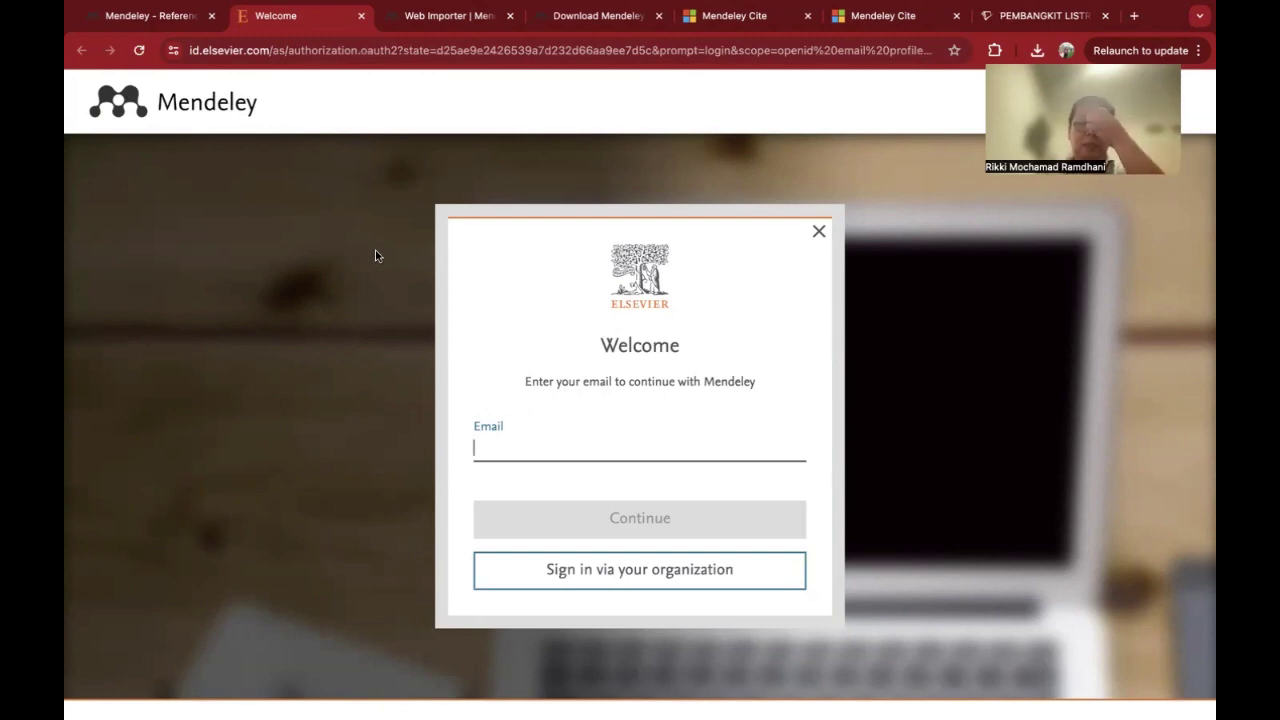
- Switch from the Mendeley sign-in page to the Mendeley Web Importer page in the browser
key(ctrl+Left)
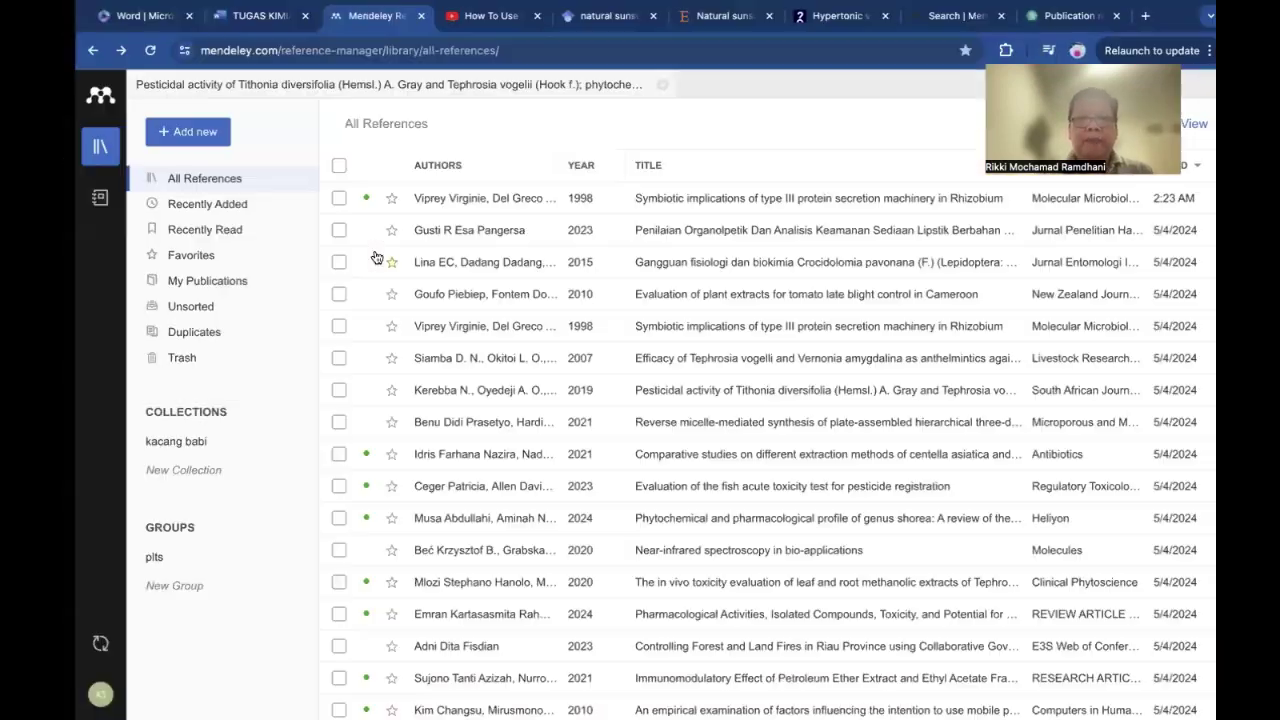
key(ctrl+Right)
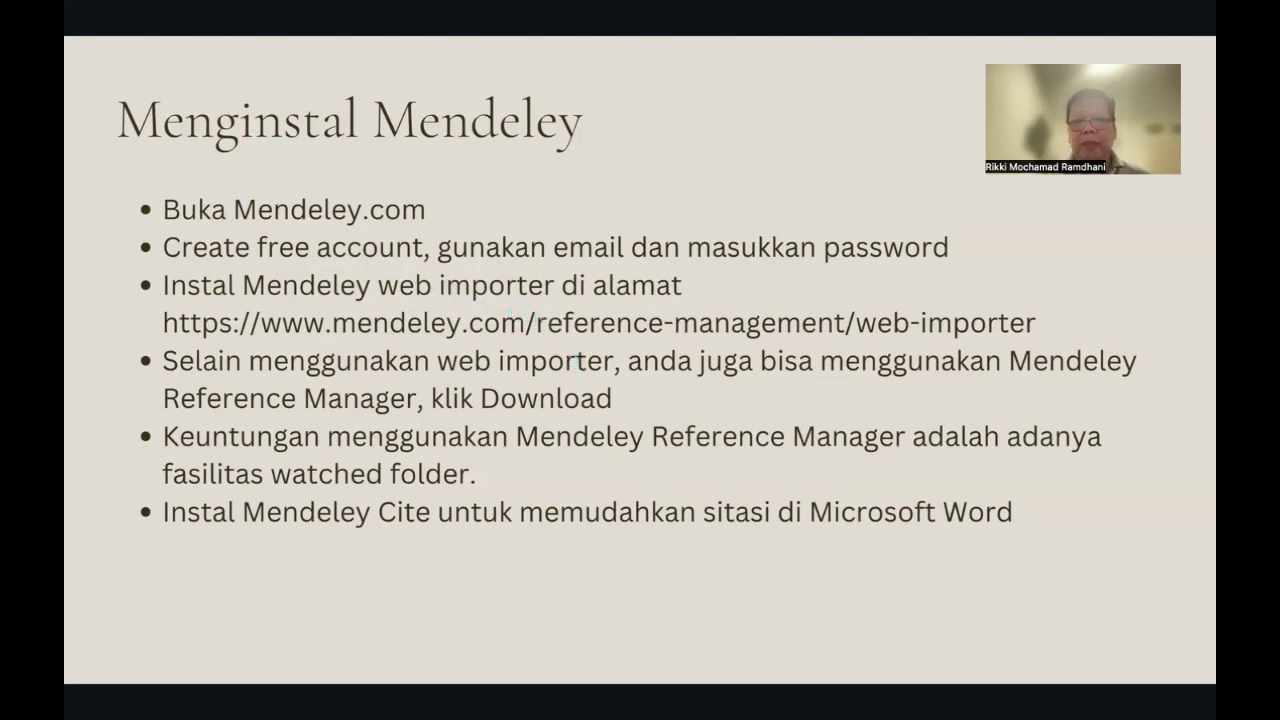
key(ctrl+Right)
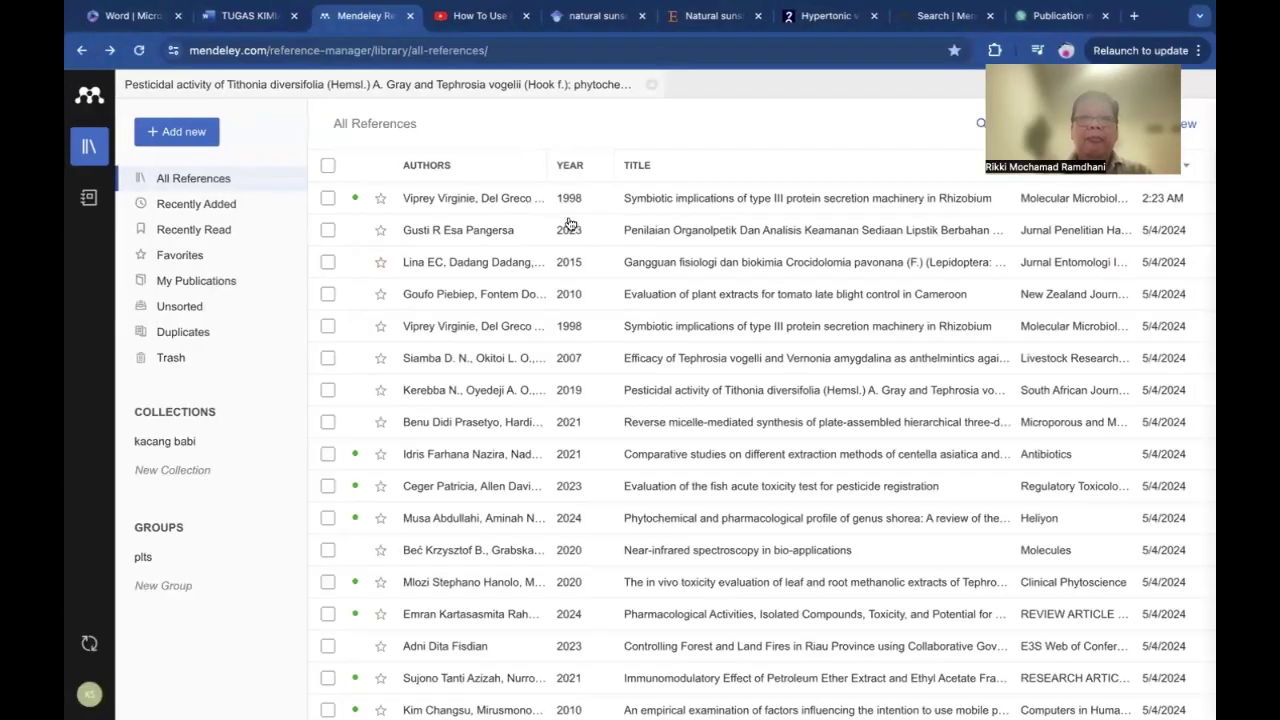
key(ctrl+Right)
key(ctrl+Right)
key(ctrl+Tab)
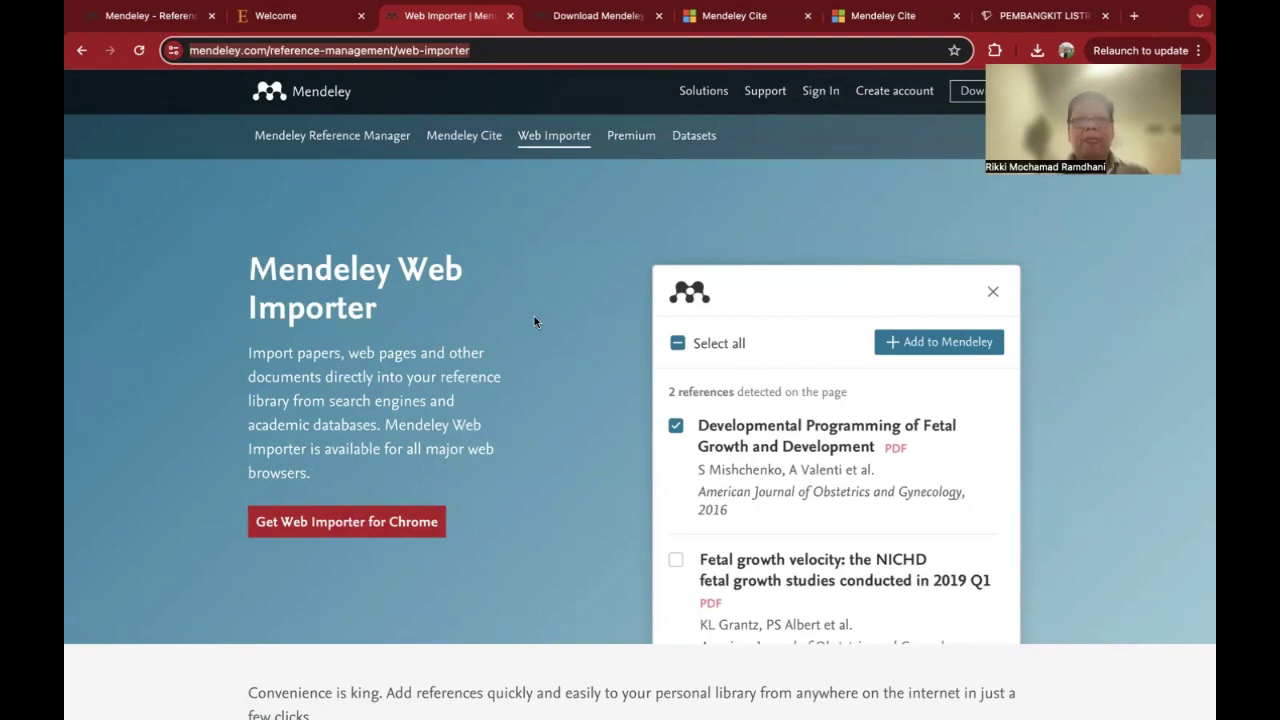
- View the download page of Mendeley Reference Manager for Desktop, including the versions for other operating systems
key(ctrl+Right)
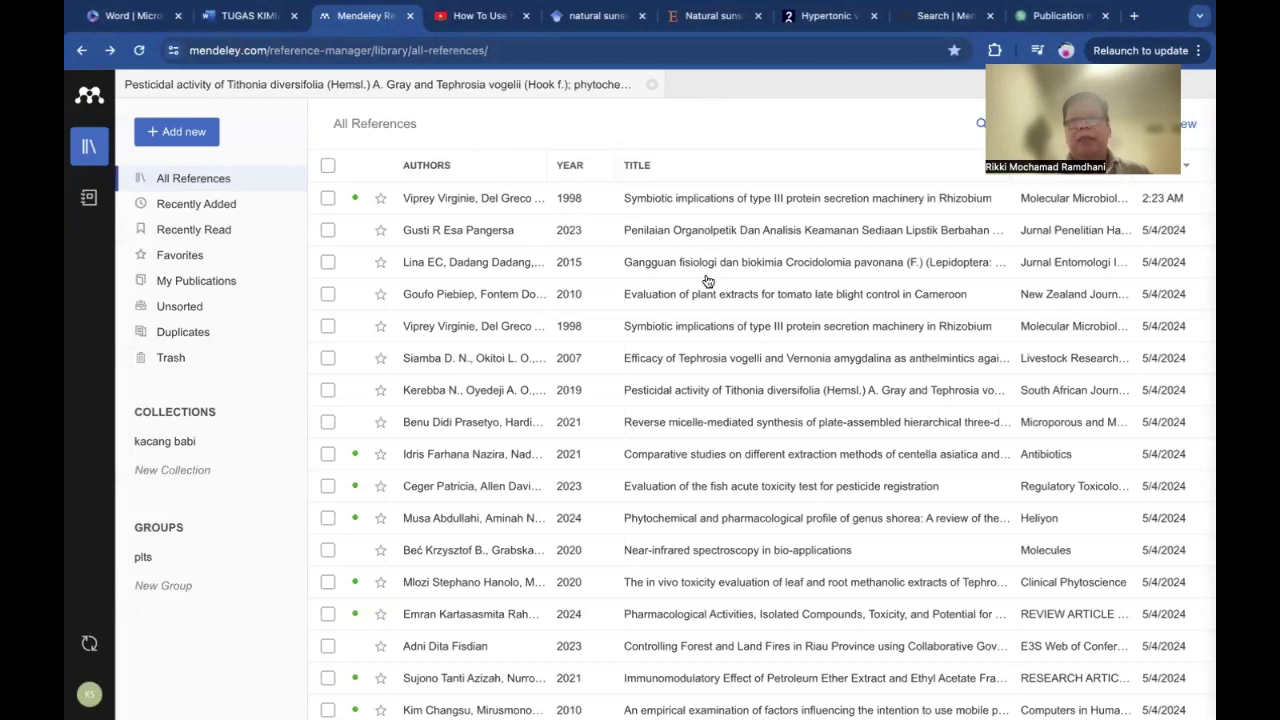
key(ctrl+Left)
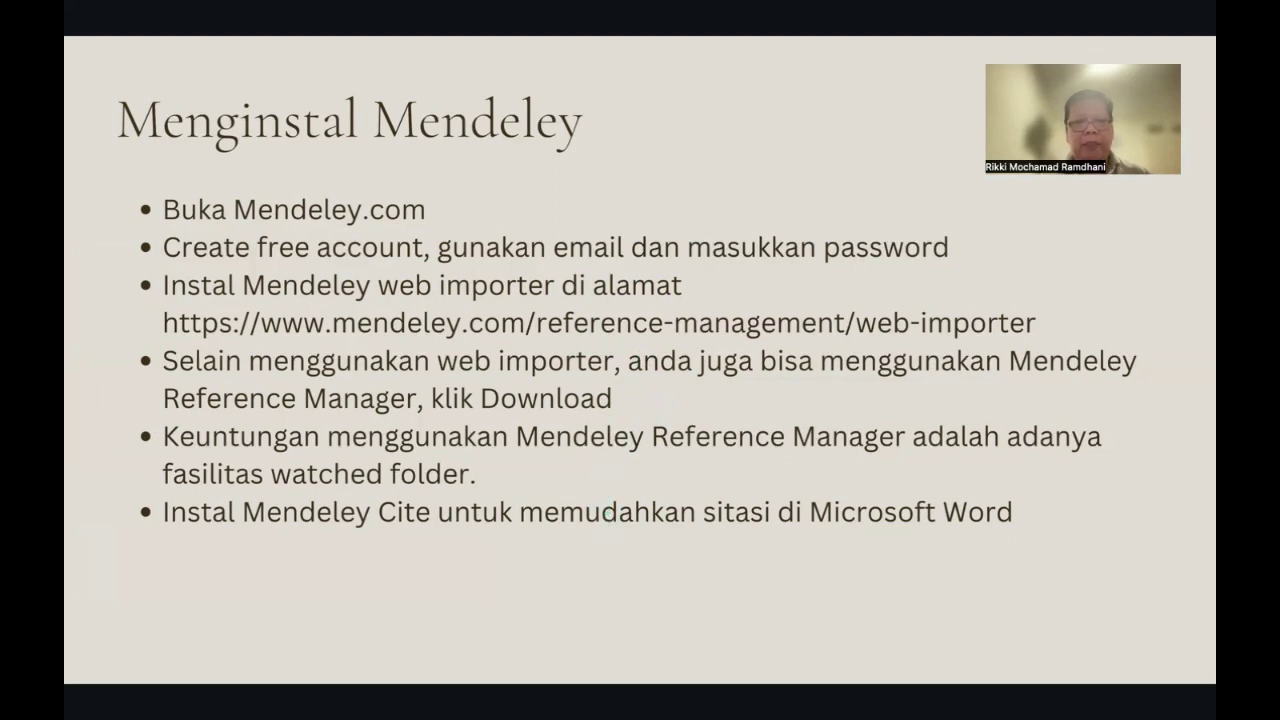
key(ctrl+Right)
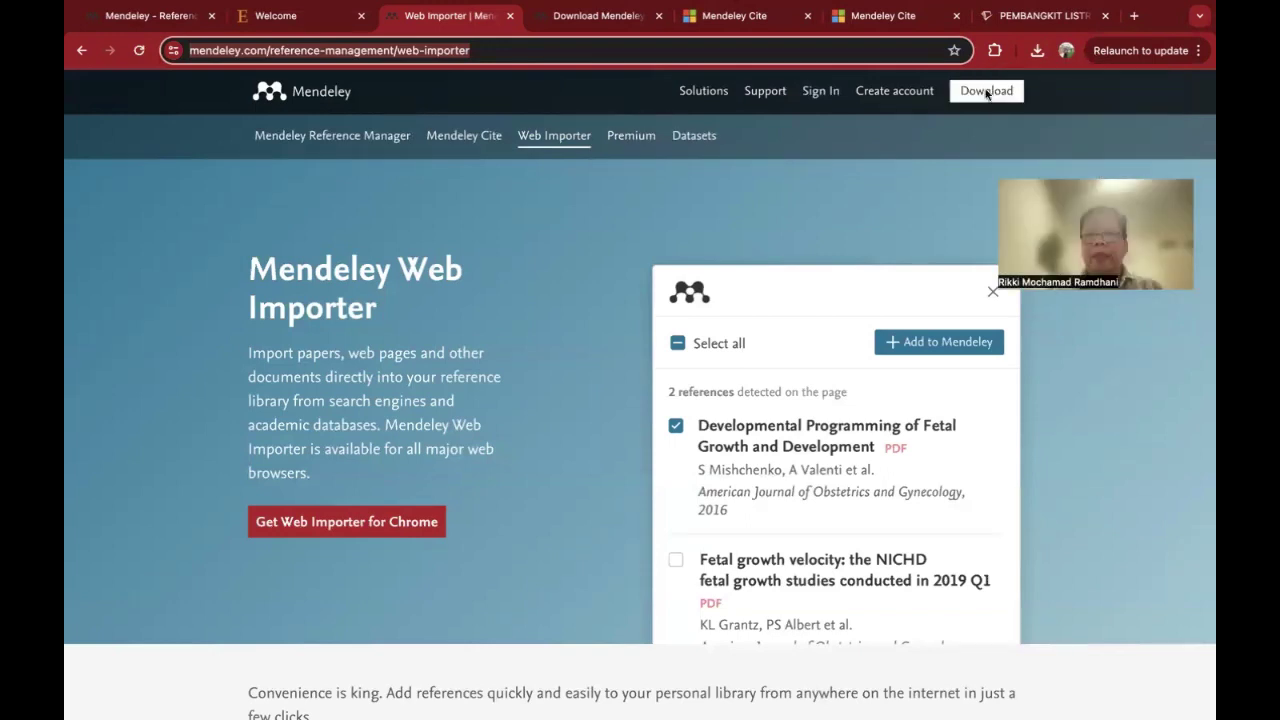
click(590, 17)
scroll(600, 250, up, 5)
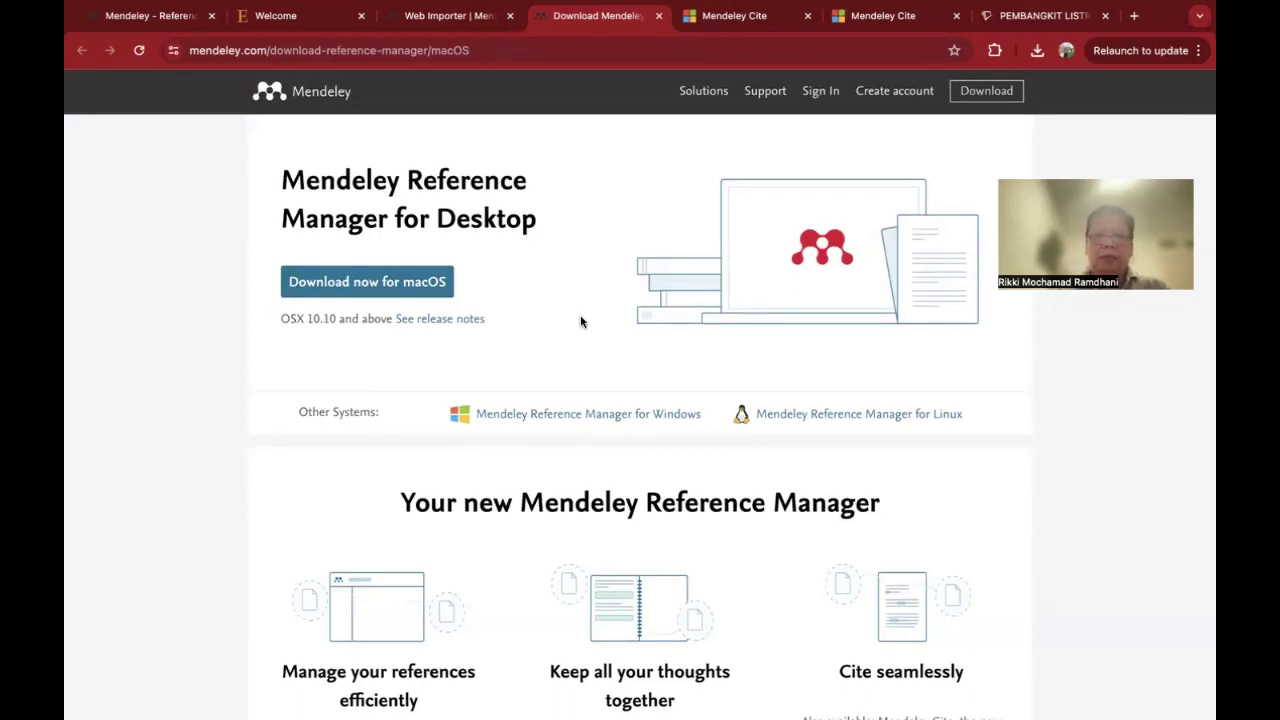
scroll(581, 321, down, 1)
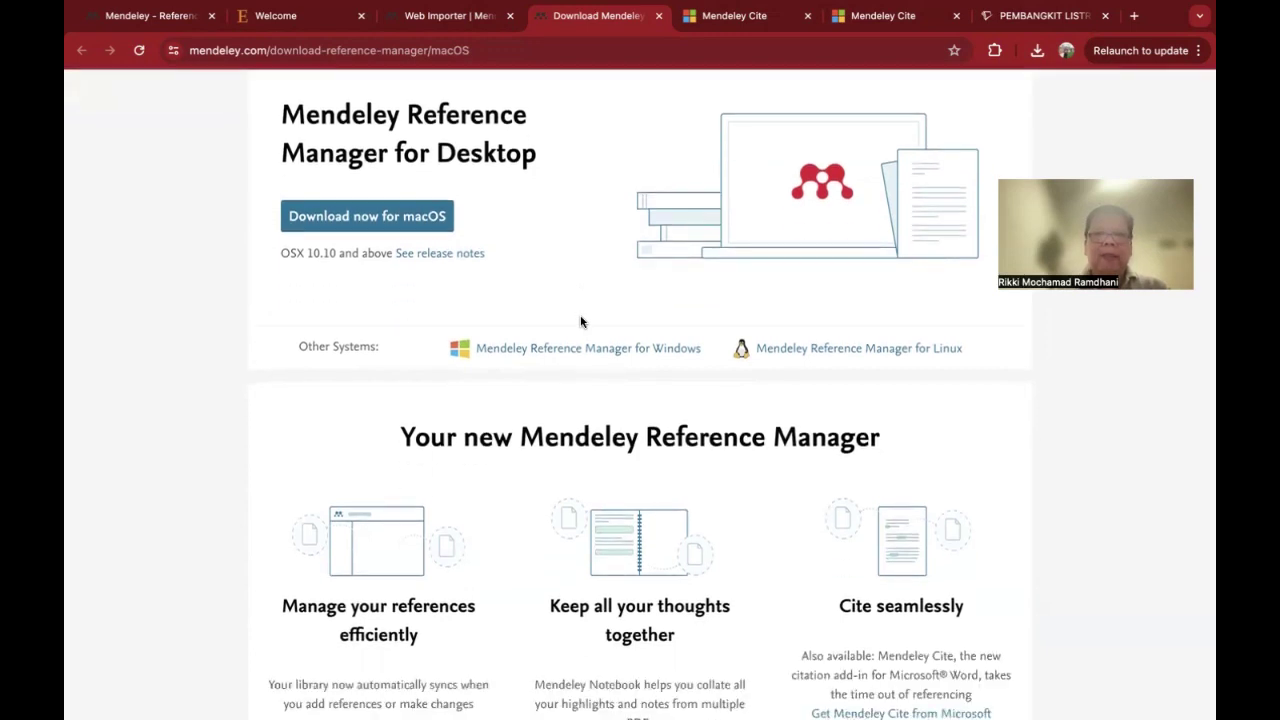
scroll(581, 321, up, 1)
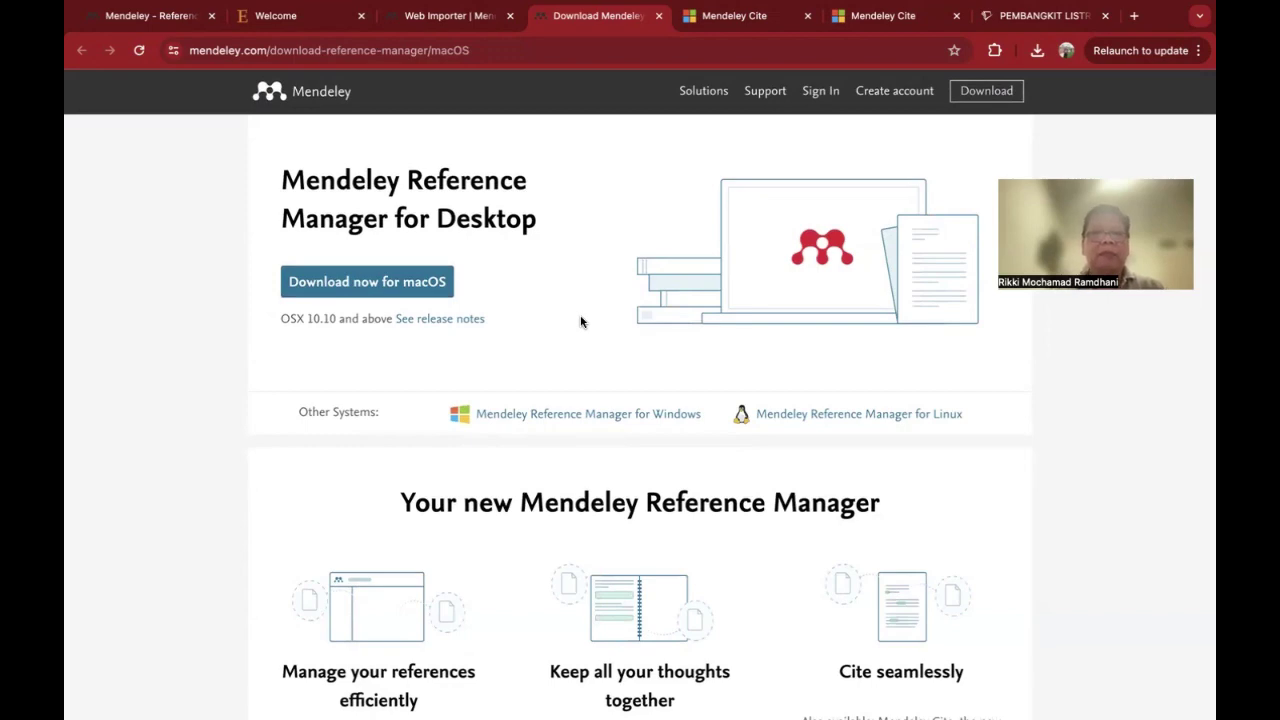
- View the Mendeley Cite add-in page on Microsoft AppSource and its account sign-in prompt
key(super+Tab)
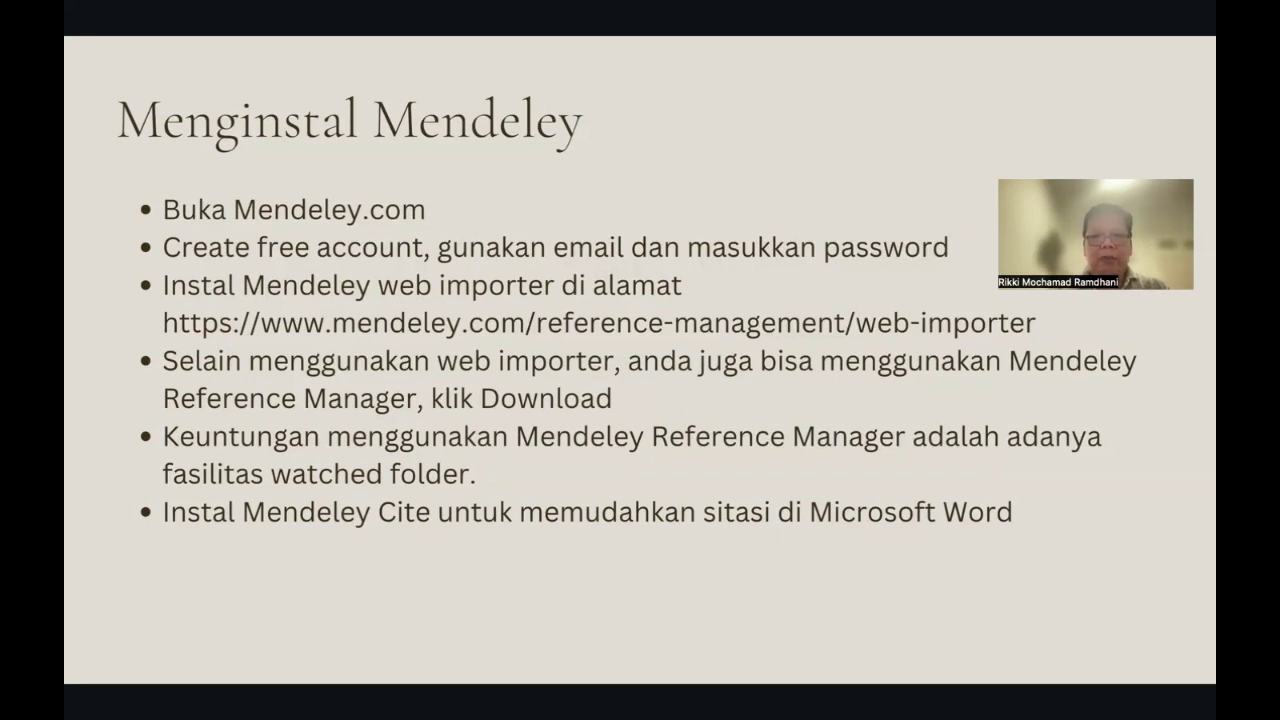
key(ctrl+Right)
key(ctrl+Right)
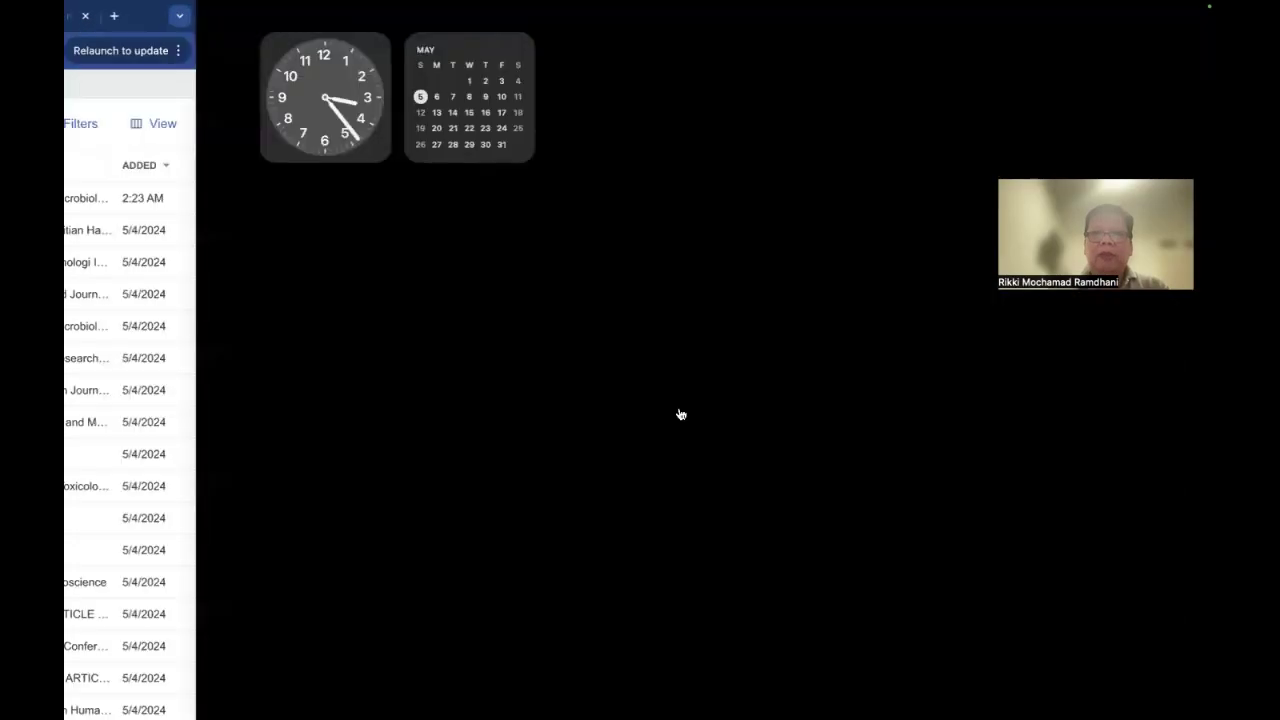
key(ctrl+Right)
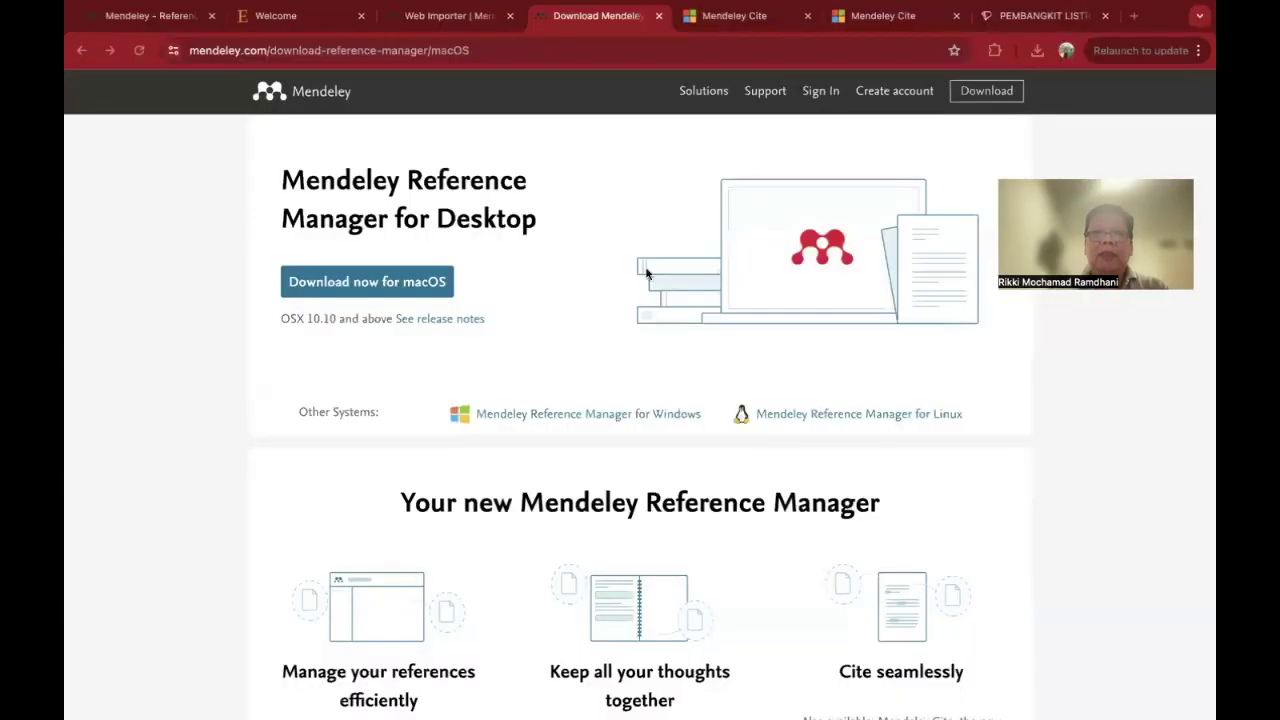
click(746, 20)
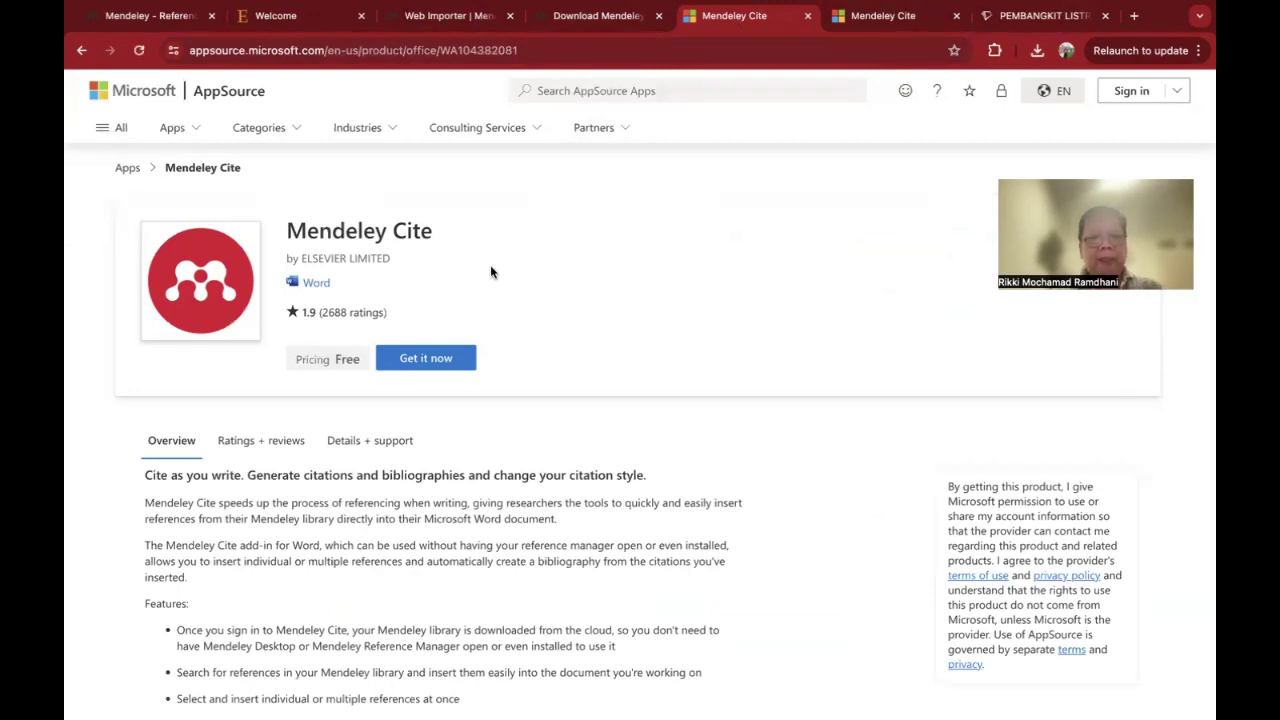
click(890, 15)
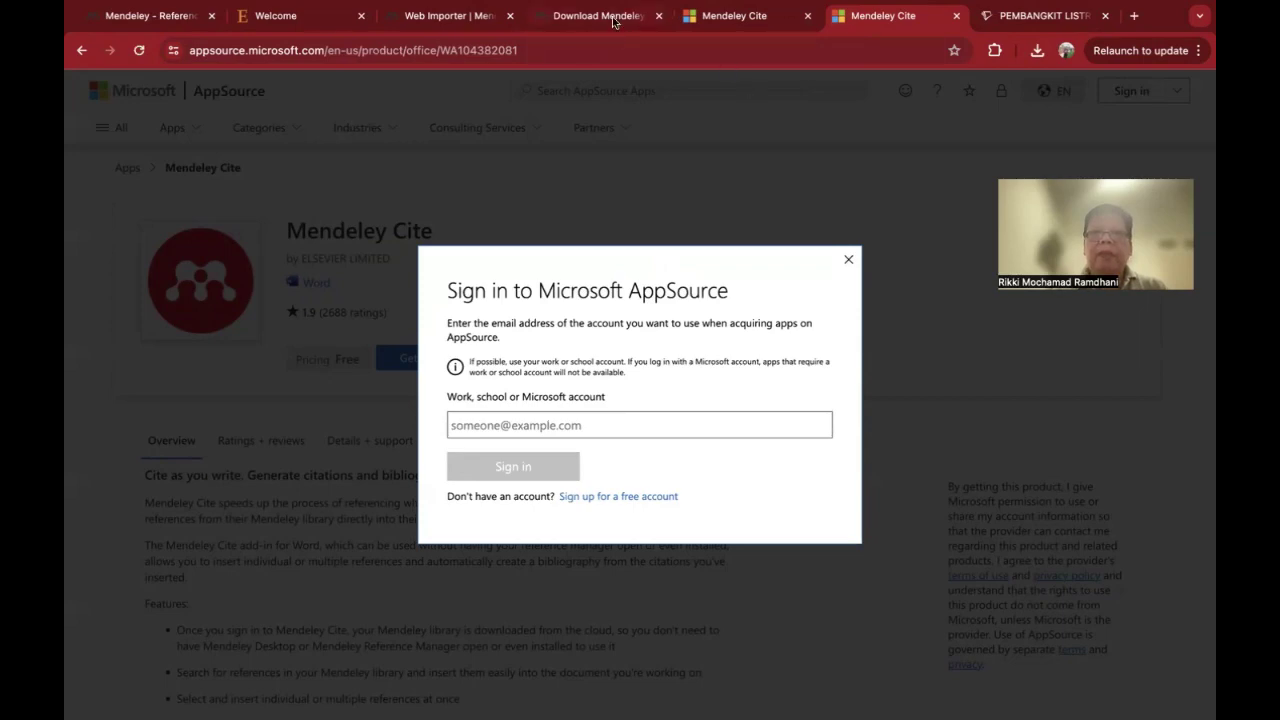
- Compare the All References list in the Mendeley web library with the one in the Mendeley Reference Manager desktop app
key(ctrl+Left)
key(ctrl+Left)
key(ctrl+Left)
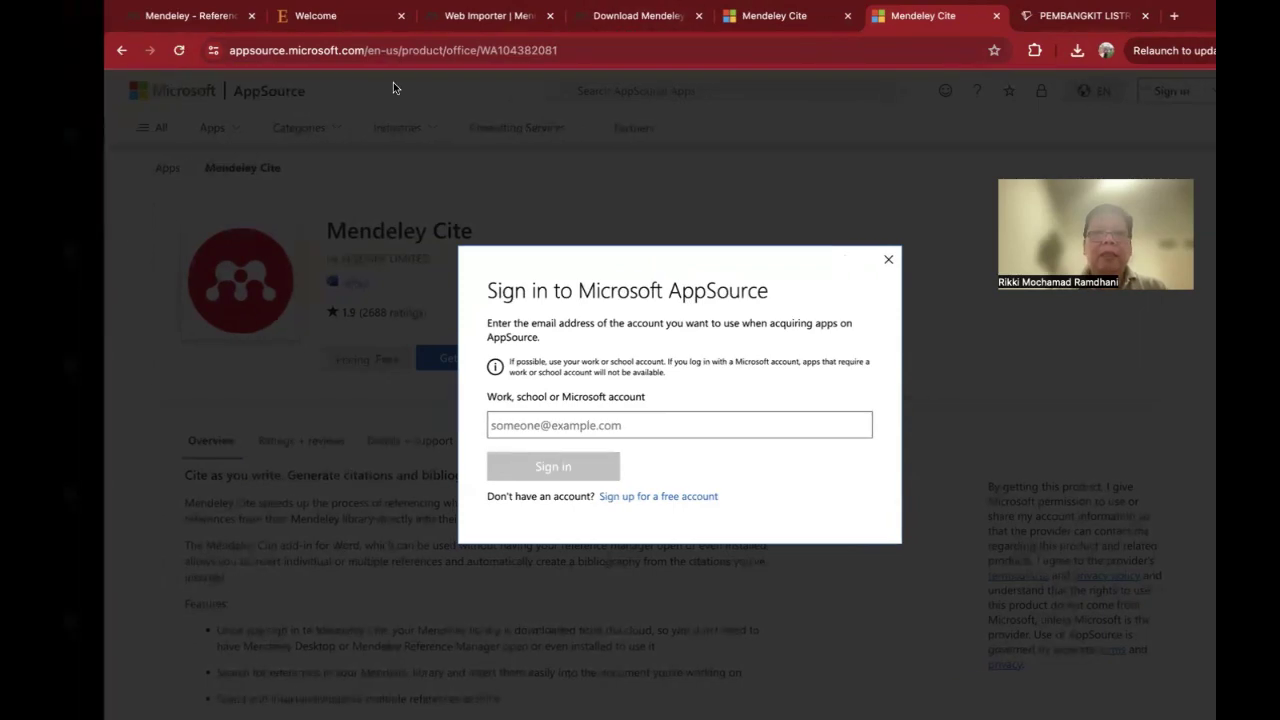
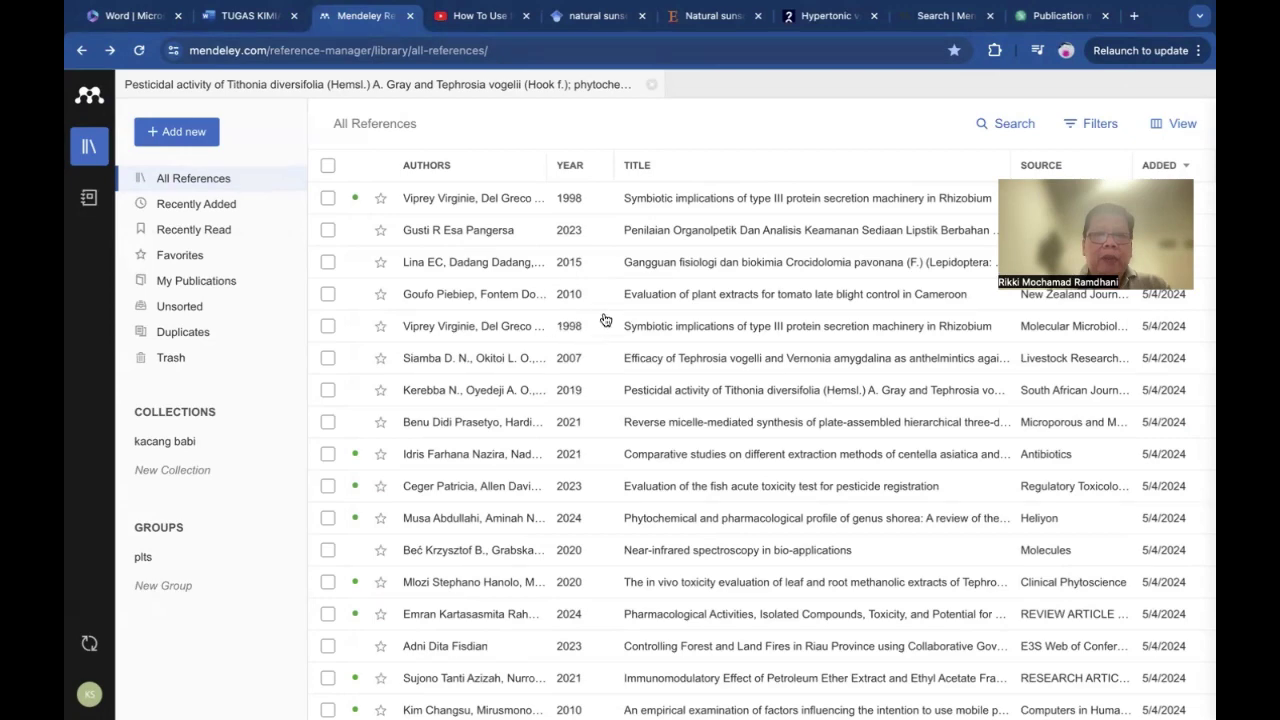
key(ctrl+Left)
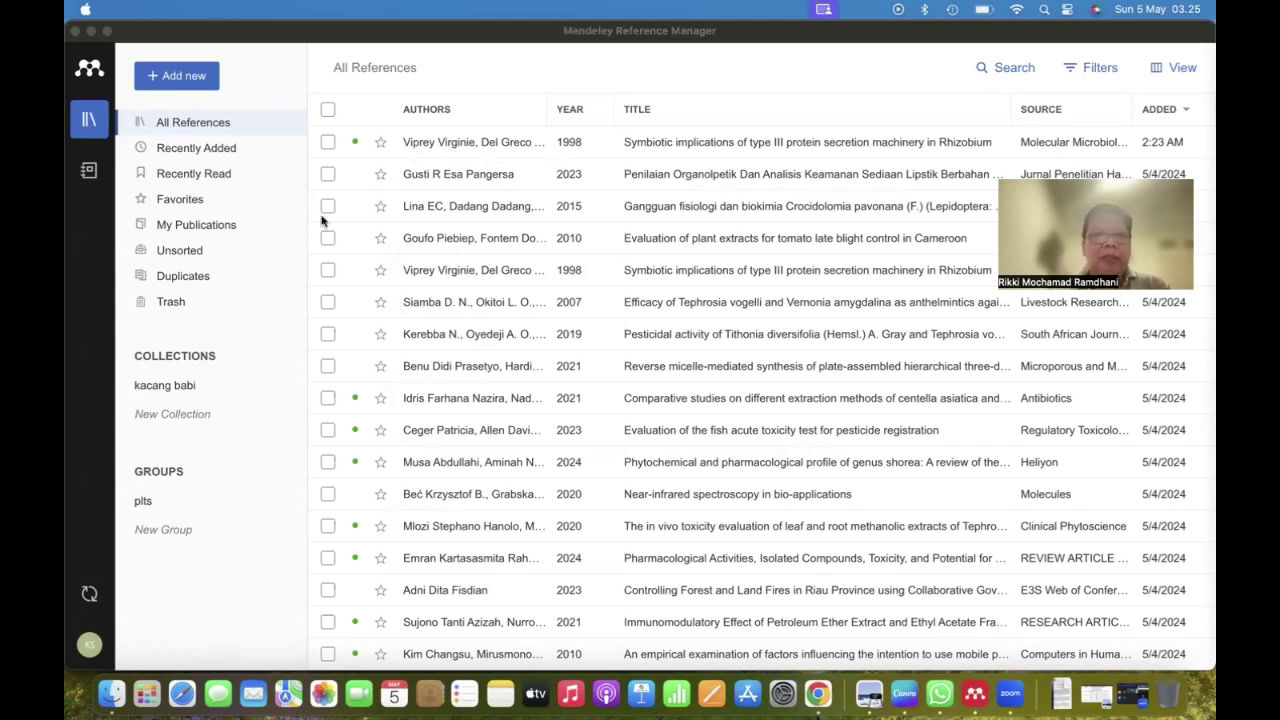
click(335, 38)
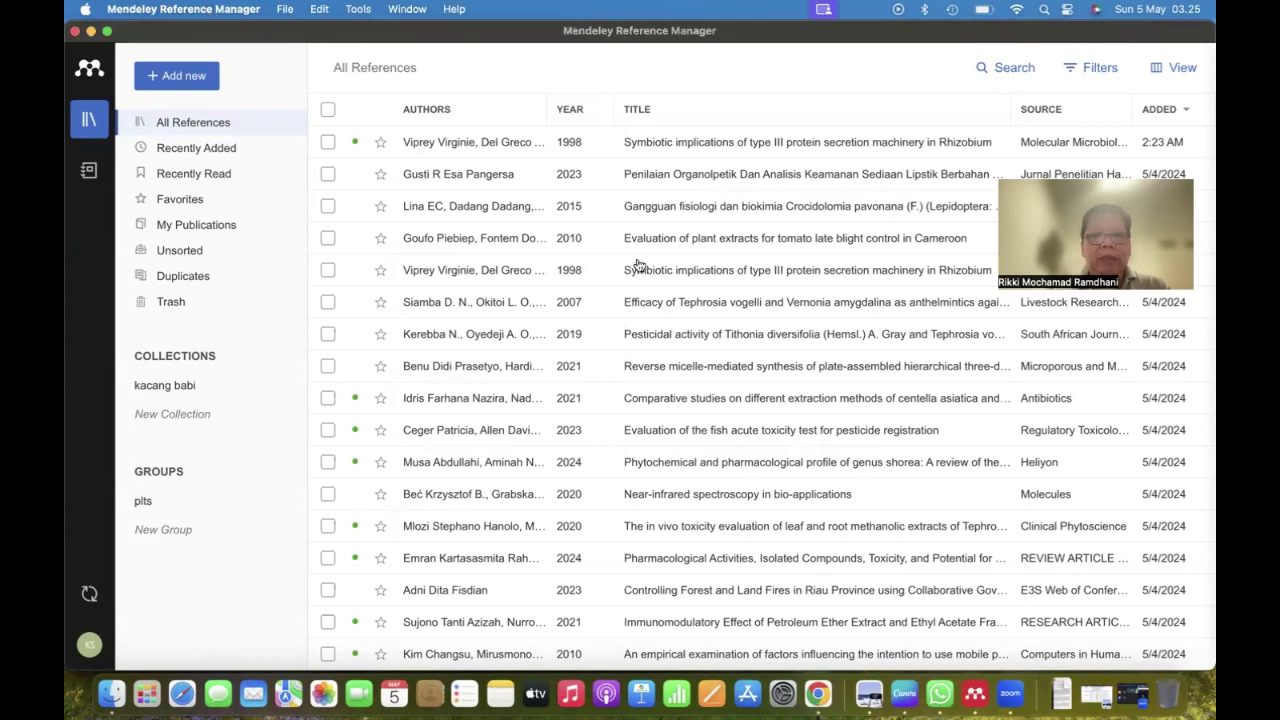
key(ctrl+Right)
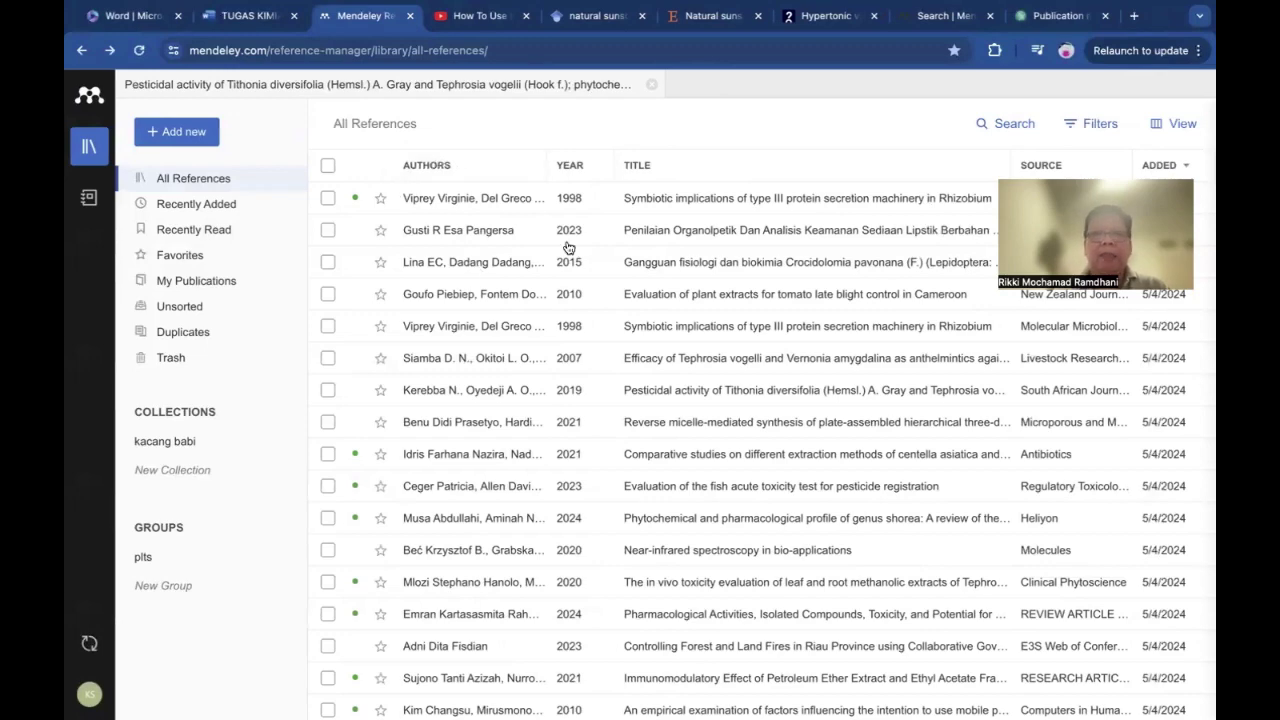
key(ctrl+Right)
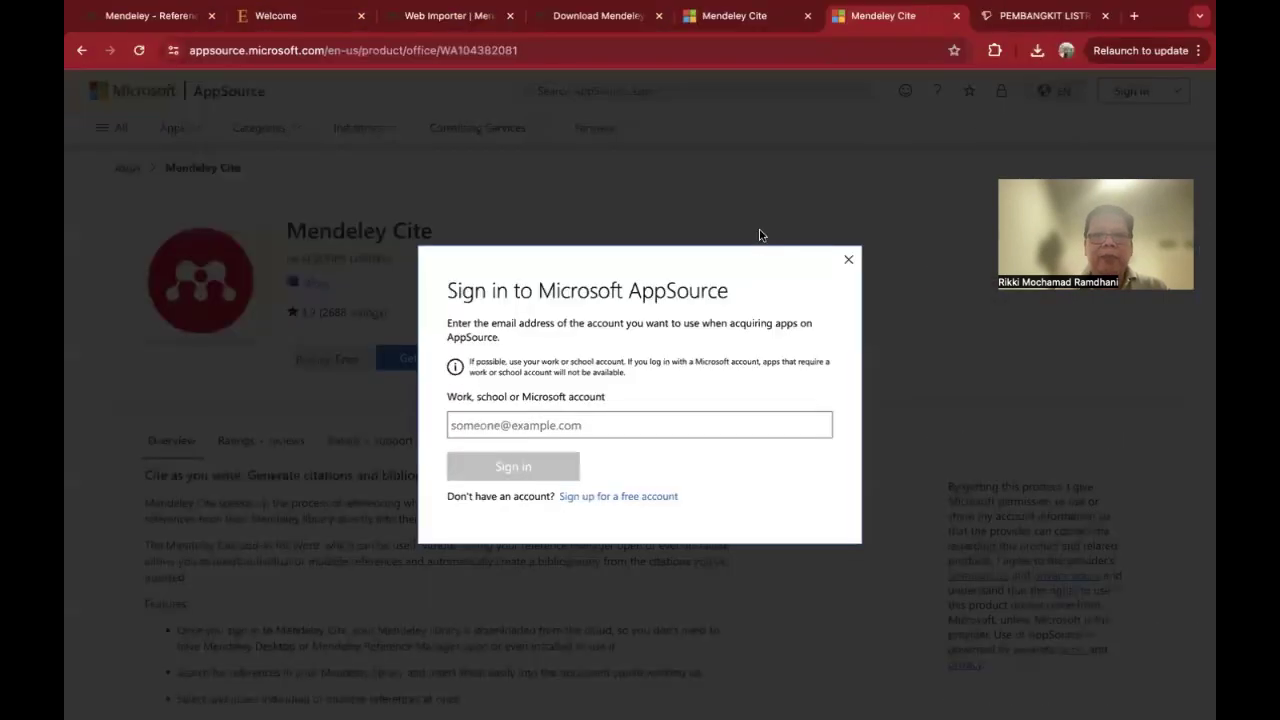
- Switch to the slide presentation and advance to the "Menambahkan Referensi" slide
key(ctrl+Left)
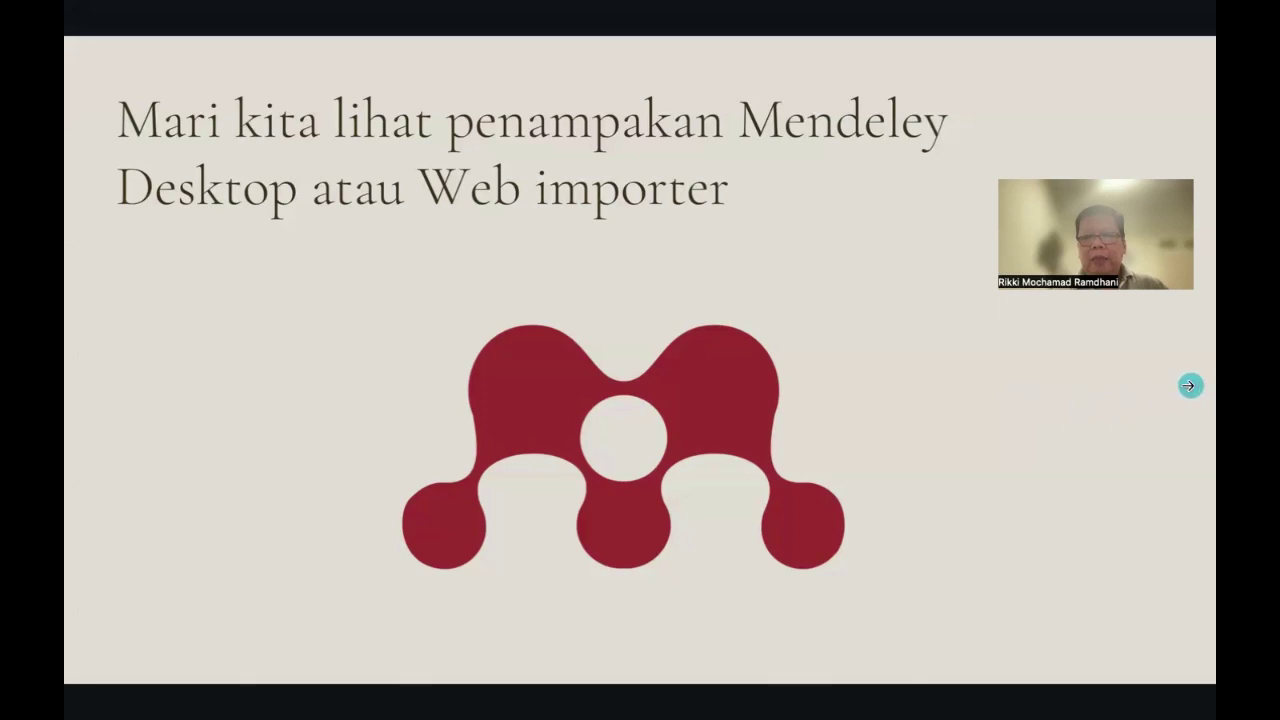
click(1186, 386)
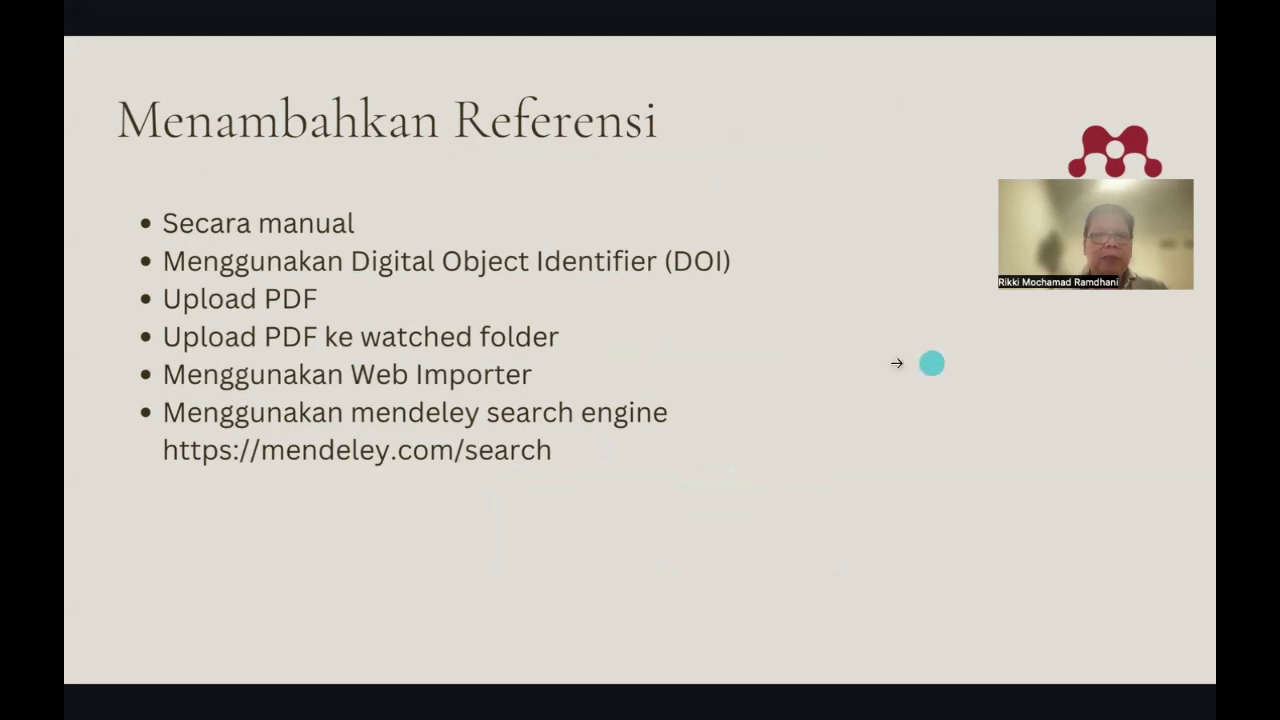
- Open the form for adding a reference manually in the Mendeley Reference Manager desktop app and review its fields
key(ctrl+Left)
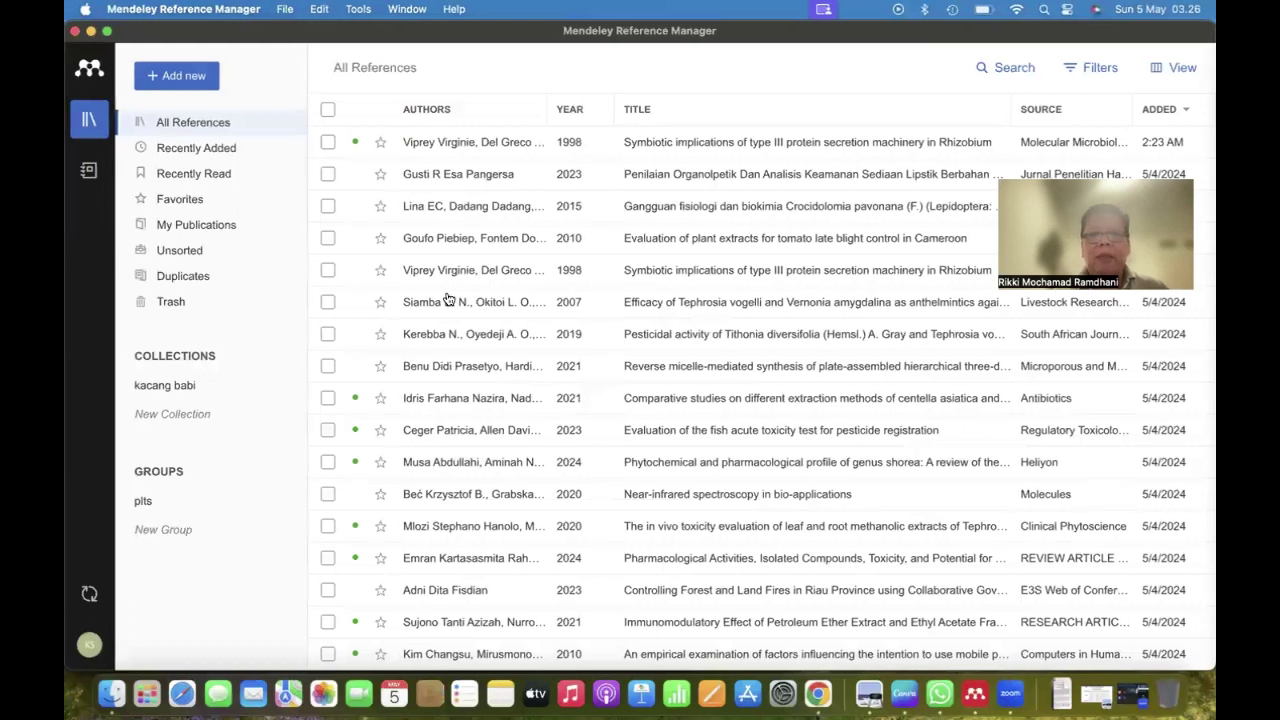
click(195, 85)
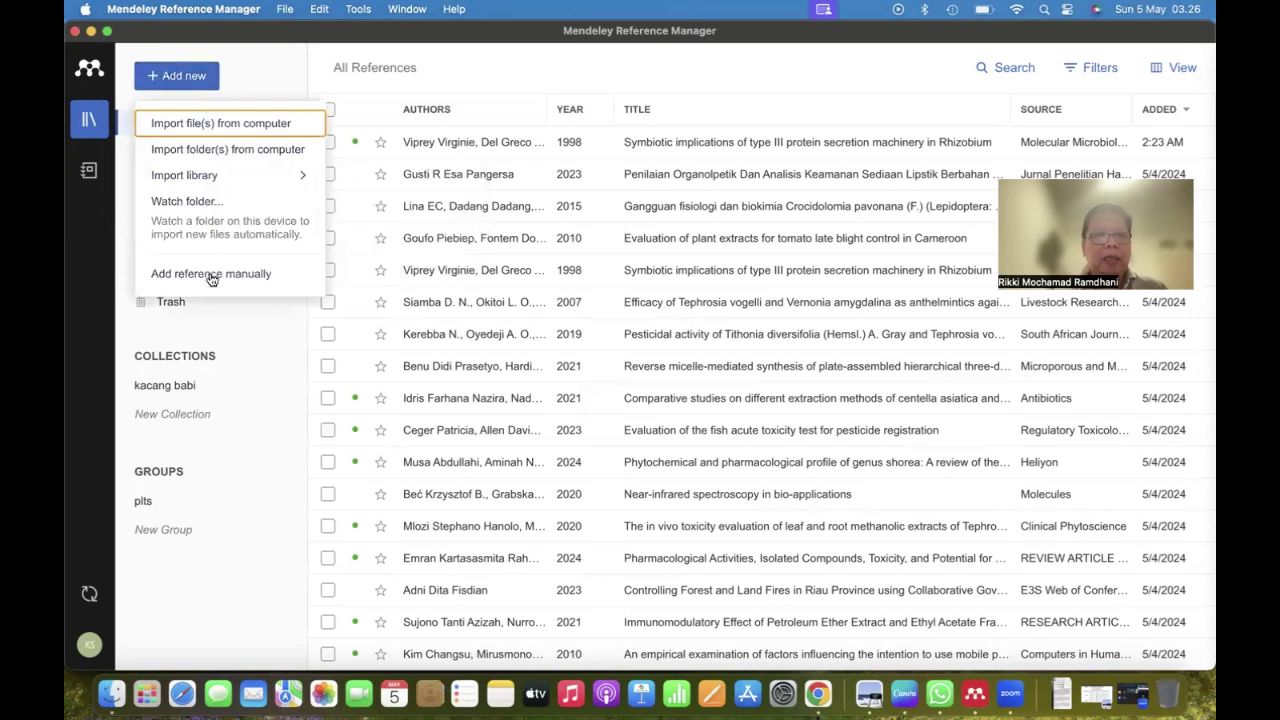
click(216, 275)
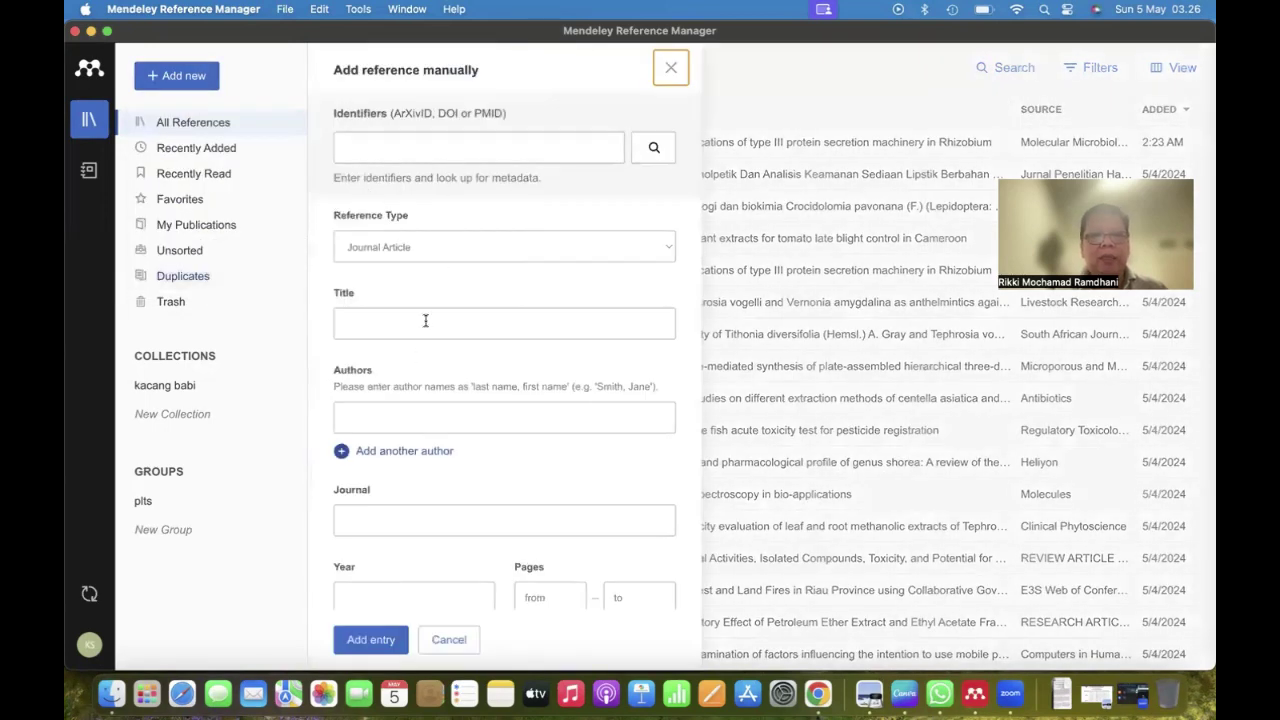
scroll(419, 357, down, 10)
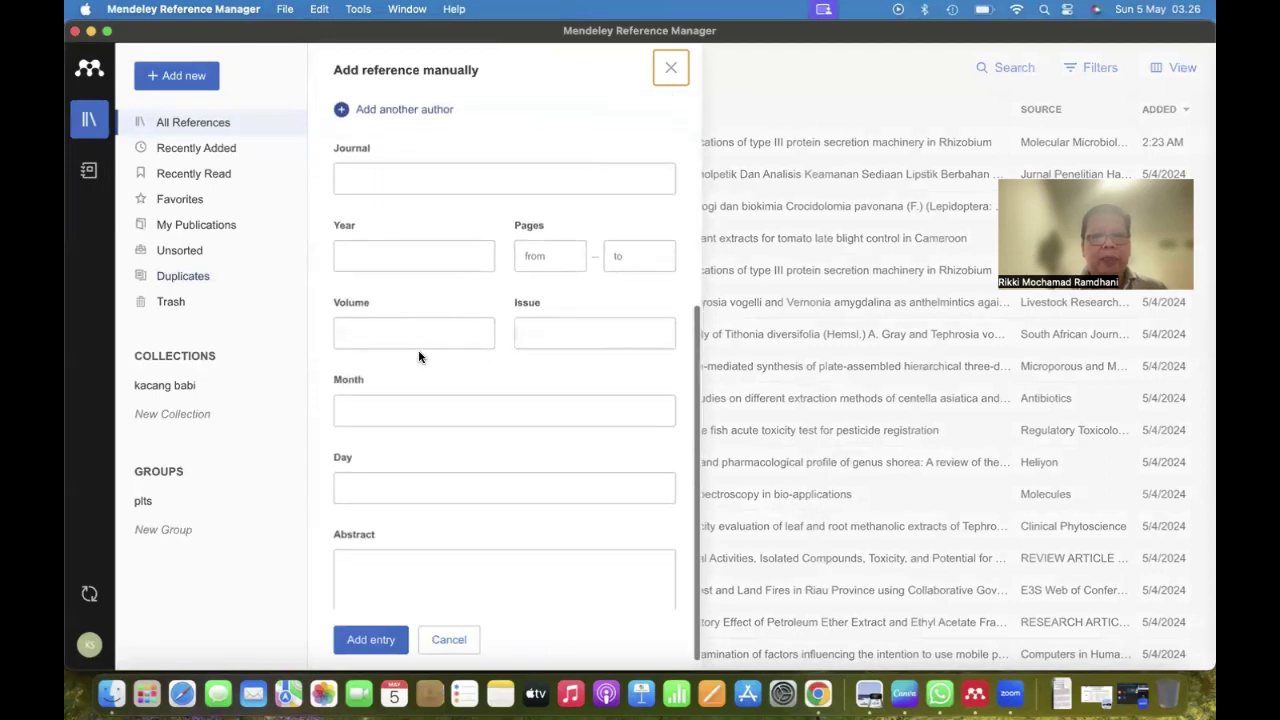
scroll(419, 357, up, 10)
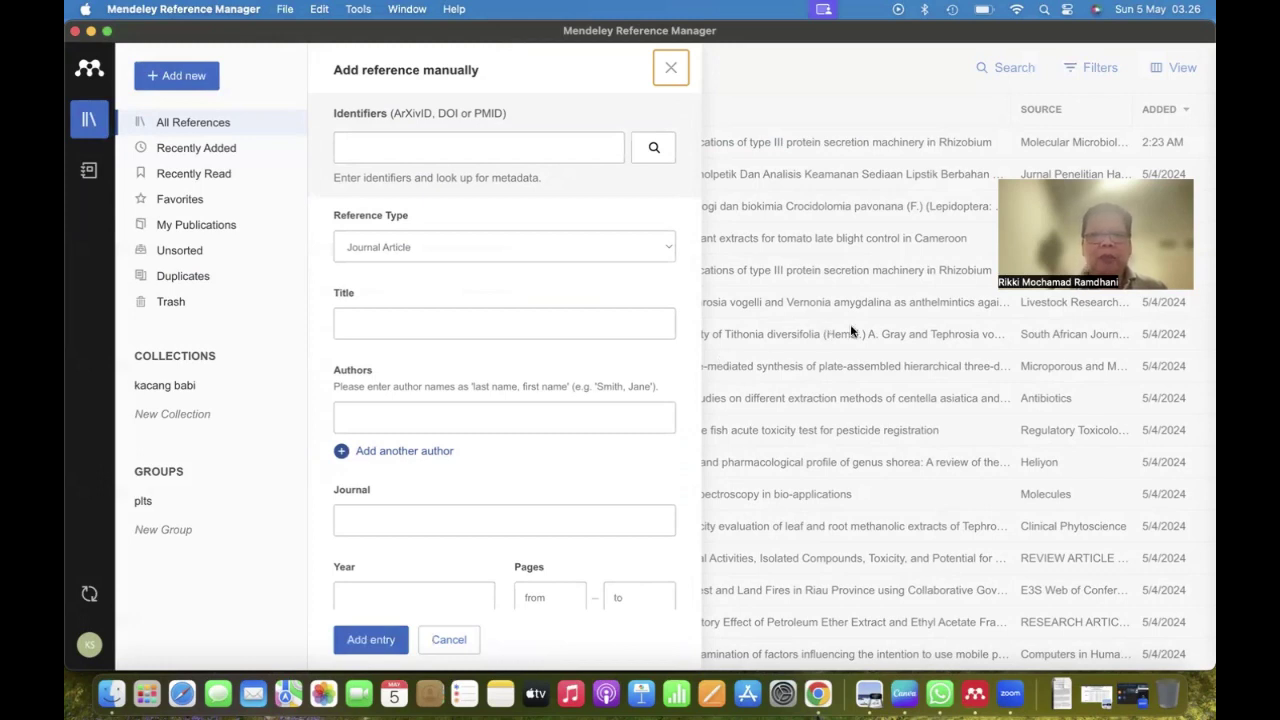
- Check the Google Scholar results for natural sunscreen and the ScienceDirect tengkawang butter article, ending in the Mendeley web library
key(ctrl+Right)
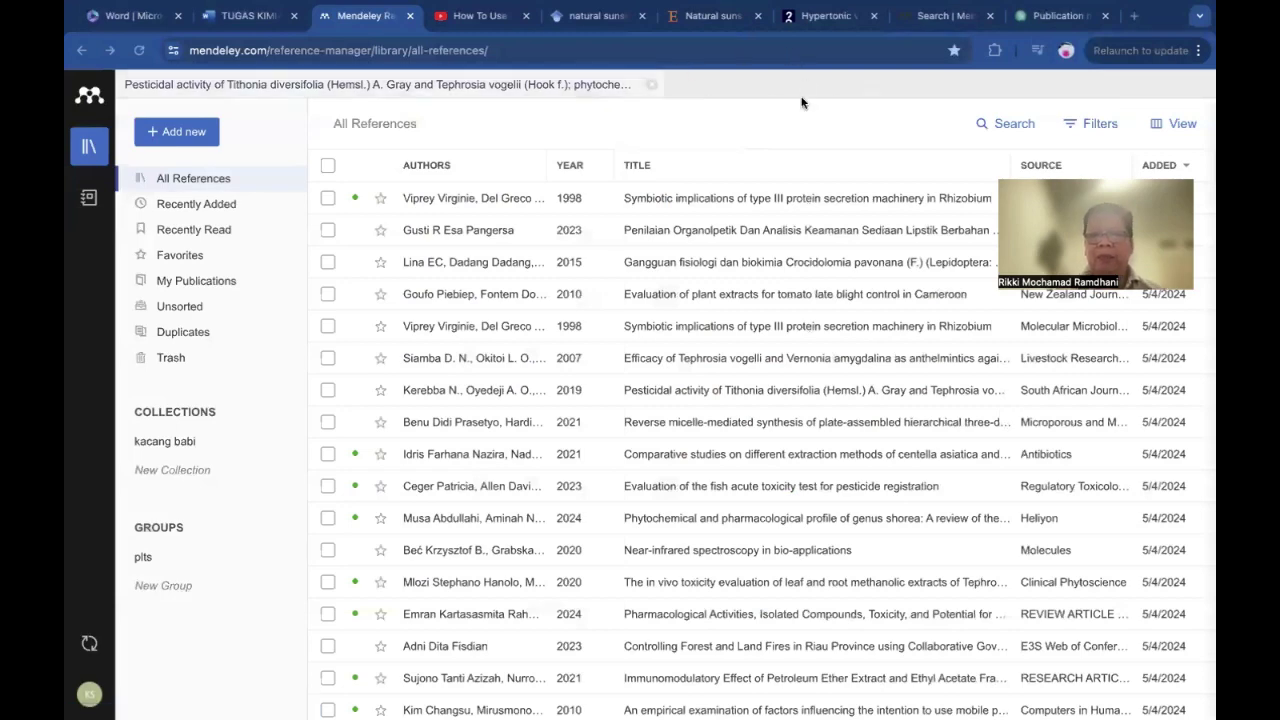
click(588, 17)
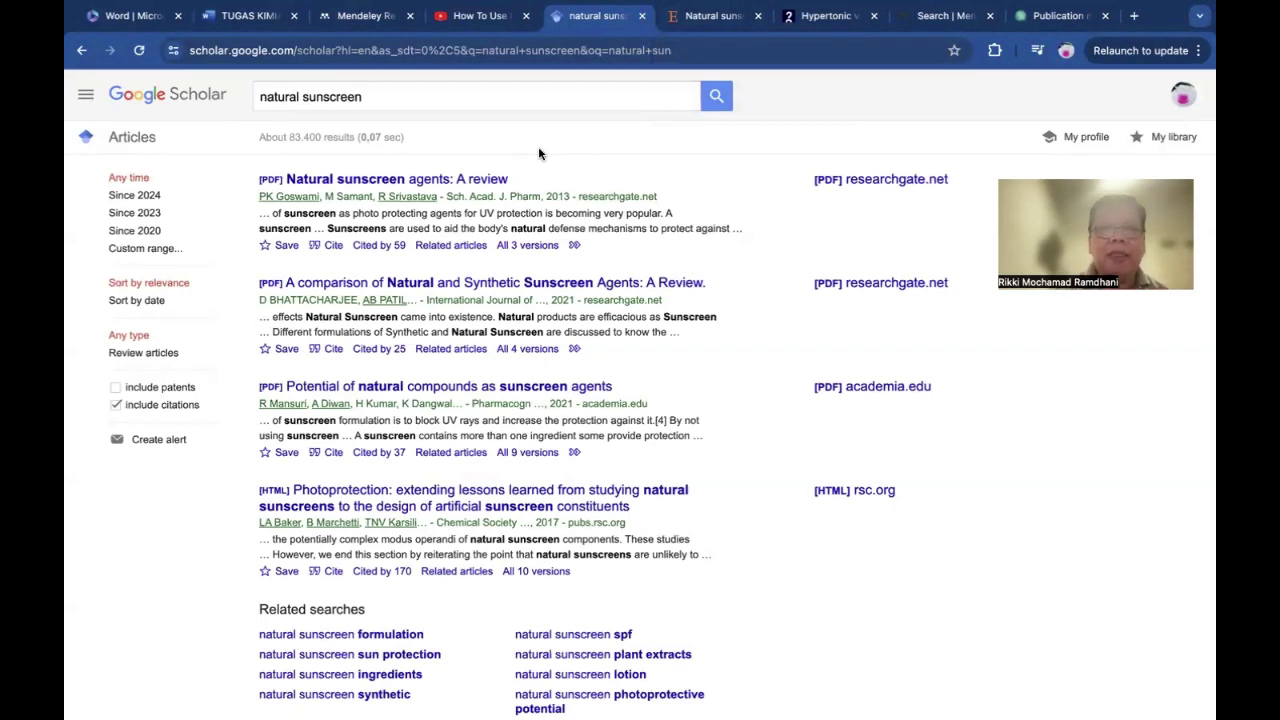
click(704, 20)
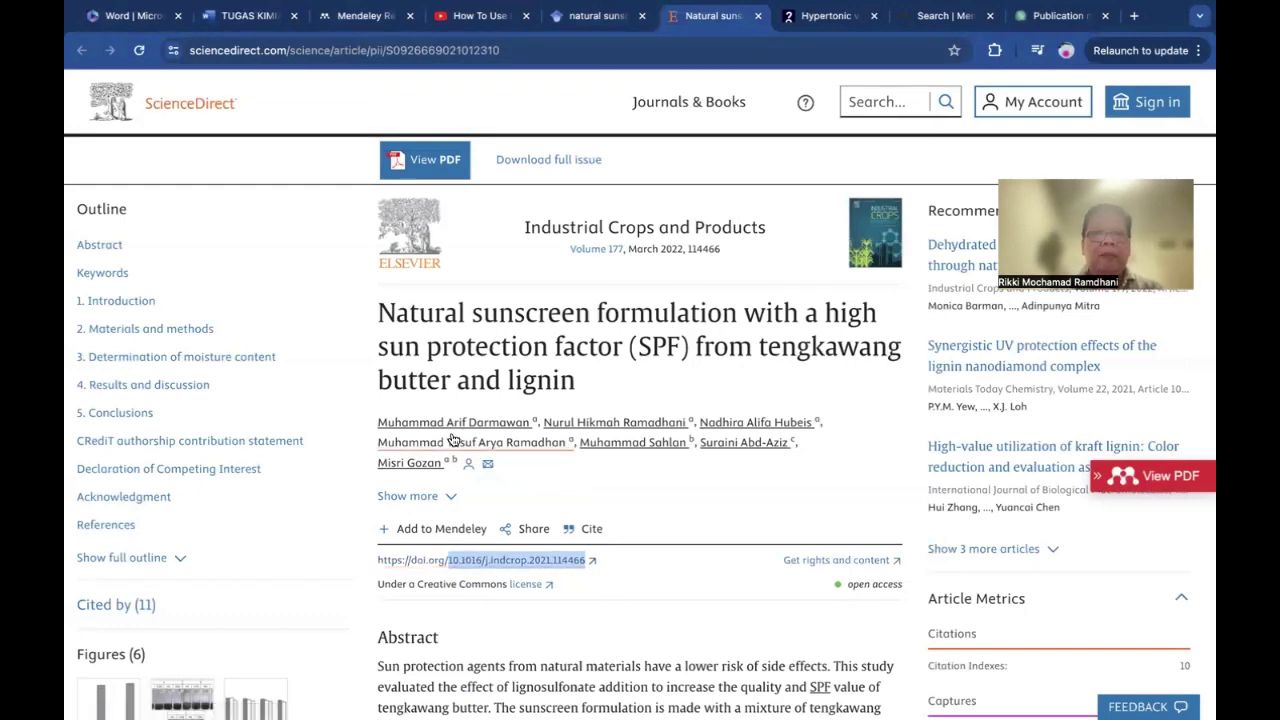
click(367, 16)
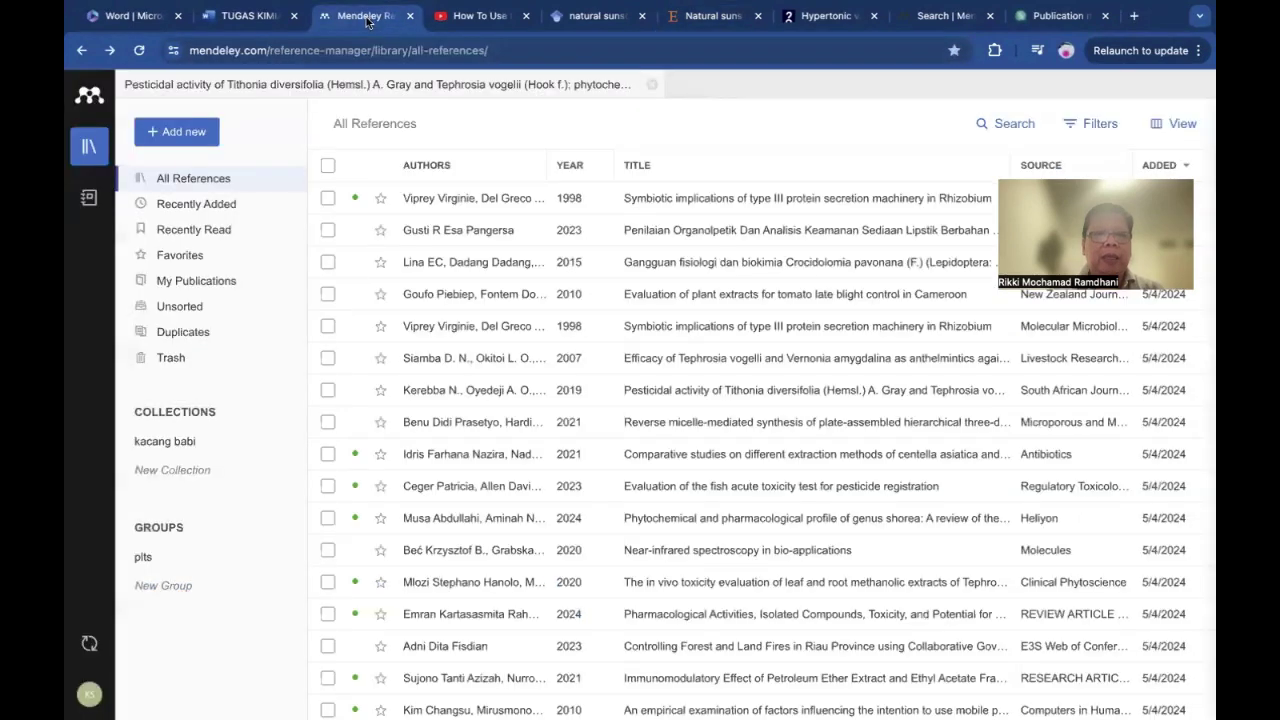
click(191, 135)
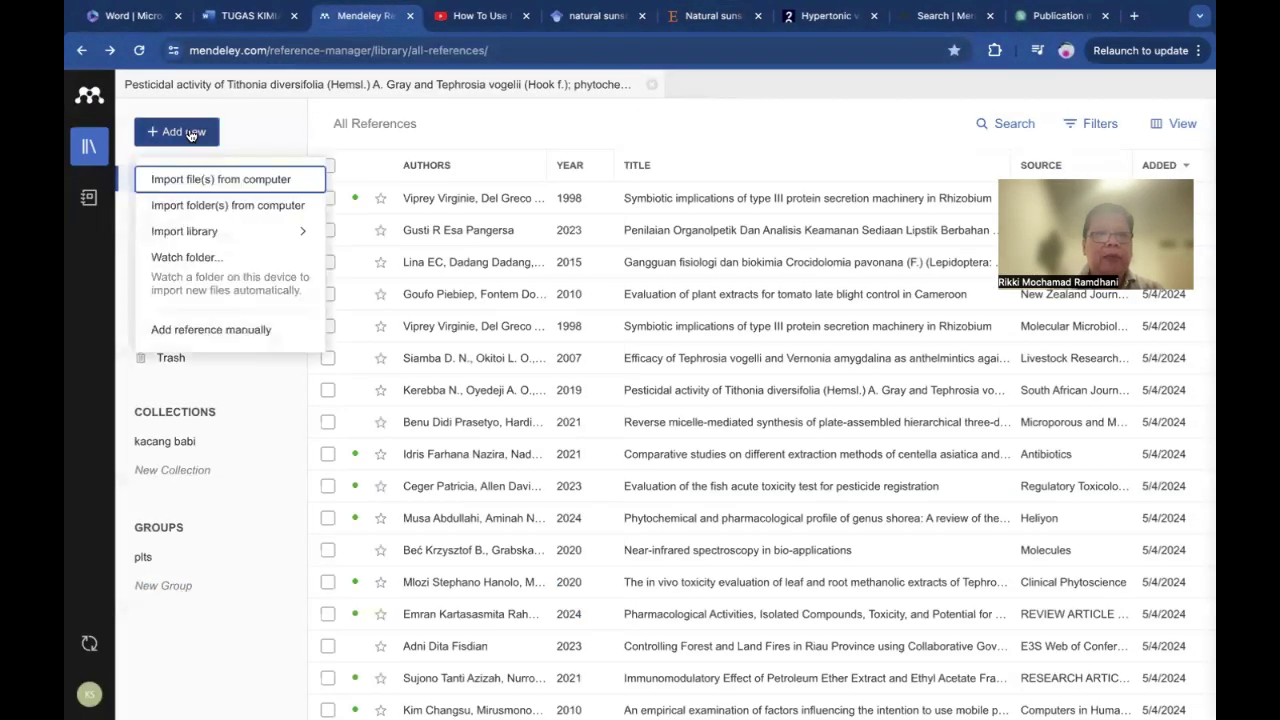
click(212, 180)
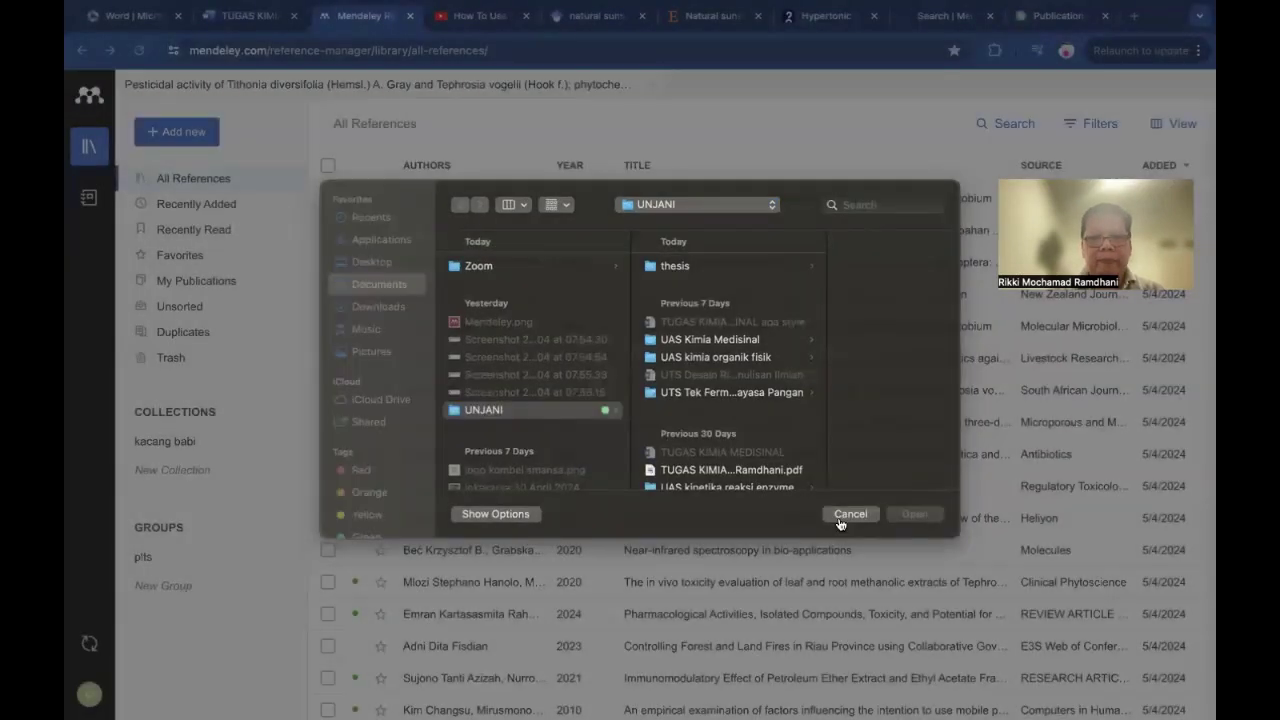
click(849, 515)
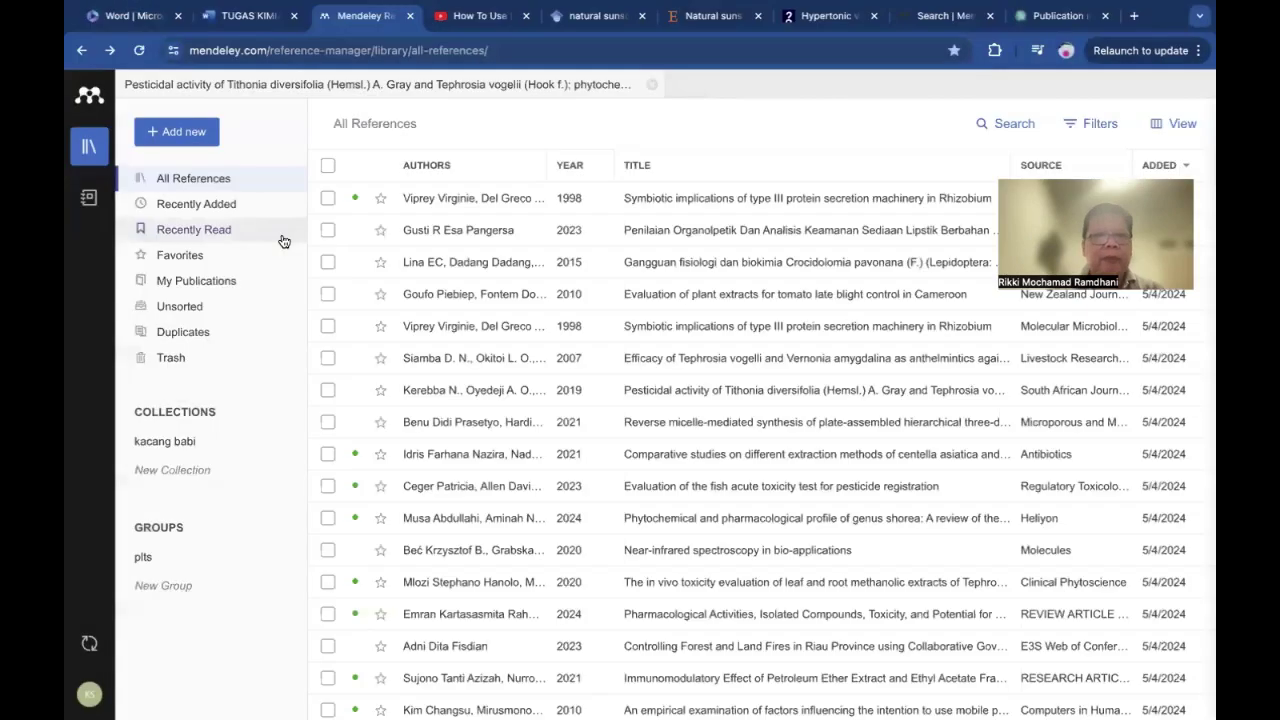
- Start a manual reference in the Mendeley web library and look up its metadata by DOI 10.1016/j.indcrop.2021.114466
click(181, 143)
click(206, 331)
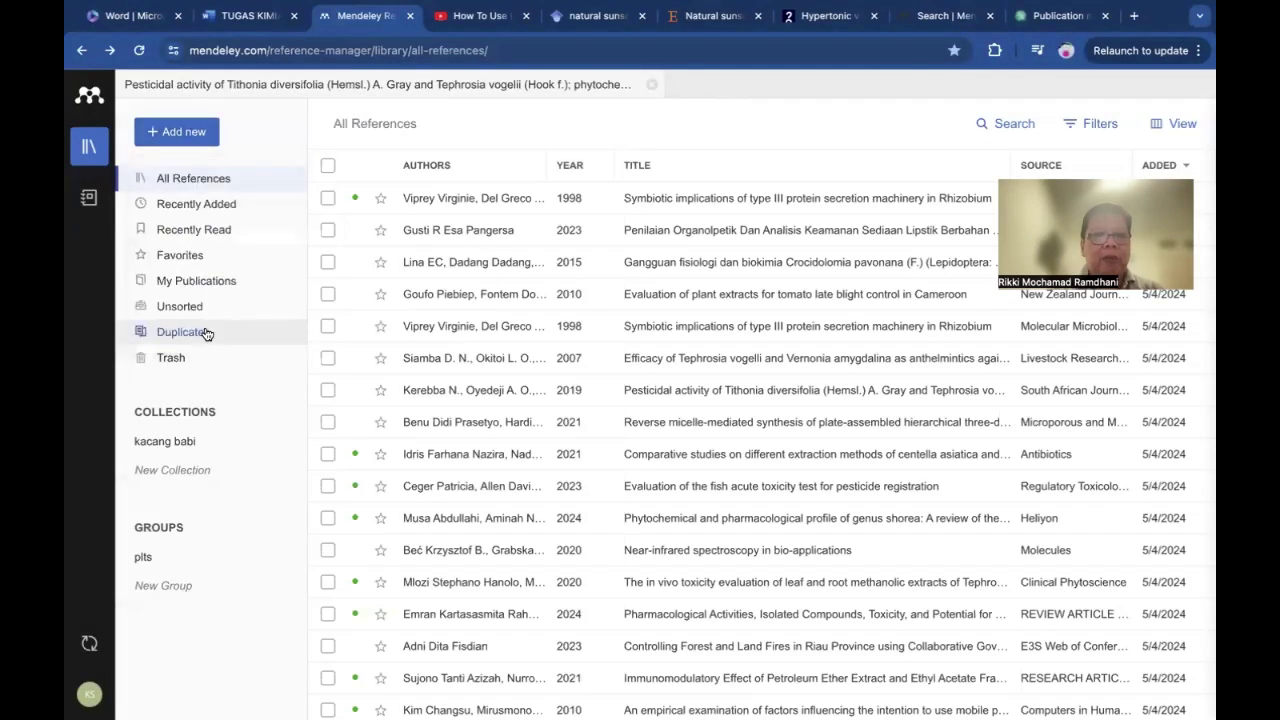
click(421, 206)
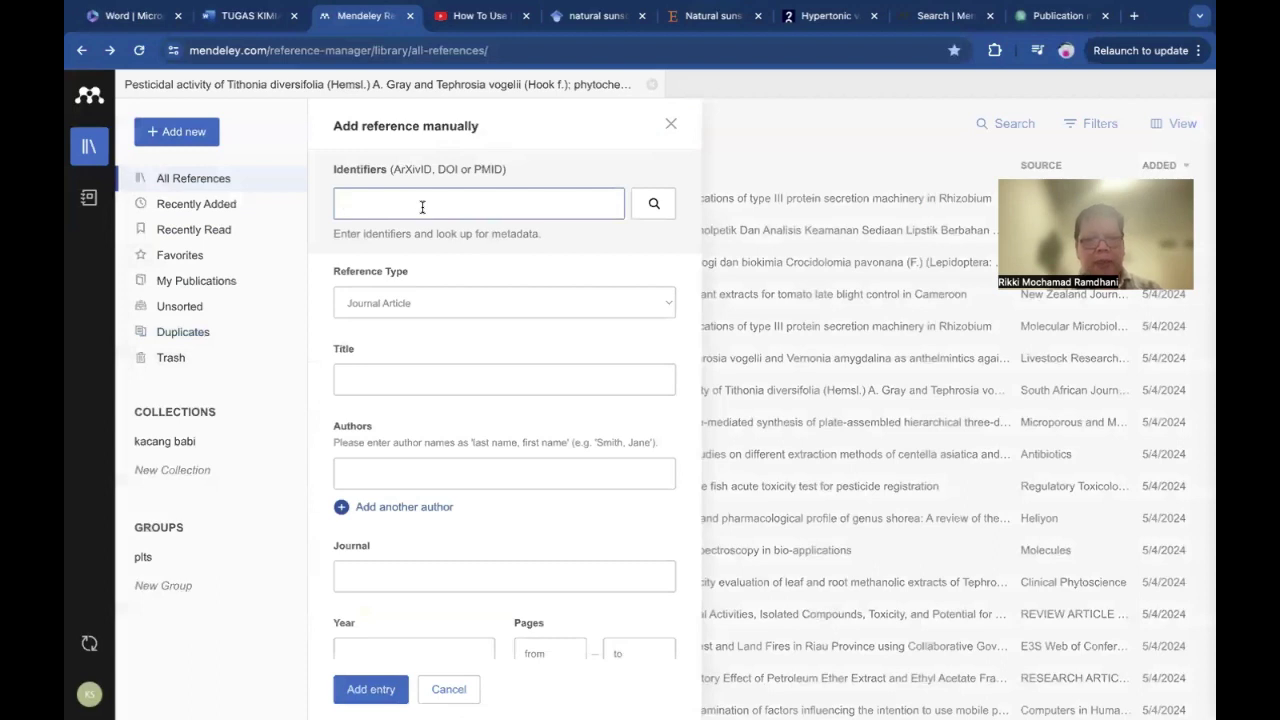
text(10.1016/j.indcrop.2021.114466)
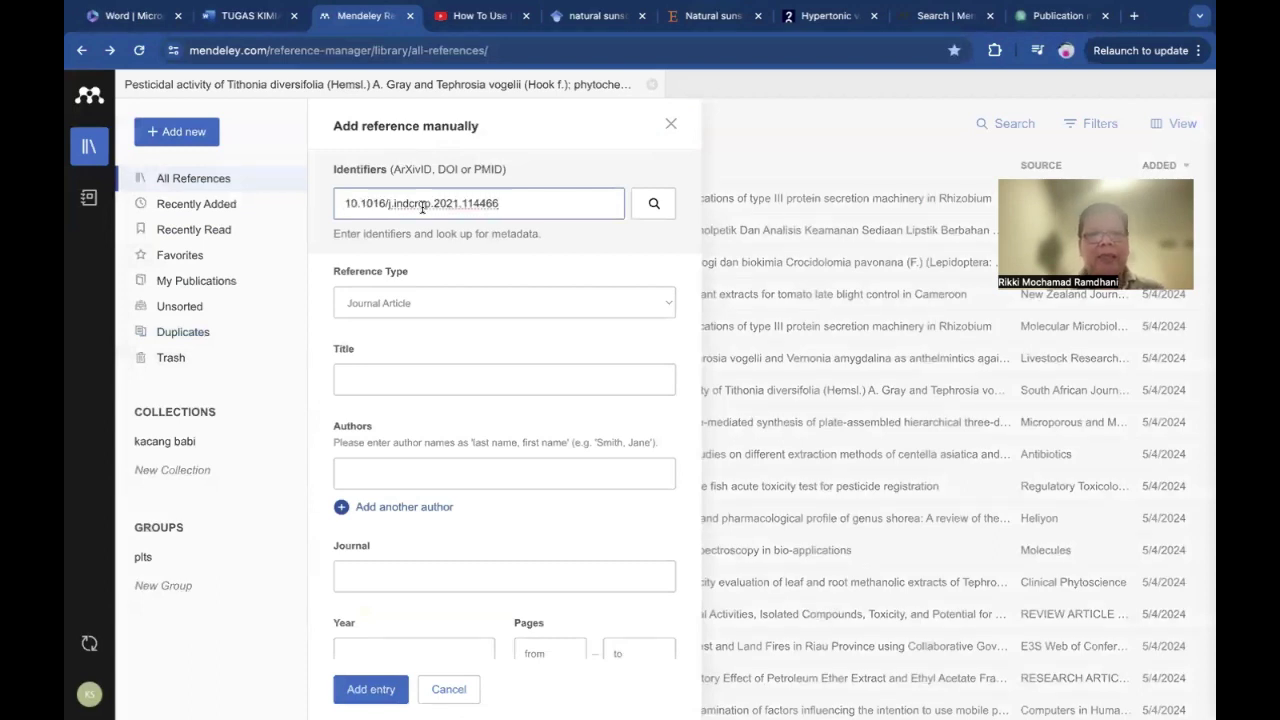
click(649, 205)
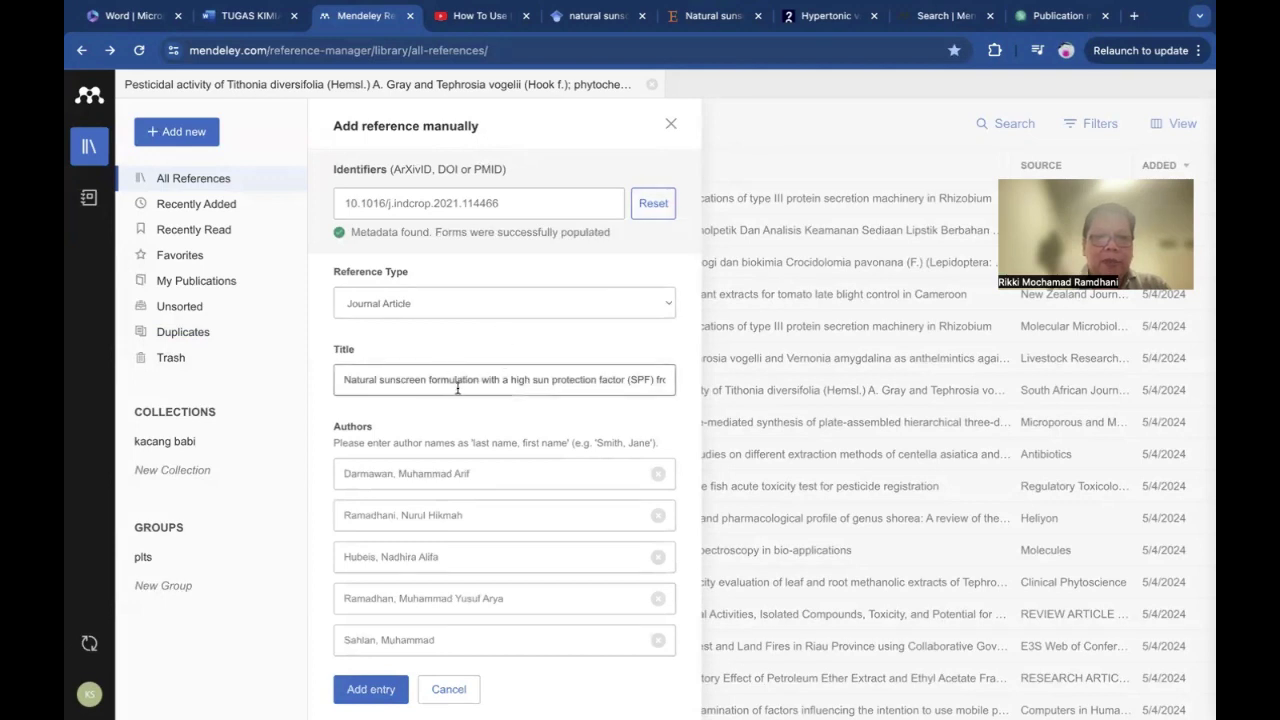
- Review the populated title, author, journal and date fields of the sunscreen article and add the entry to the library
scroll(459, 353, down, 1)
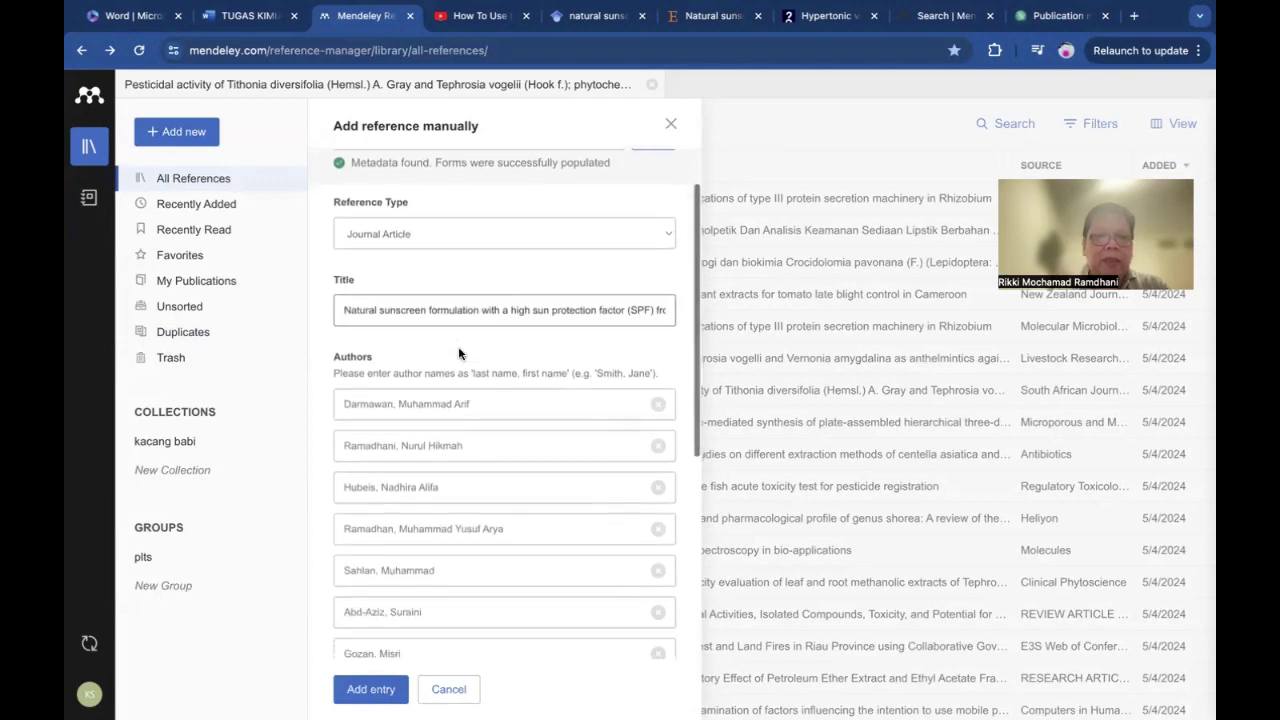
scroll(457, 336, down, 3)
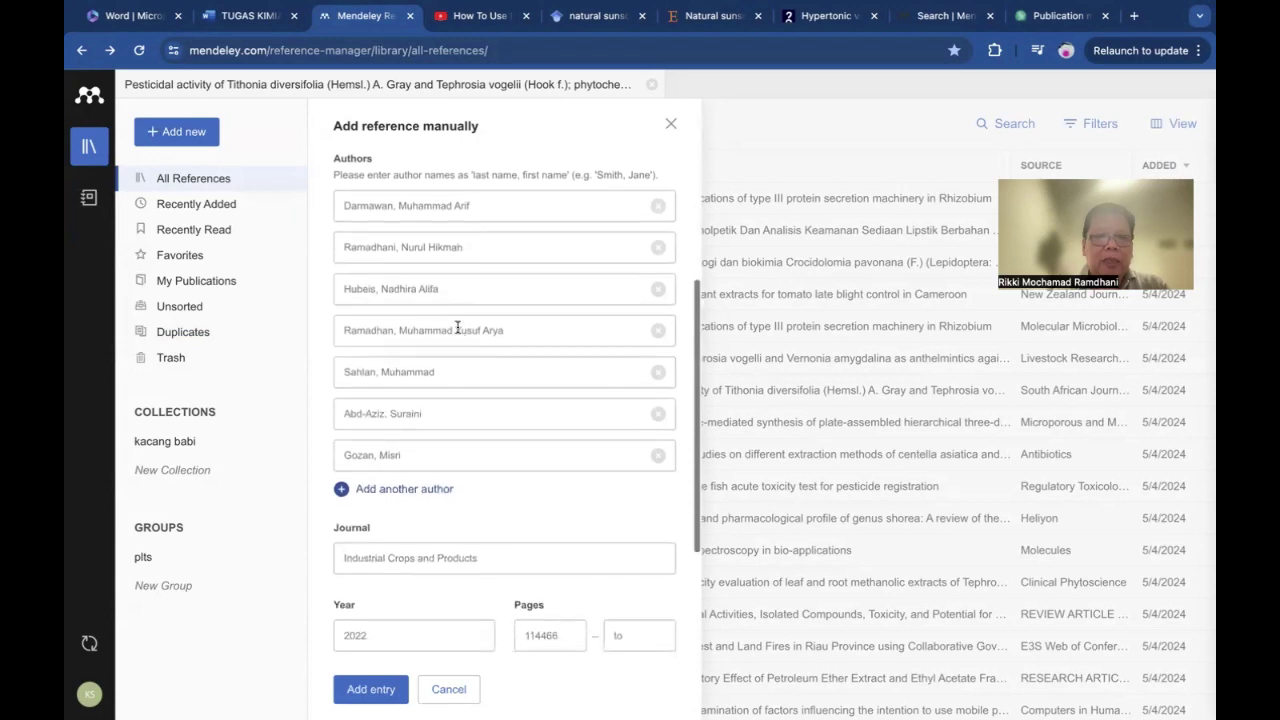
scroll(441, 426, down, 3)
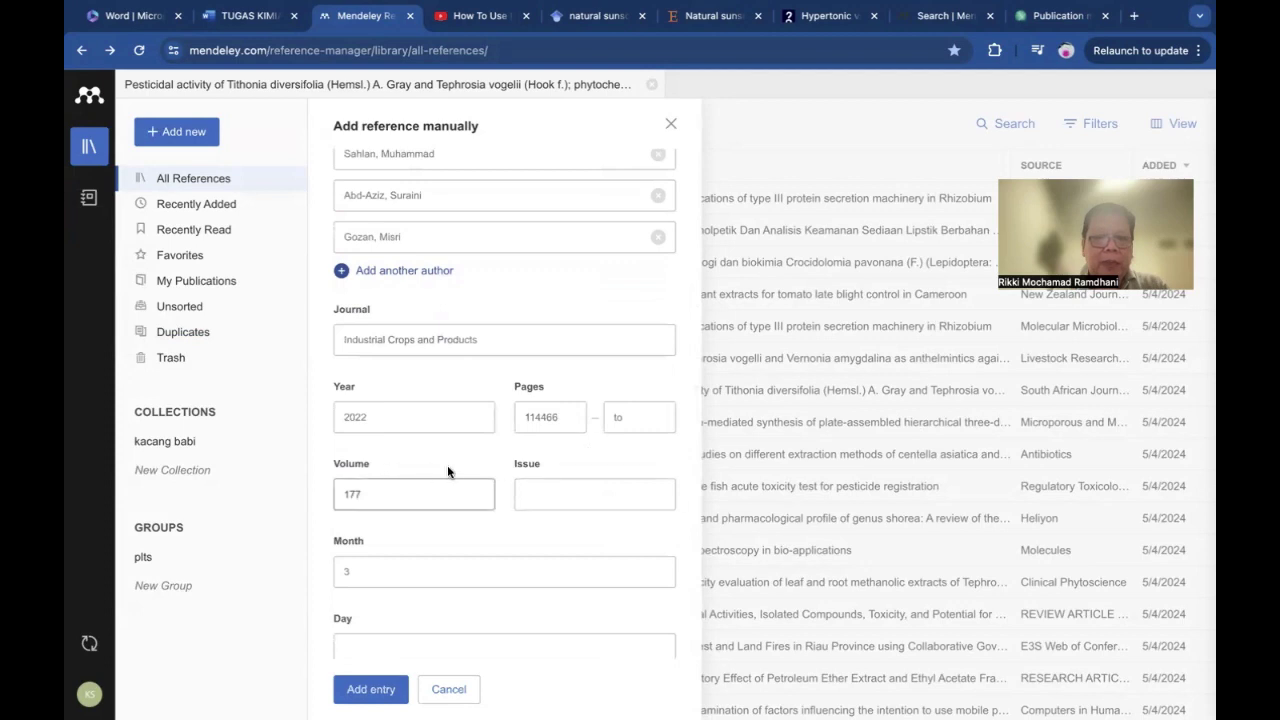
scroll(447, 465, down, 1)
scroll(447, 465, down, 1)
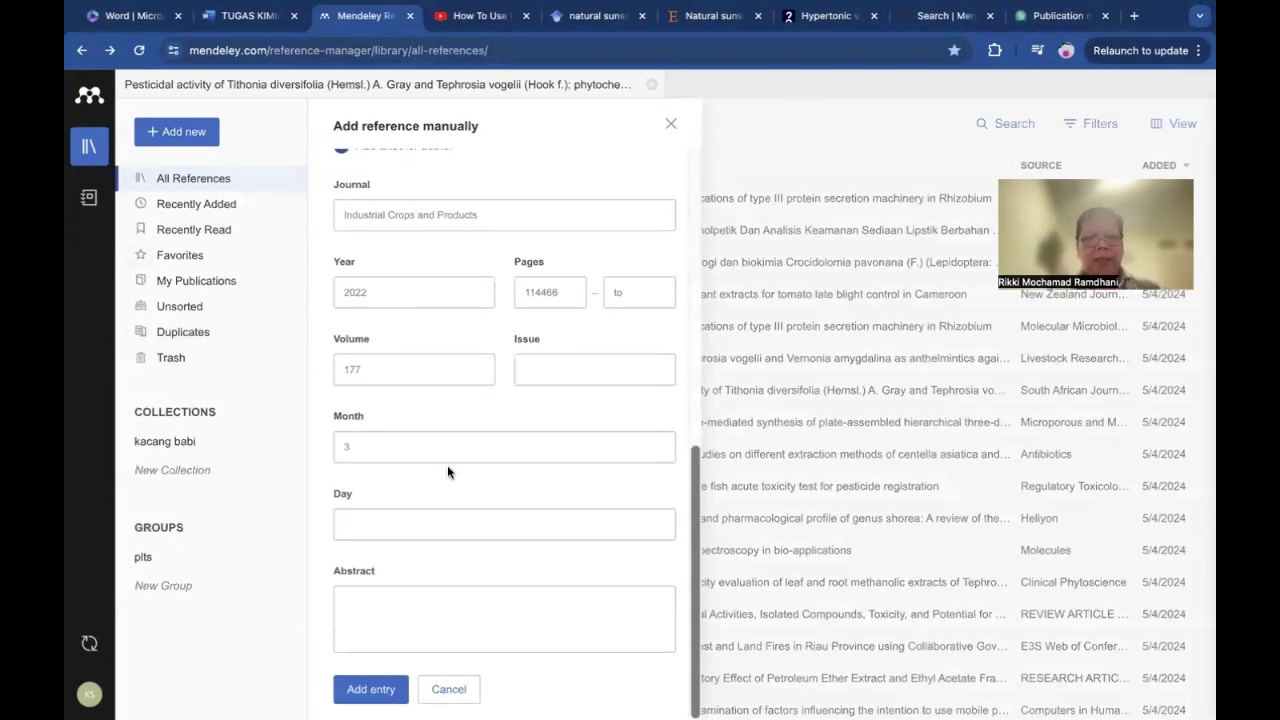
scroll(447, 465, up, 4)
scroll(447, 465, up, 2)
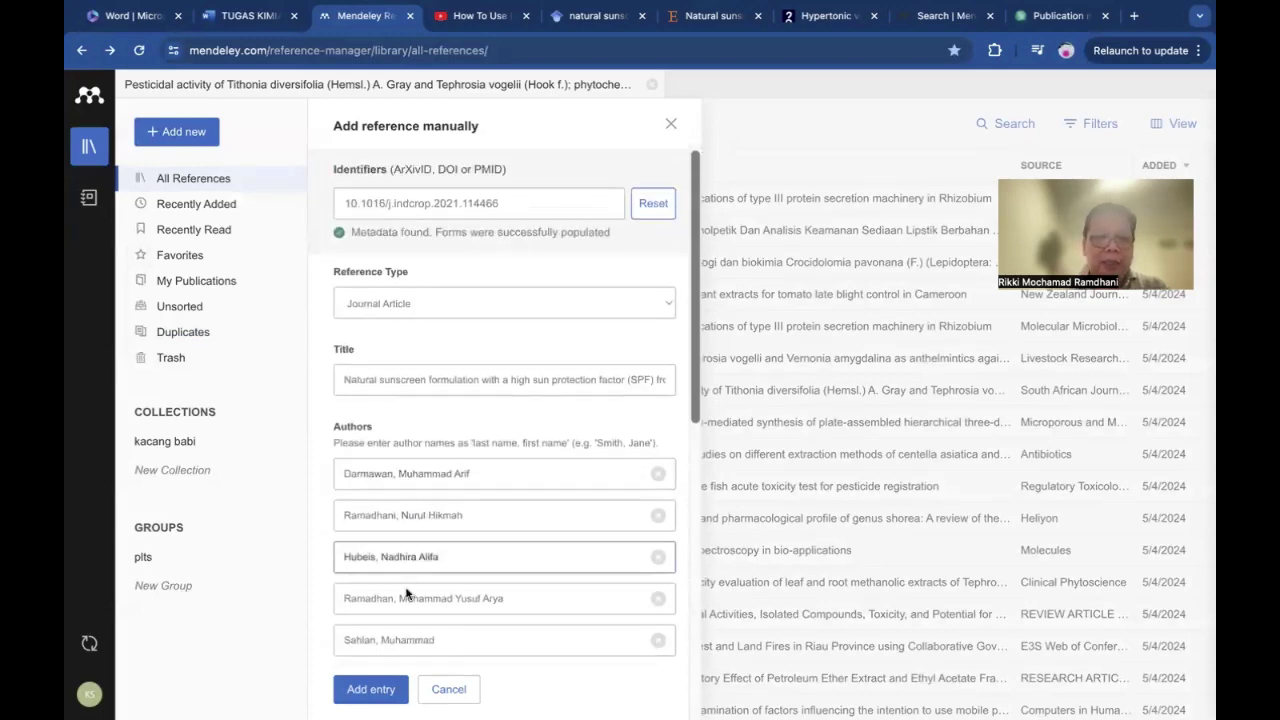
click(370, 689)
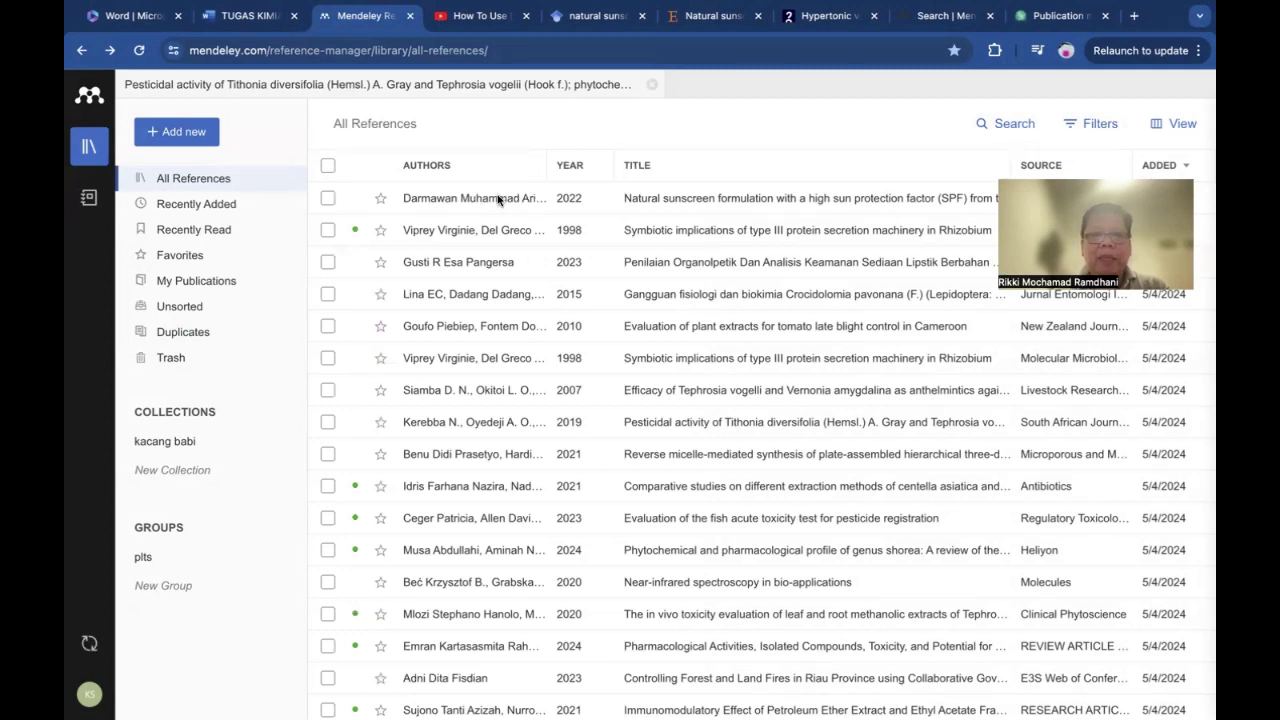
- Examine the details of the newly added natural sunscreen reference, including its abstract, collections, tags, files, URLs and identifiers
click(497, 199)
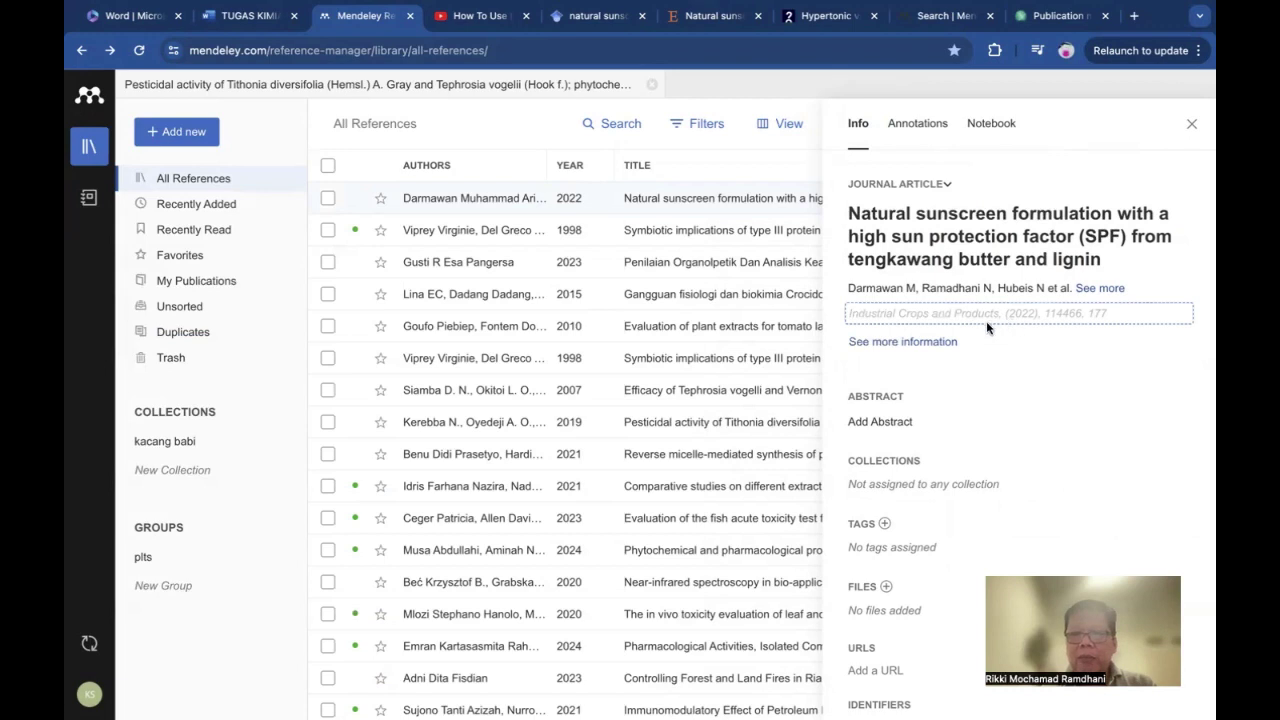
scroll(979, 428, down, 3)
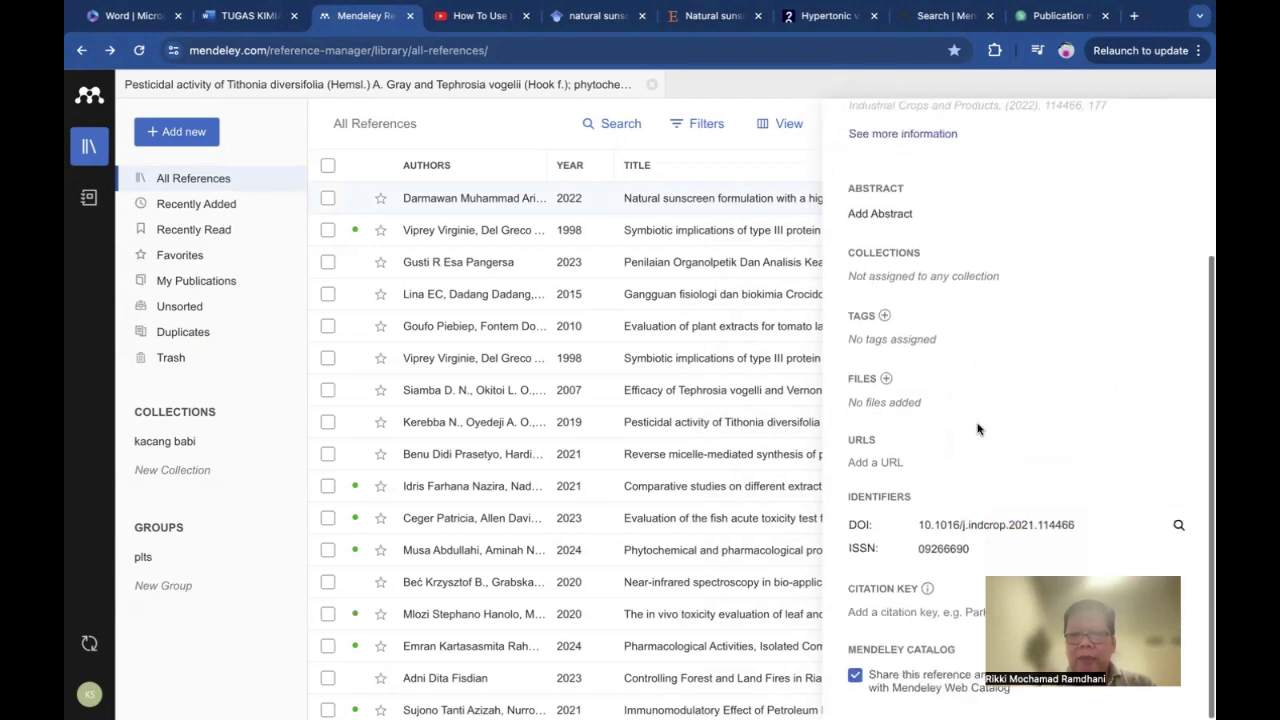
scroll(978, 428, up, 3)
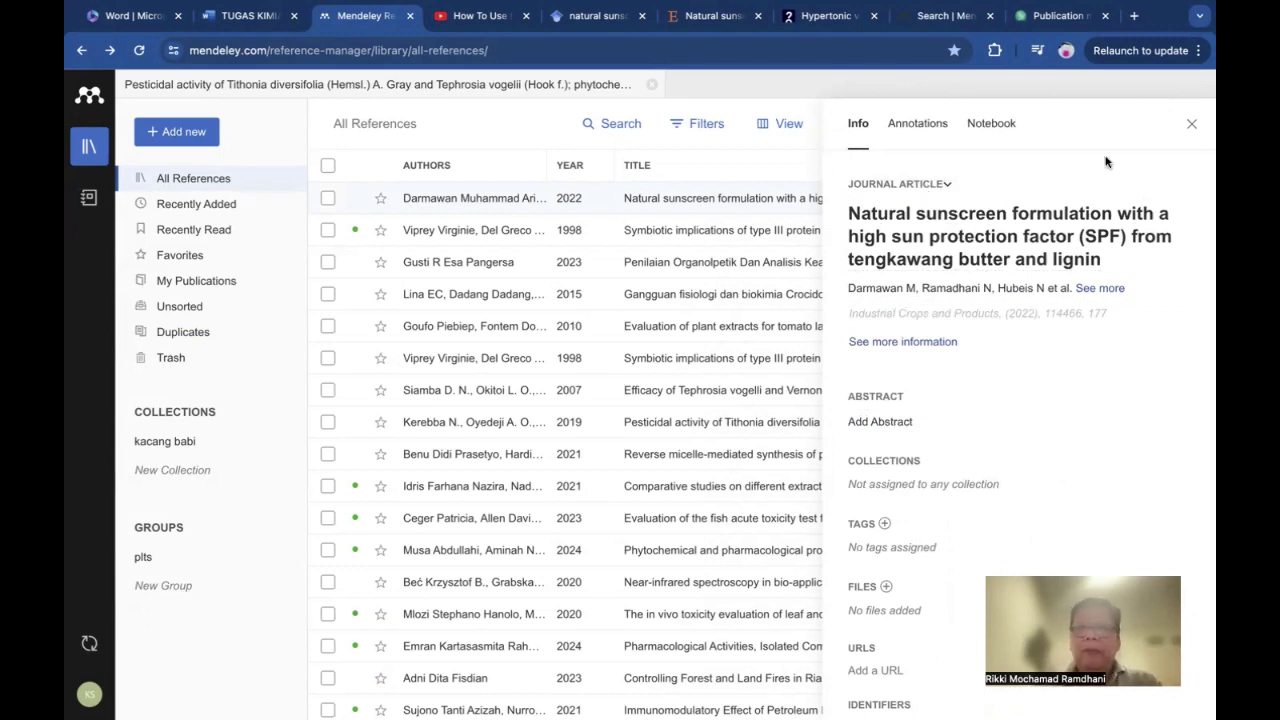
click(1192, 124)
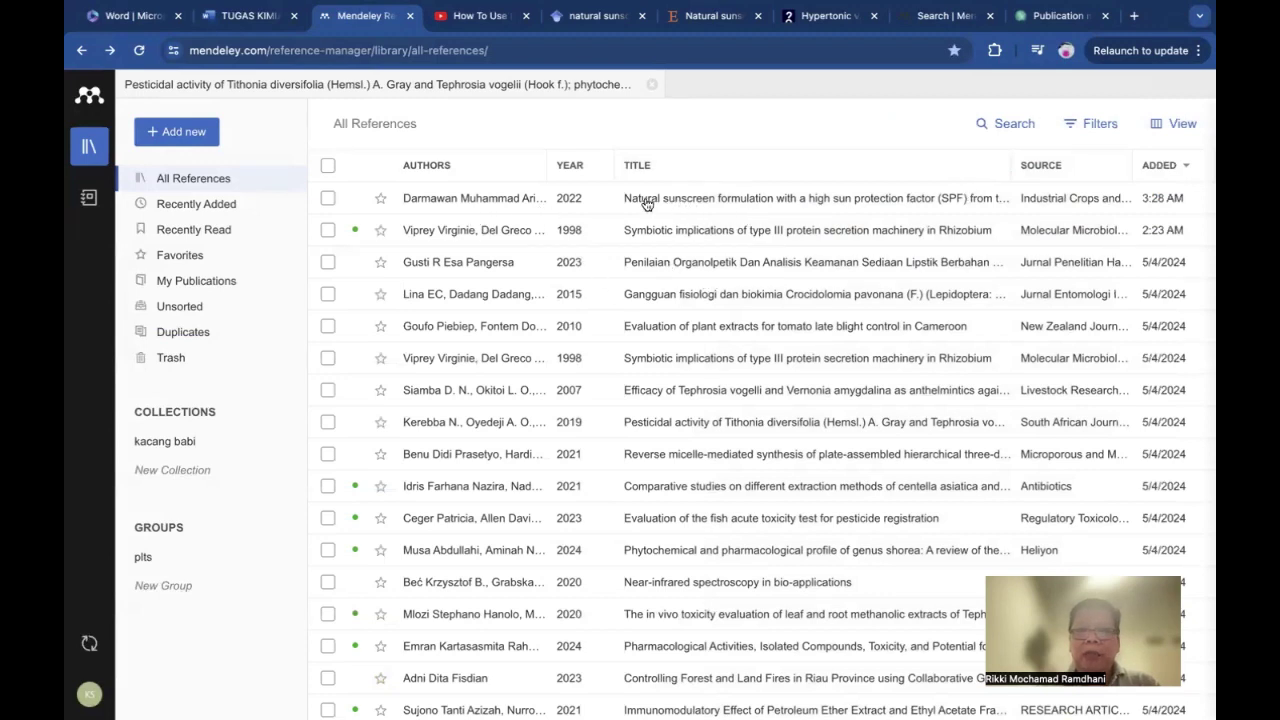
click(472, 201)
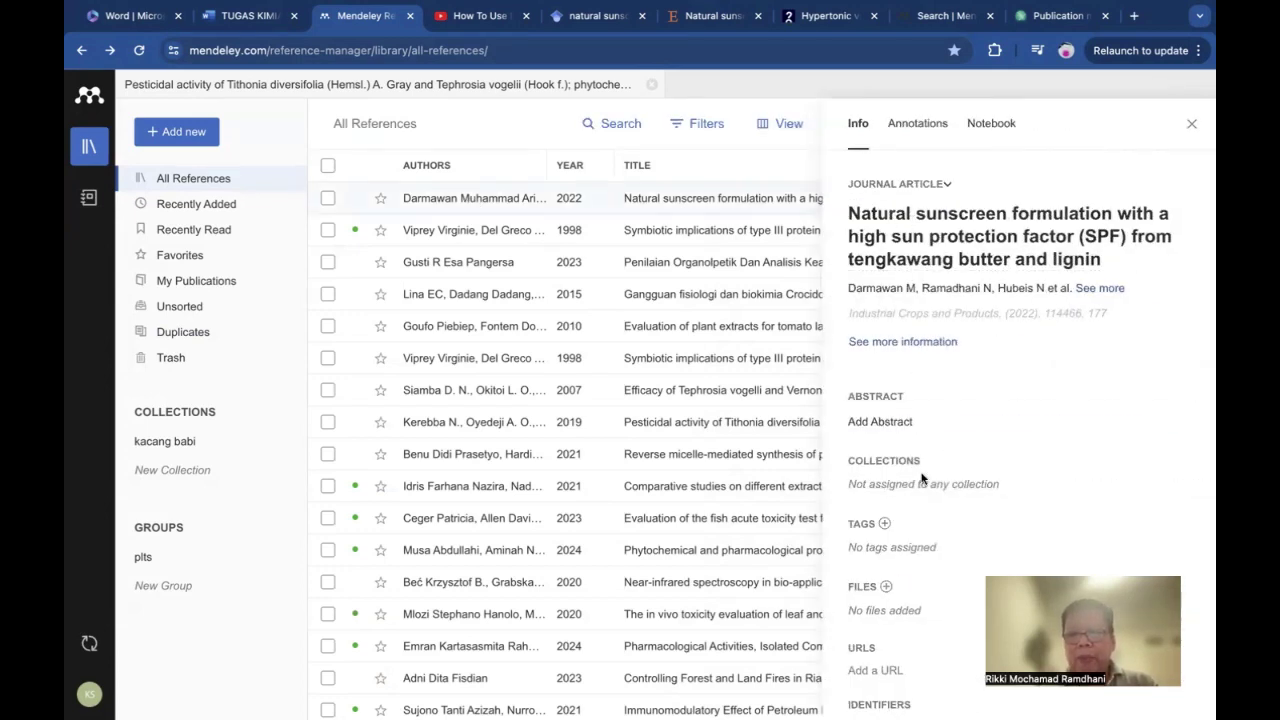
scroll(935, 530, down, 2)
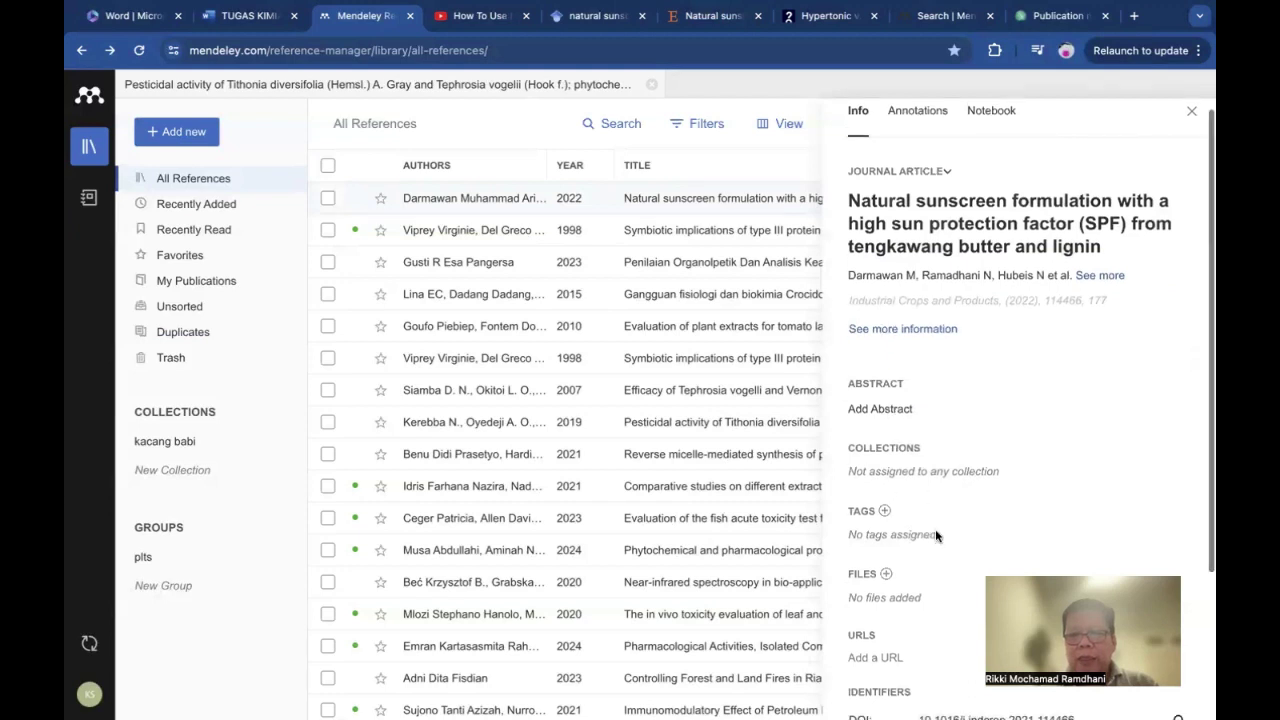
scroll(935, 529, down, 1)
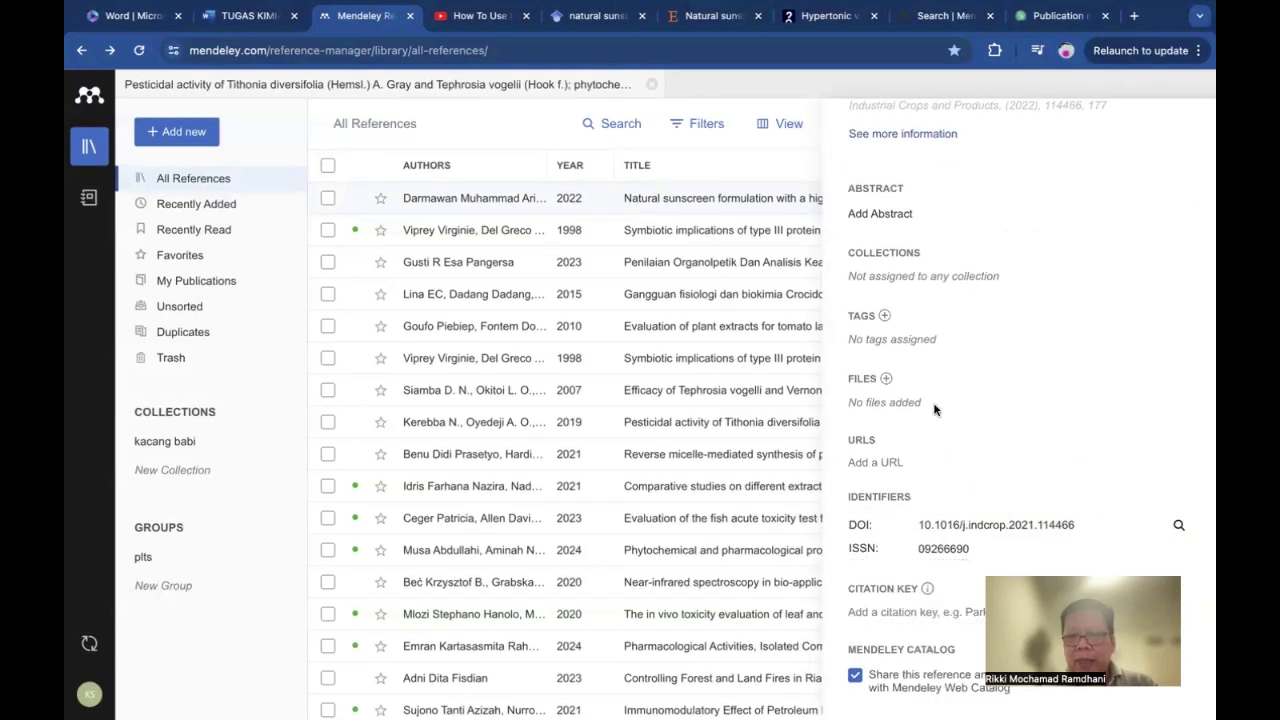
scroll(935, 409, up, 2)
scroll(930, 405, up, 1)
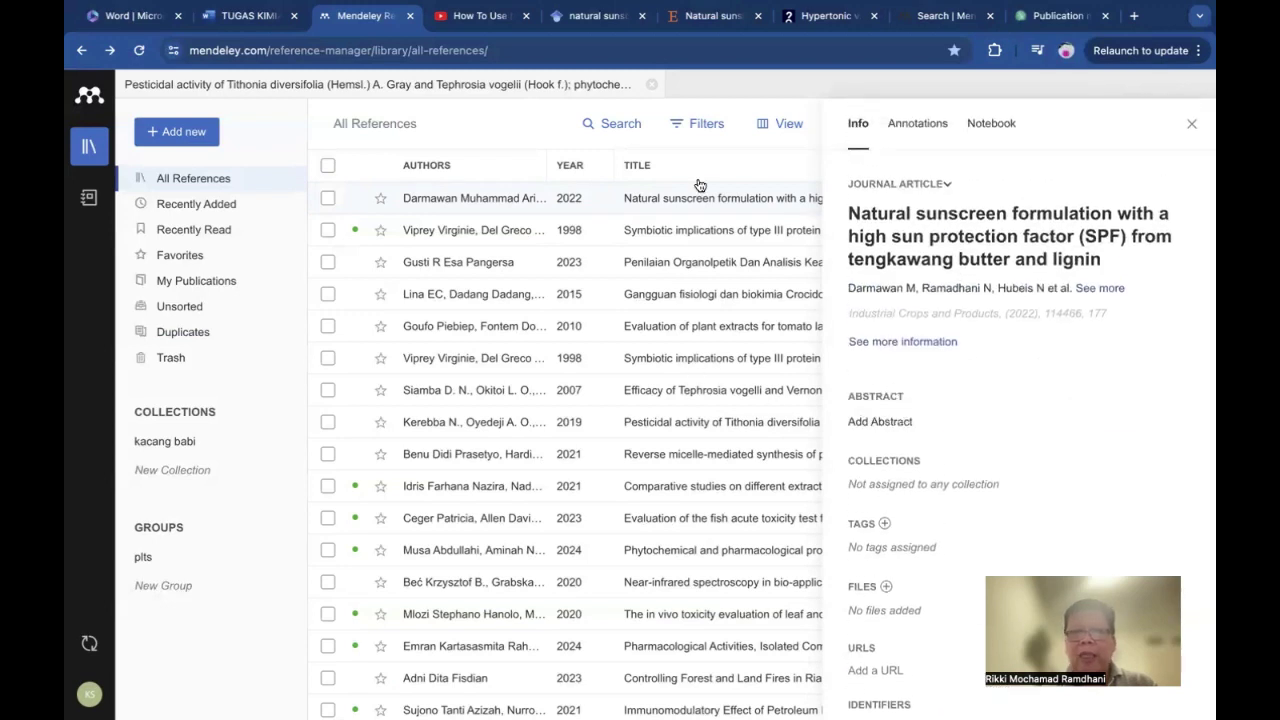
- Check the editable abstract, author, journal and issue fields of the sunscreen reference, and close its details without entering anything
click(915, 421)
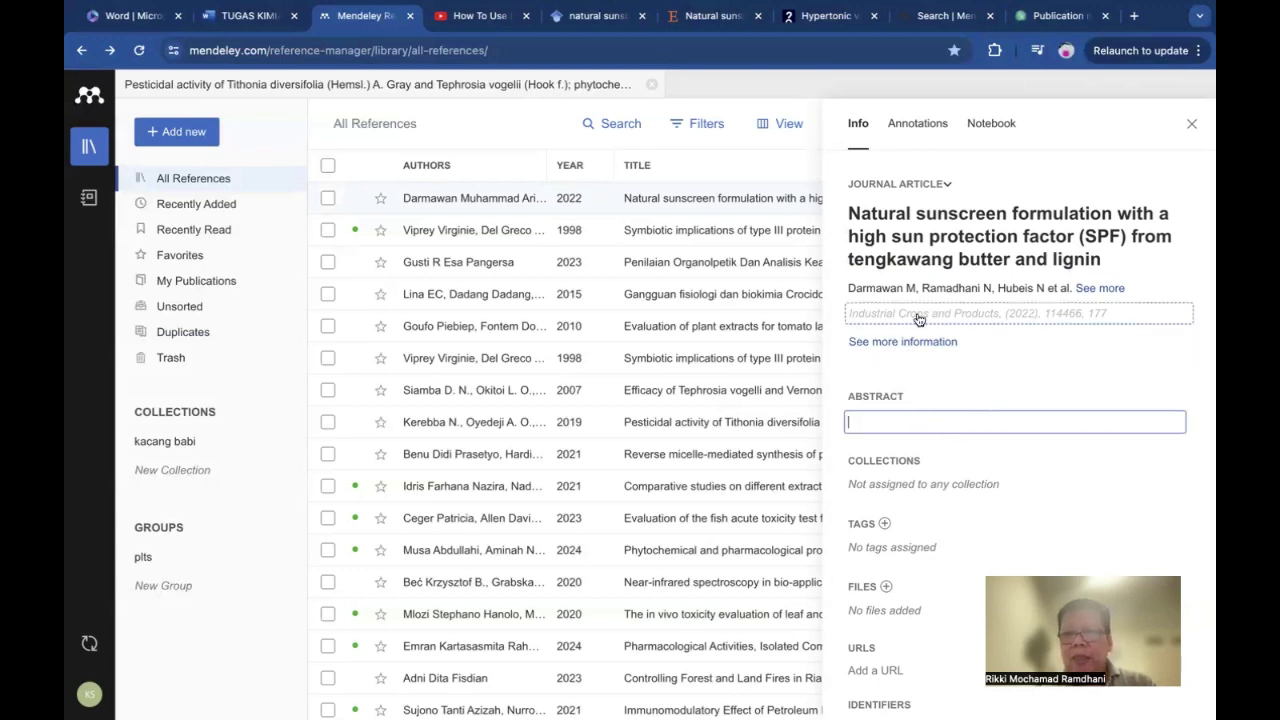
click(943, 288)
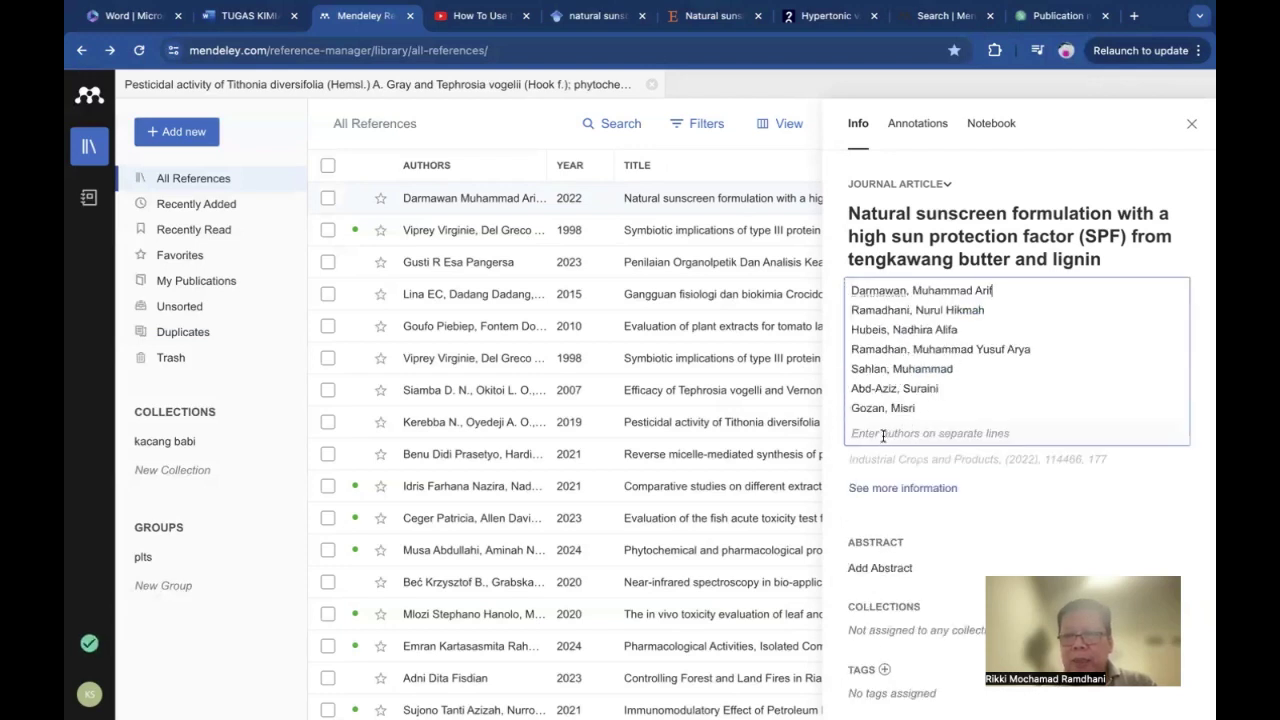
click(930, 470)
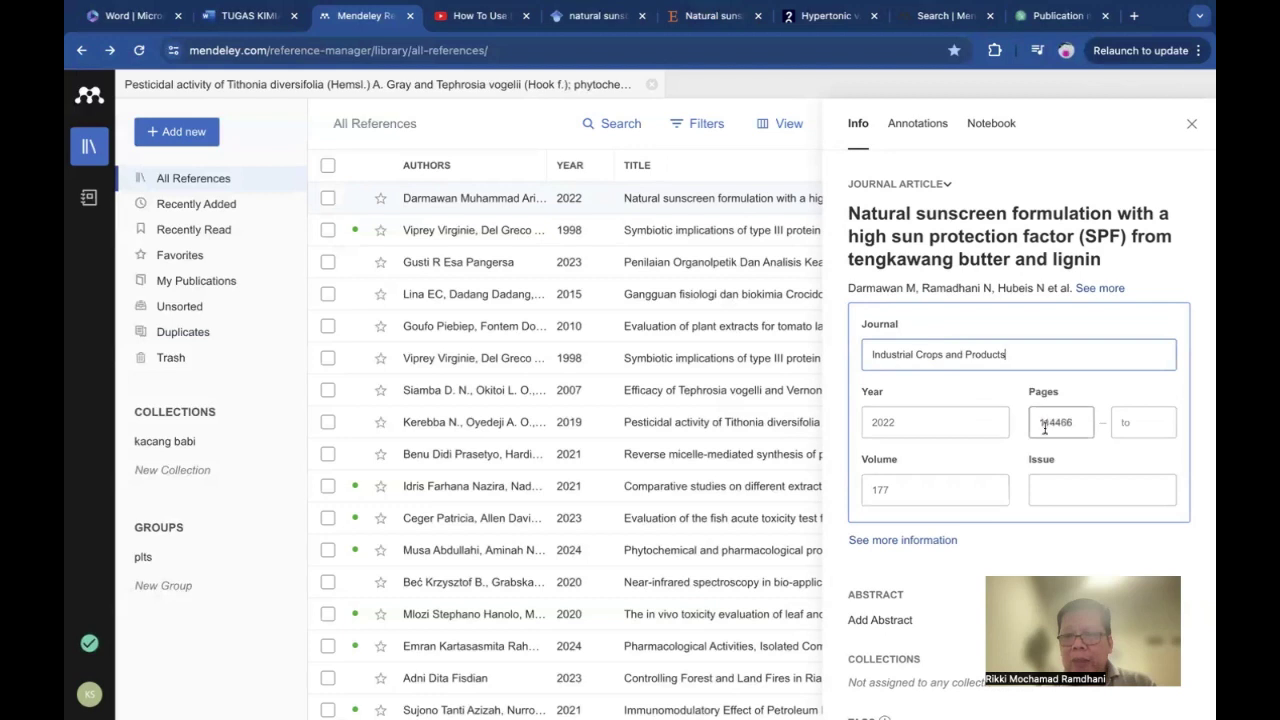
click(1041, 496)
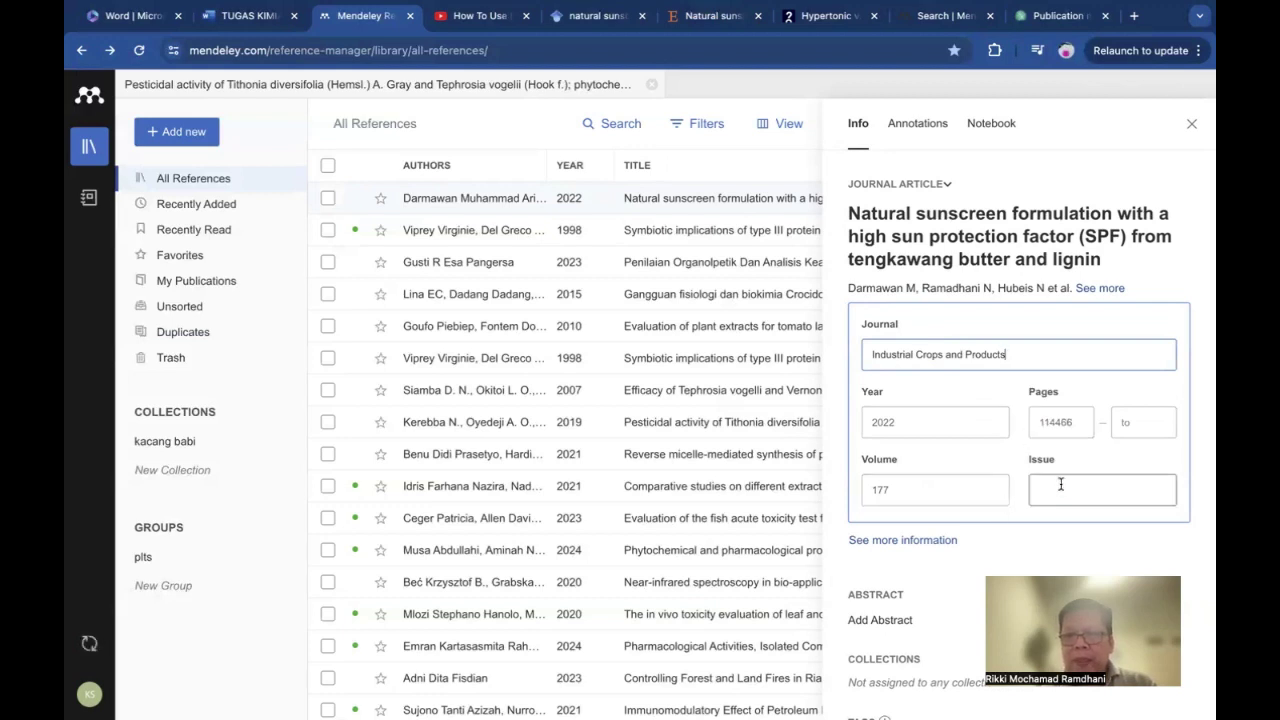
click(1061, 487)
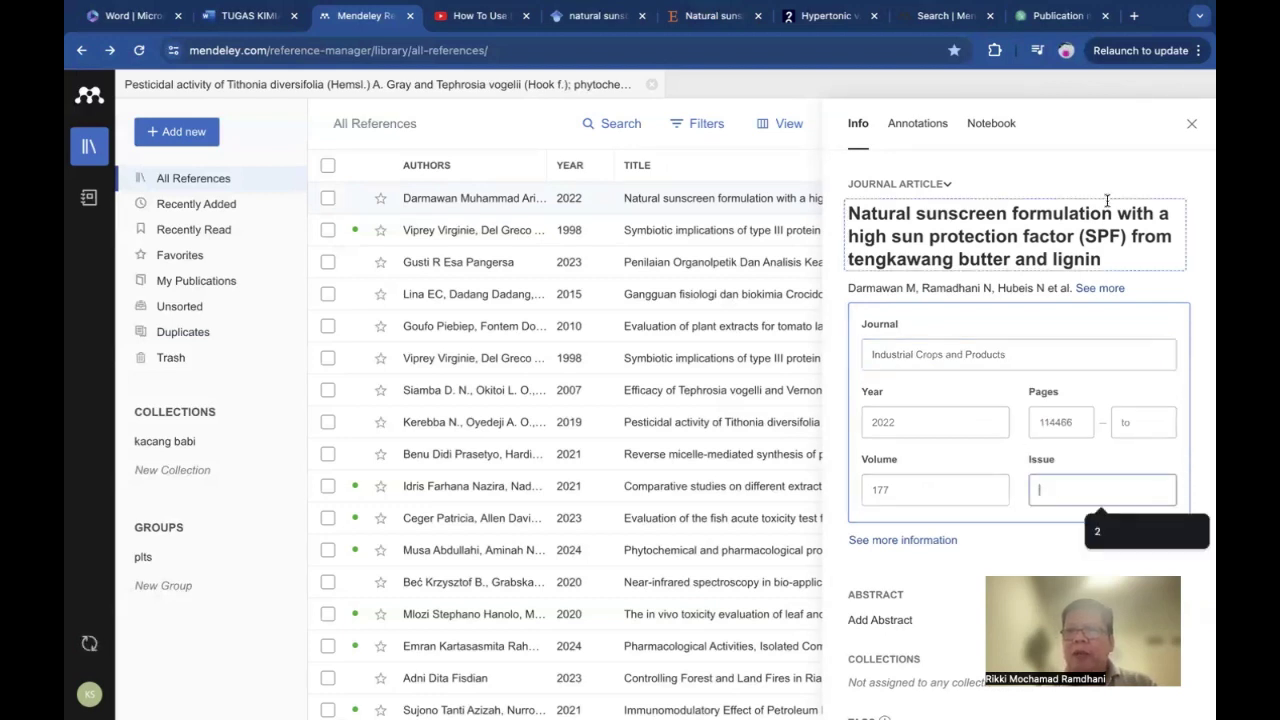
click(1191, 124)
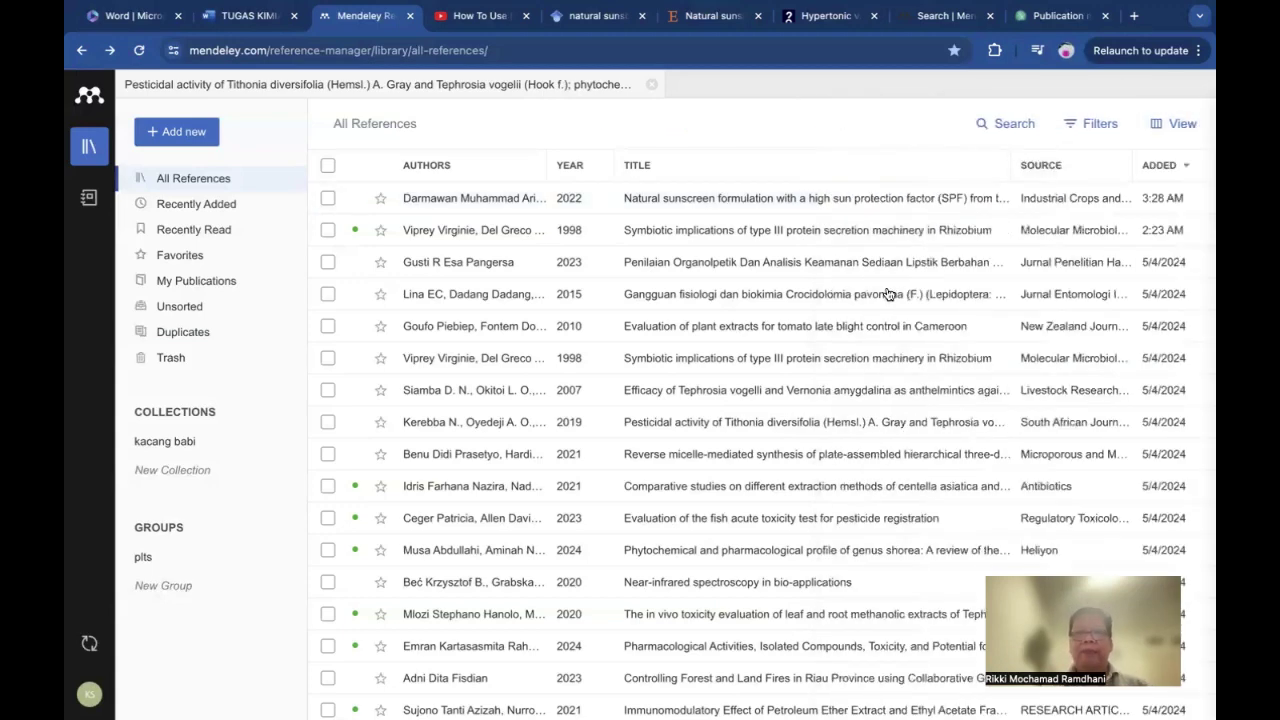
- Show the "Menambahkan Referensi" slide and switch to the browser window with the Semantic Scholar paper page
key(ctrl+Left)
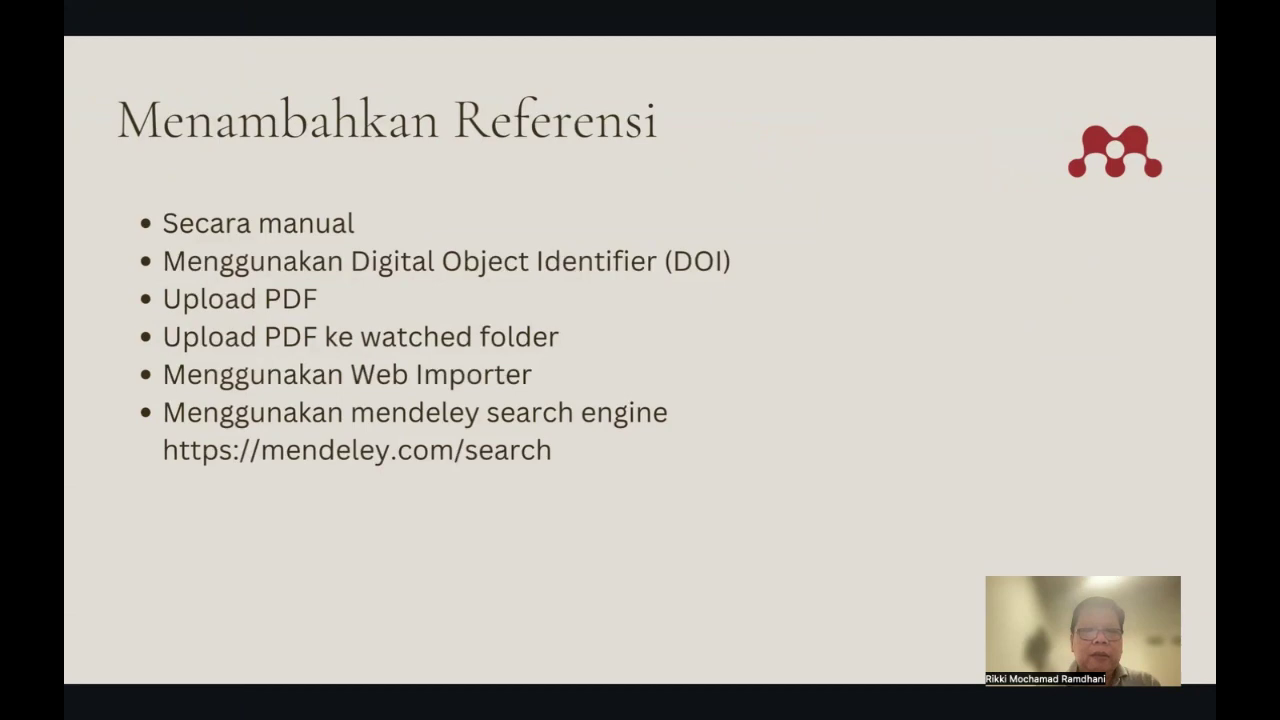
key(ctrl+Right)
key(ctrl+Right)
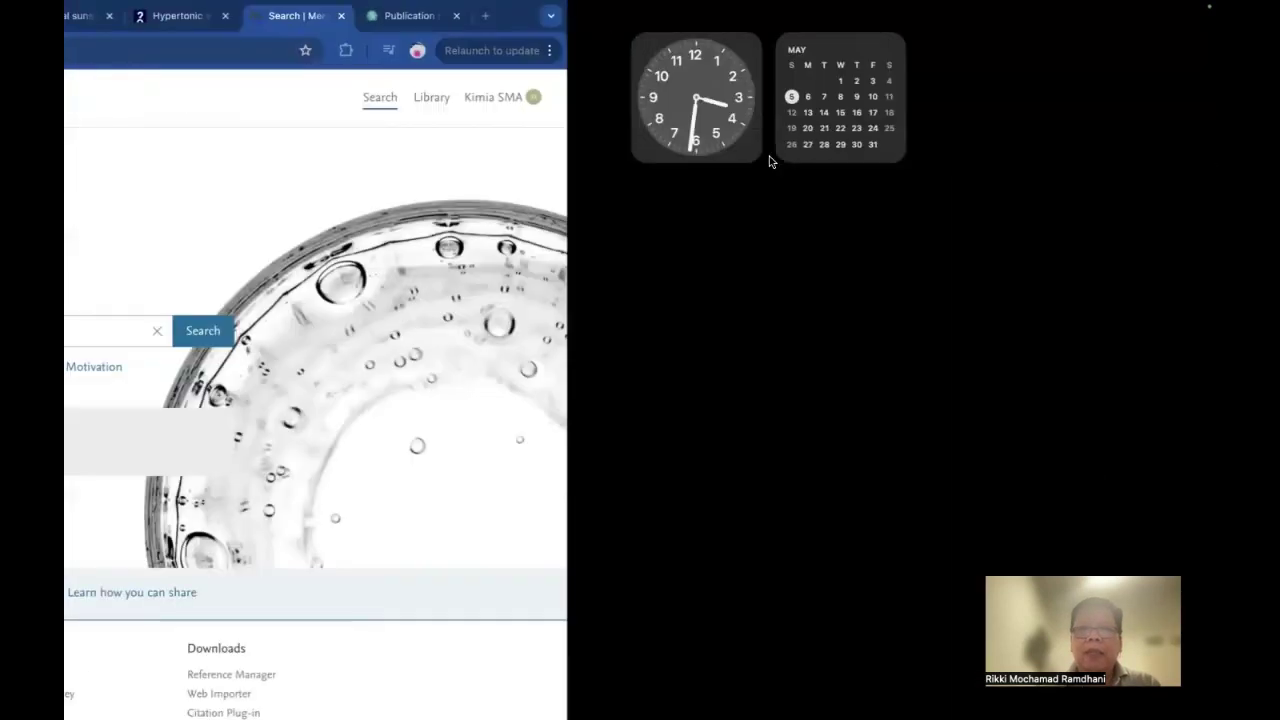
key(ctrl+Right)
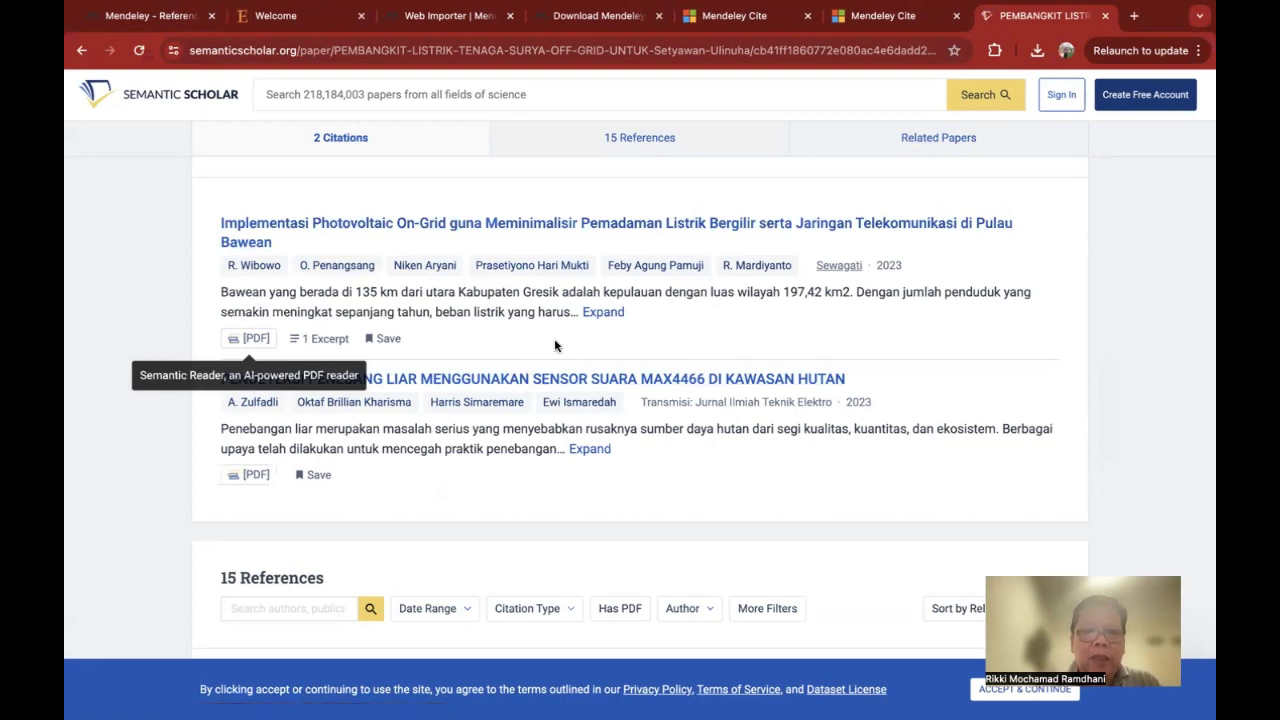
- Open the PDF of the "Implementasi Photovoltaic On-Grid" article from Semantic Scholar and save it to the Downloads folder
click(254, 341)
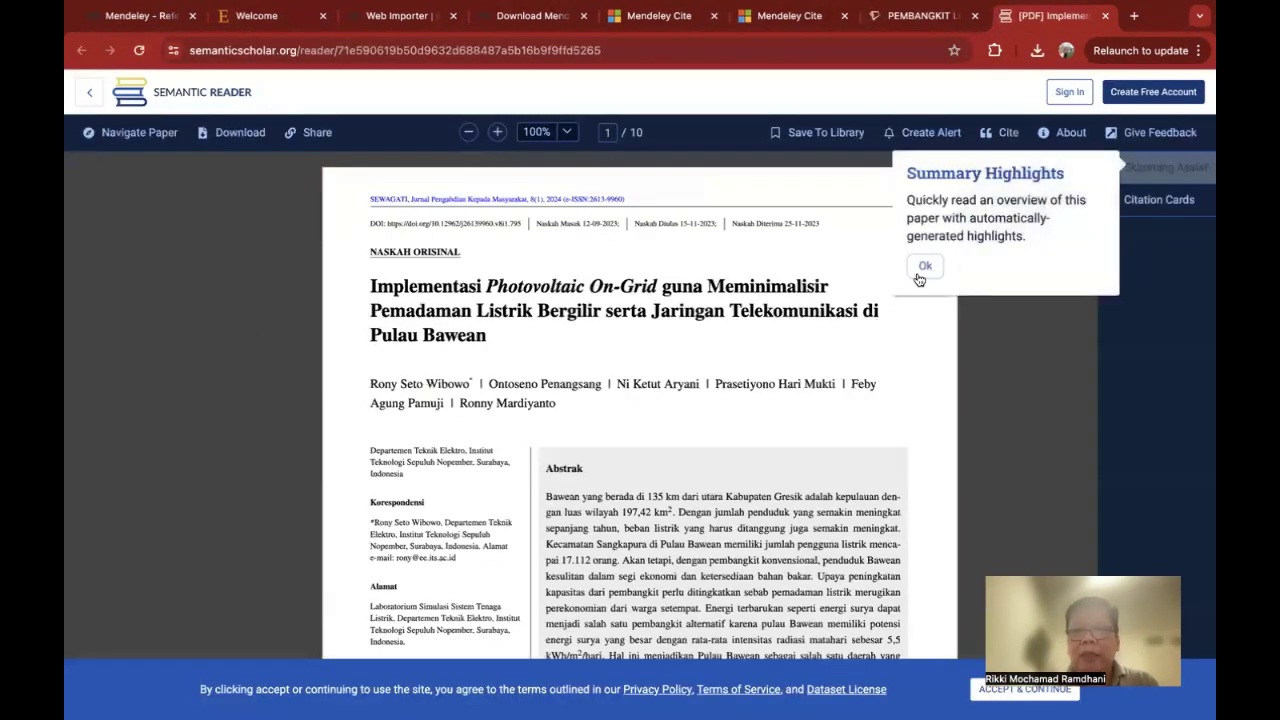
click(921, 267)
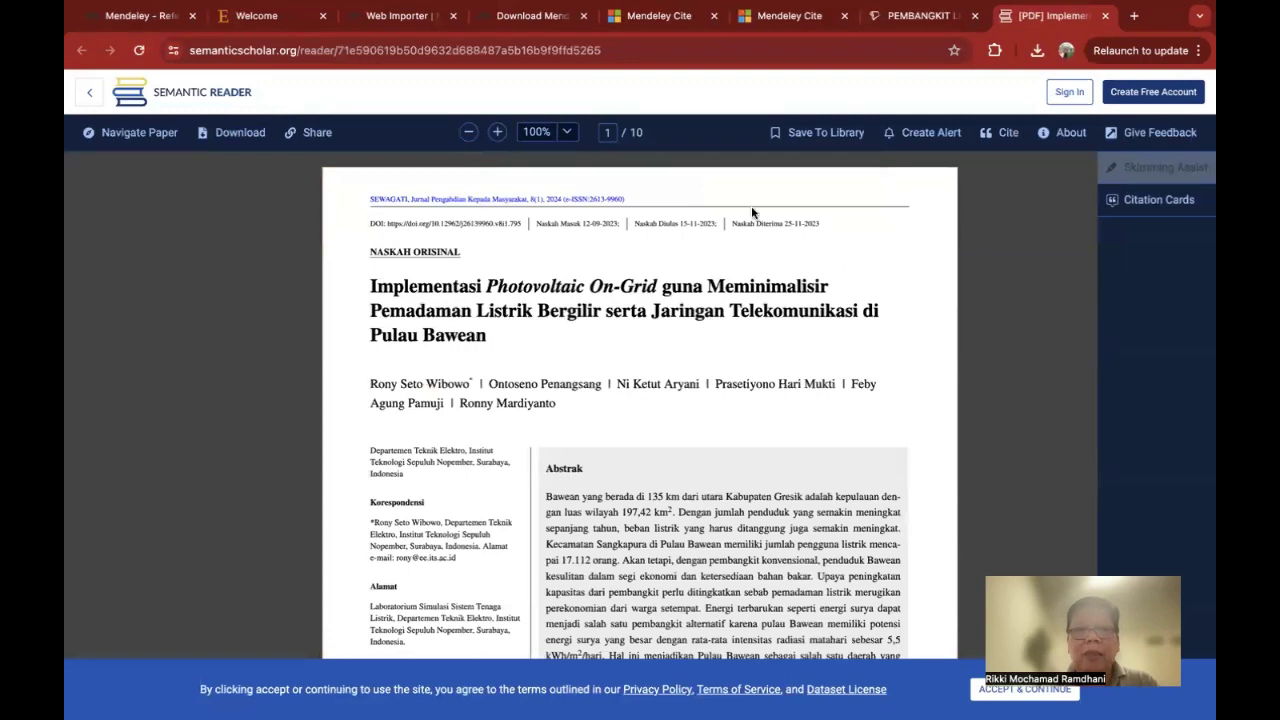
click(231, 135)
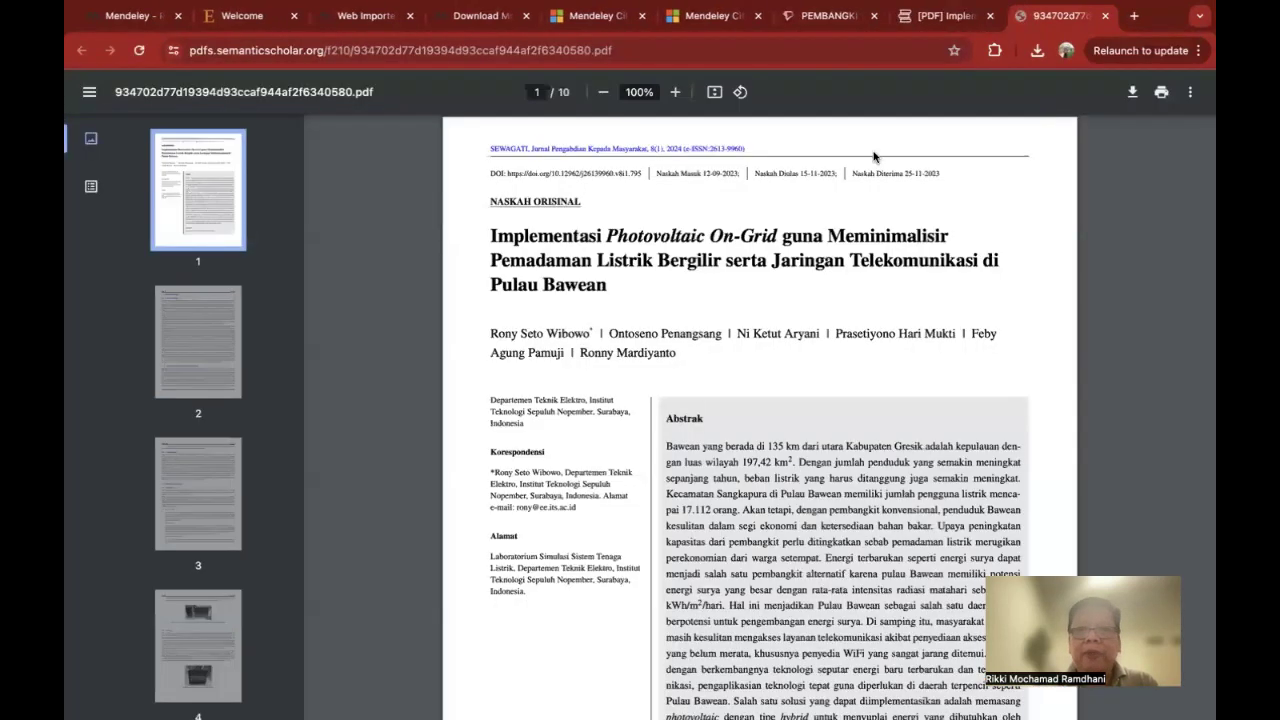
click(1131, 94)
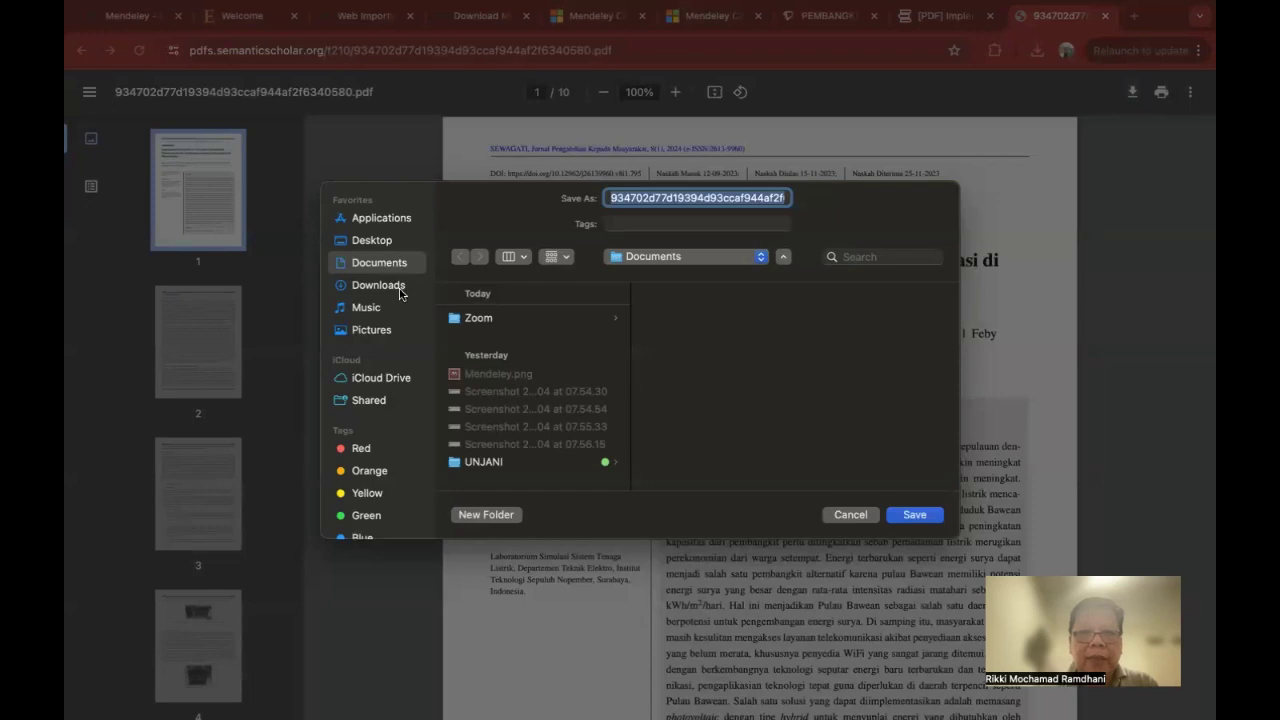
click(400, 293)
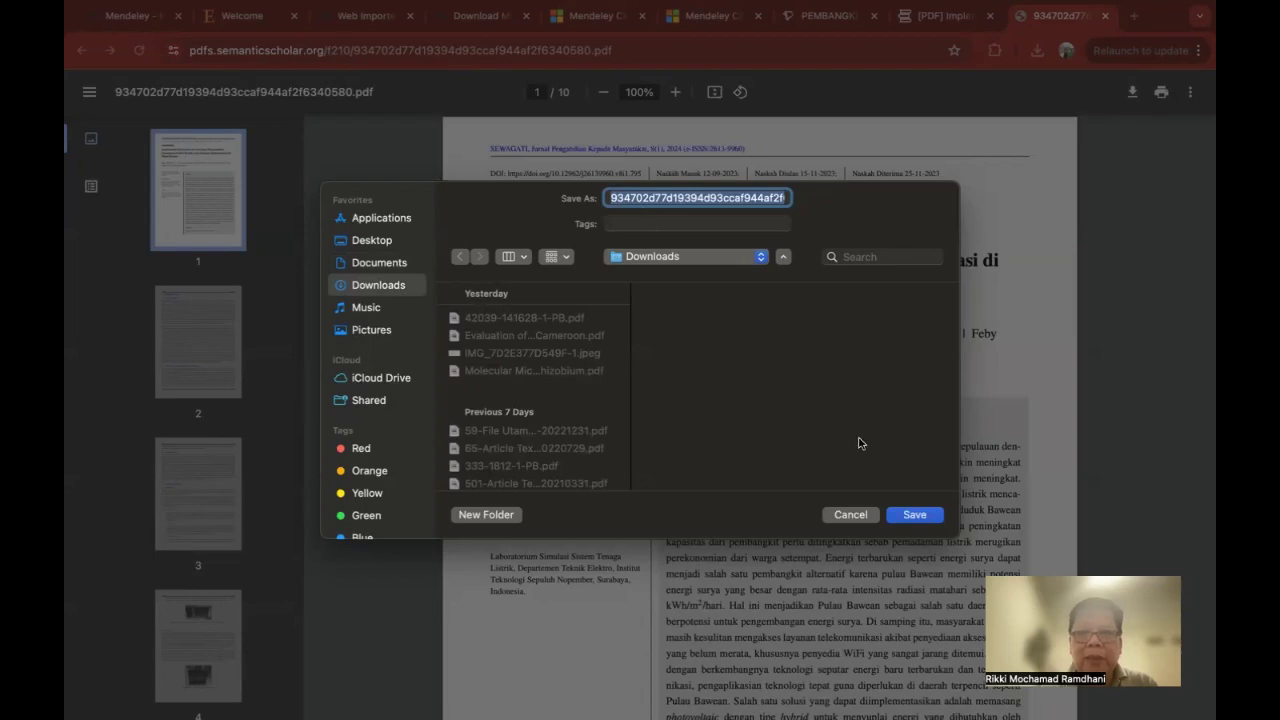
click(914, 515)
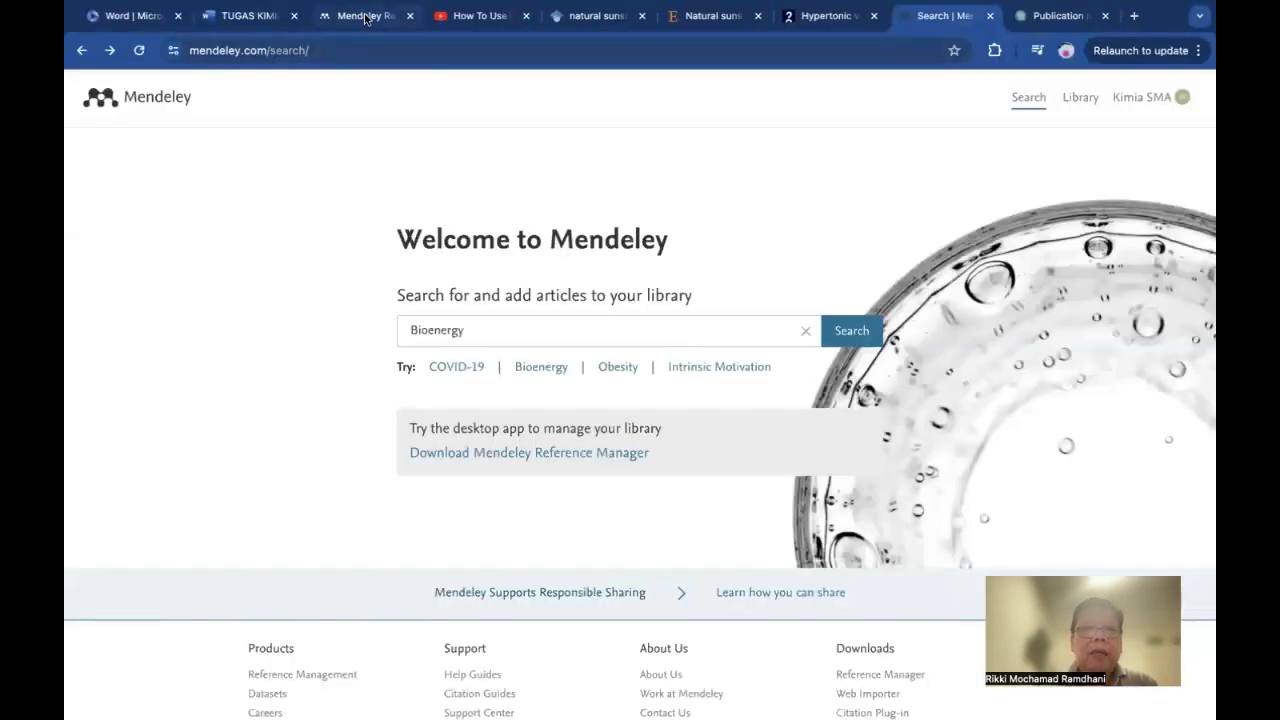
- Import 934702d77d19394d93ccaf944af2f6340580.pdf from the Downloads folder into the Mendeley web library
click(366, 16)
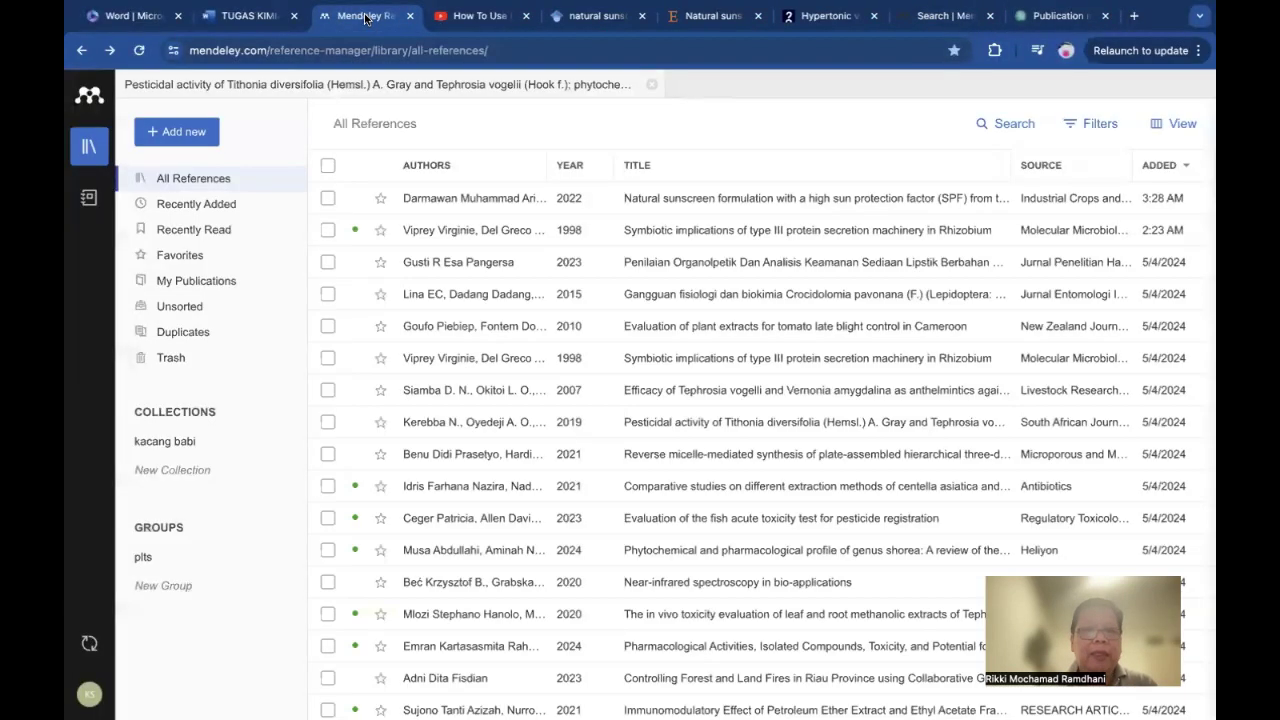
click(186, 131)
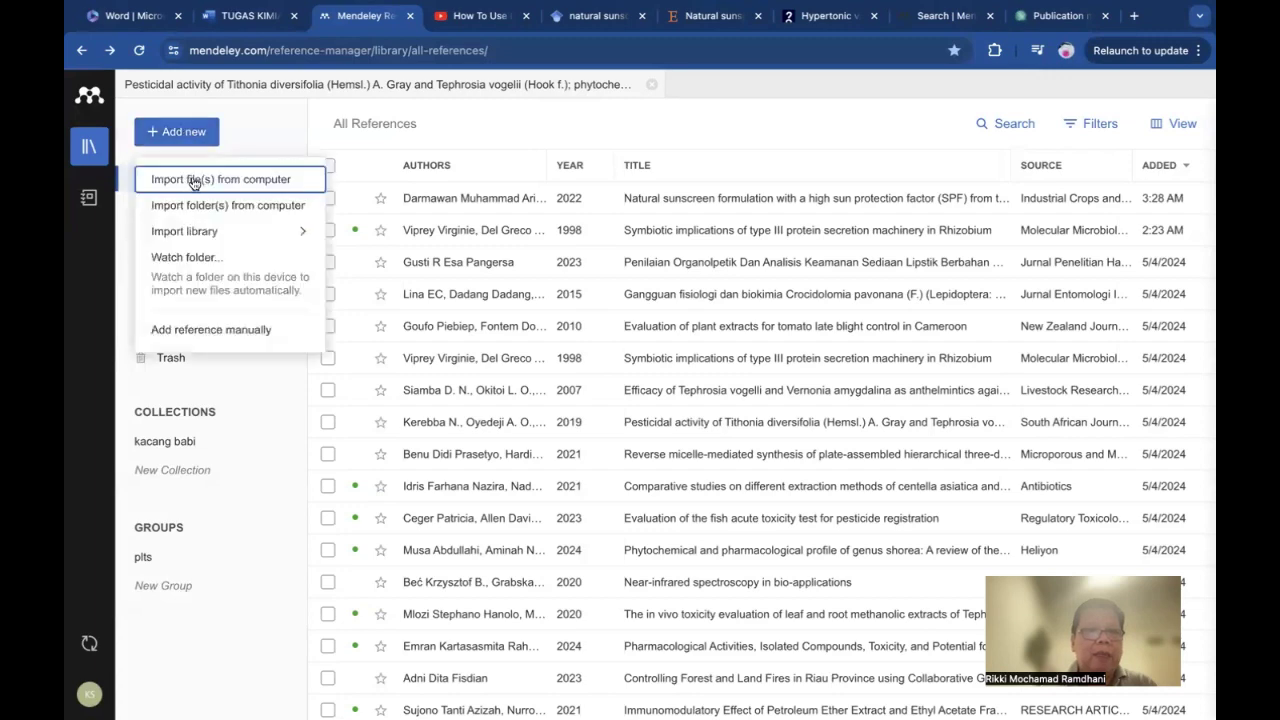
click(234, 180)
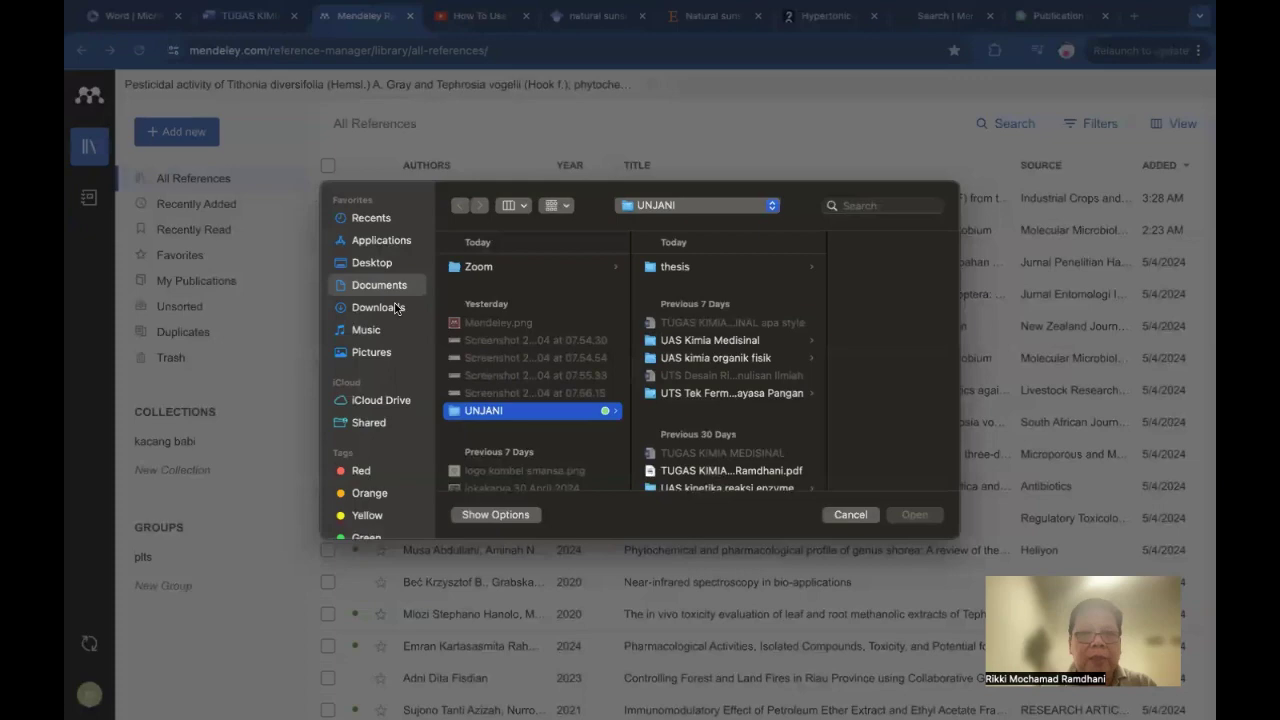
click(396, 308)
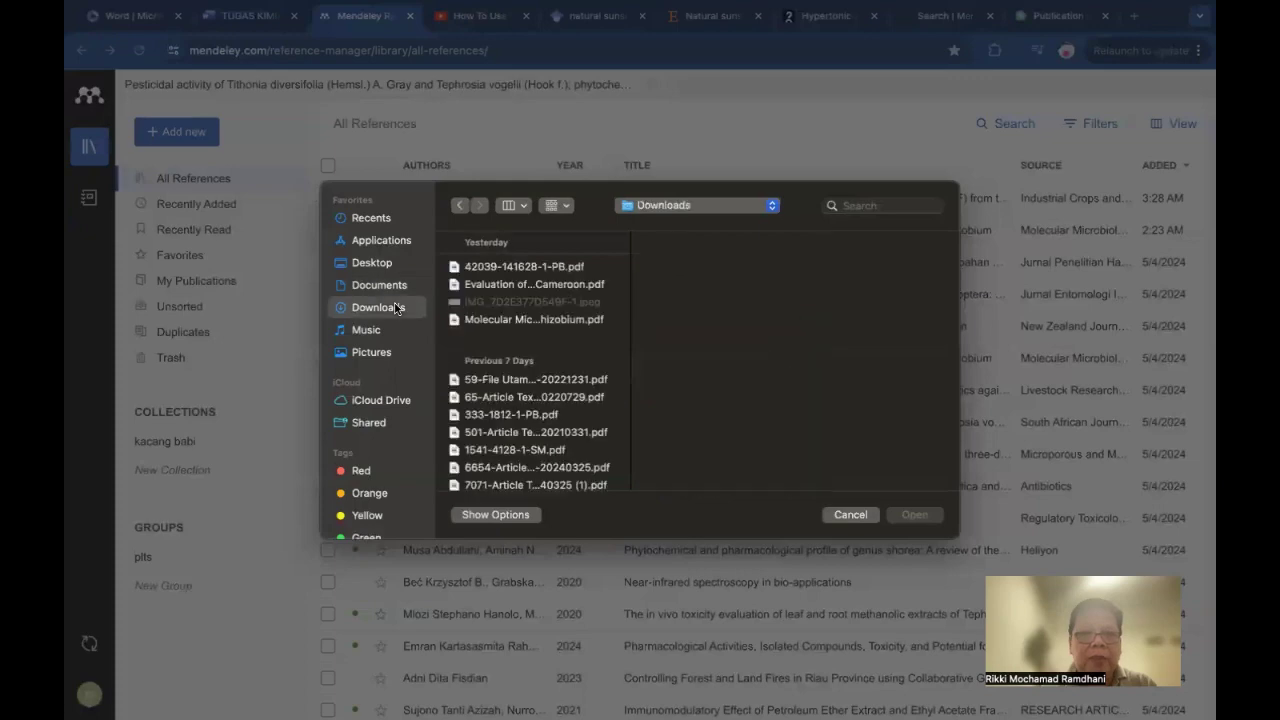
click(505, 268)
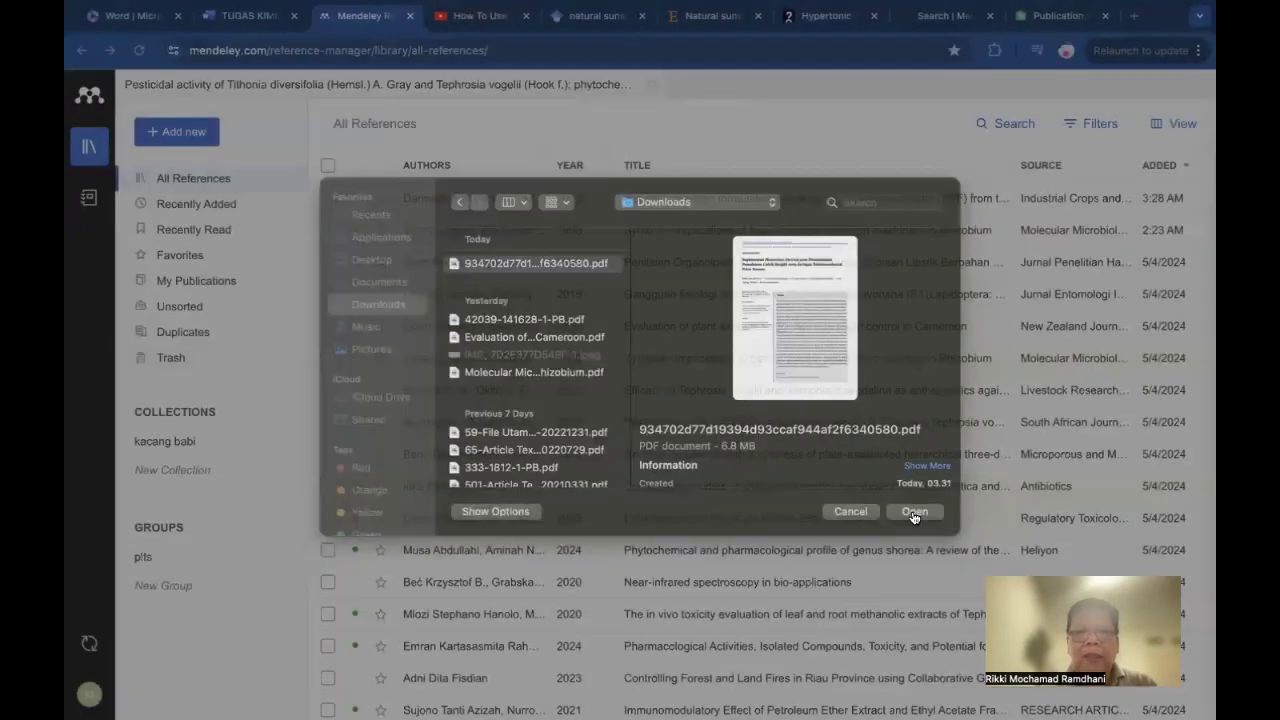
click(912, 515)
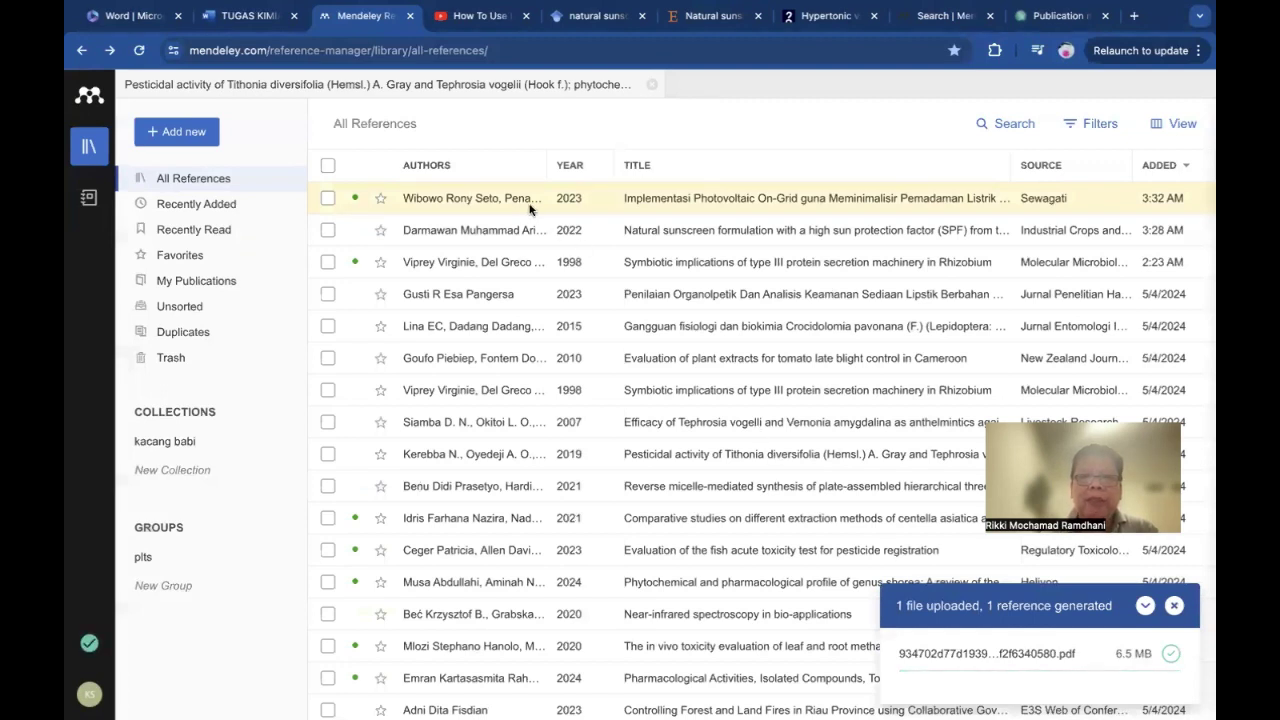
- Examine the details of the imported "Implementasi Photovoltaic On-Grid" reference, including its journal fields, abstract, tags, attached file and DOI
click(683, 205)
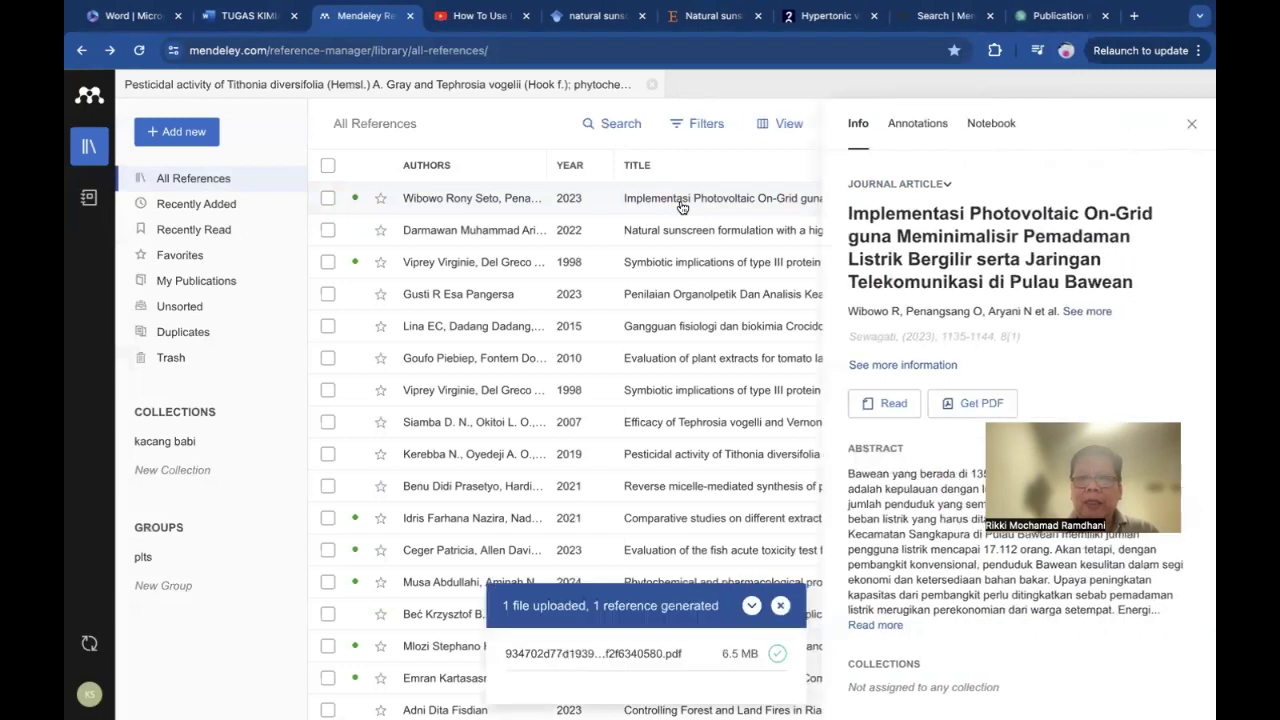
click(780, 605)
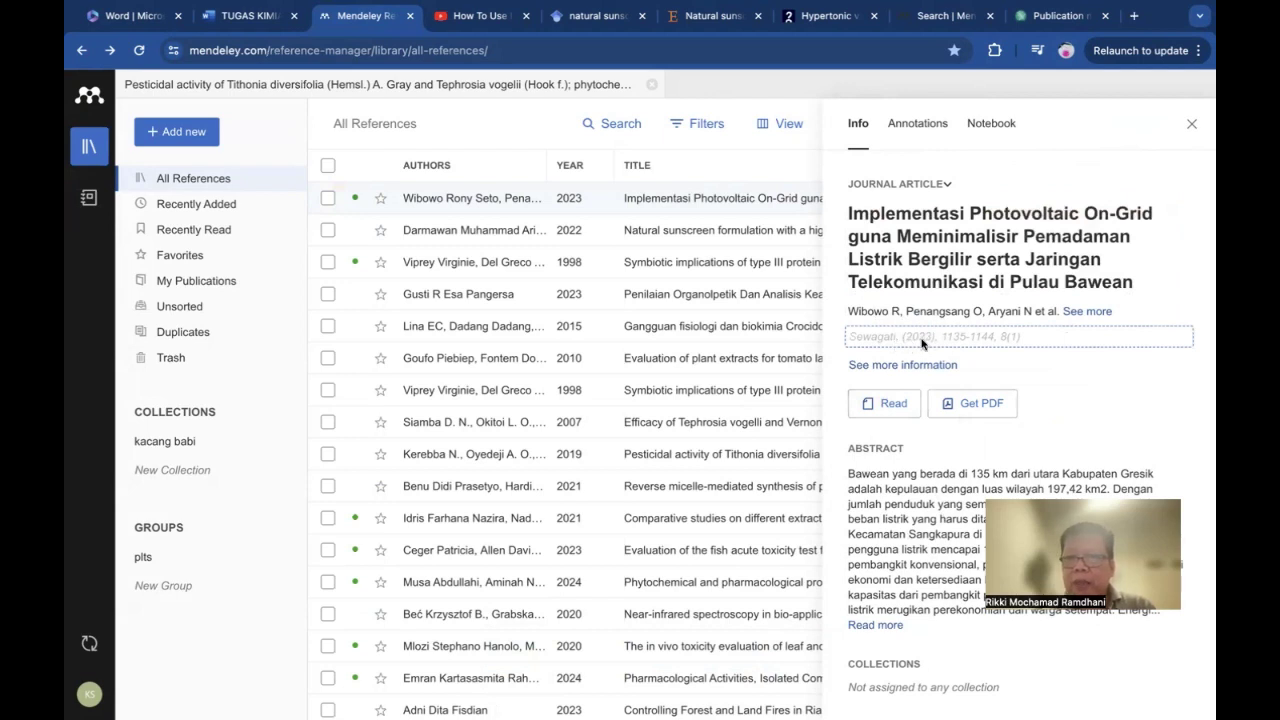
click(990, 337)
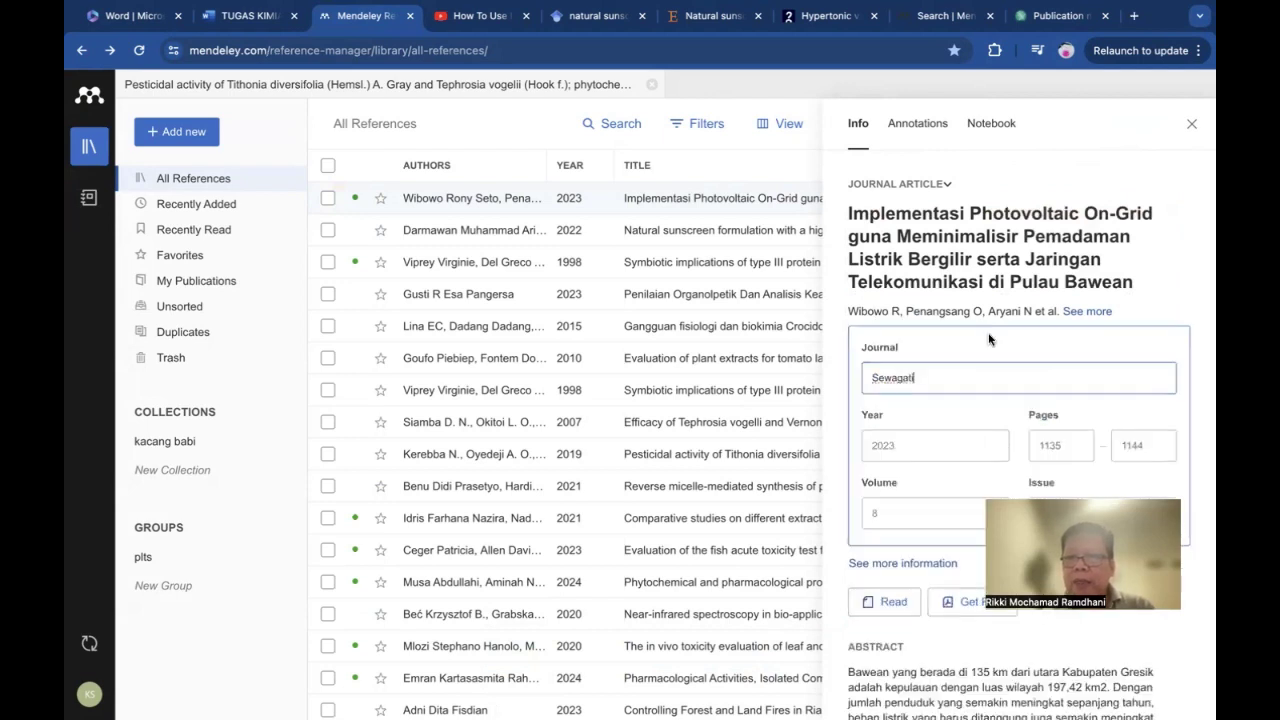
scroll(945, 435, down, 2)
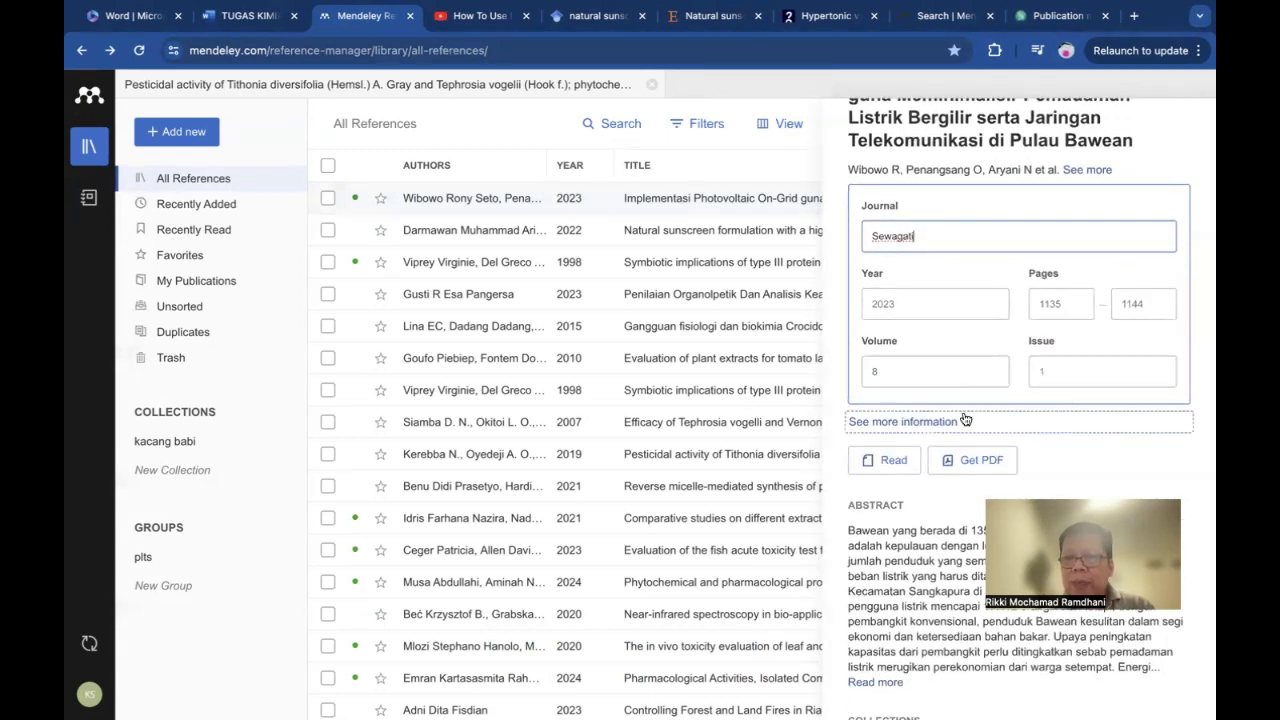
scroll(965, 419, down, 4)
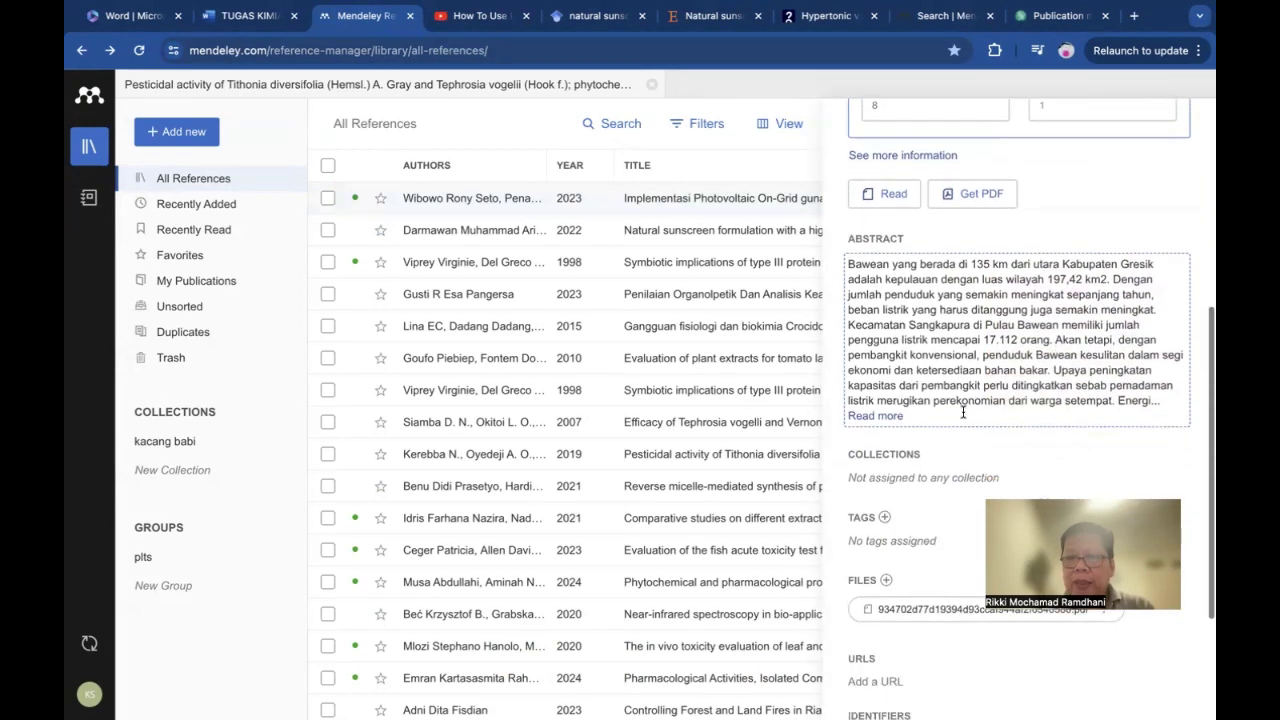
scroll(963, 412, down, 2)
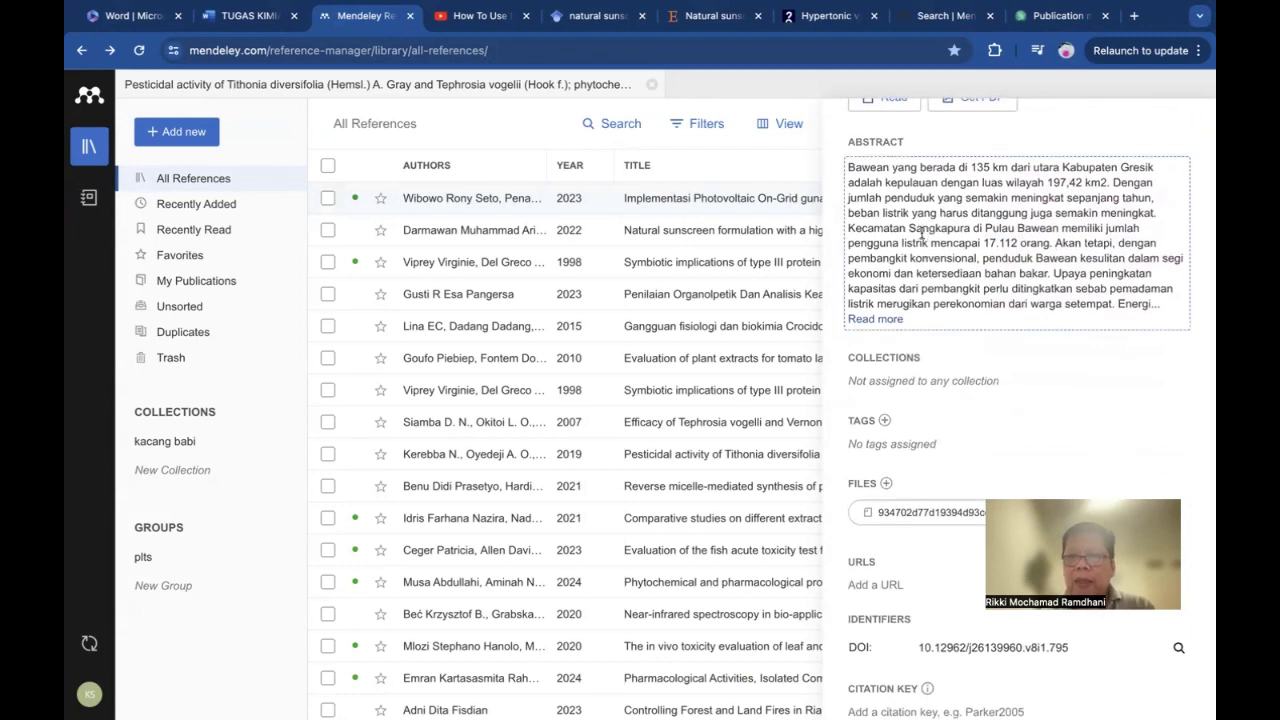
scroll(1005, 385, down, 2)
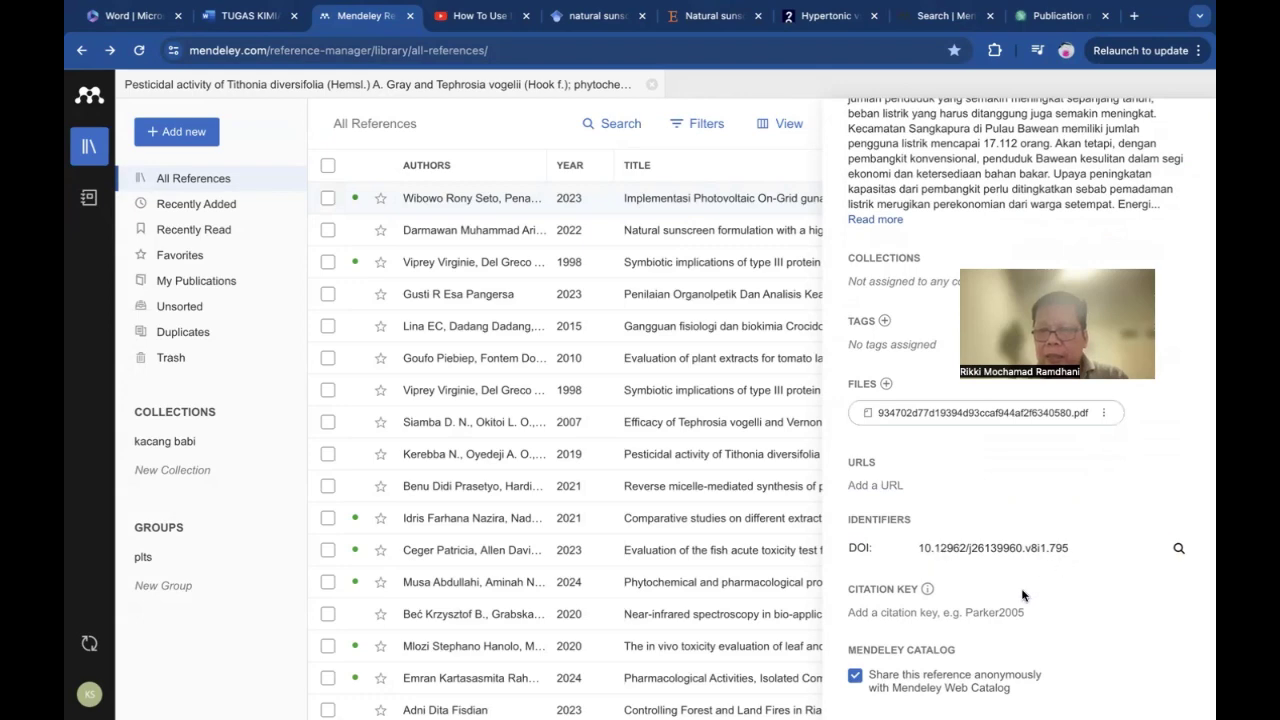
scroll(980, 609, up, 10)
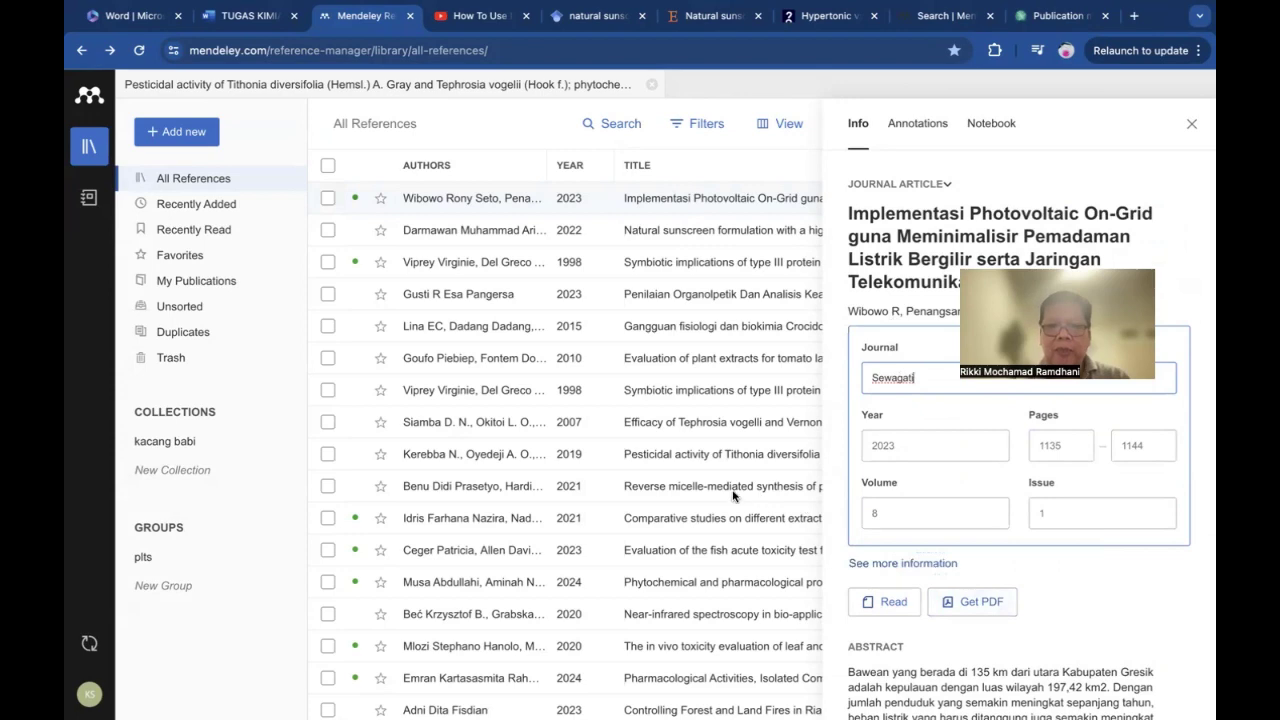
- Look through the list of all references in the library and close the photovoltaic reference's details
scroll(757, 497, down, 7)
scroll(733, 494, down, 1)
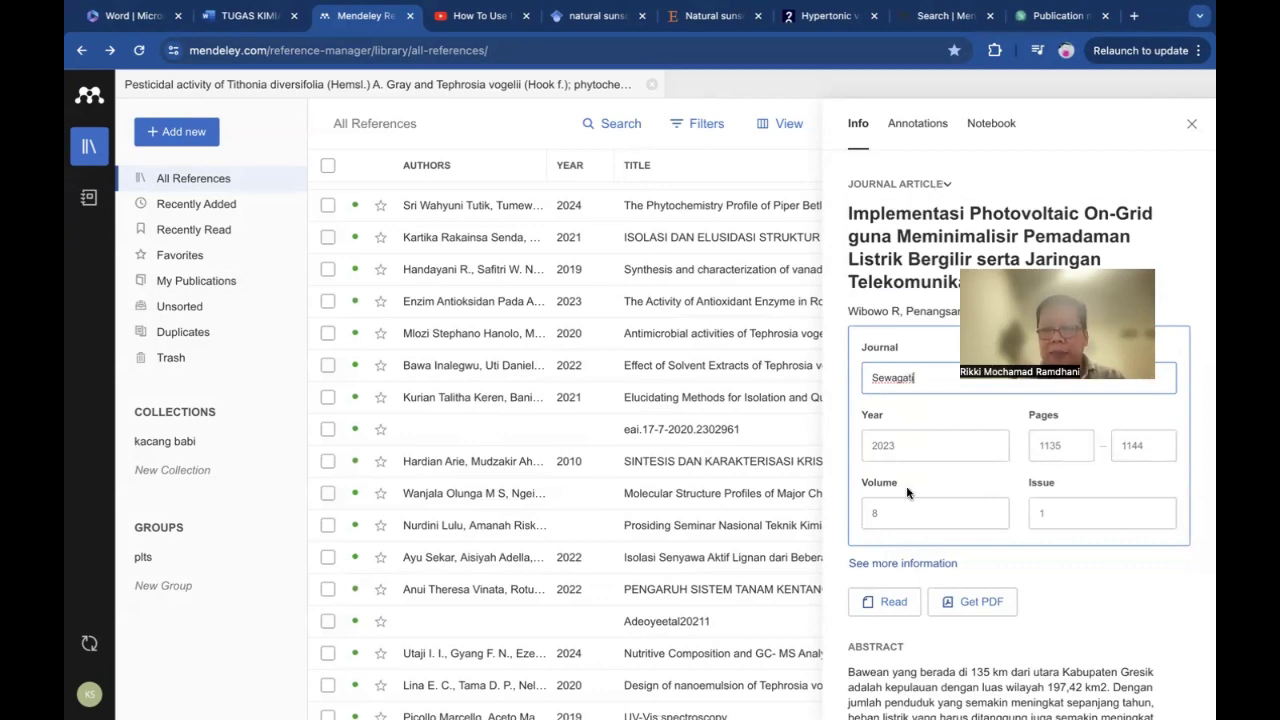
scroll(712, 358, up, 2)
scroll(712, 358, up, 6)
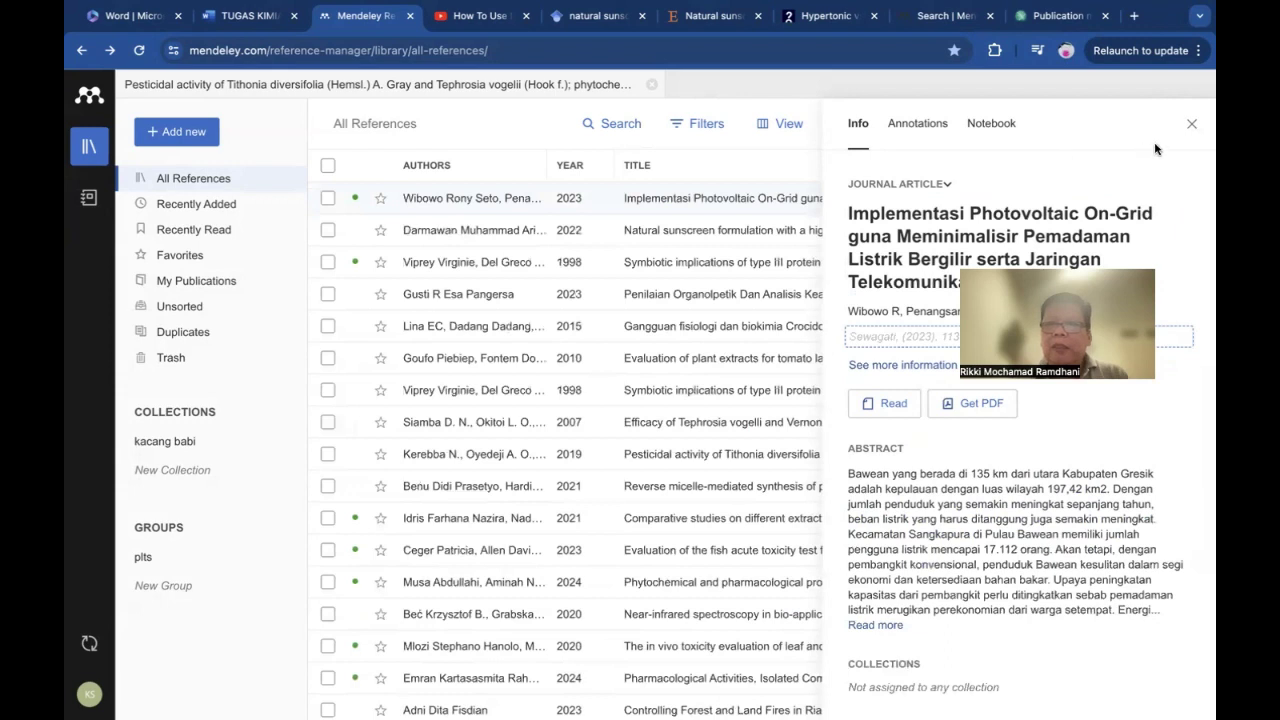
click(1191, 127)
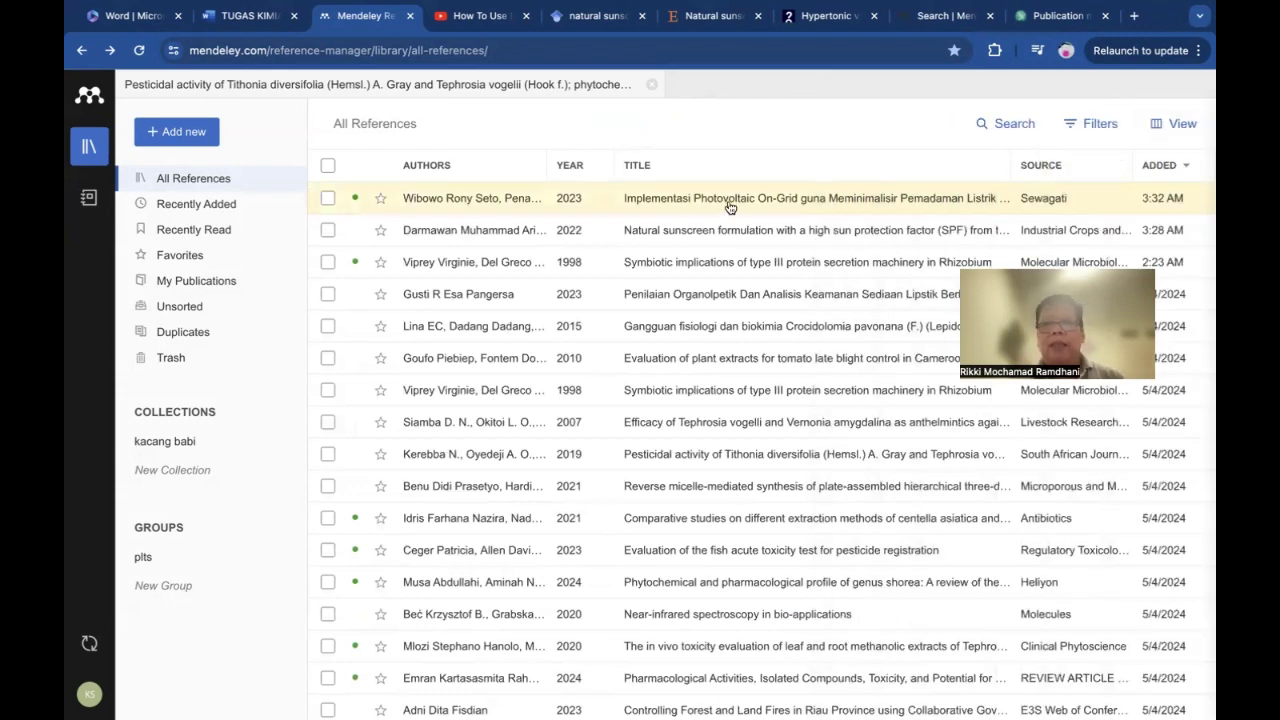
- Switch to the Mendeley Reference Manager desktop app and close its empty manual reference form
key(ctrl+Left)
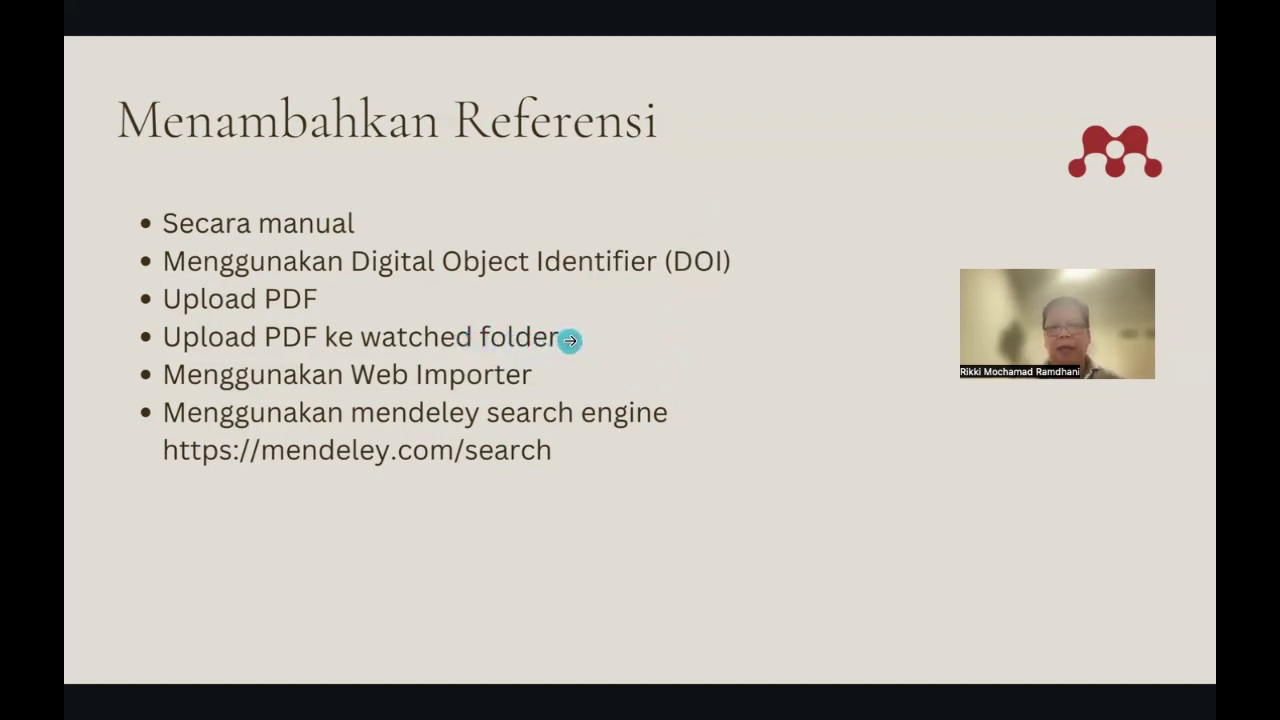
key(ctrl+Right)
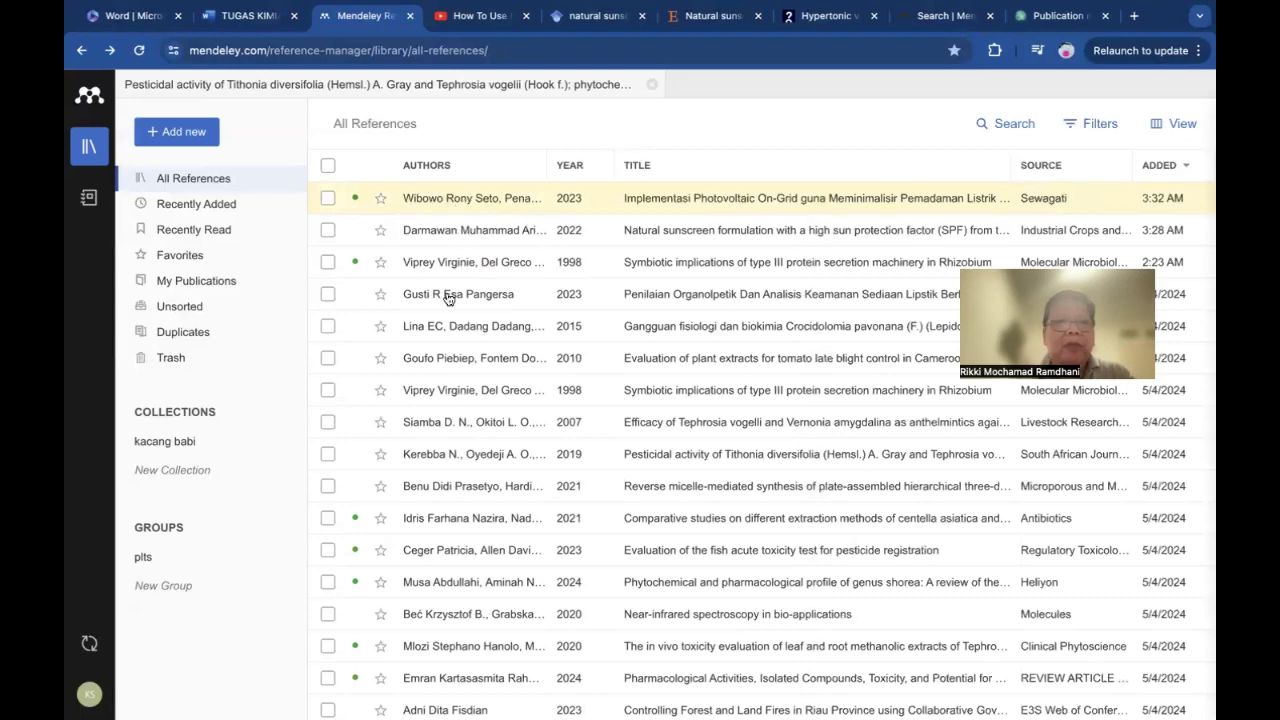
key(ctrl+Left)
key(ctrl+Left)
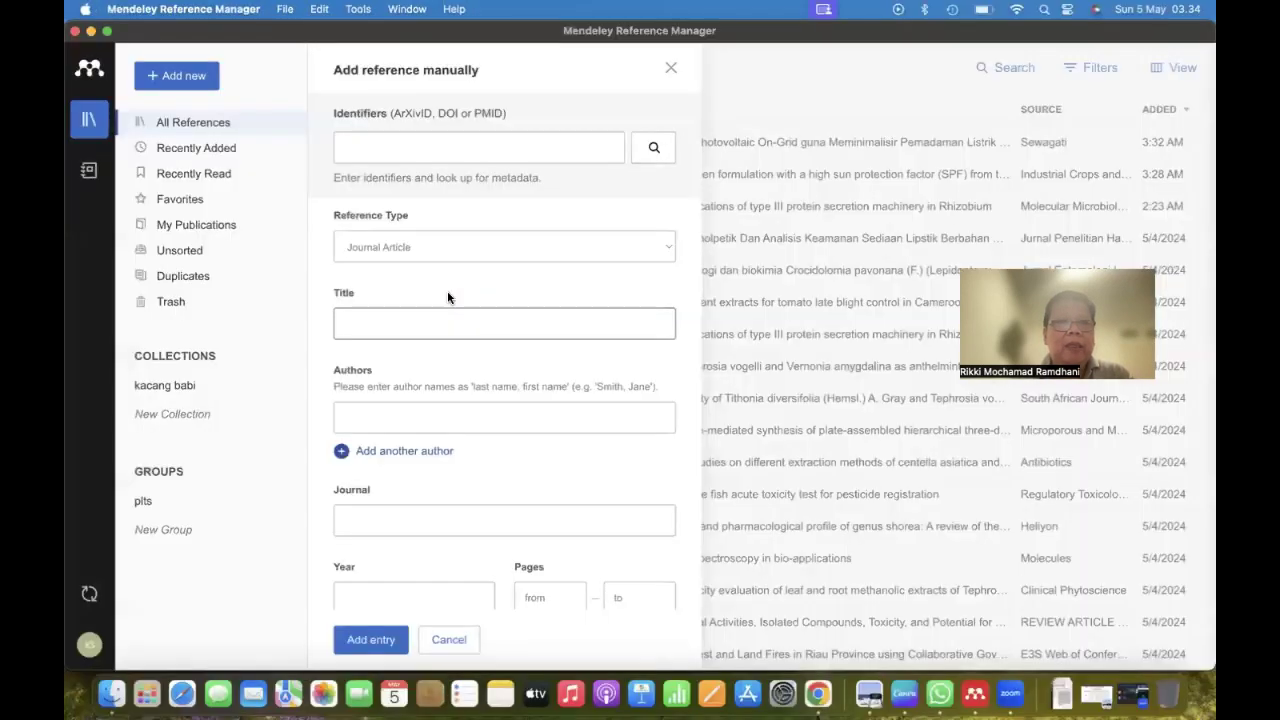
click(671, 67)
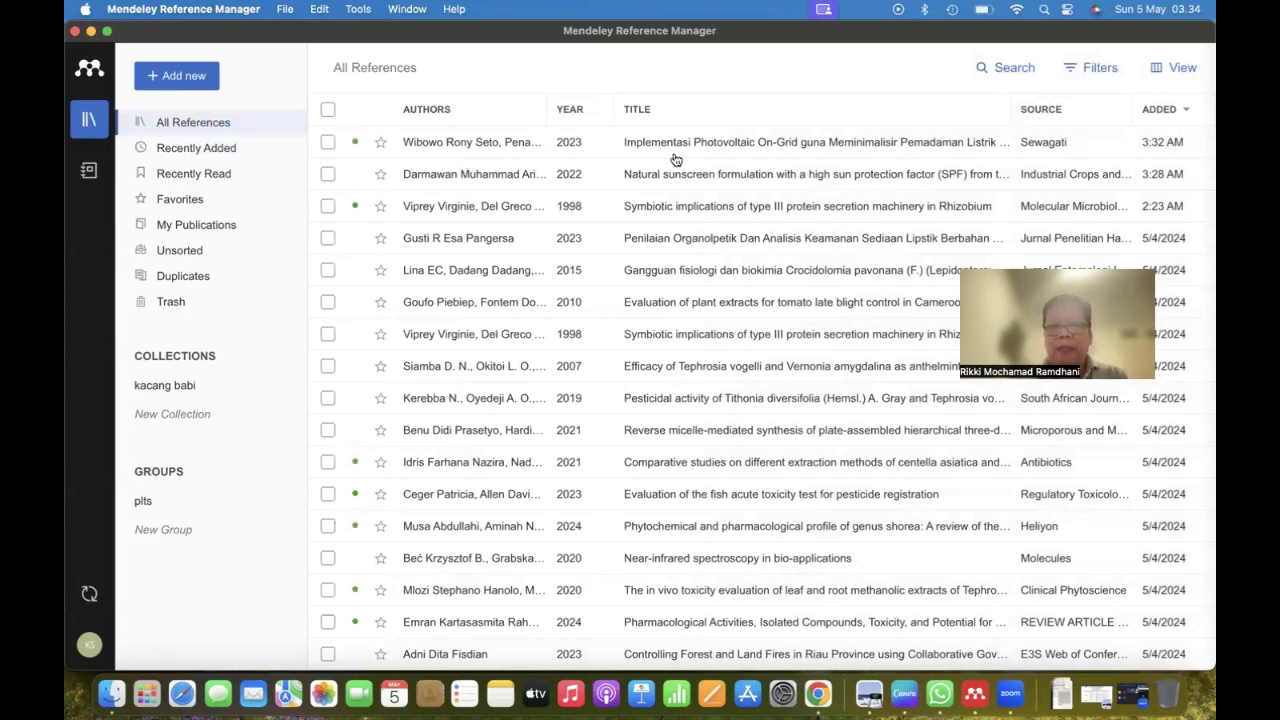
- Show the "Menambahkan Referensi" slide and check the watch folder option for adding references in the web library
key(ctrl+Right)
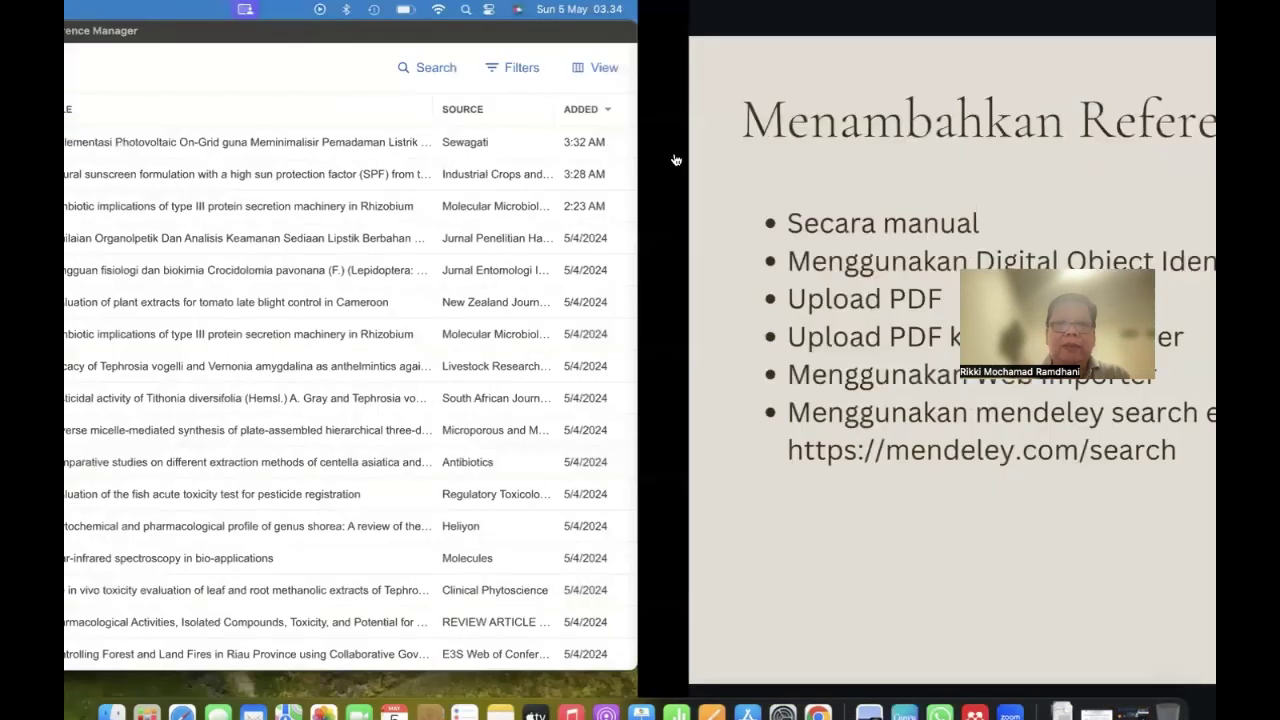
key(ctrl+Left)
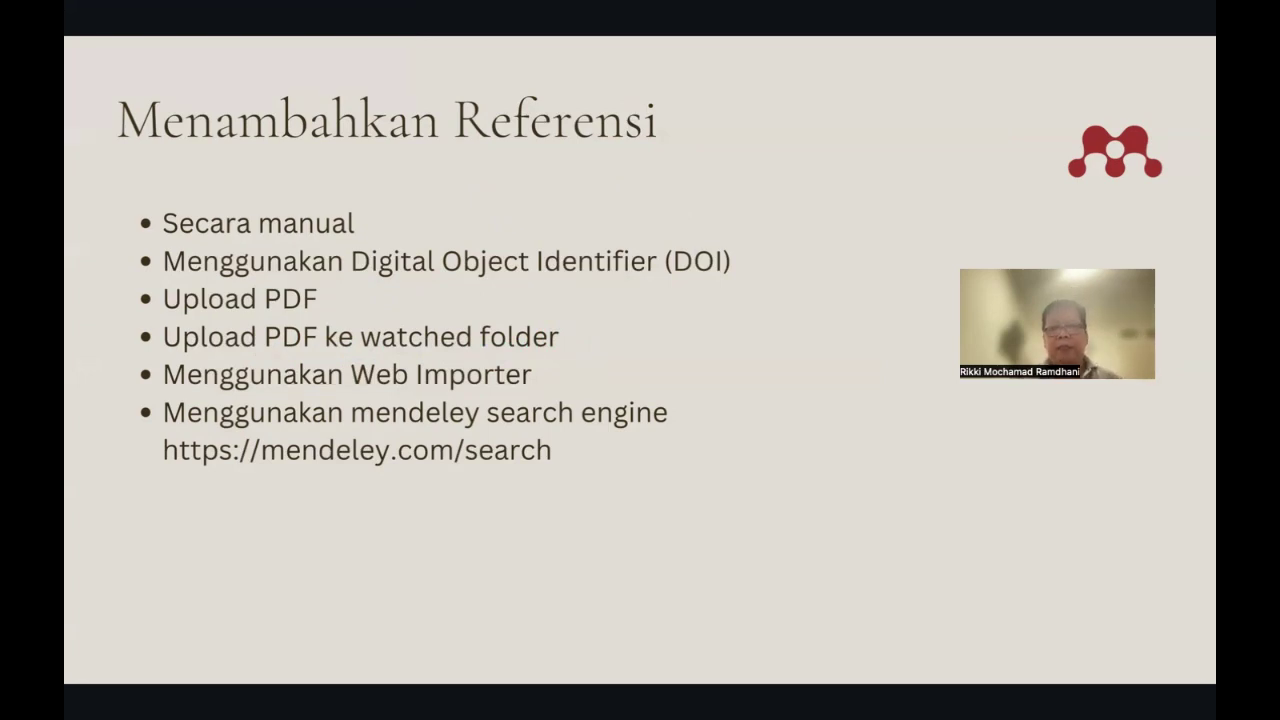
click(652, 334)
key(ctrl+Right)
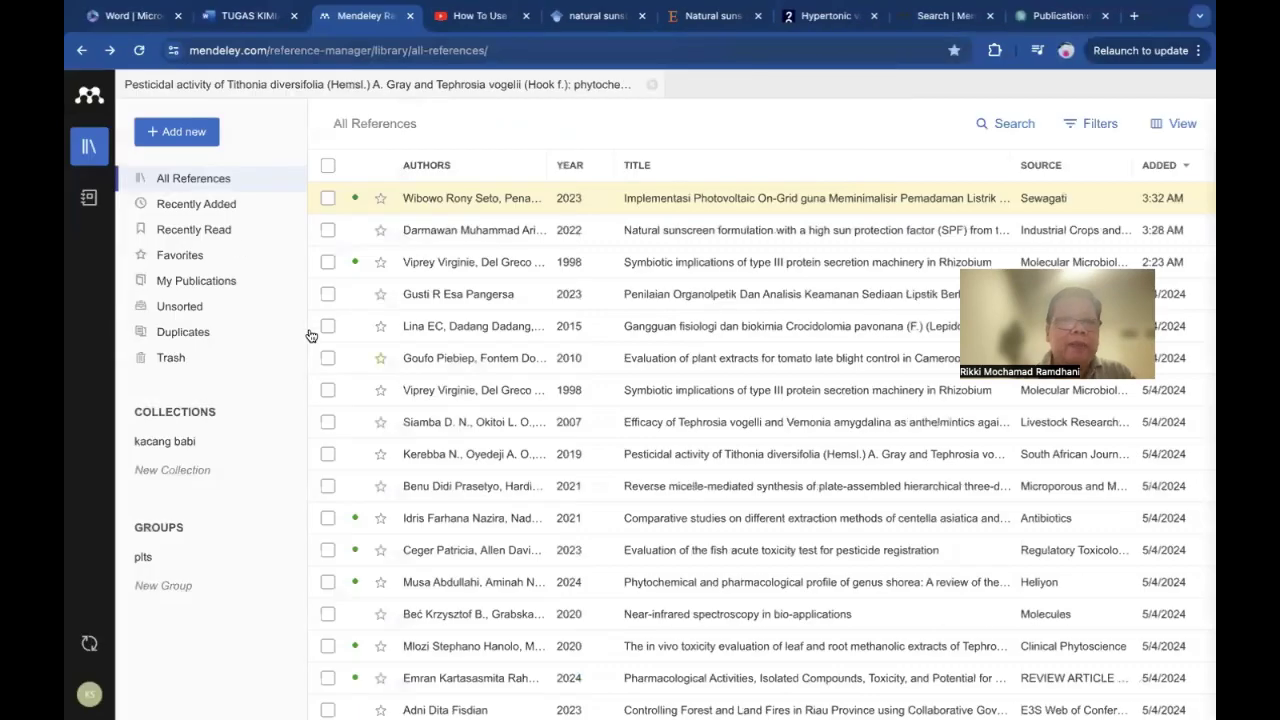
click(198, 136)
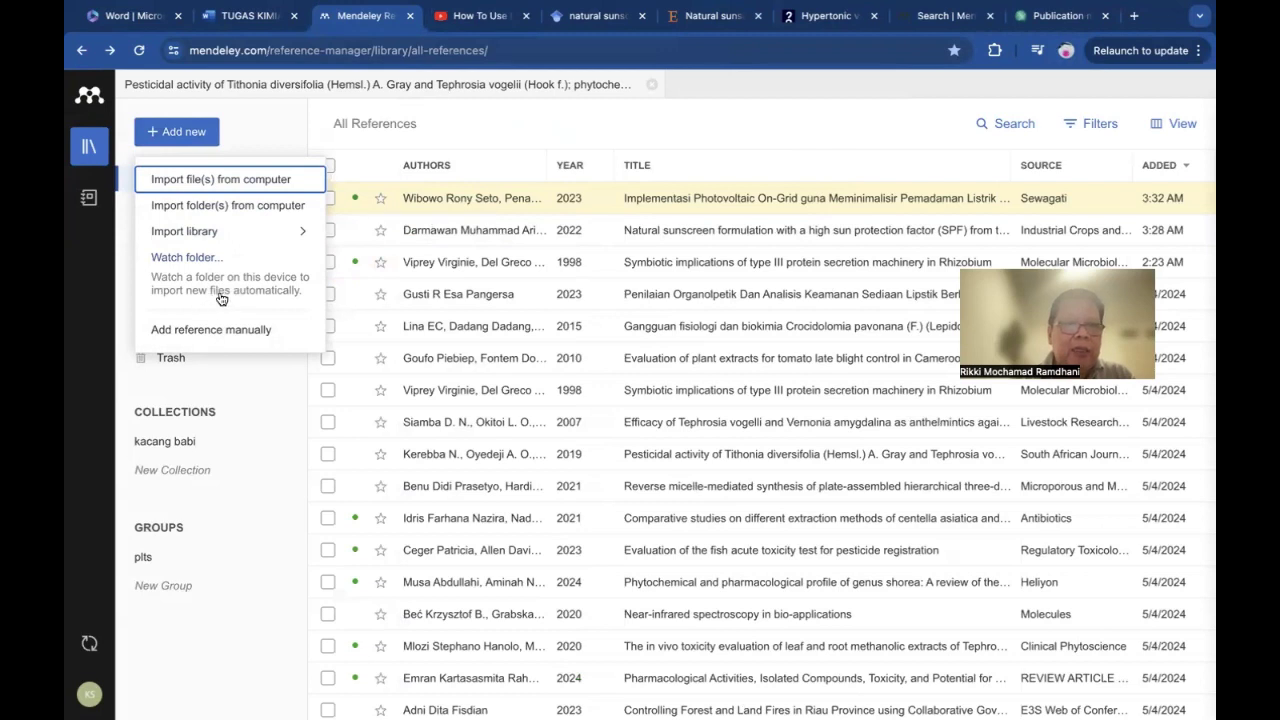
- Open the PDF of the "Pendeteksi Penebang Liar Menggunakan Sensor Suara MAX4466" article from Semantic Scholar and save it to the Downloads folder
click(1057, 16)
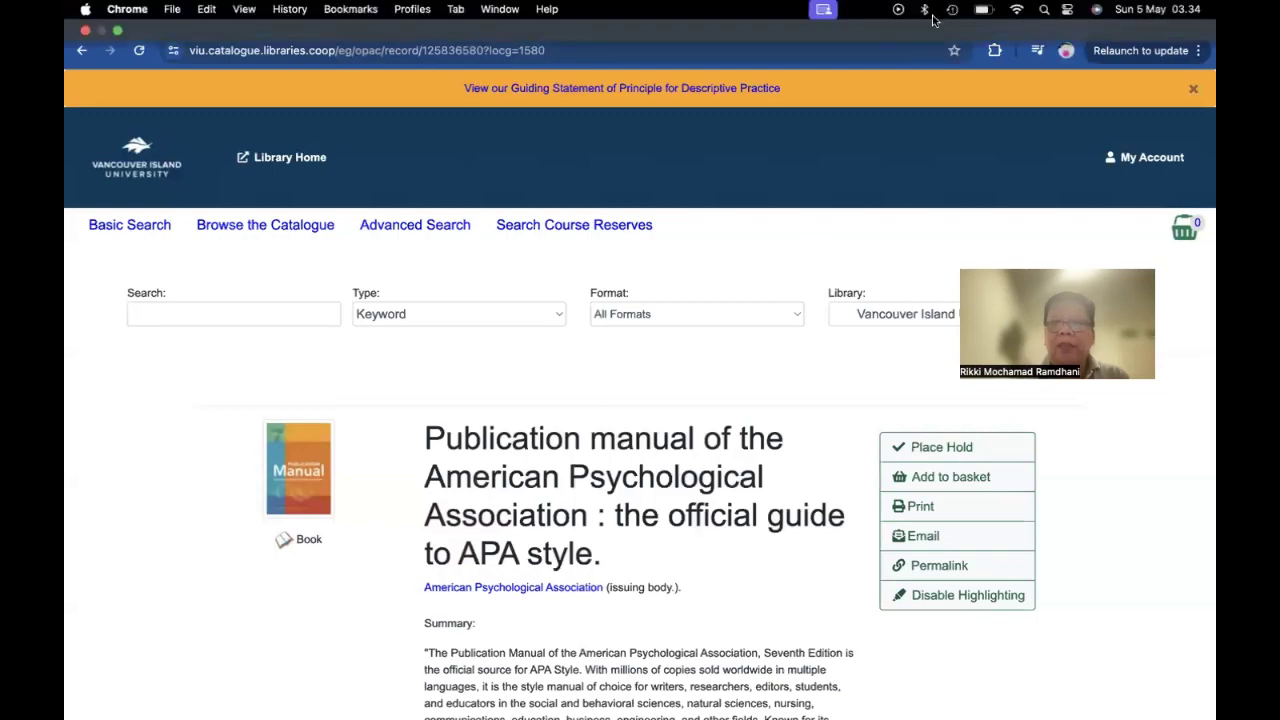
key(ctrl+Right)
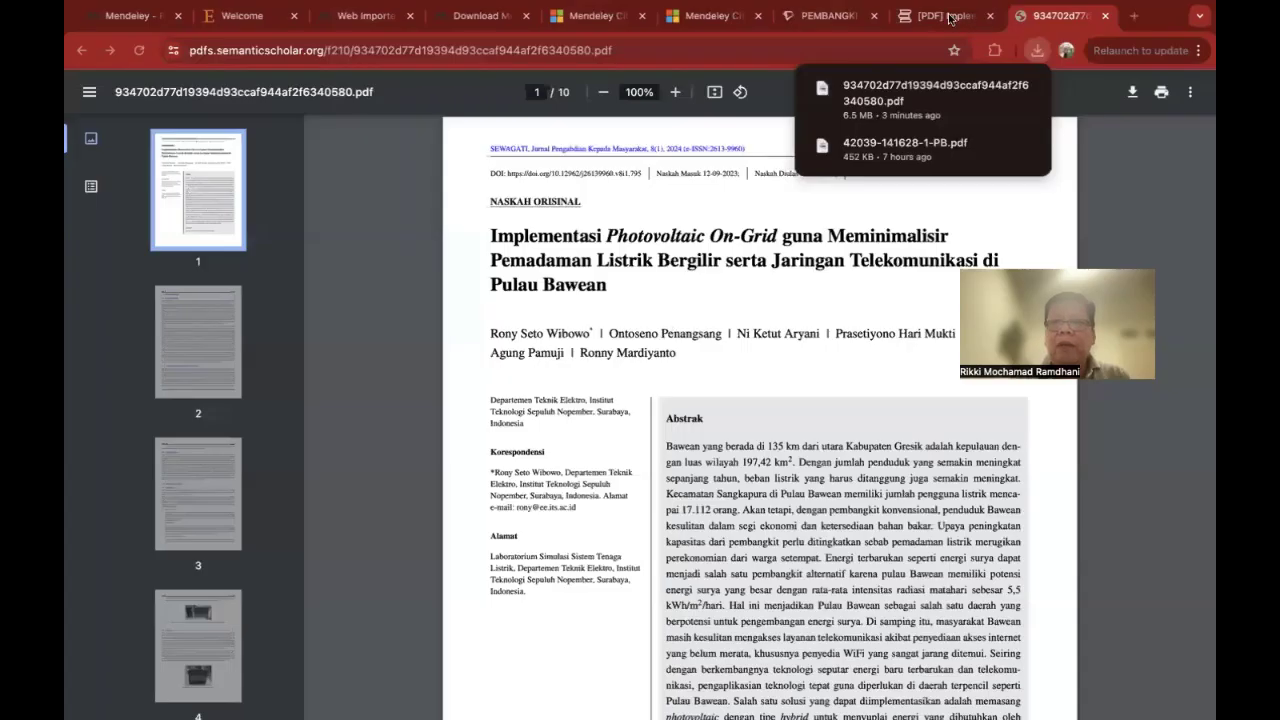
click(828, 16)
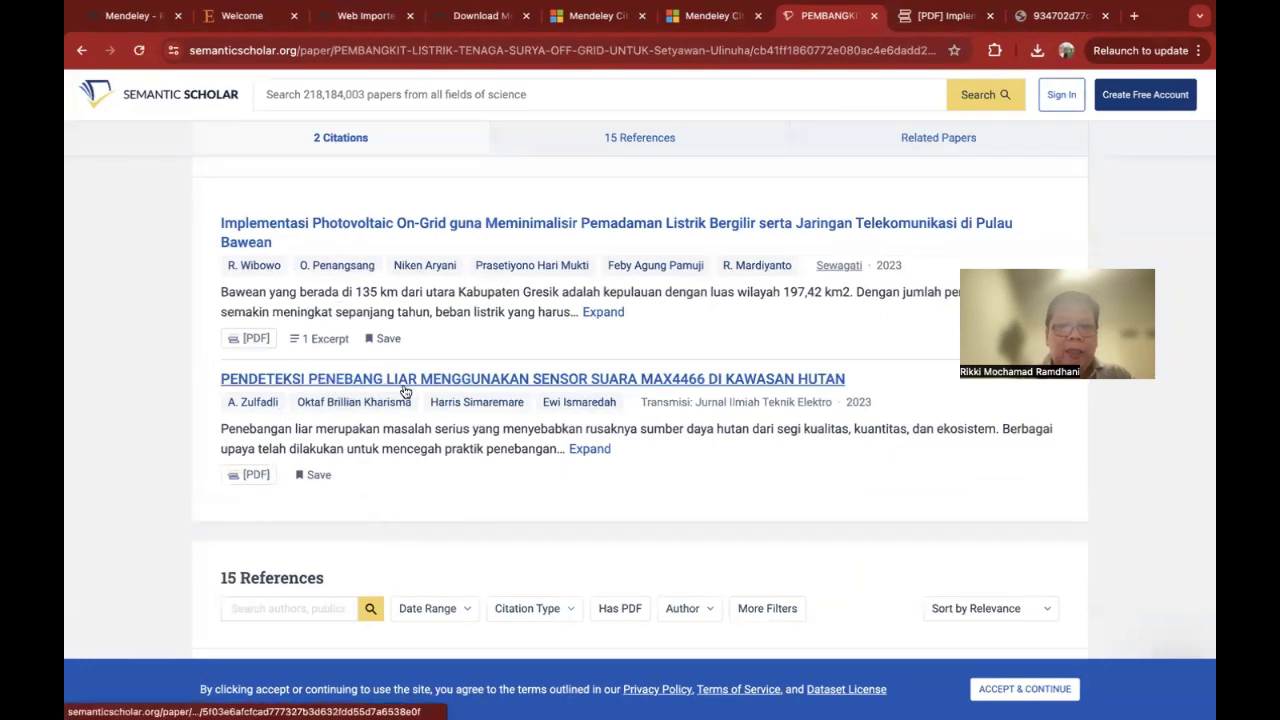
click(250, 477)
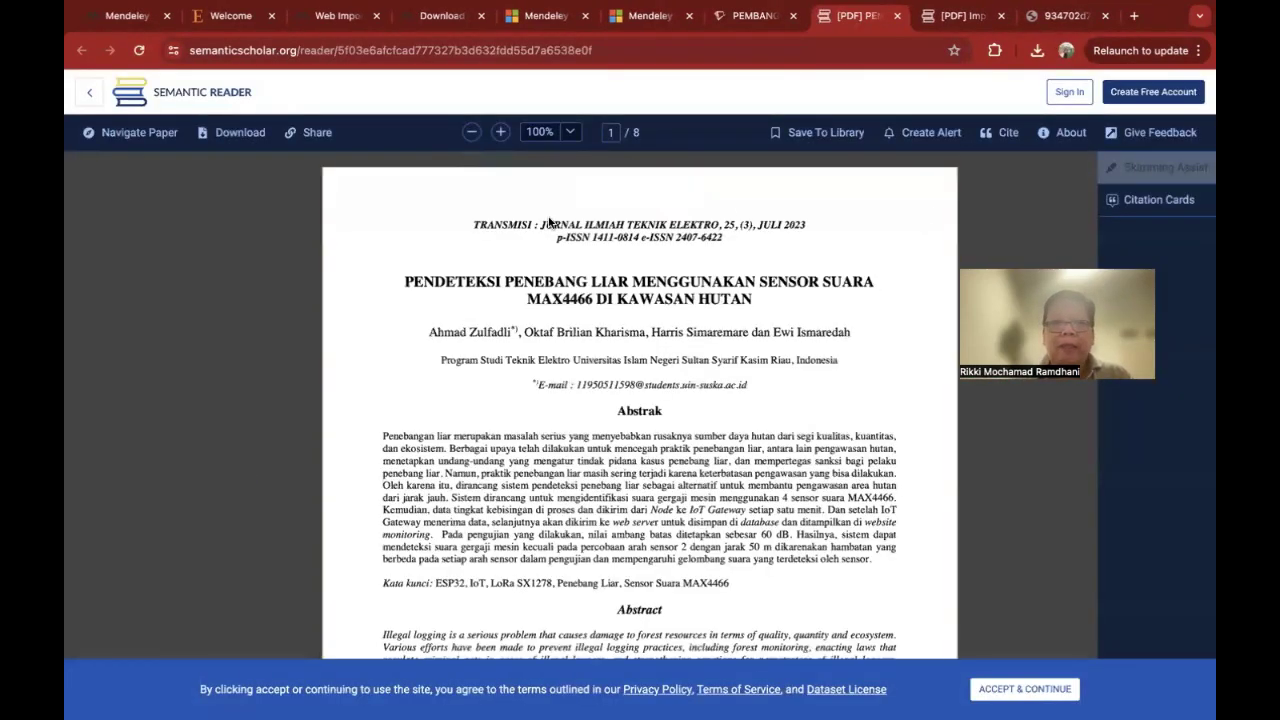
click(240, 134)
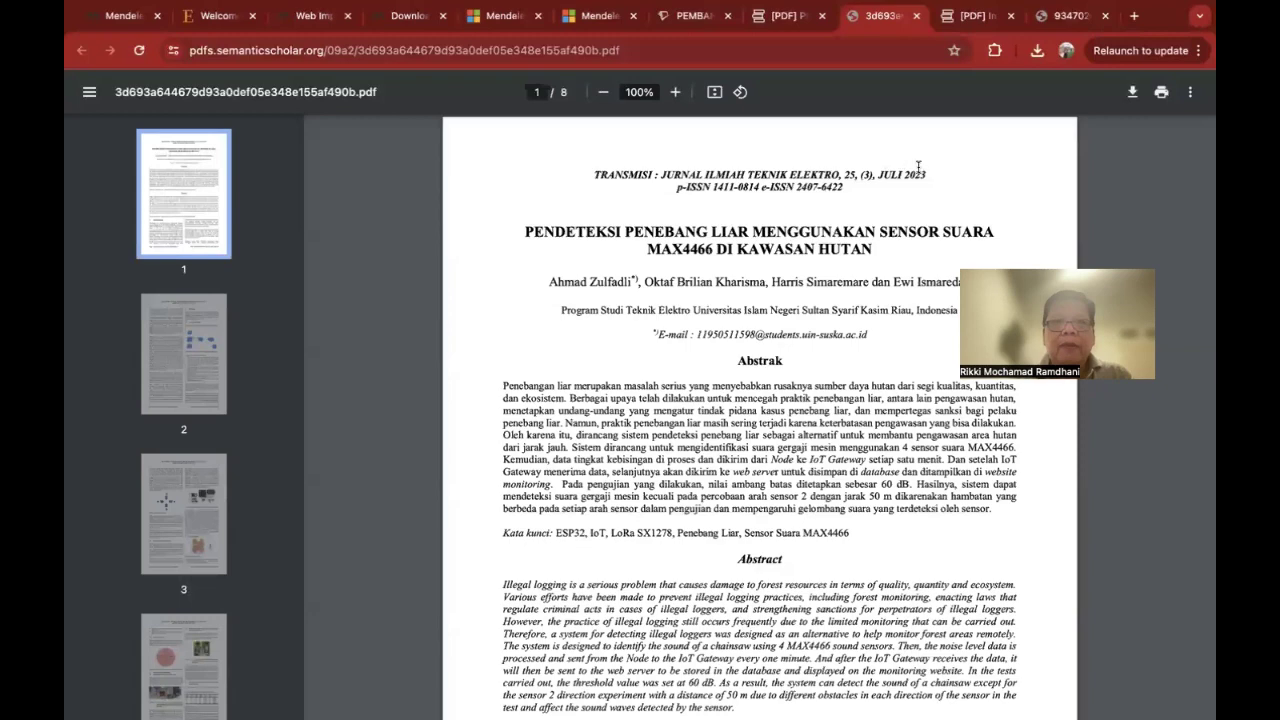
click(1133, 93)
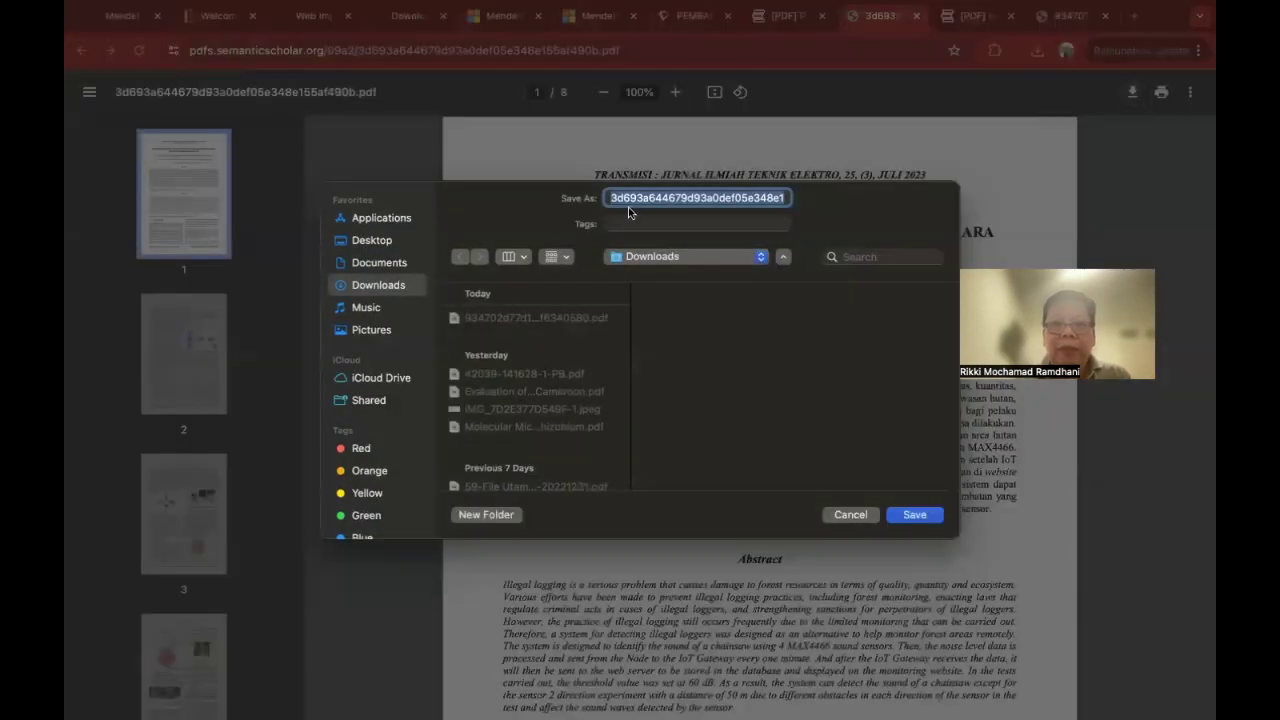
click(915, 515)
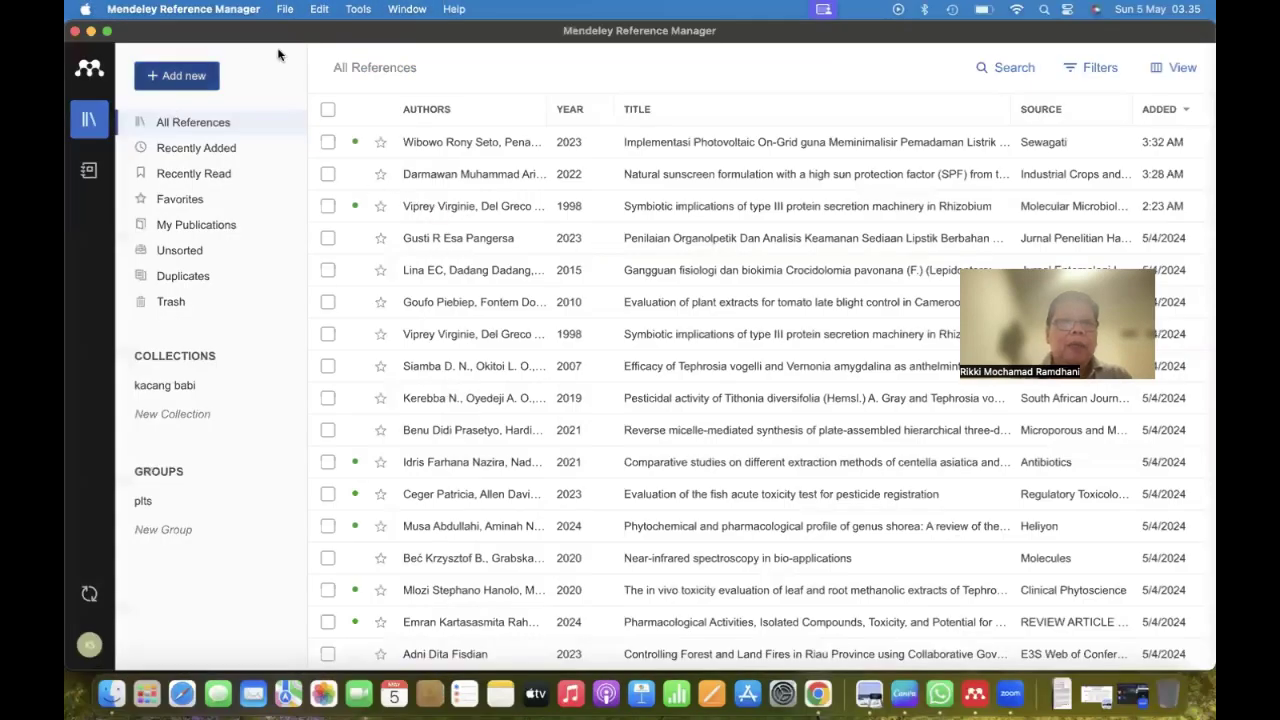
- Review the watched folder settings in the Mendeley Reference Manager desktop app and close the preferences without changing the folder
click(194, 83)
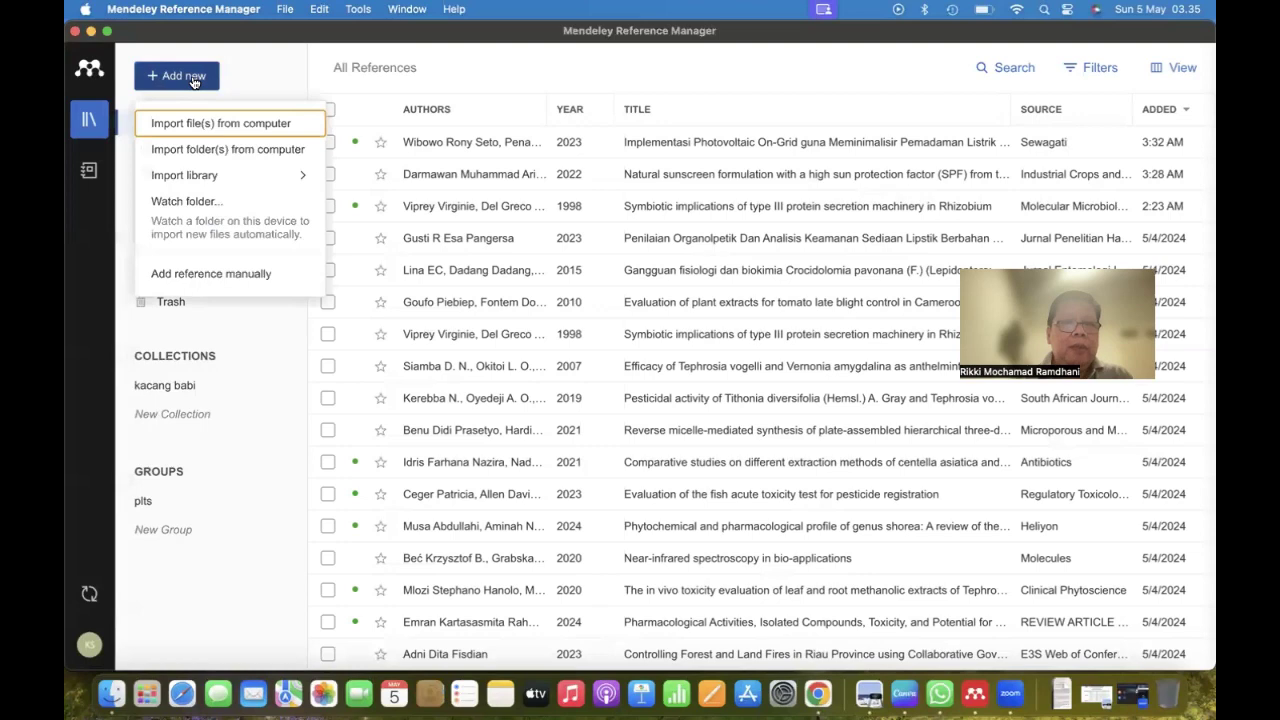
click(194, 203)
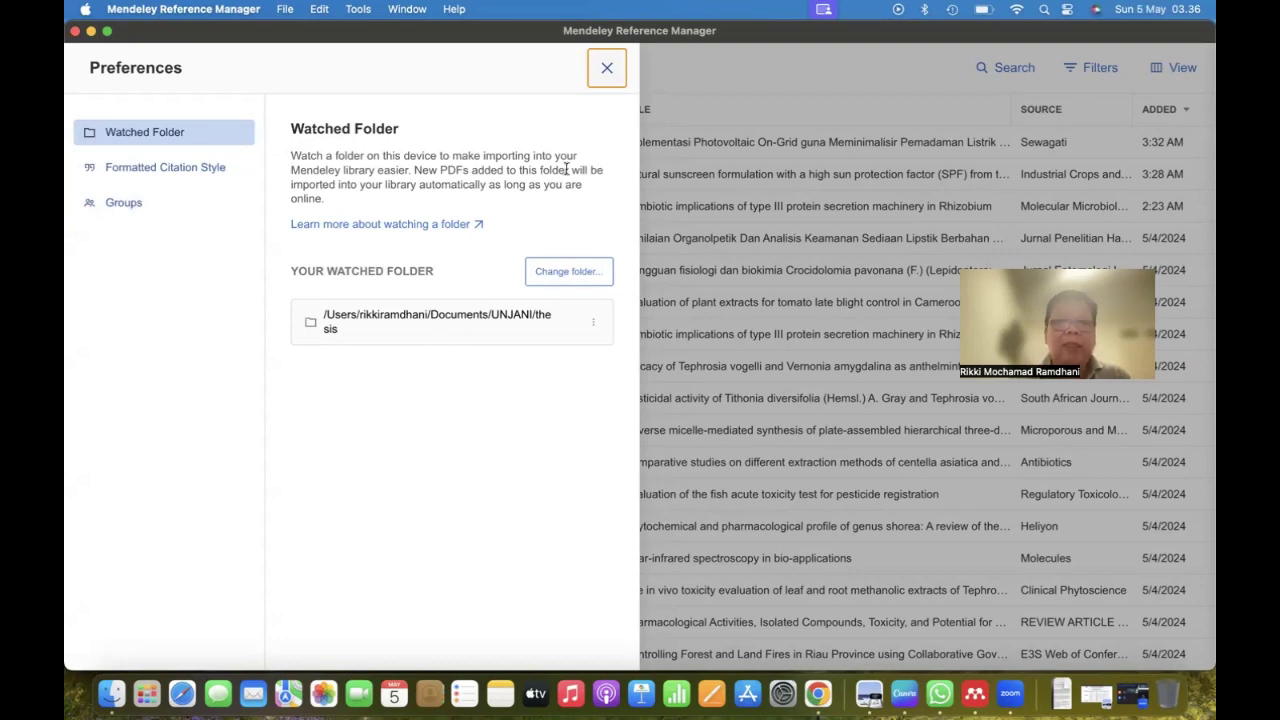
click(606, 70)
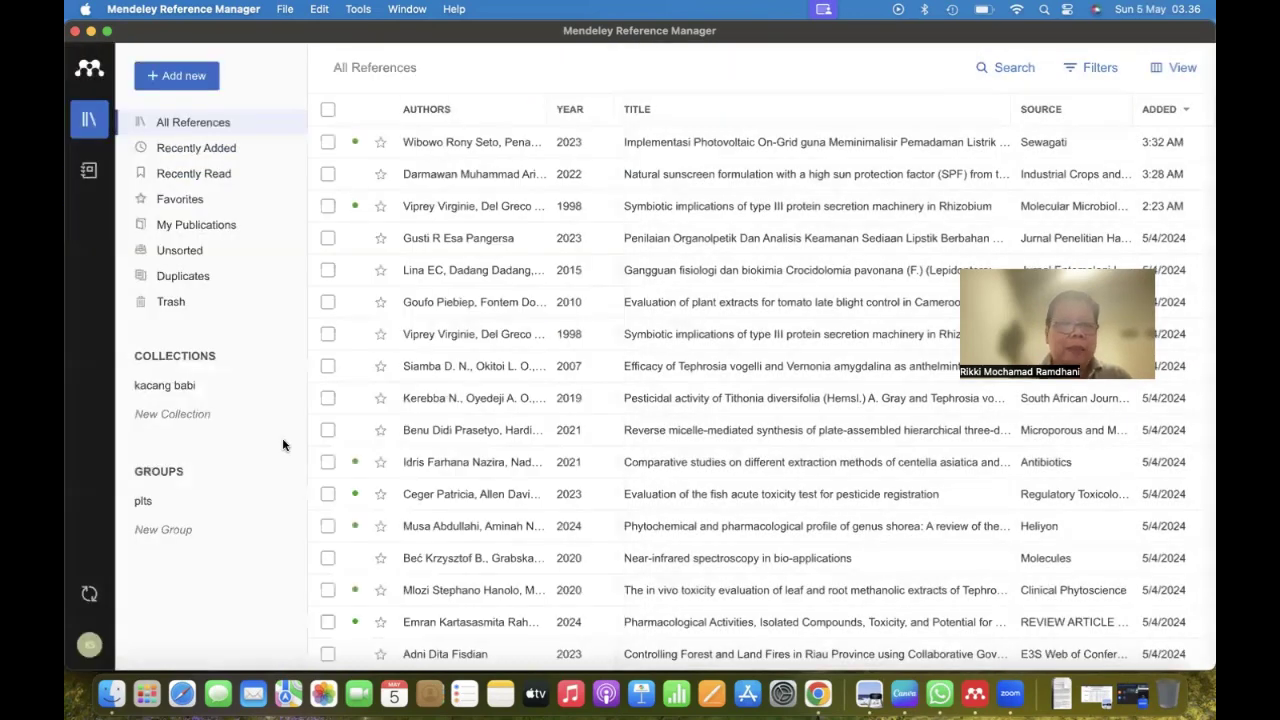
- Switch to Finder and open the thesis watched folder inside the Green-tagged UNJANI folder
click(111, 693)
click(124, 408)
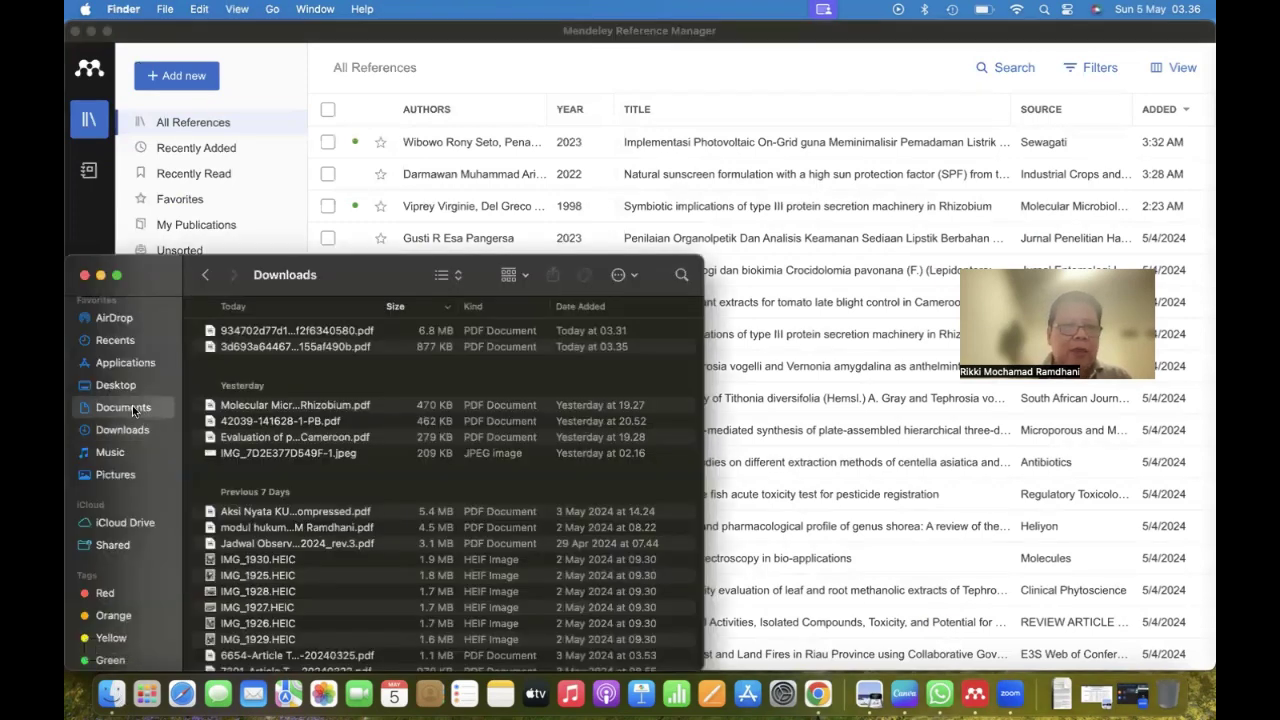
click(111, 660)
double_click(229, 353)
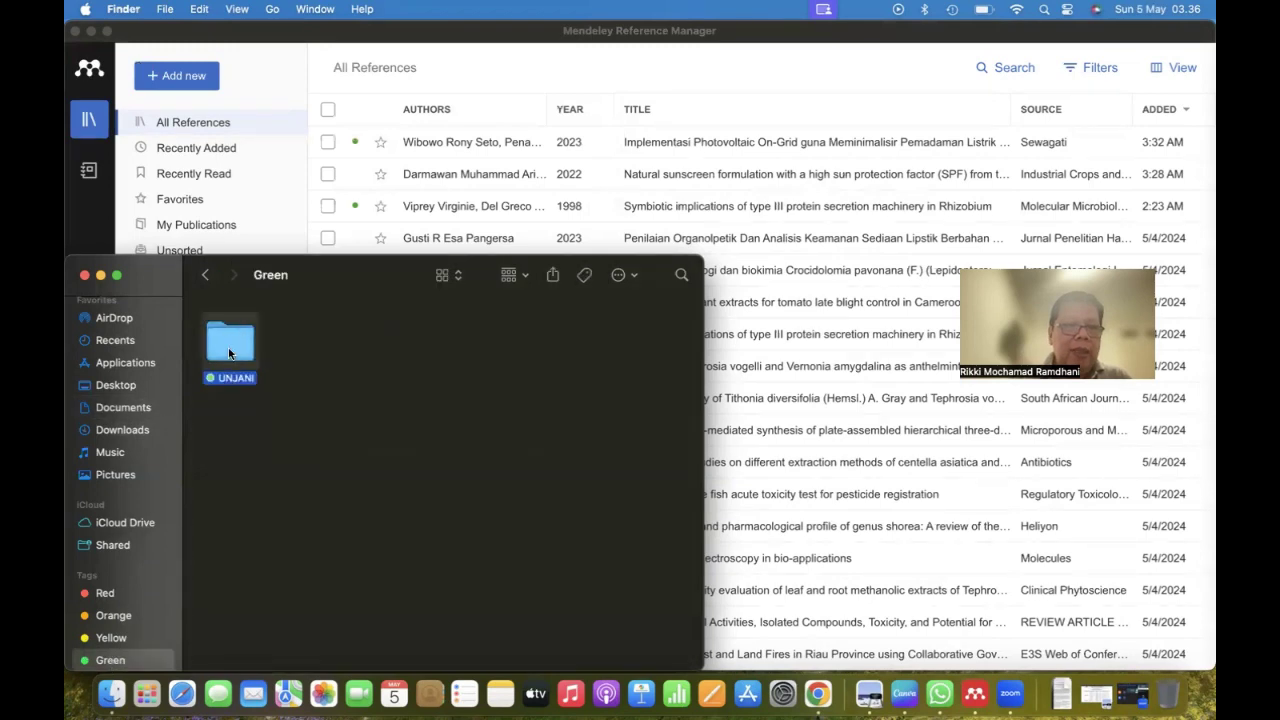
scroll(658, 470, left, 1)
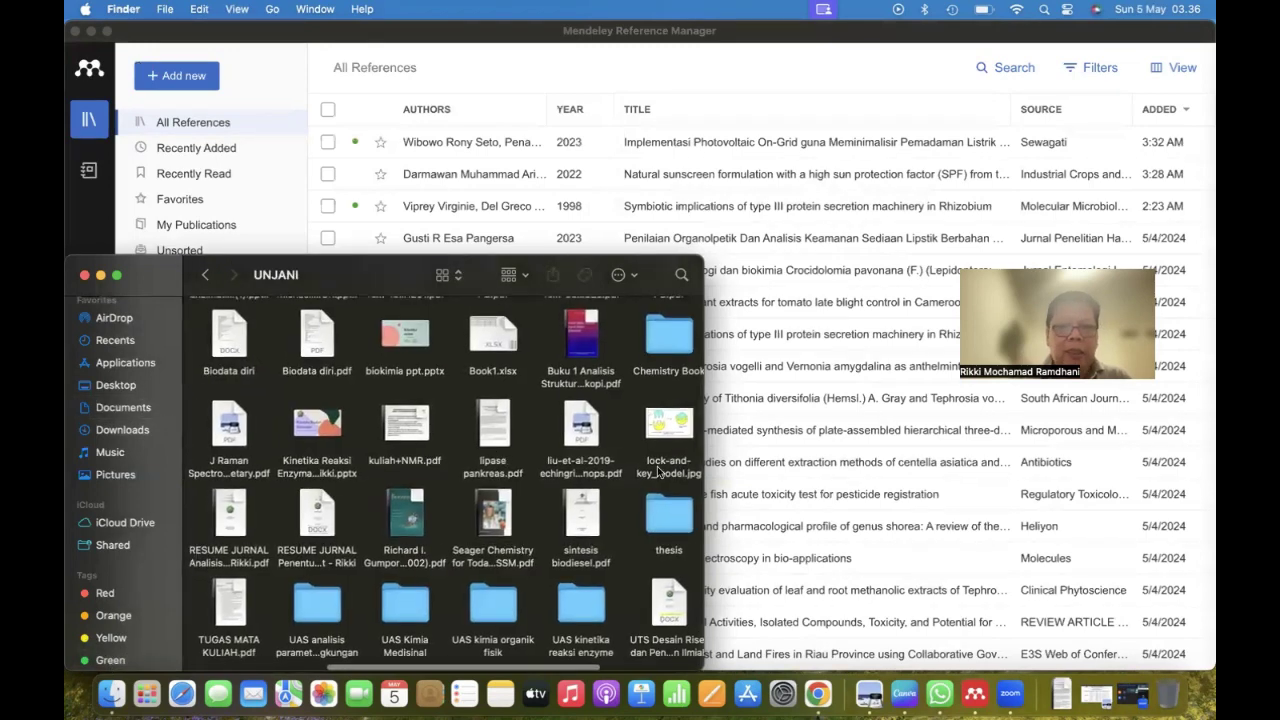
double_click(668, 518)
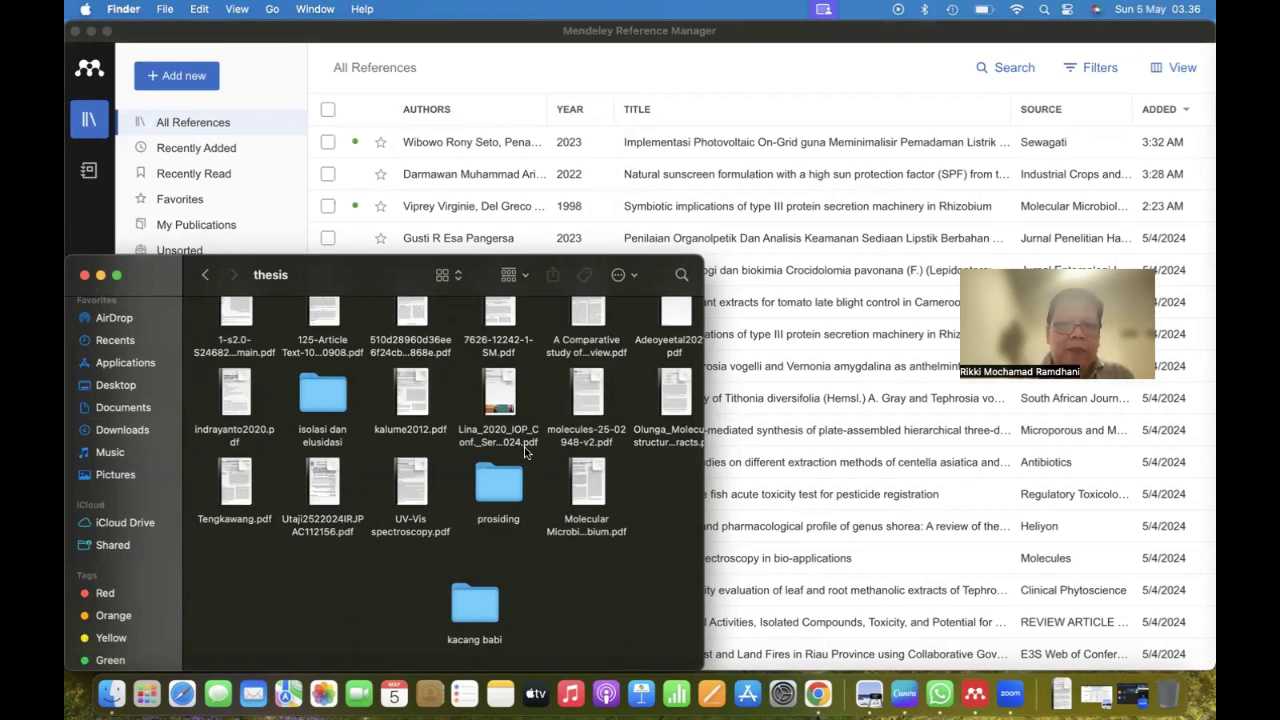
- Copy 3d693a644679d93a0def05e348e155af490b.pdf from Downloads and paste it into the thesis folder
click(123, 430)
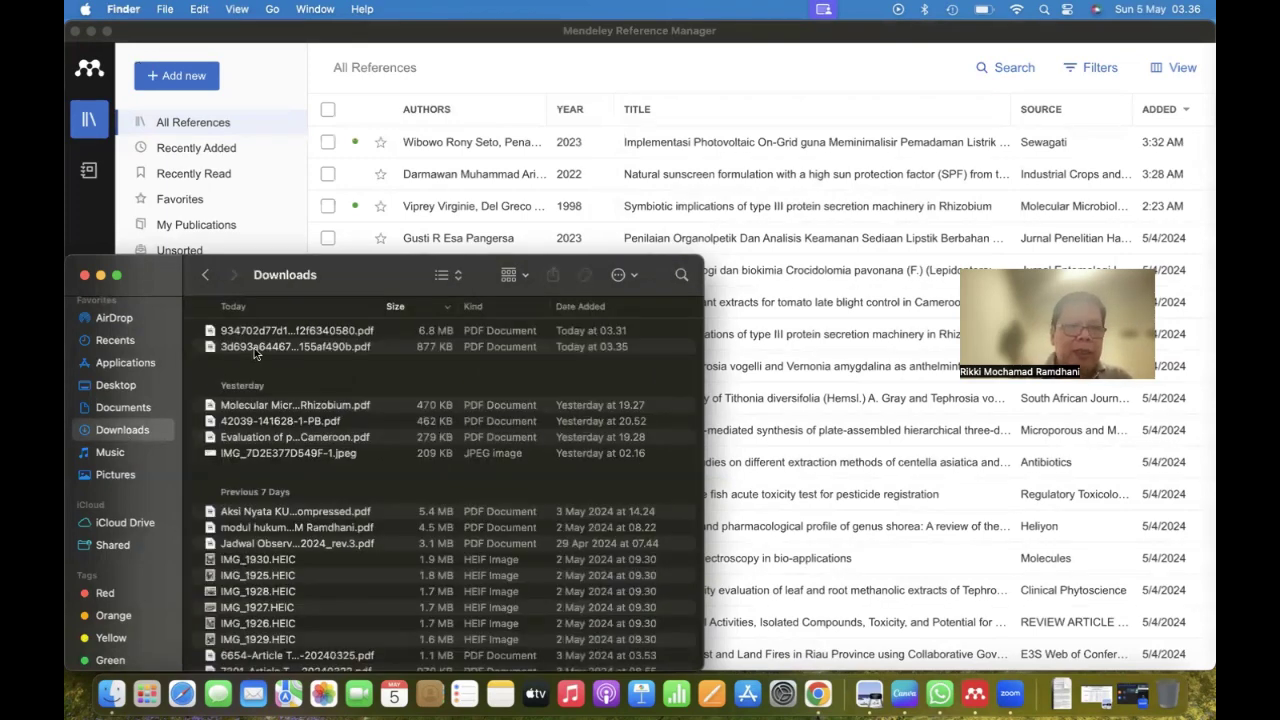
click(254, 348)
right_click(254, 348)
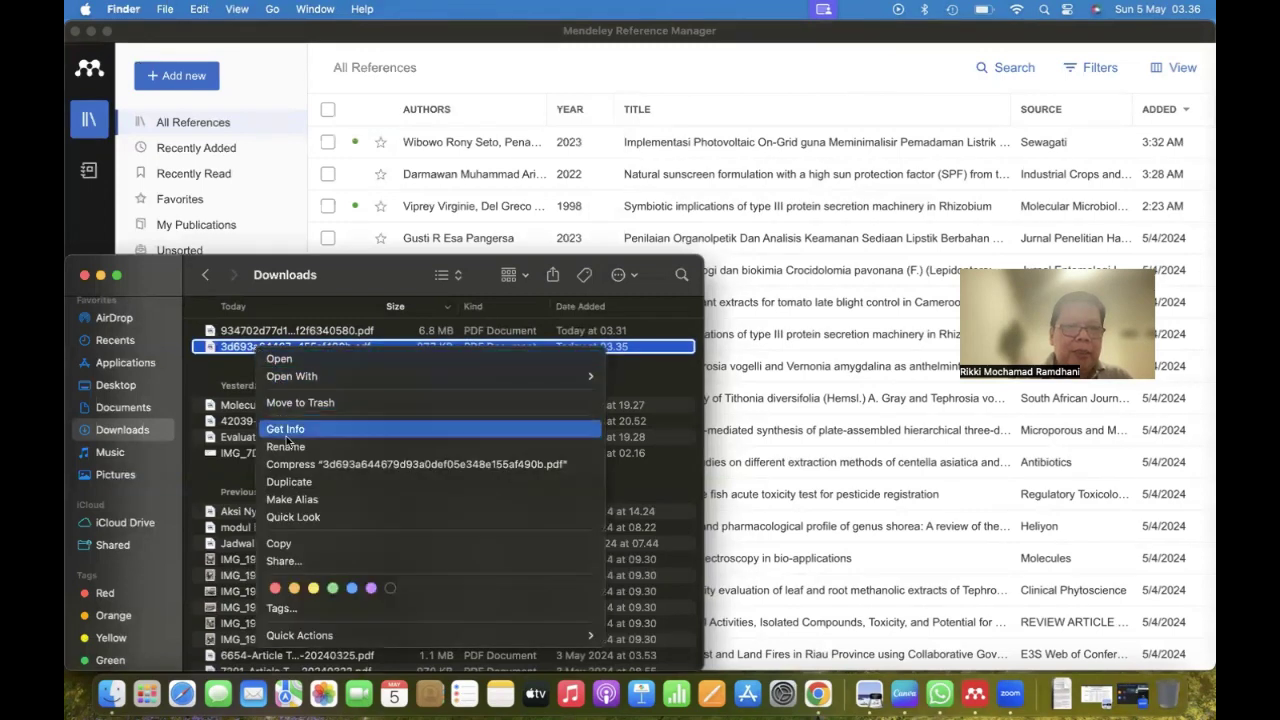
click(285, 545)
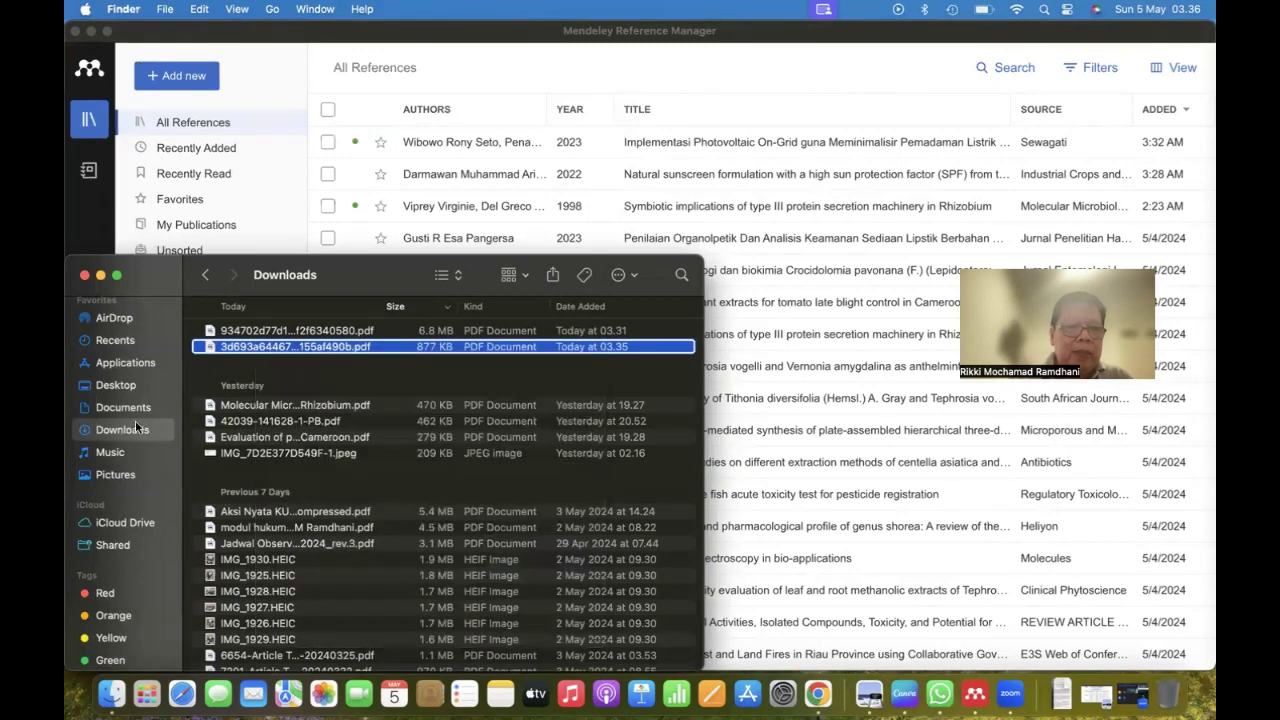
click(206, 279)
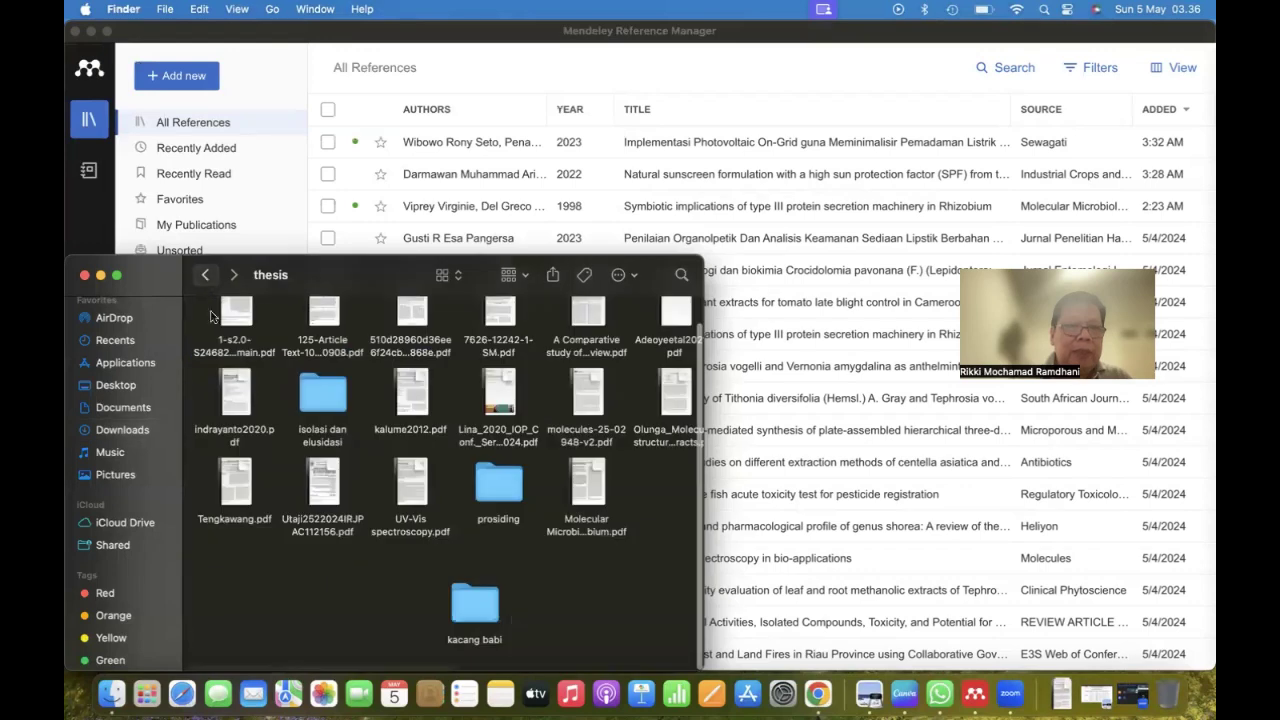
right_click(246, 589)
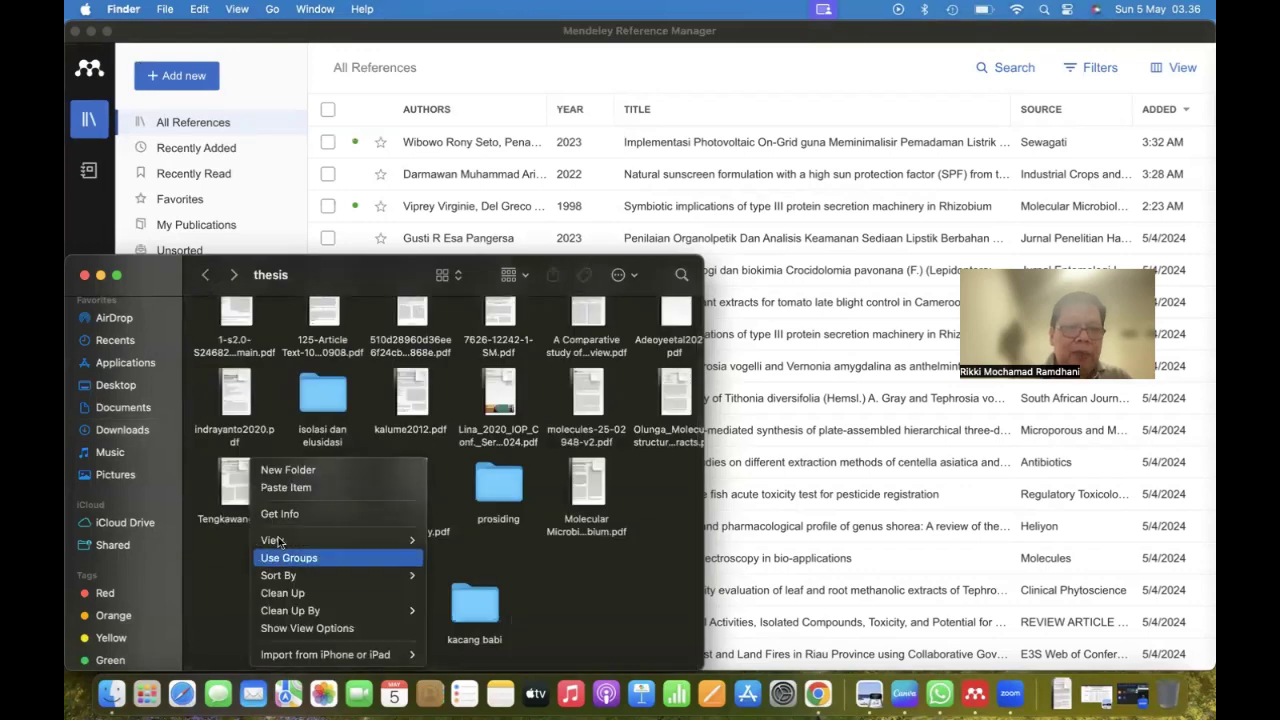
click(322, 488)
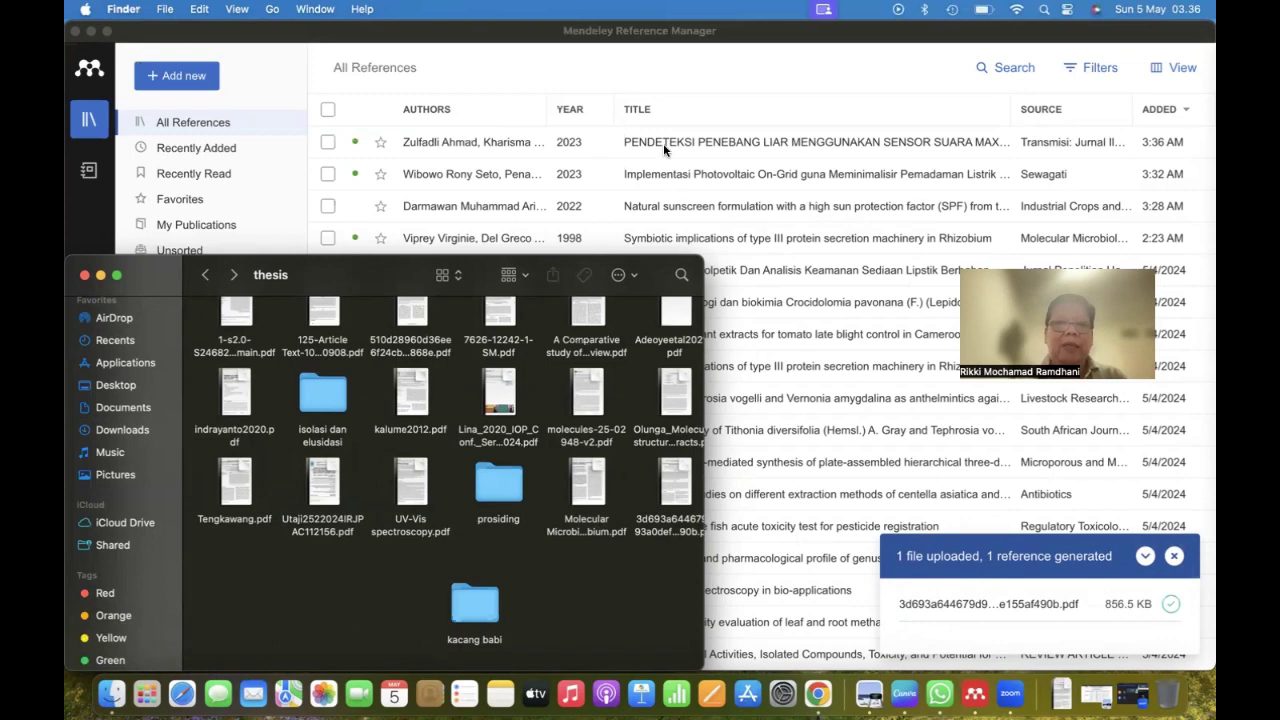
- Close the Finder window and dismiss the upload notification in the Mendeley Reference Manager desktop app
click(85, 276)
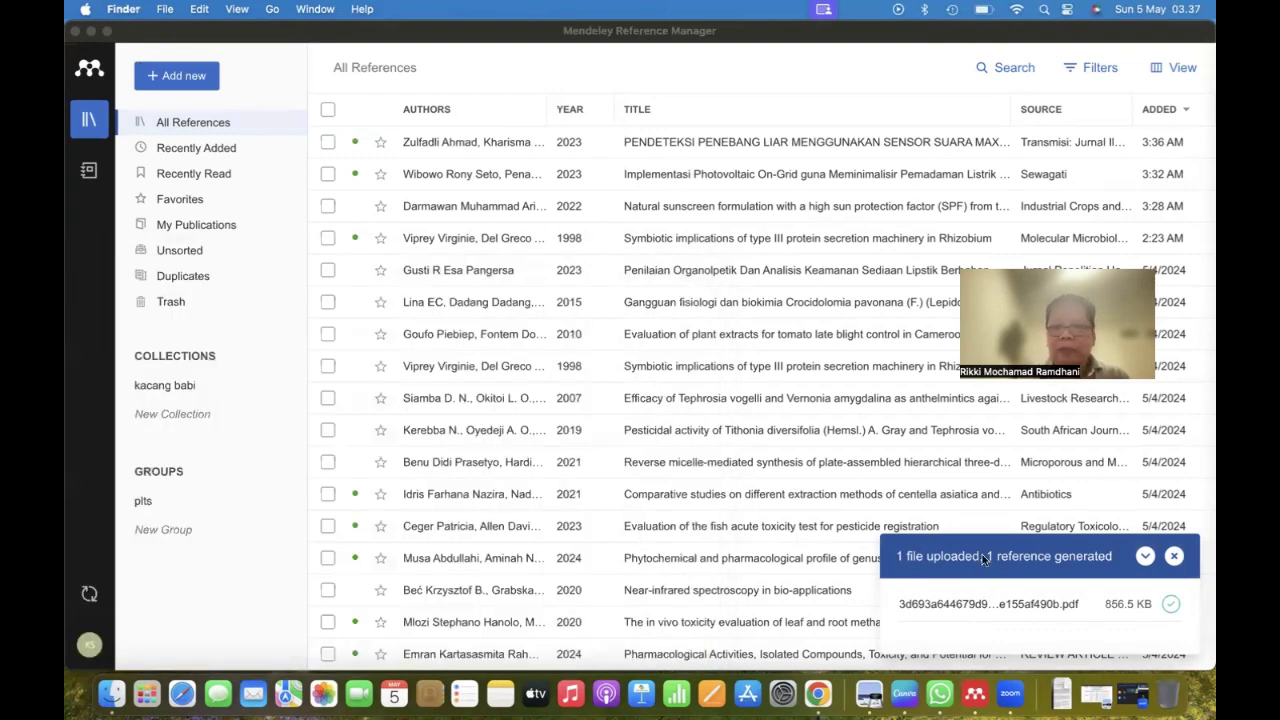
click(1178, 559)
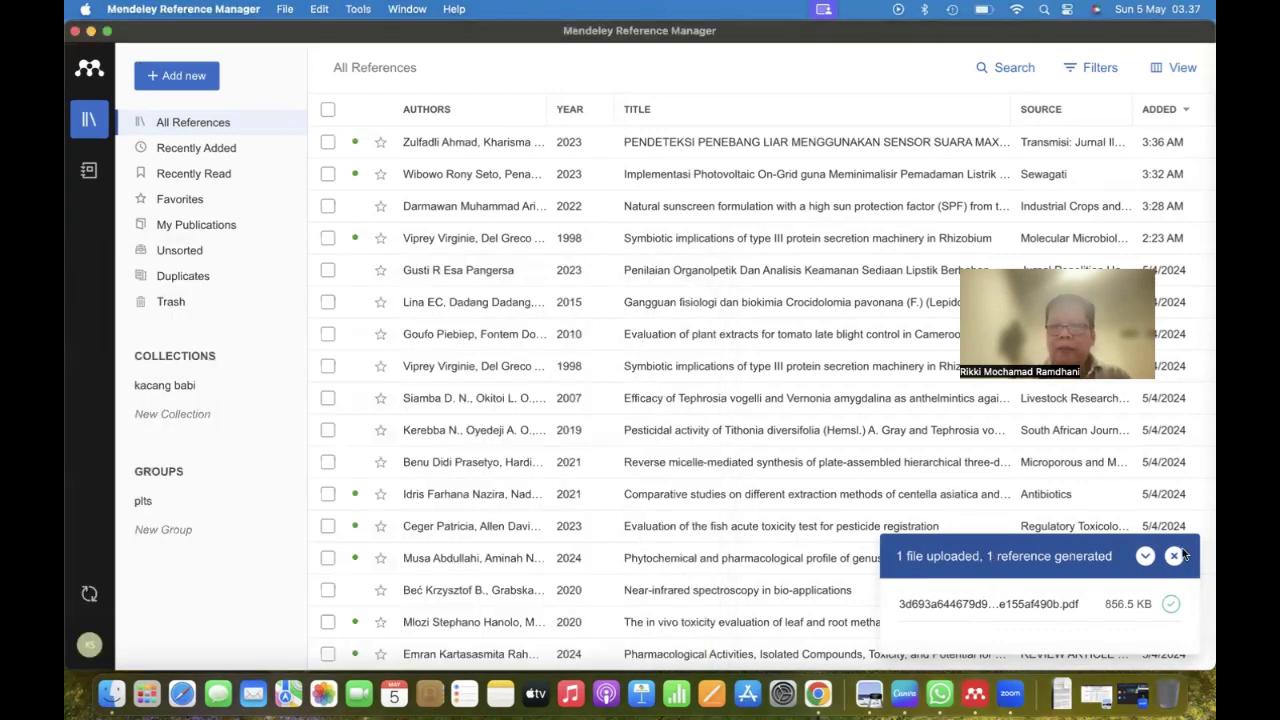
click(1176, 558)
- Show the "Menambahkan Referensi" slide and check for the Mendeley Web Importer extension on the ScienceDirect natural sunscreen article in the browser
key(ctrl+Right)
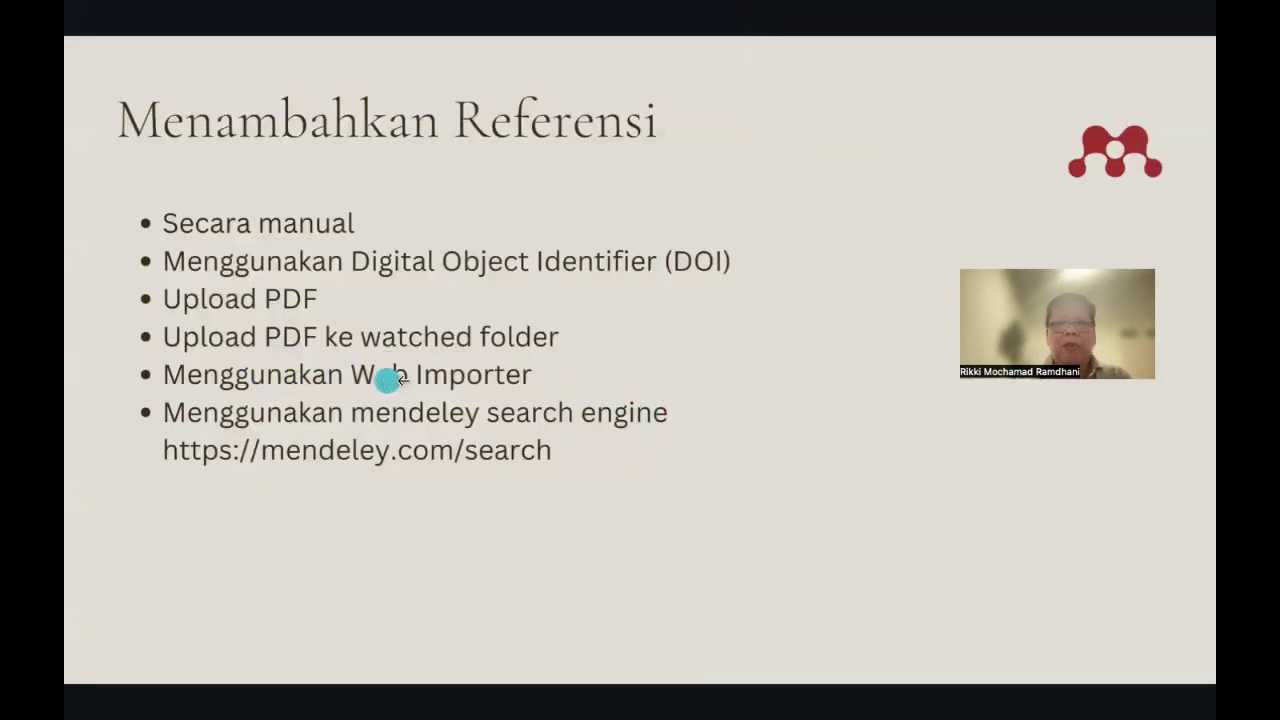
key(ctrl+Right)
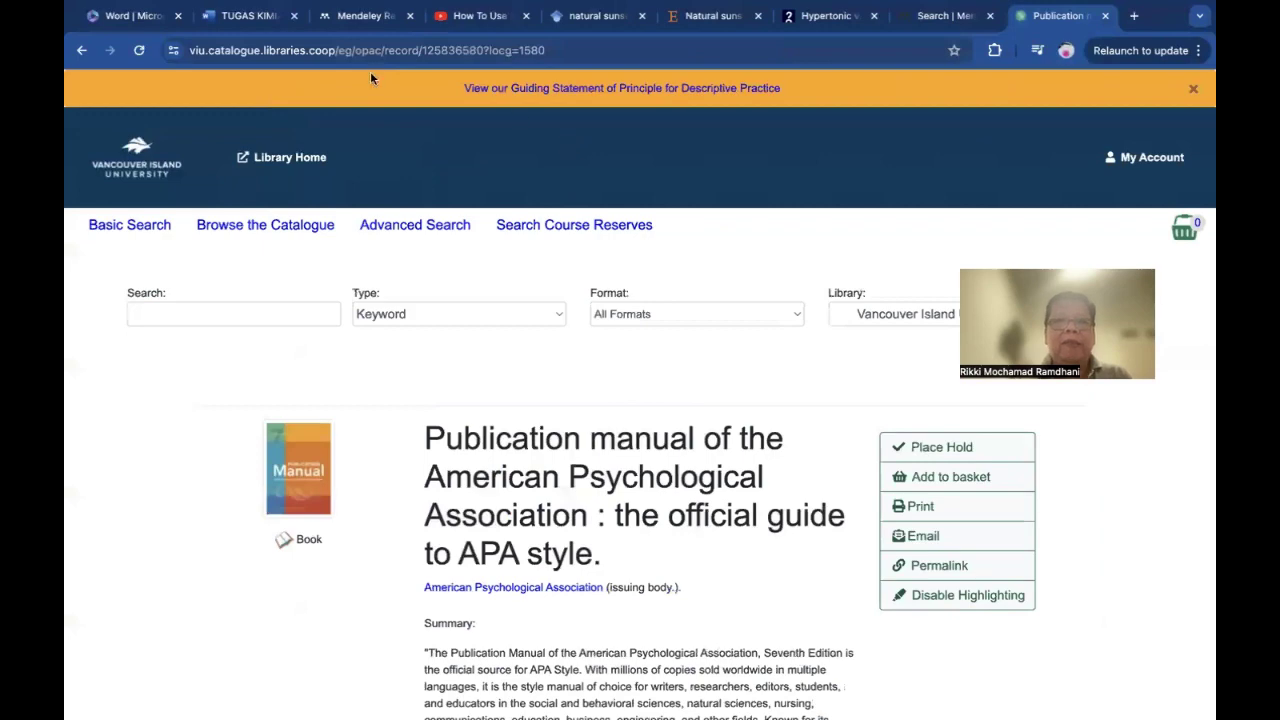
click(362, 20)
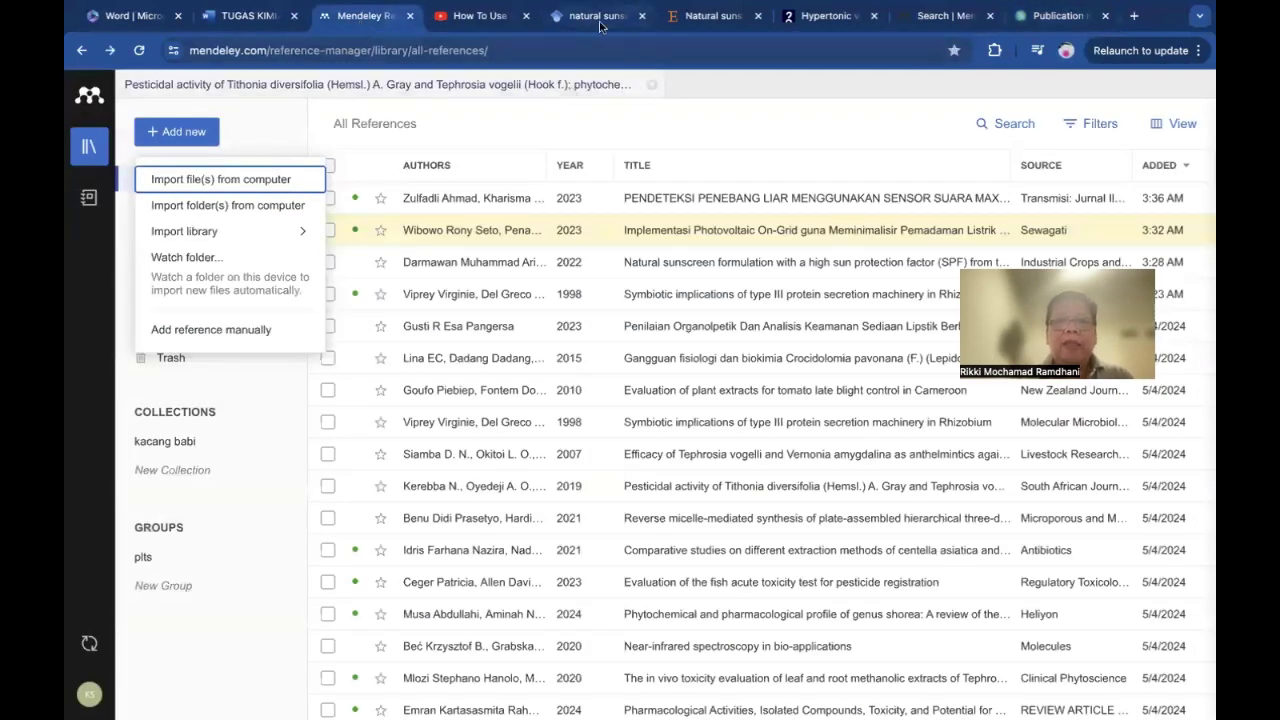
click(706, 17)
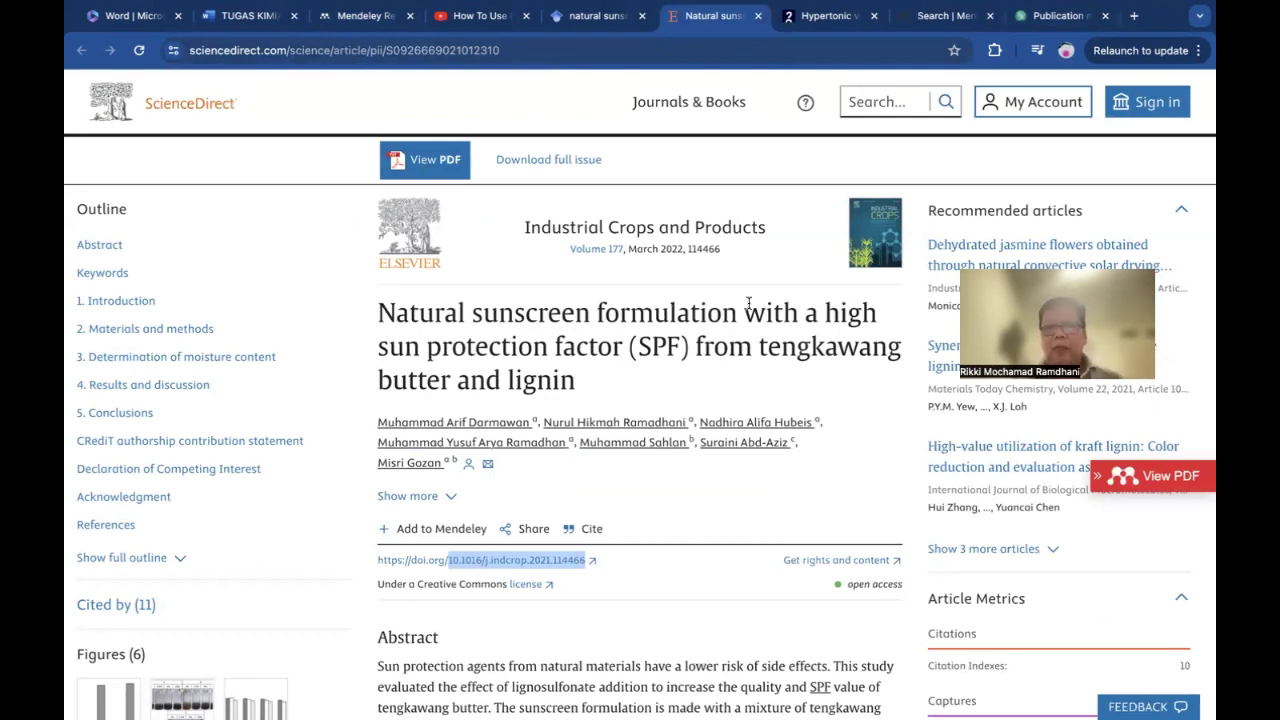
click(994, 50)
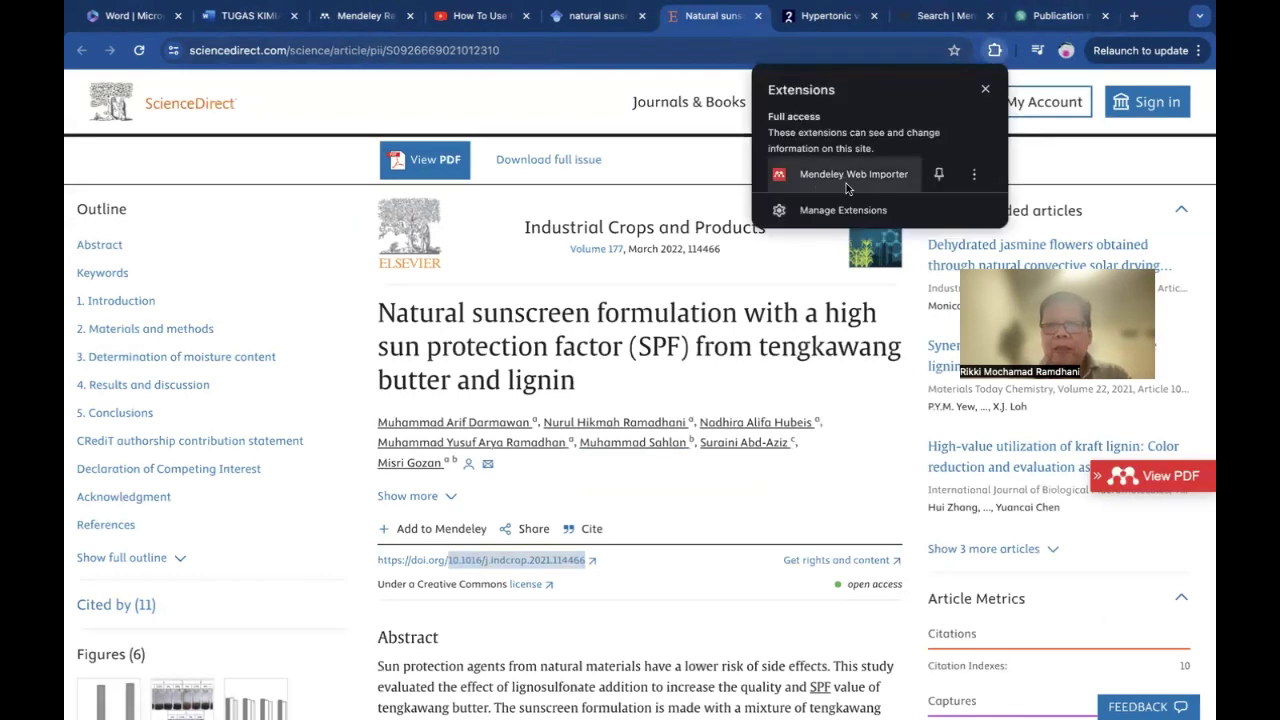
click(993, 52)
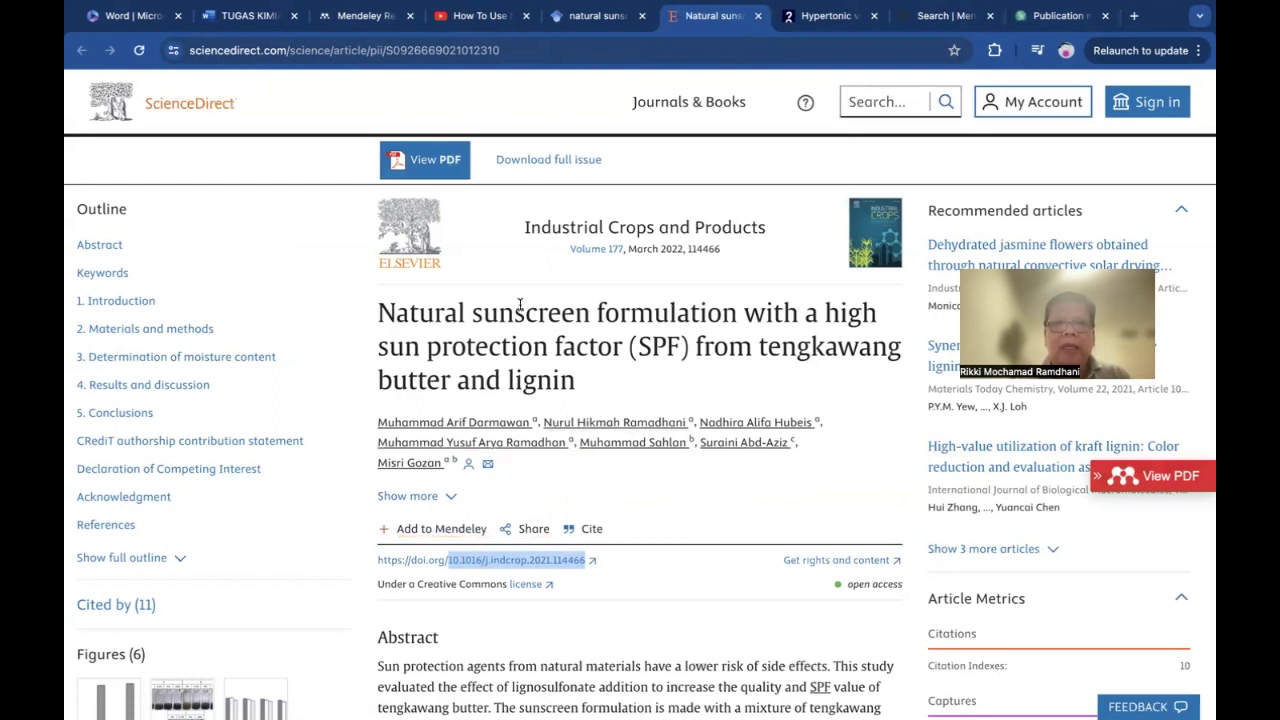
- Dismiss the add-reference menu in the web library and view the Web Importer on HowStuffWorks' "Hypertonic vs. Hypotonic Solutions" page
click(350, 18)
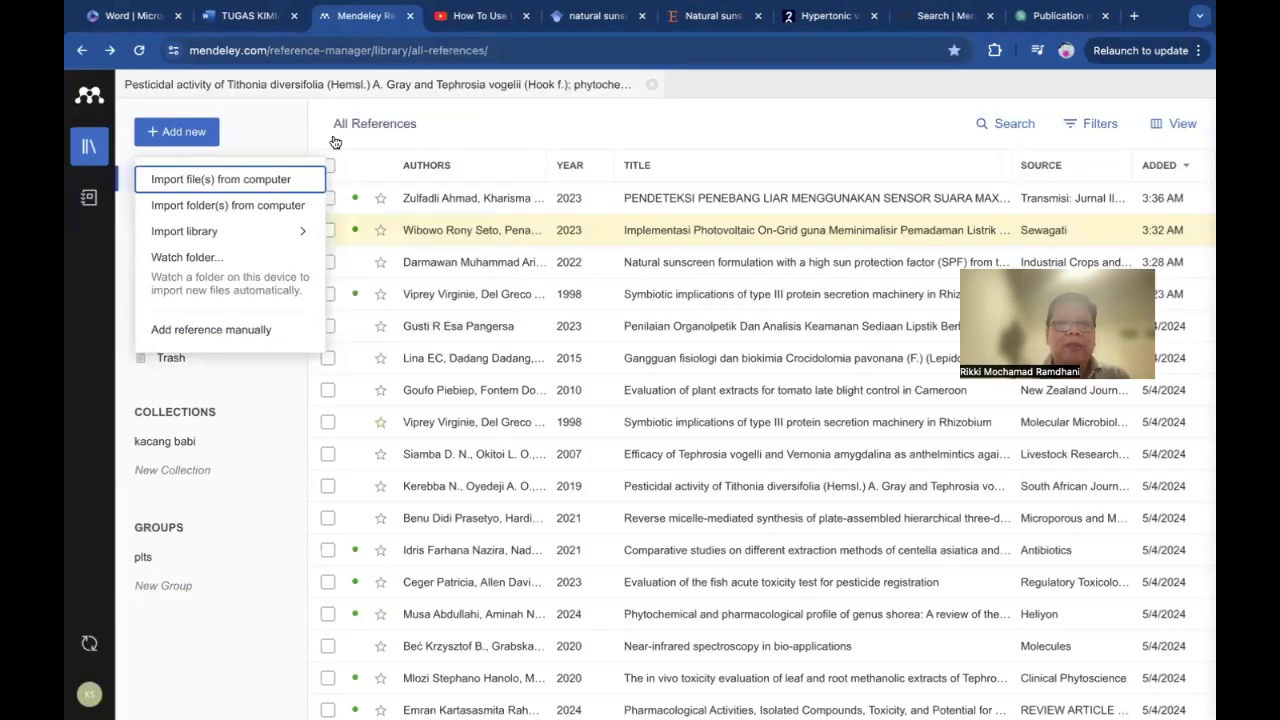
click(608, 140)
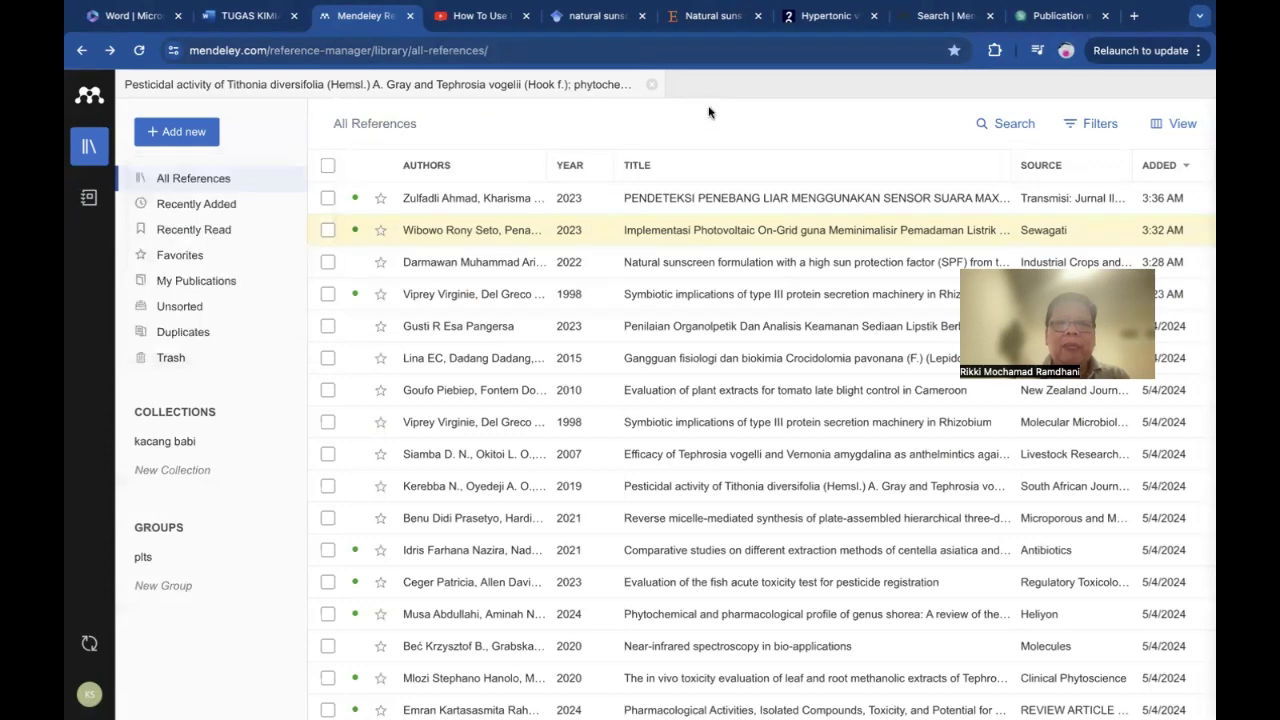
click(813, 20)
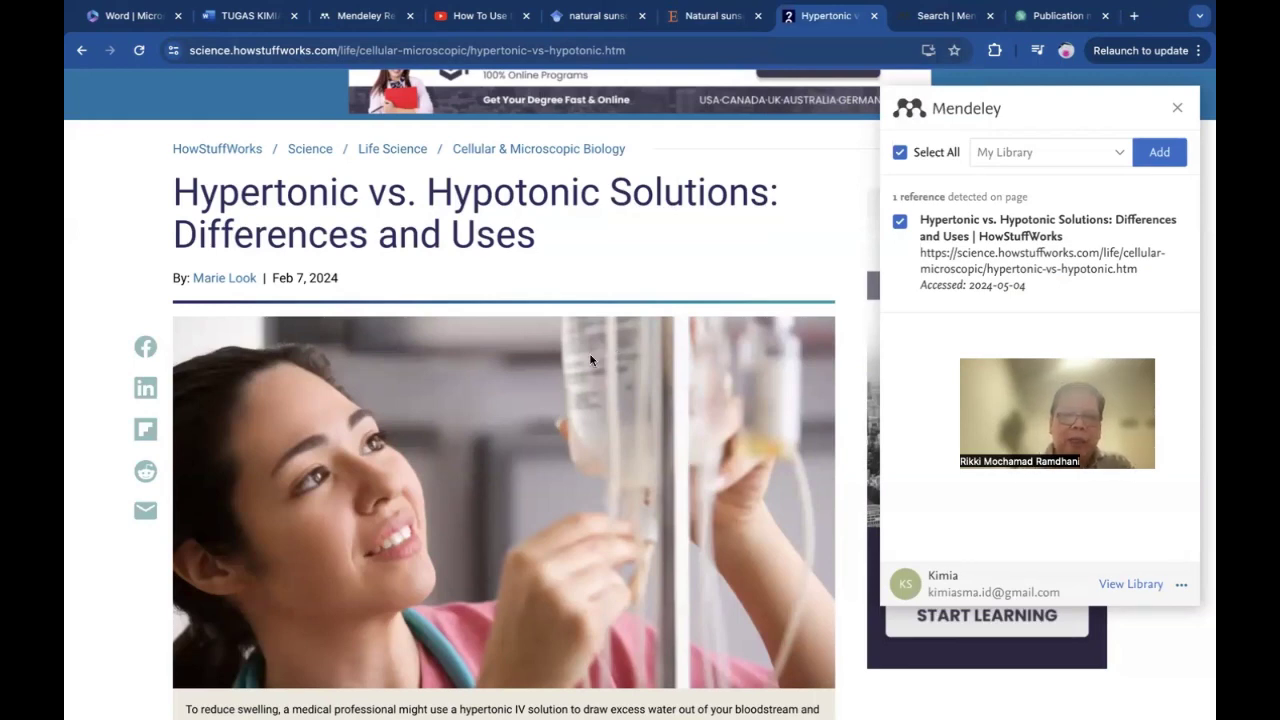
scroll(449, 431, up, 3)
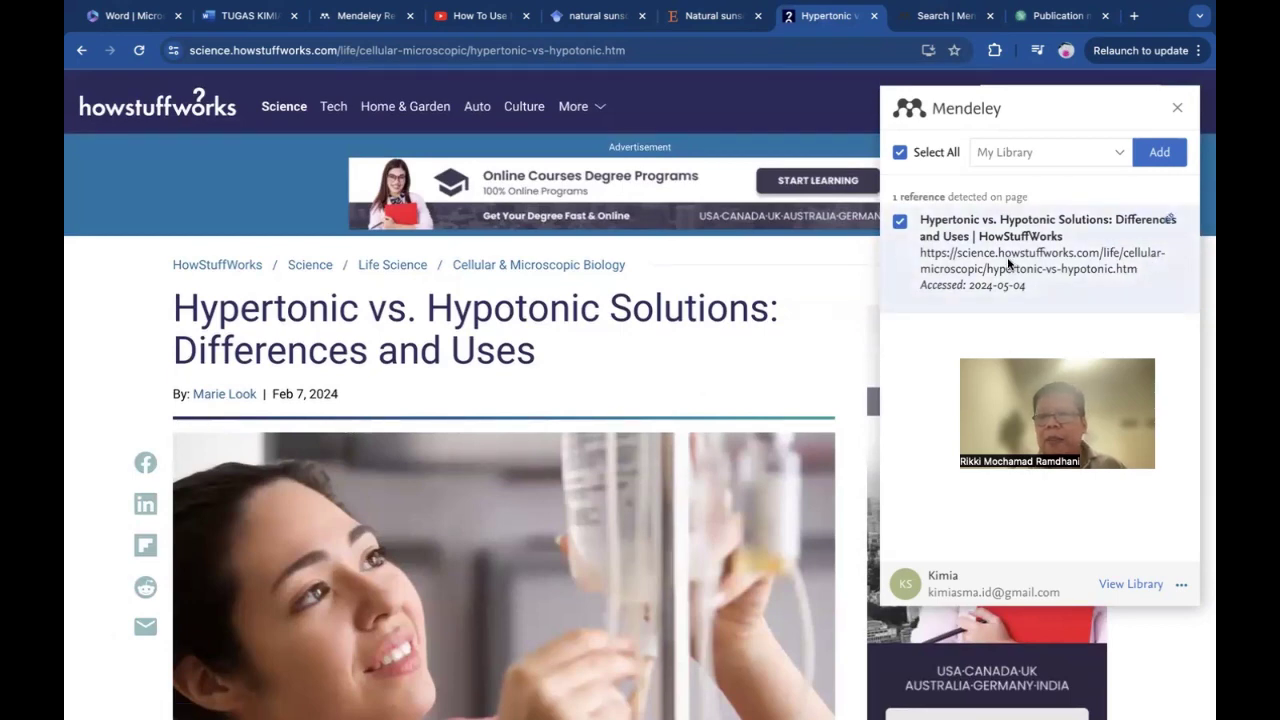
- Try editing the detected web page reference by entering the author's last and first name, review the publication fields, and cancel the edits
click(1170, 218)
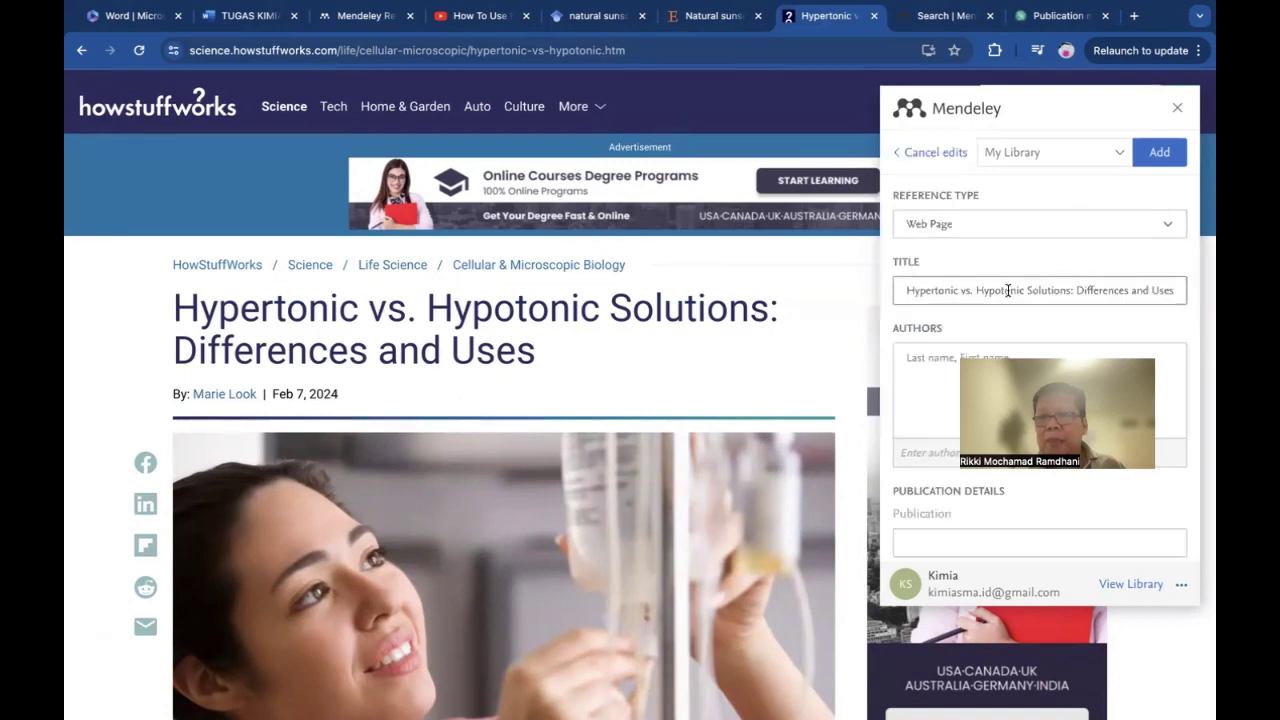
click(920, 384)
scroll(930, 360, down, 2)
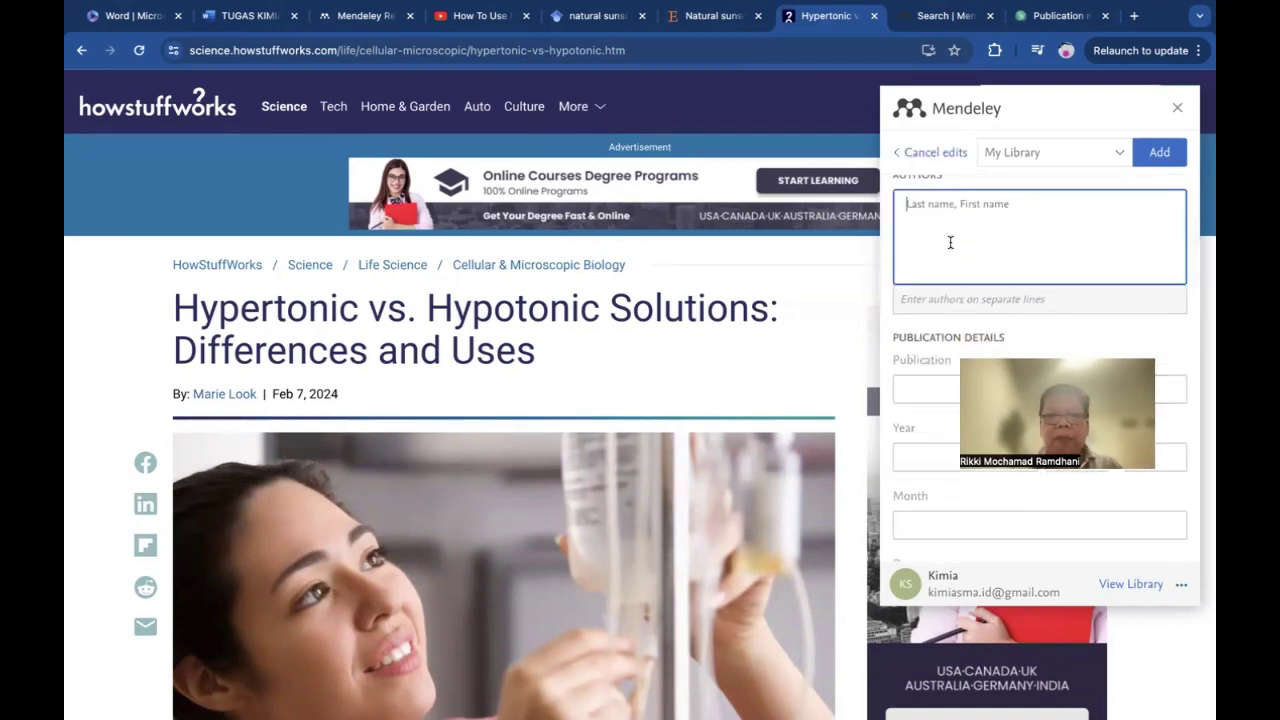
text(Loo)
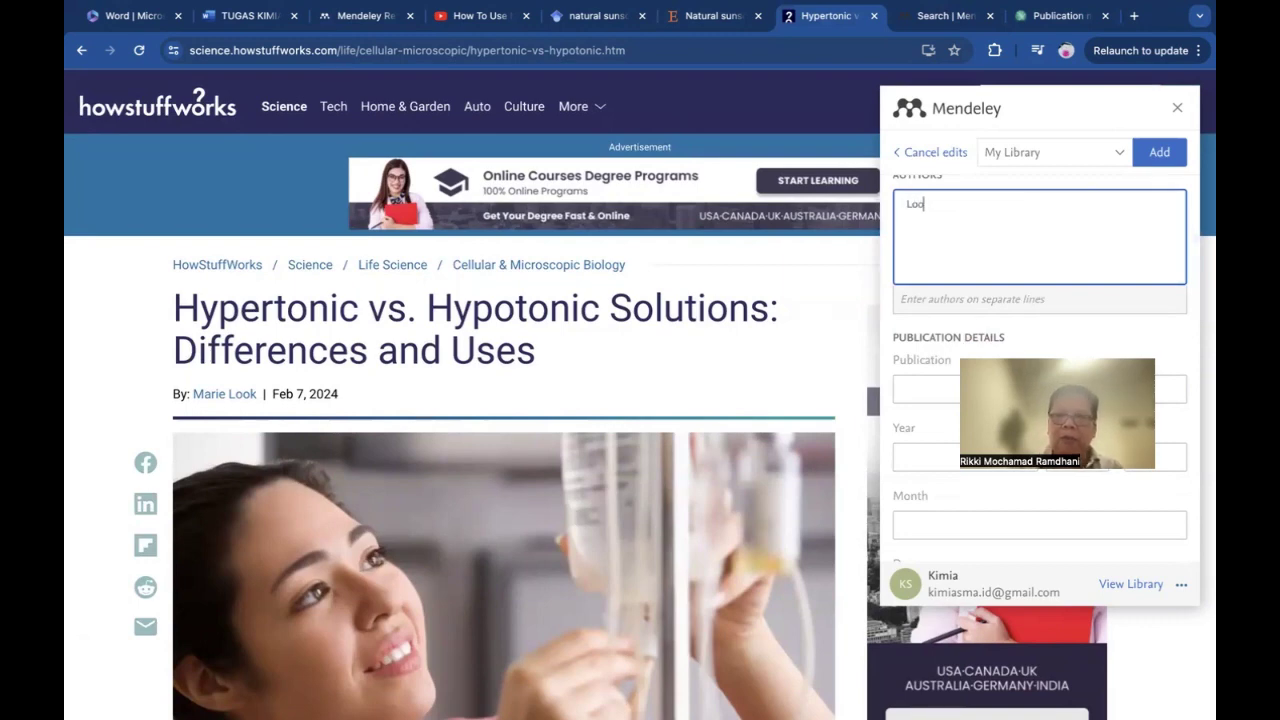
text(k, Marie)
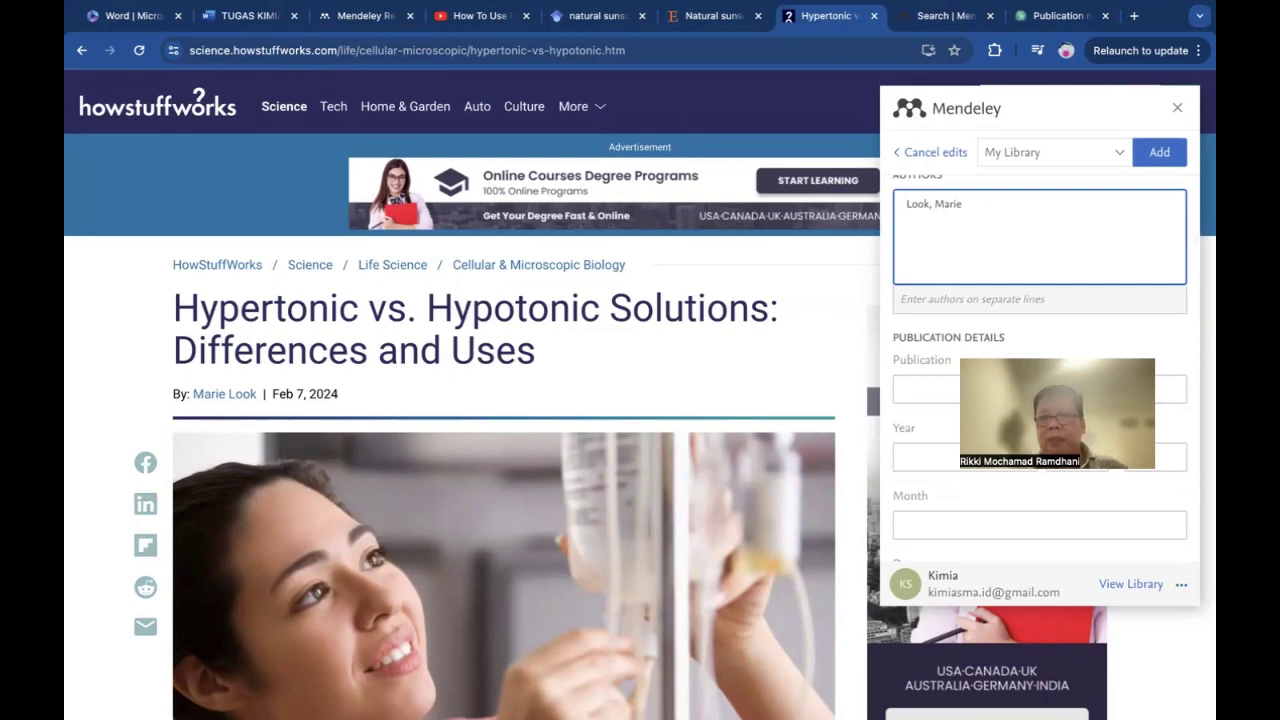
scroll(926, 380, down, 5)
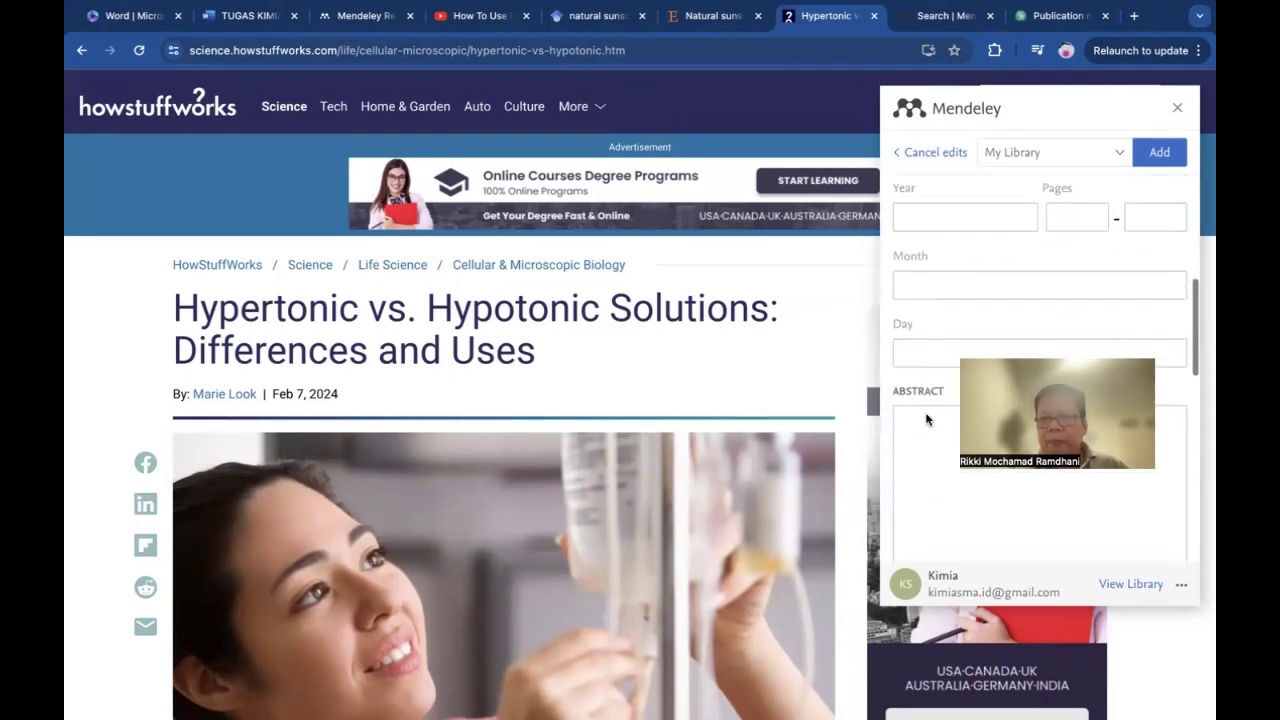
scroll(926, 410, up, 3)
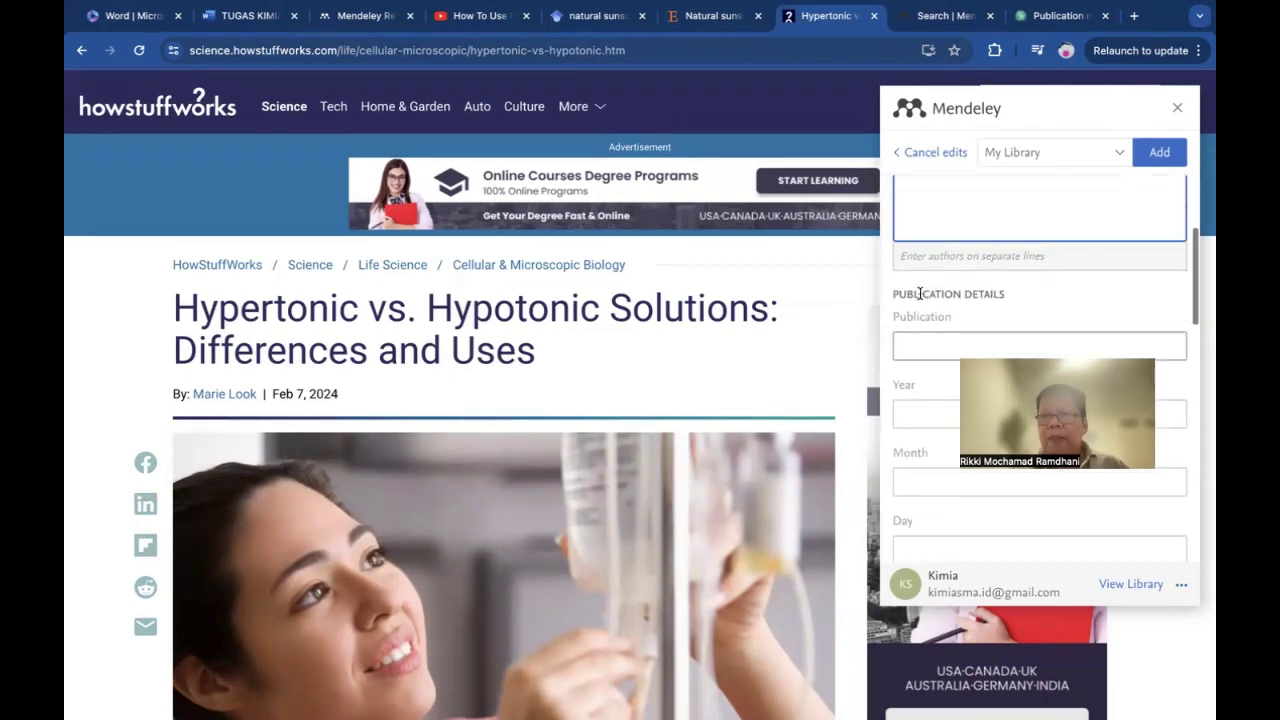
click(899, 154)
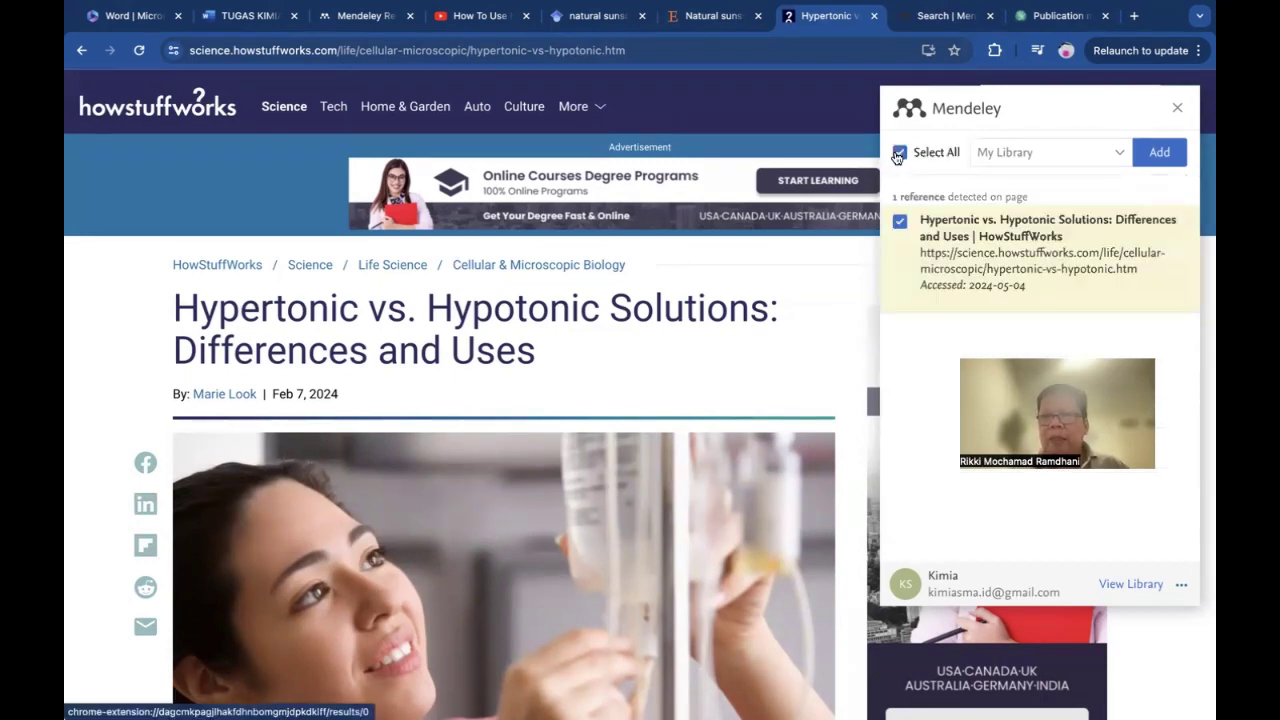
- Add the detected HowStuffWorks reference to My Library, show the "Menambahkan Referensi" slide, and return to the web library
click(1159, 154)
key(alt+Tab)
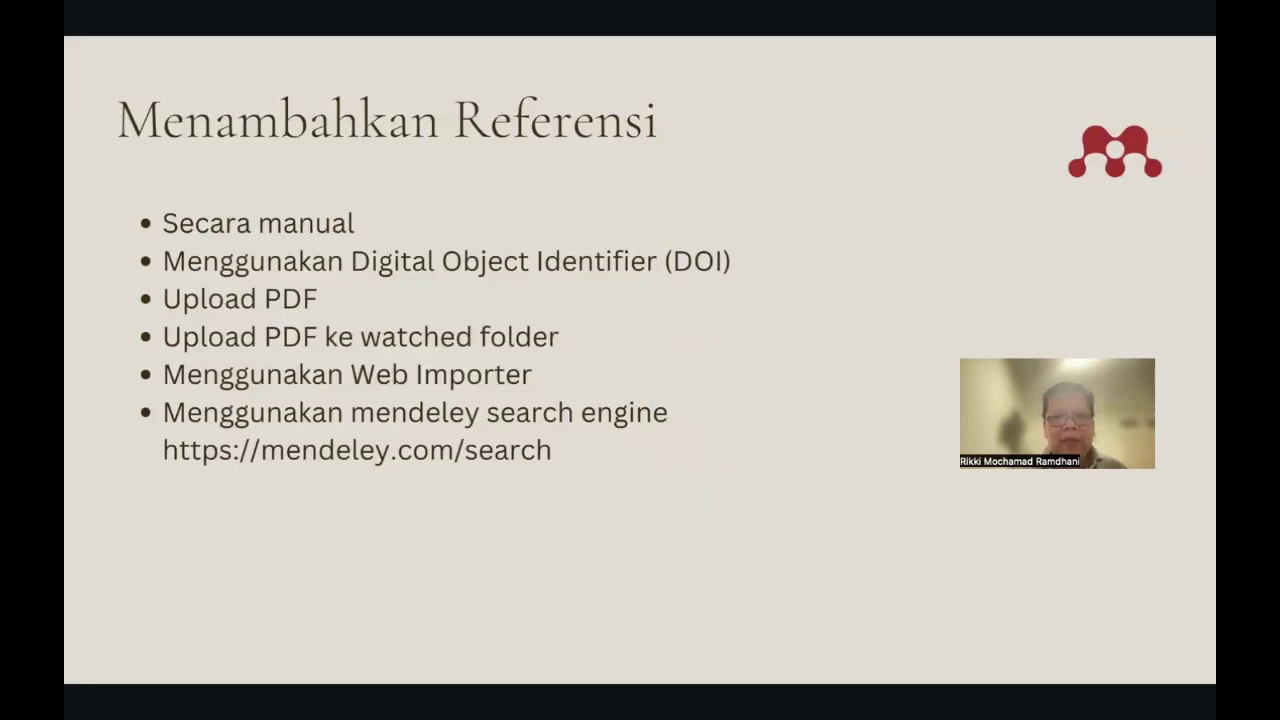
key(alt+Tab)
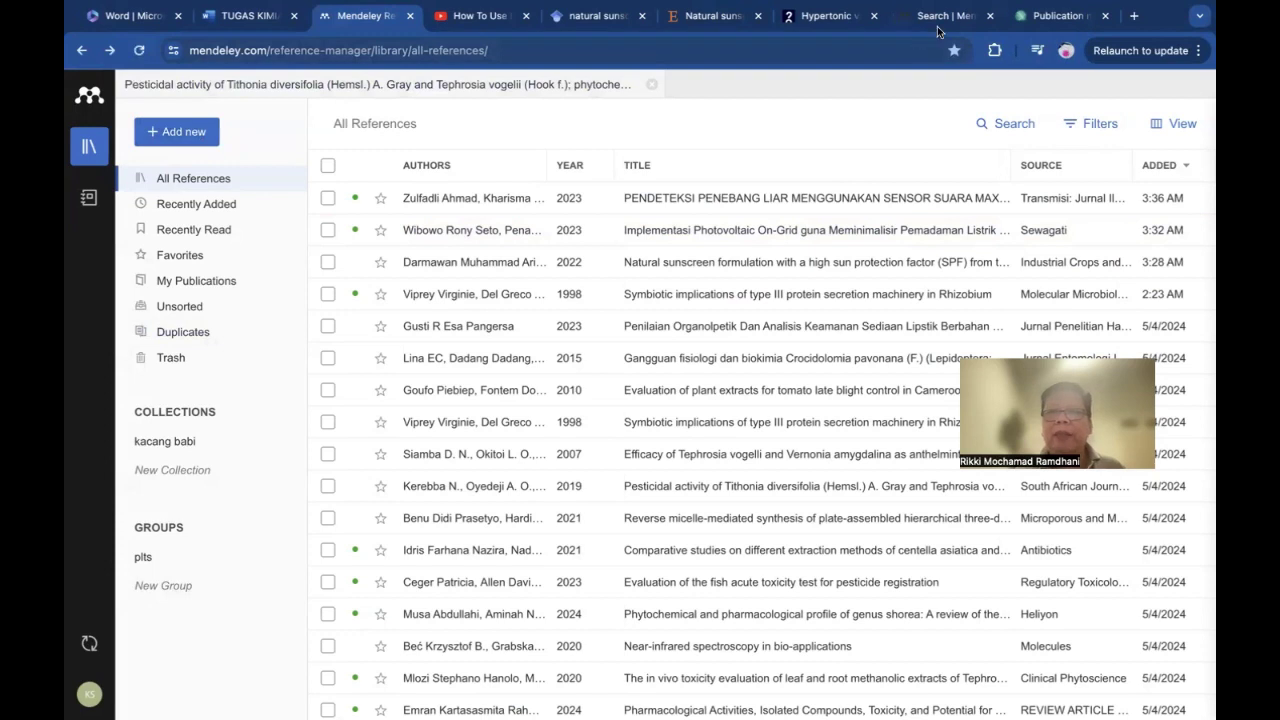
- Search the Mendeley search engine for Bioenergy and look through the year, document type and journal filters
click(940, 18)
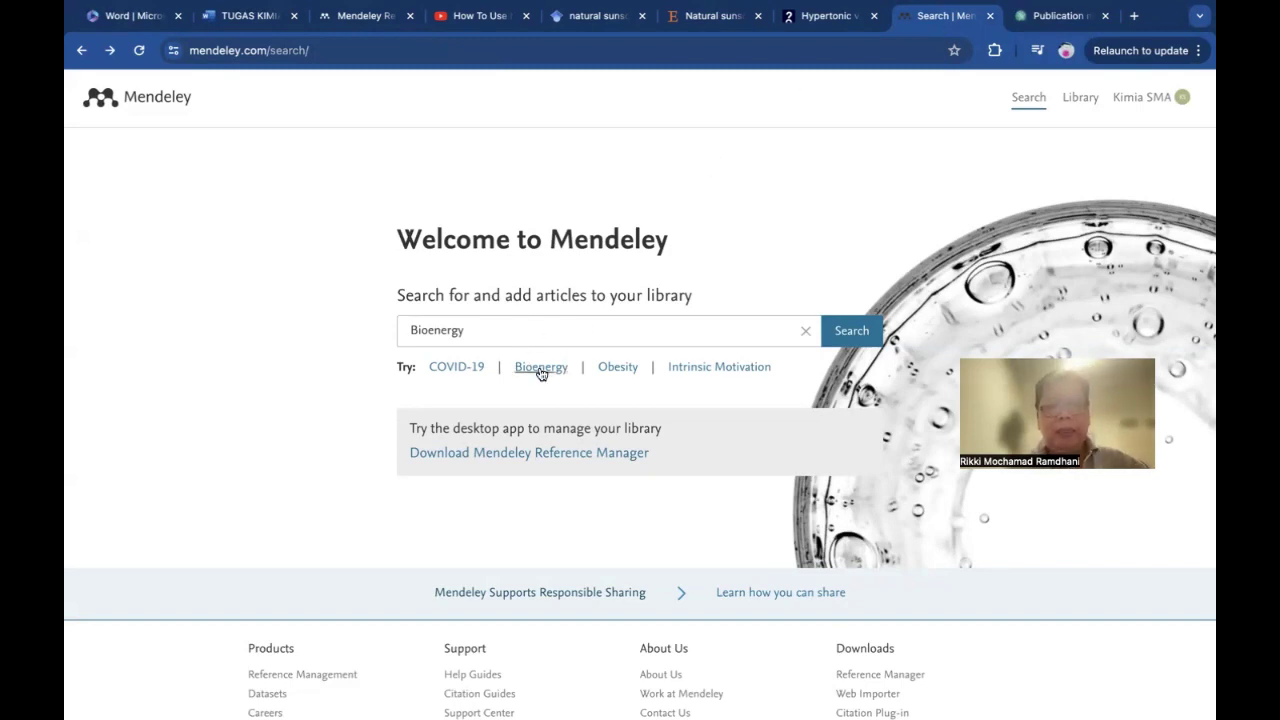
click(852, 332)
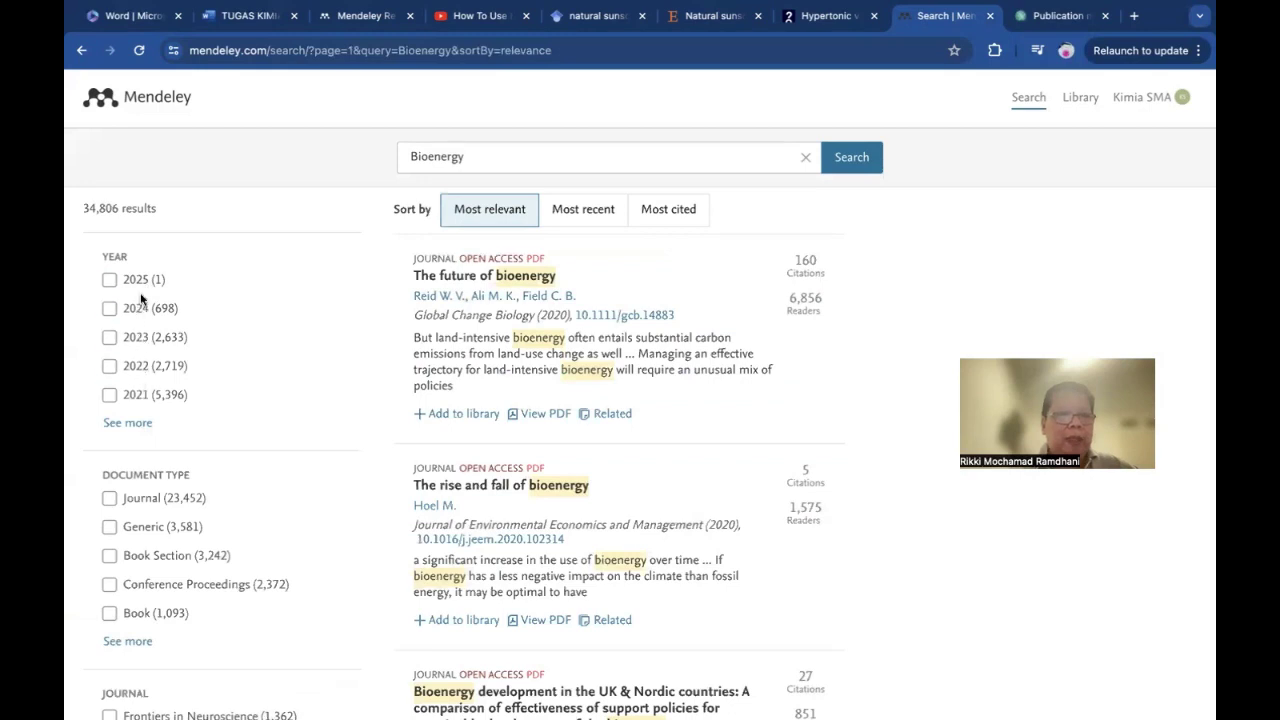
scroll(282, 405, down, 2)
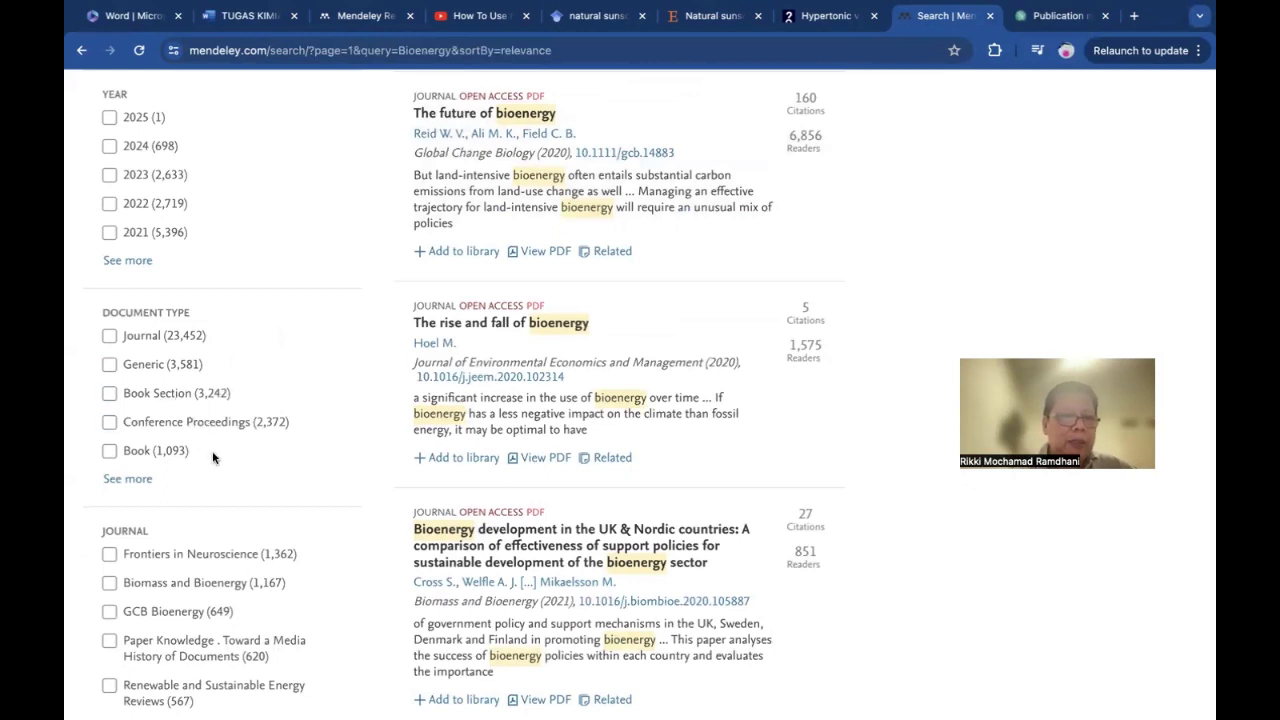
scroll(230, 451, down, 1)
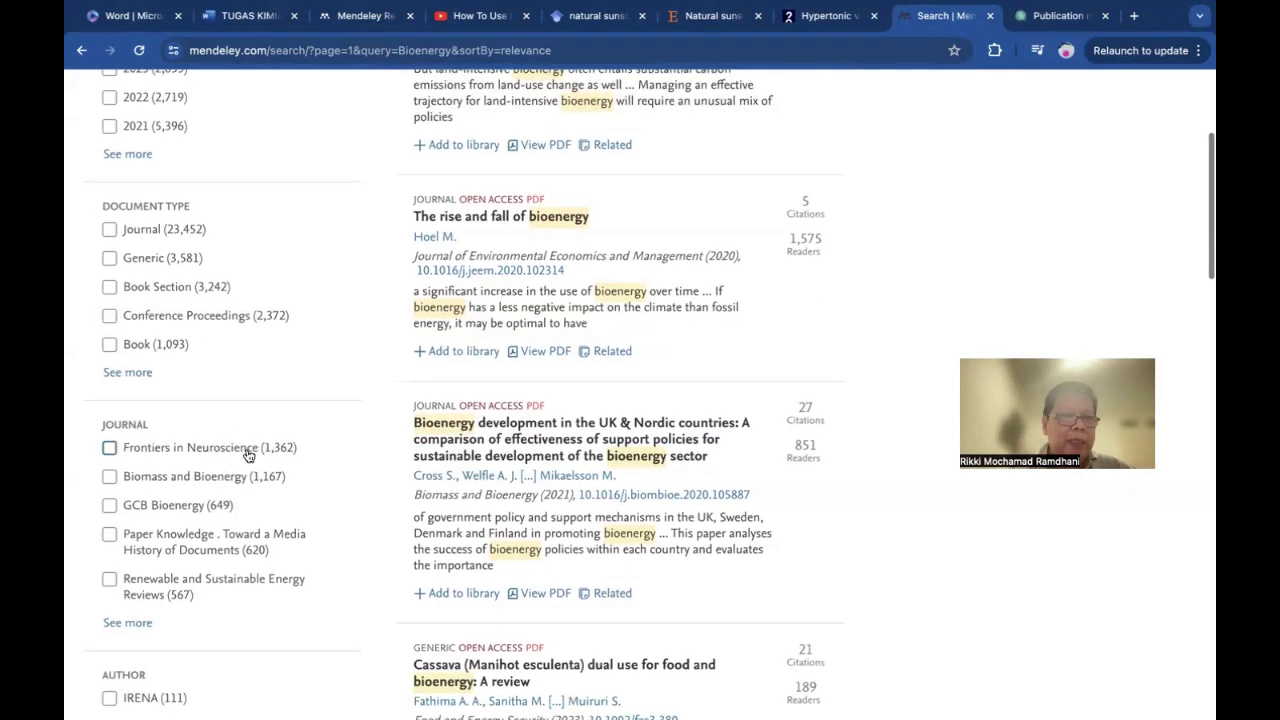
- Look through the author and access type filters of the Bioenergy search results
scroll(248, 455, down, 2)
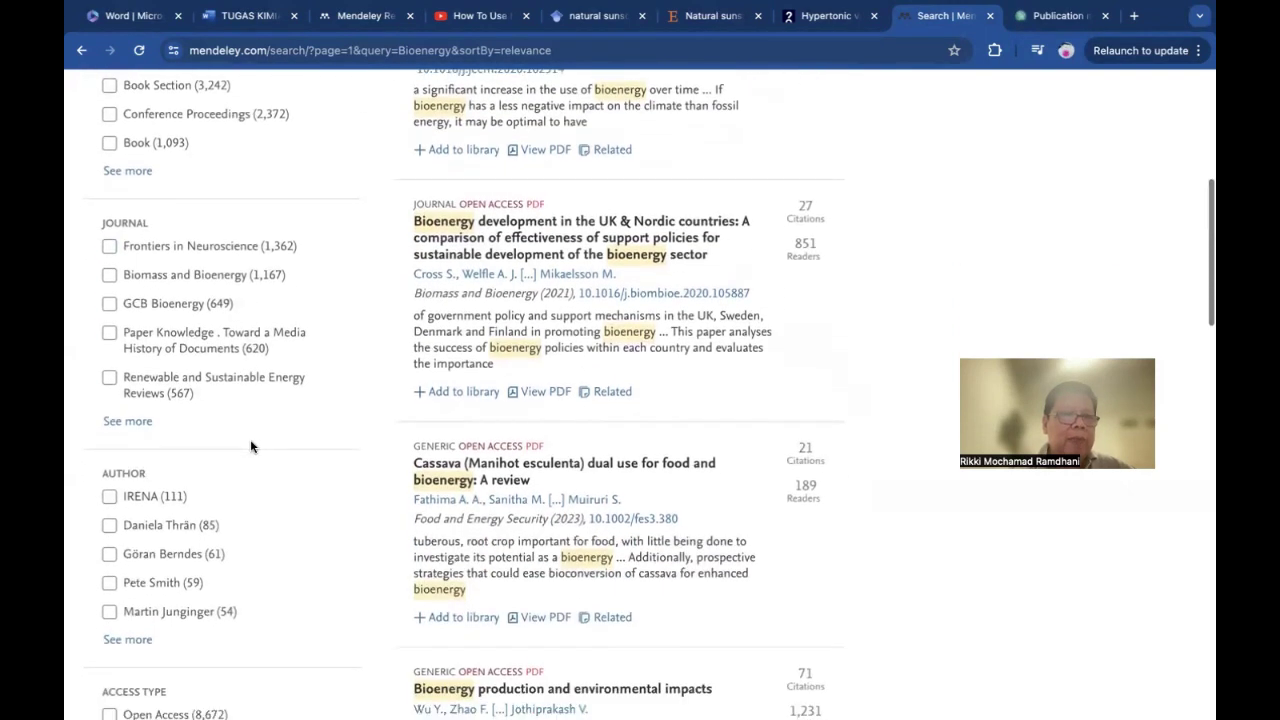
scroll(250, 447, down, 1)
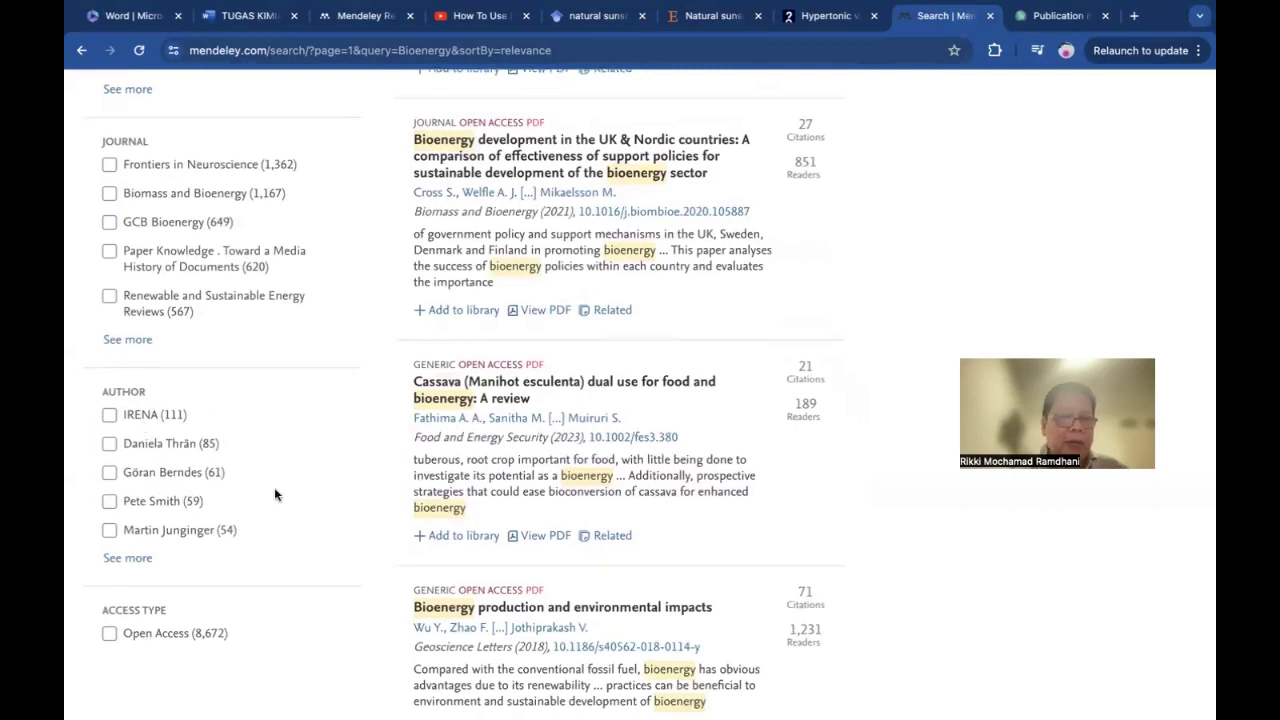
scroll(280, 500, down, 1)
scroll(282, 503, down, 3)
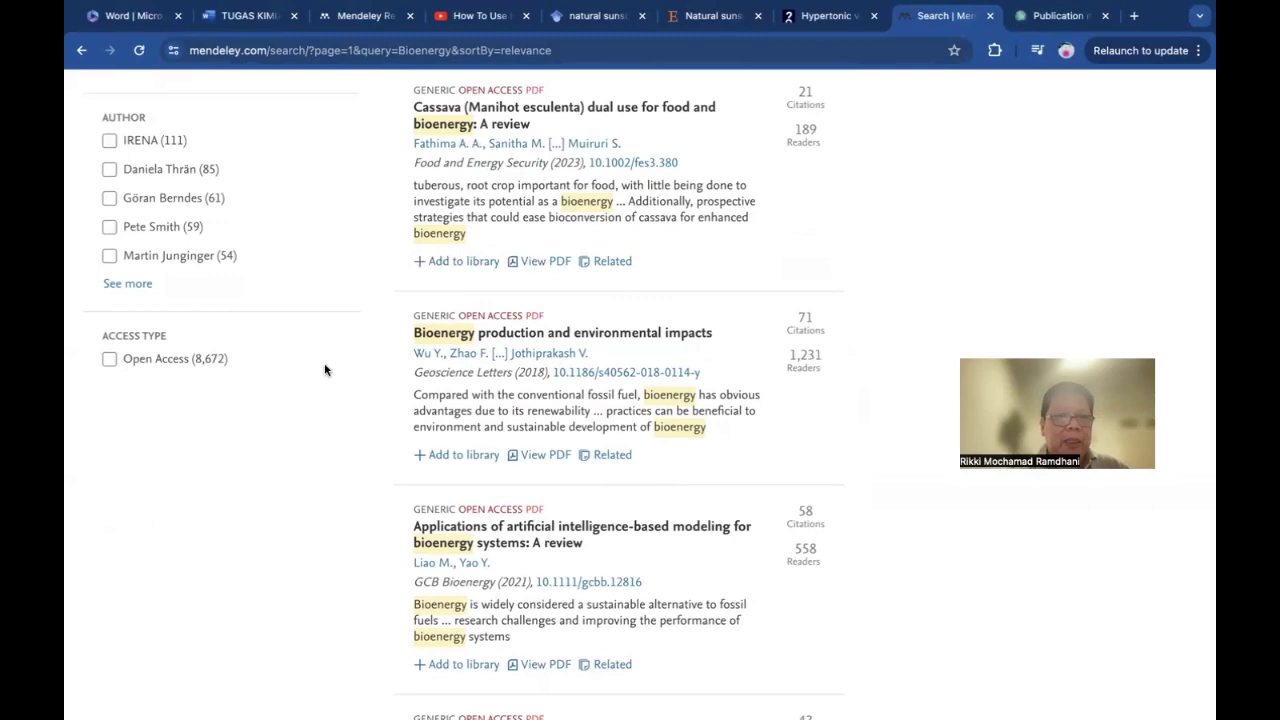
- Add "The future of bioenergy" to the library from the search results, check it in the web library, and return to the search results
scroll(324, 370, up, 5)
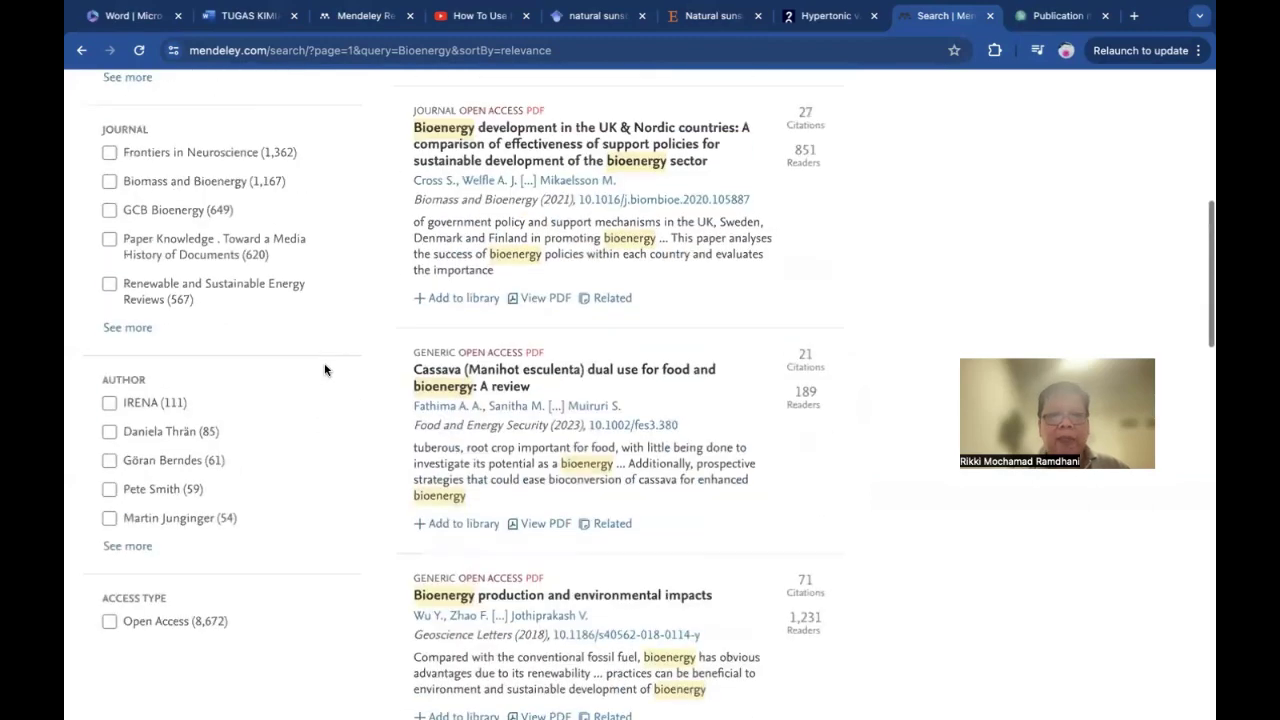
scroll(324, 370, up, 3)
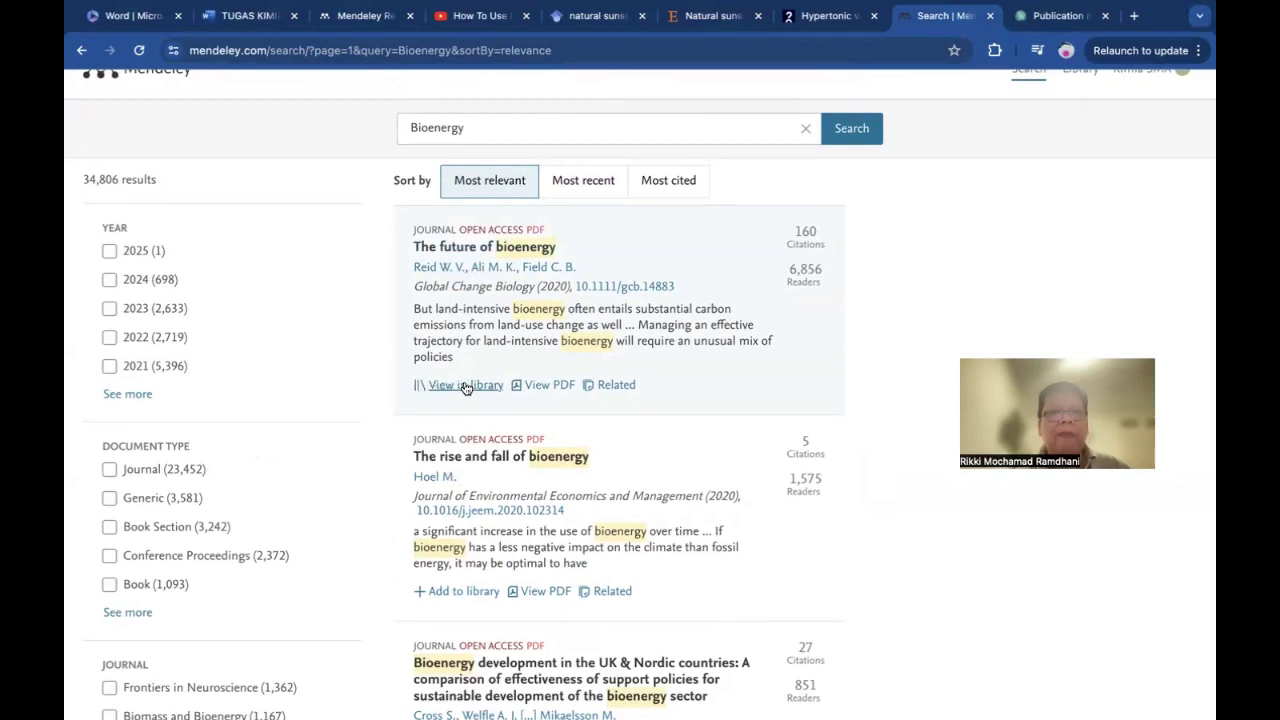
click(365, 15)
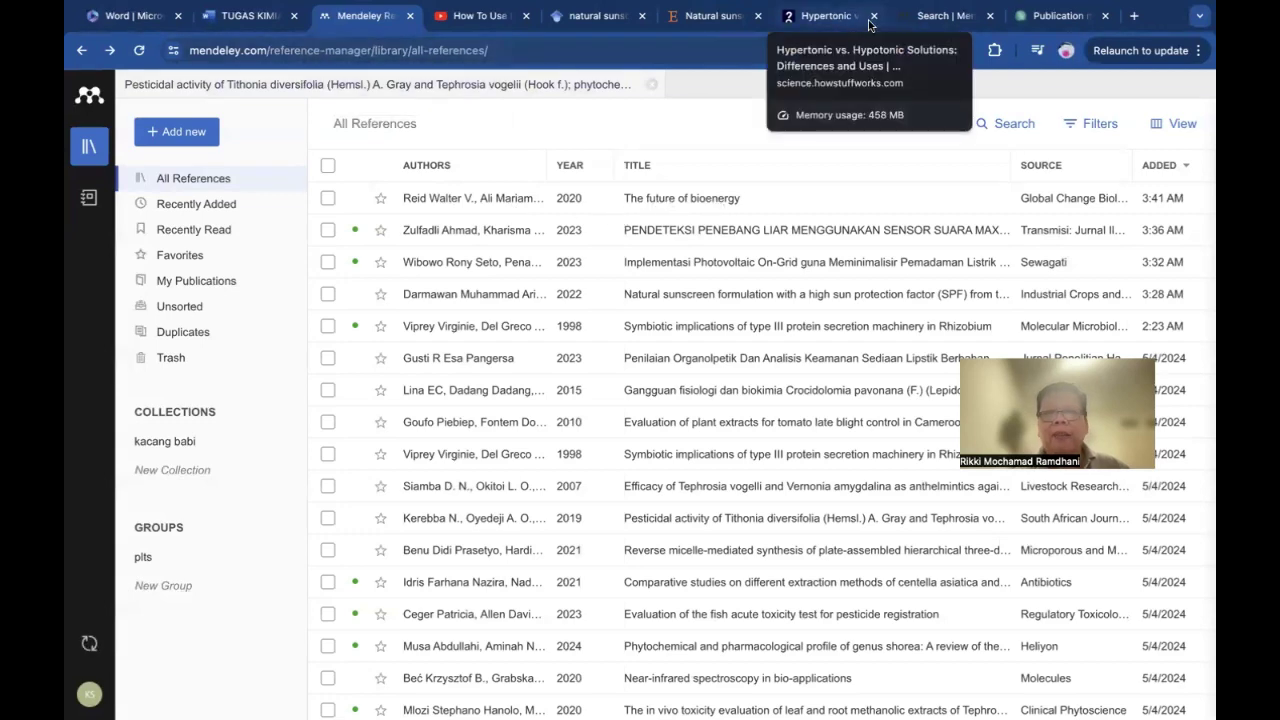
click(920, 18)
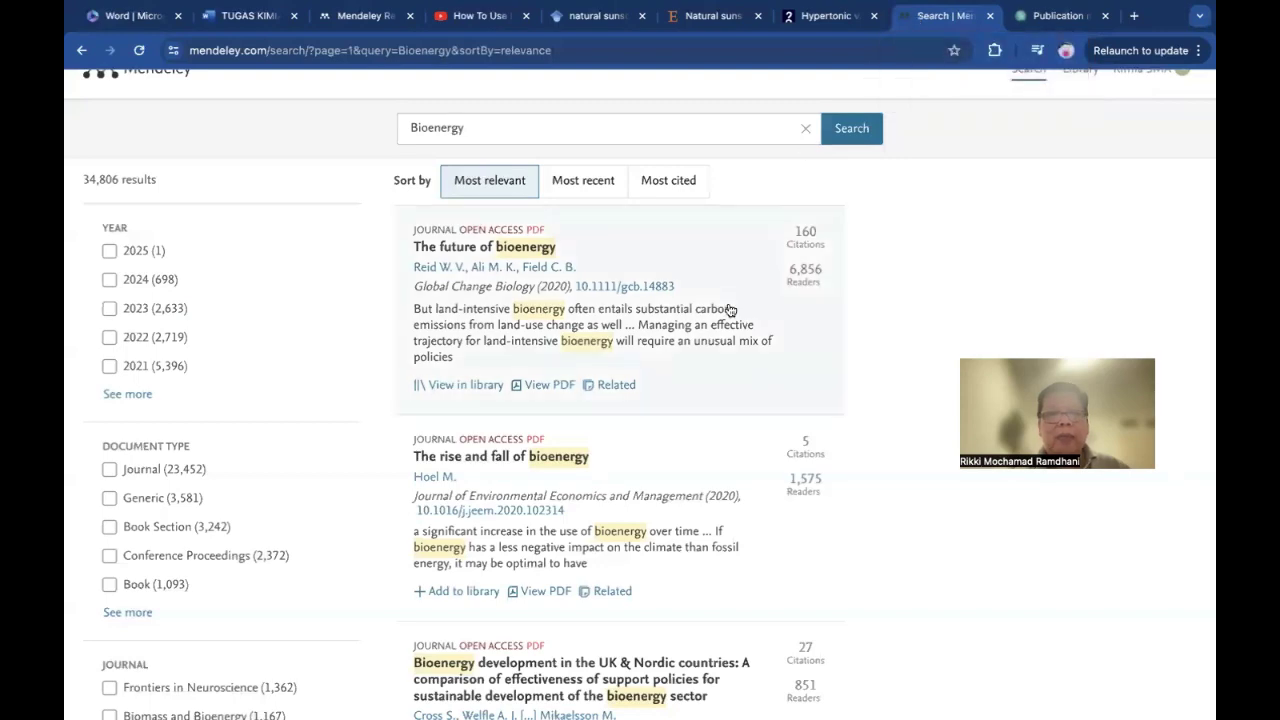
- Add "The rise and fall of bioenergy" to the library, check it in the web library, and return to the search results
scroll(730, 313, up, 1)
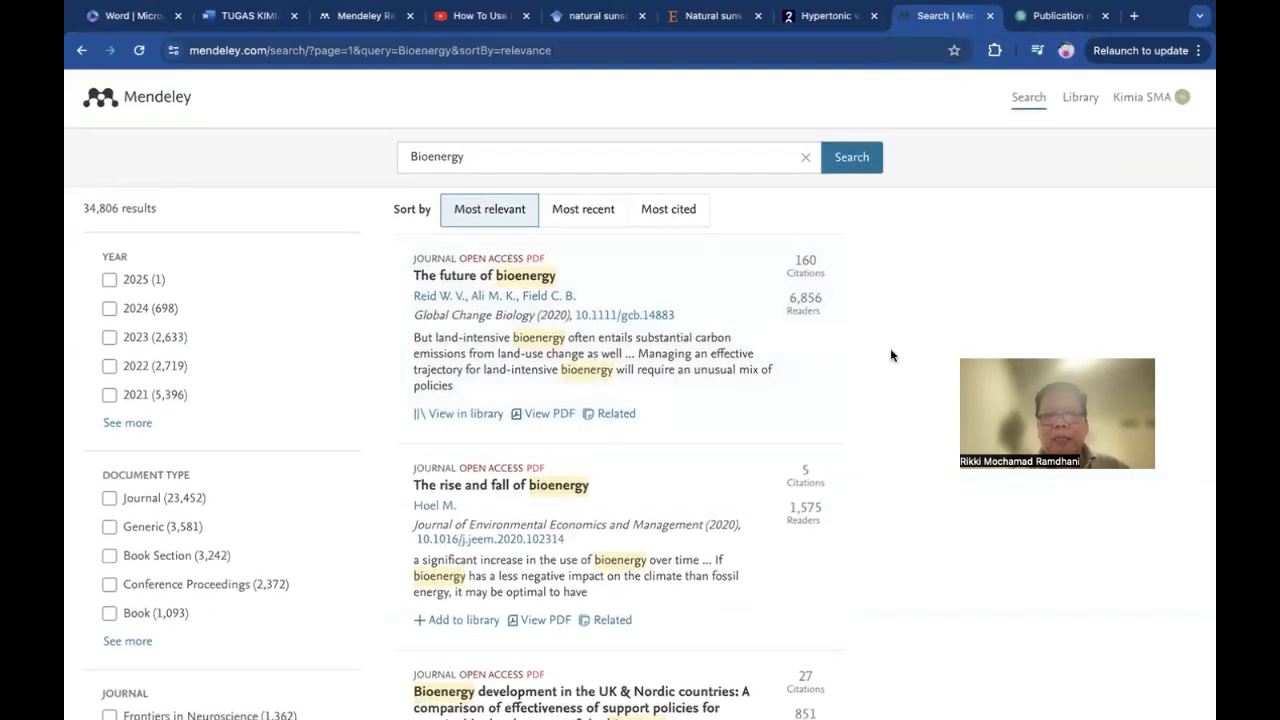
scroll(663, 537, down, 3)
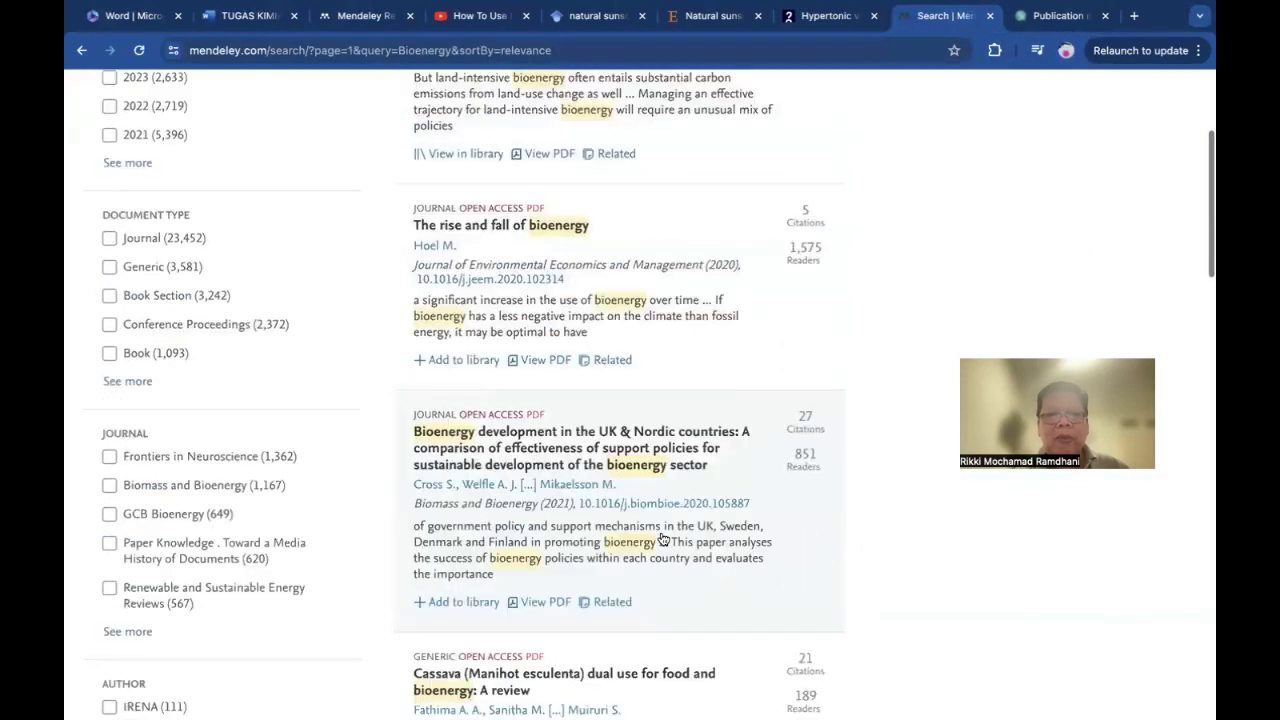
scroll(663, 537, up, 1)
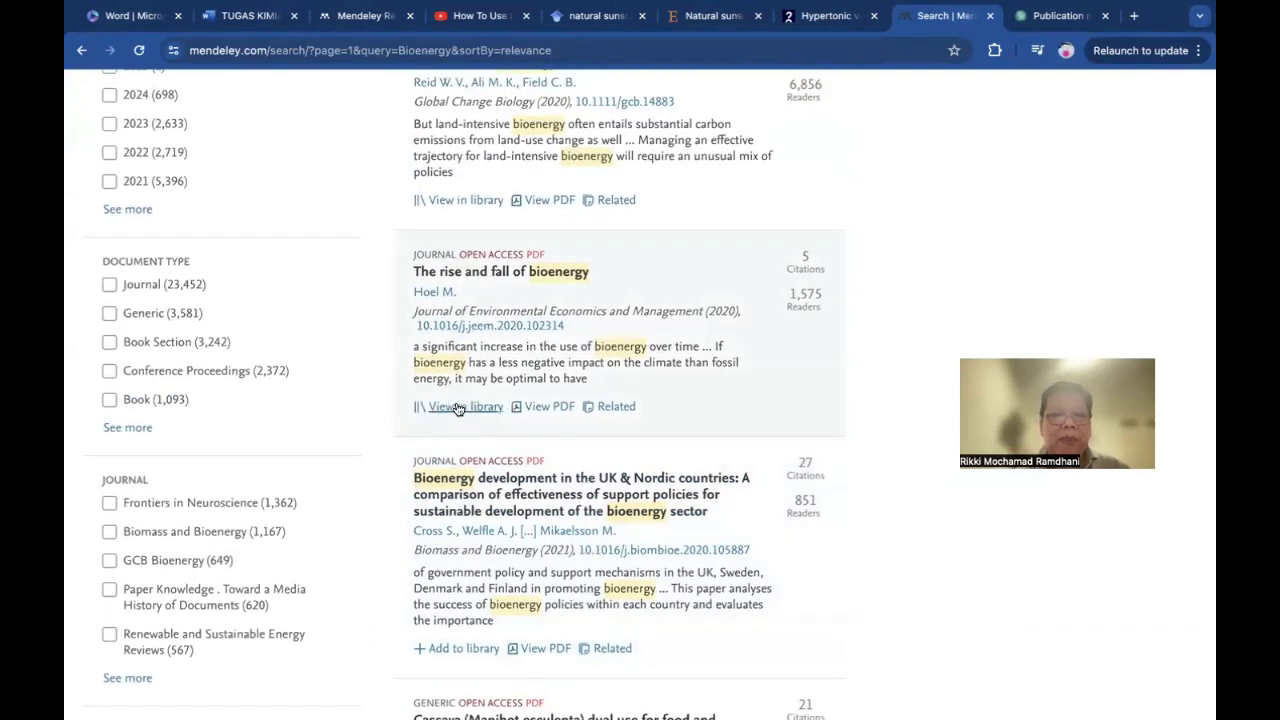
click(353, 20)
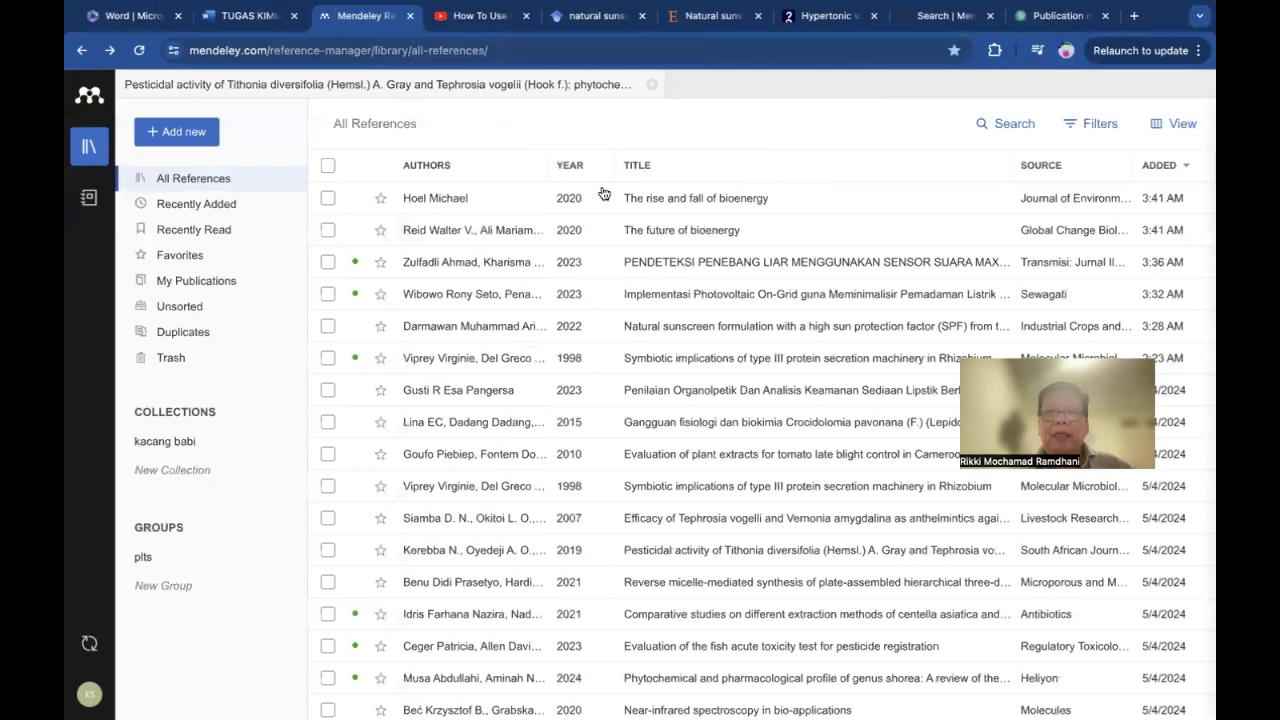
click(930, 20)
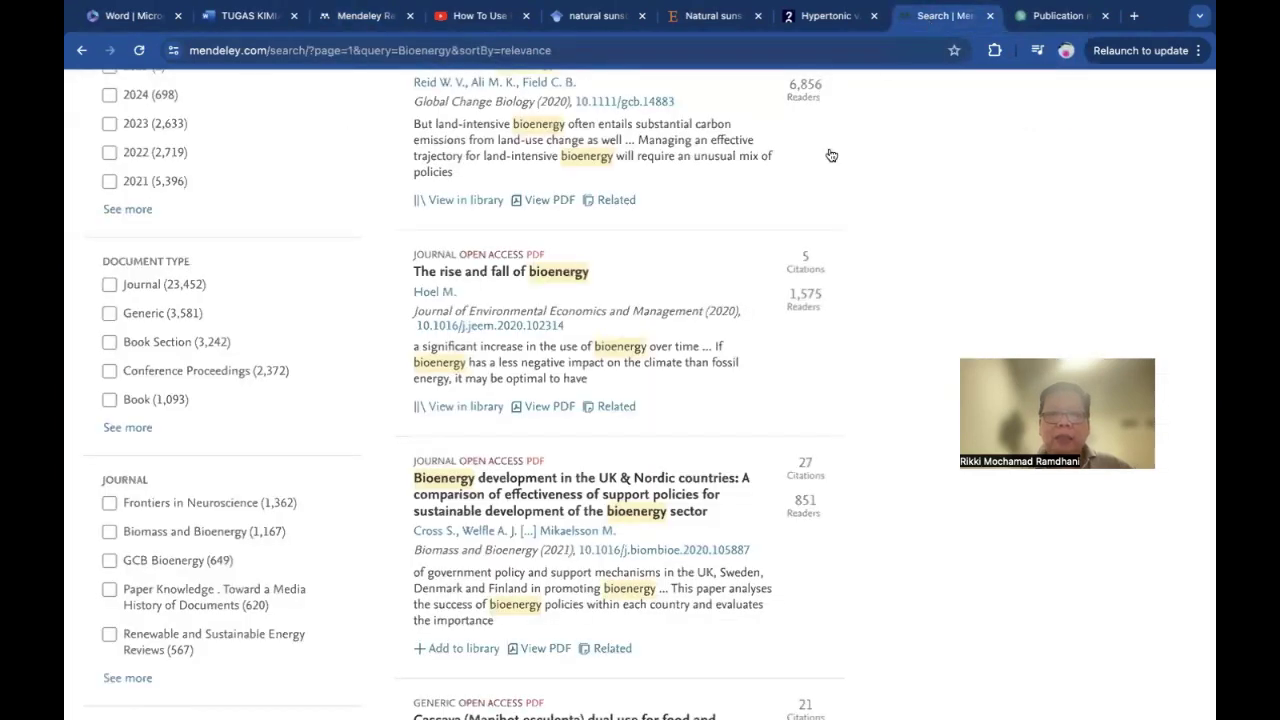
scroll(831, 155, up, 3)
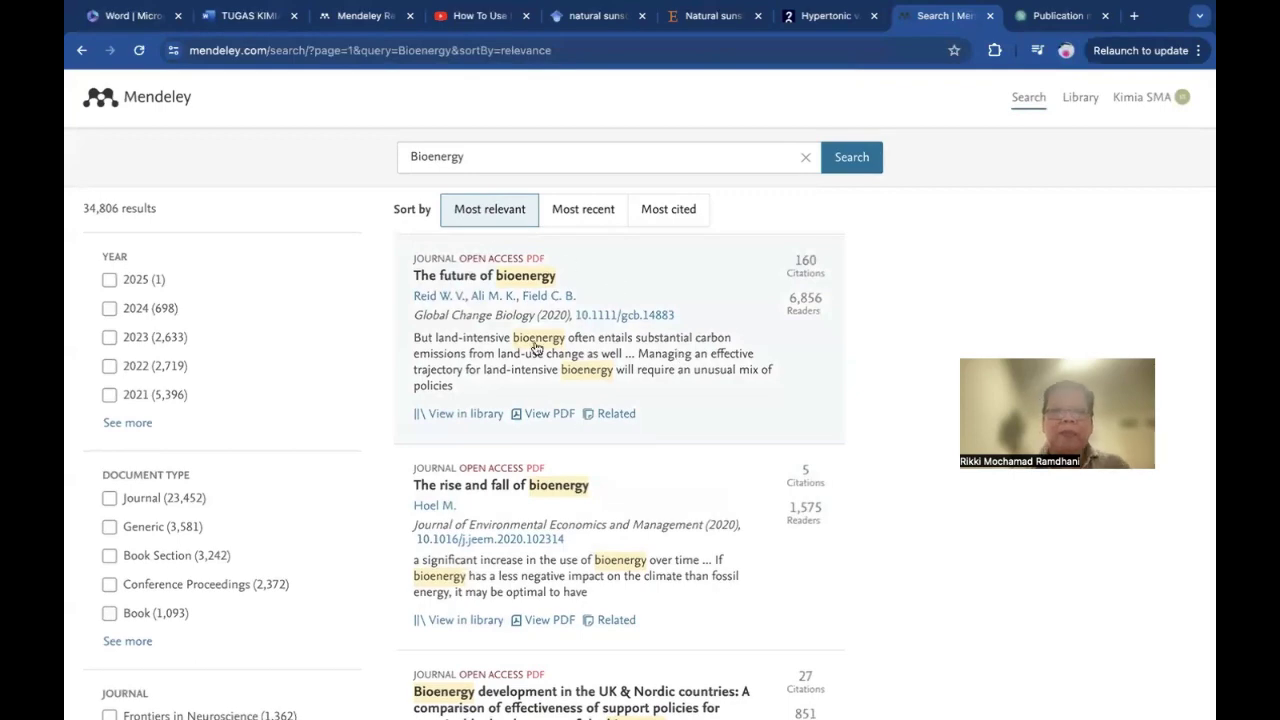
- Advance the presentation from "Menambahkan Referensi" to the "Mengelola Referensi" slide and switch to the Mendeley Reference Manager desktop app
key(ctrl+Left)
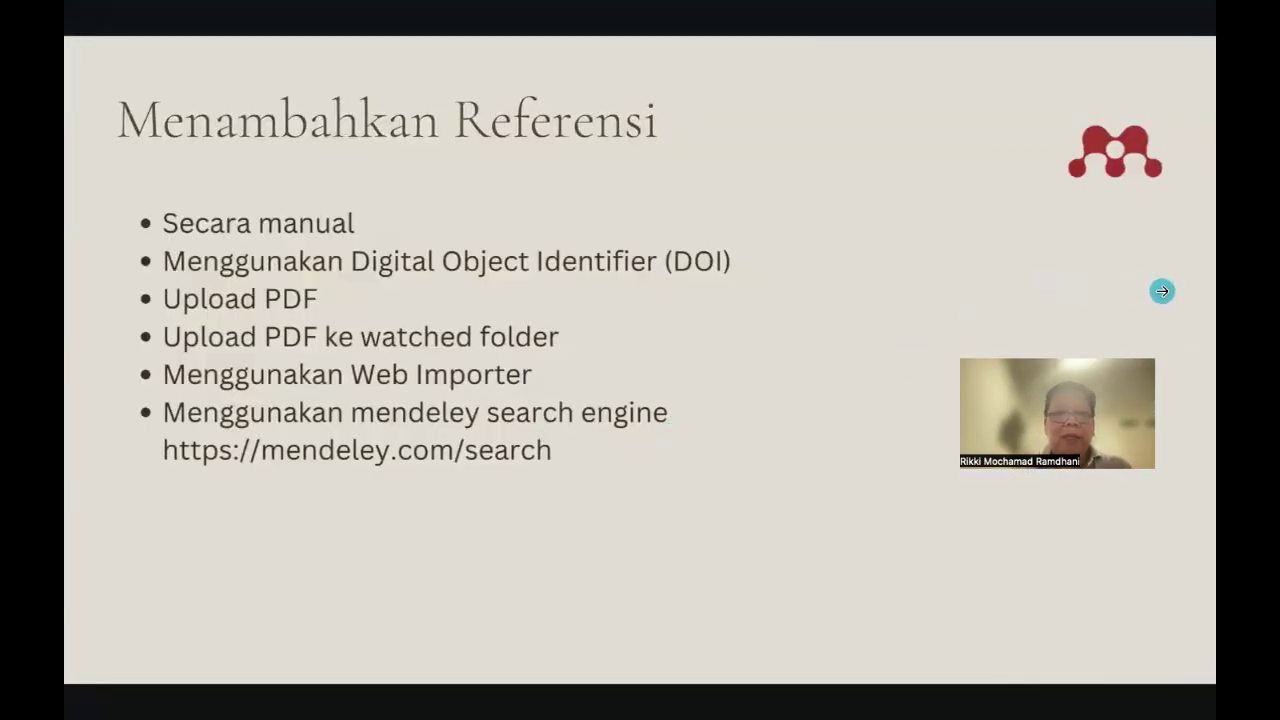
click(1162, 291)
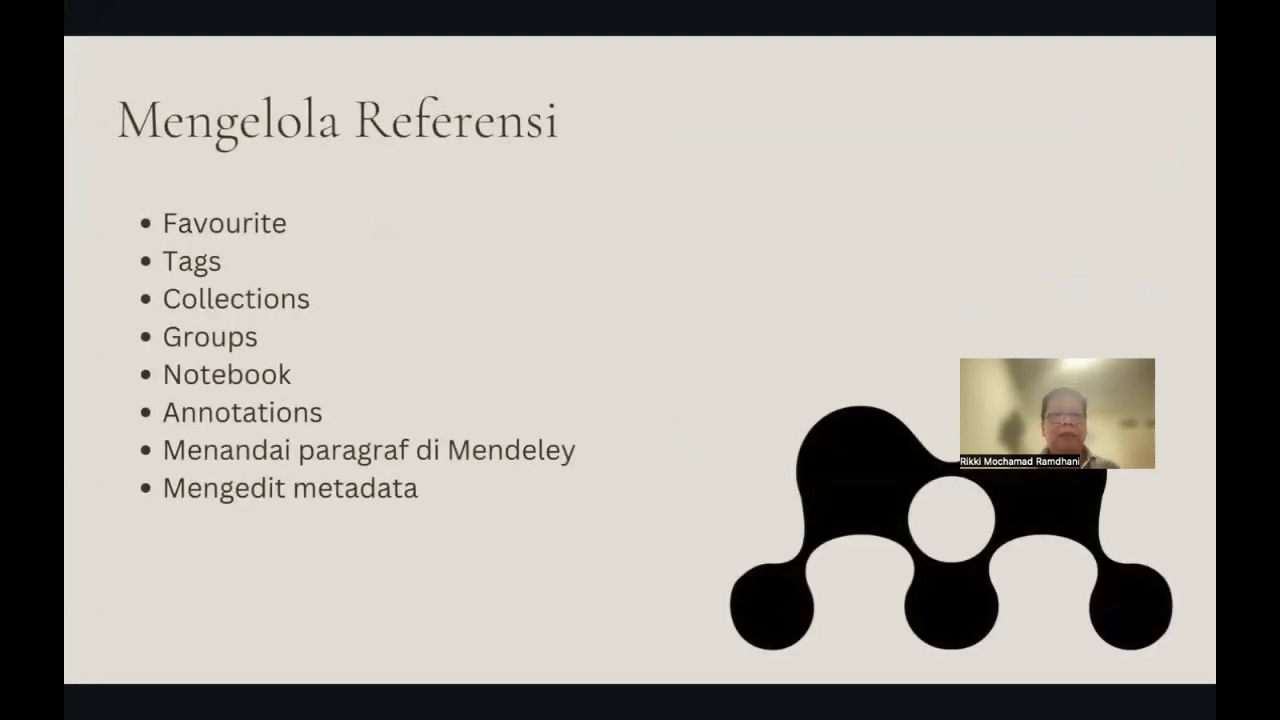
key(ctrl+Left)
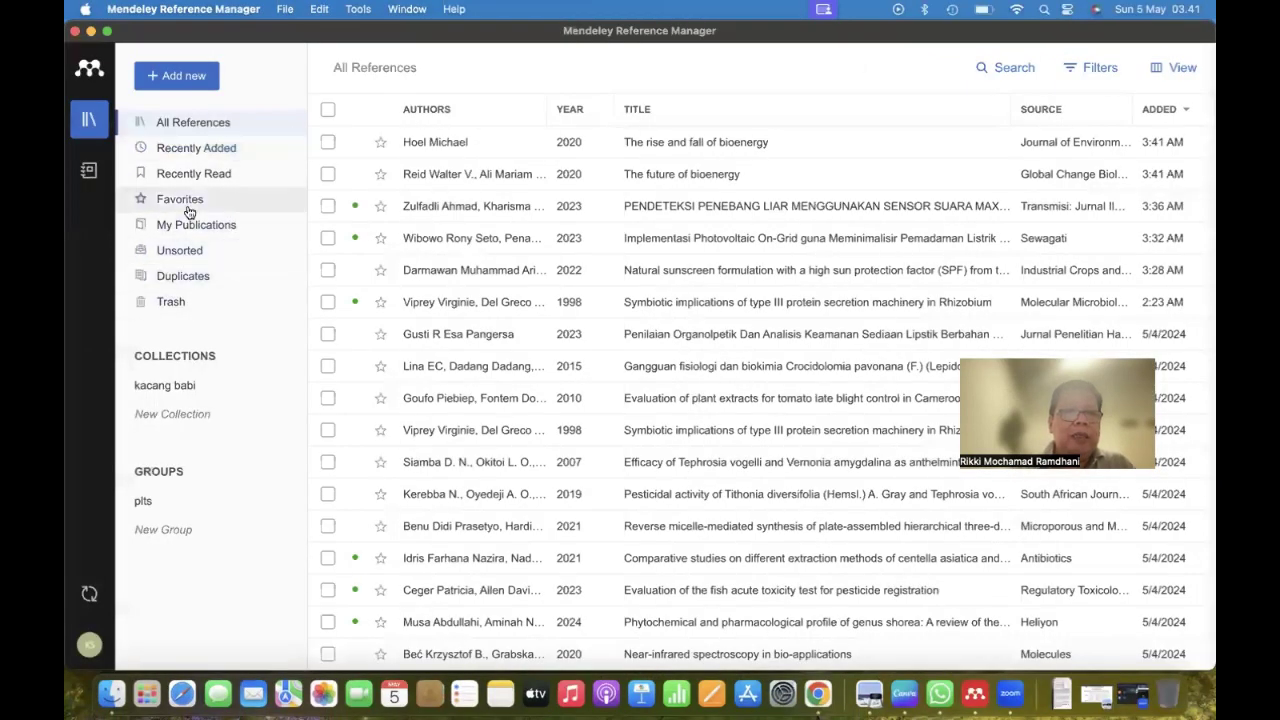
- Mark the 2010 tomato late blight control and 2019 Tithonia diversifolia pesticidal activity references as favorites, and view the Favorites list
click(186, 204)
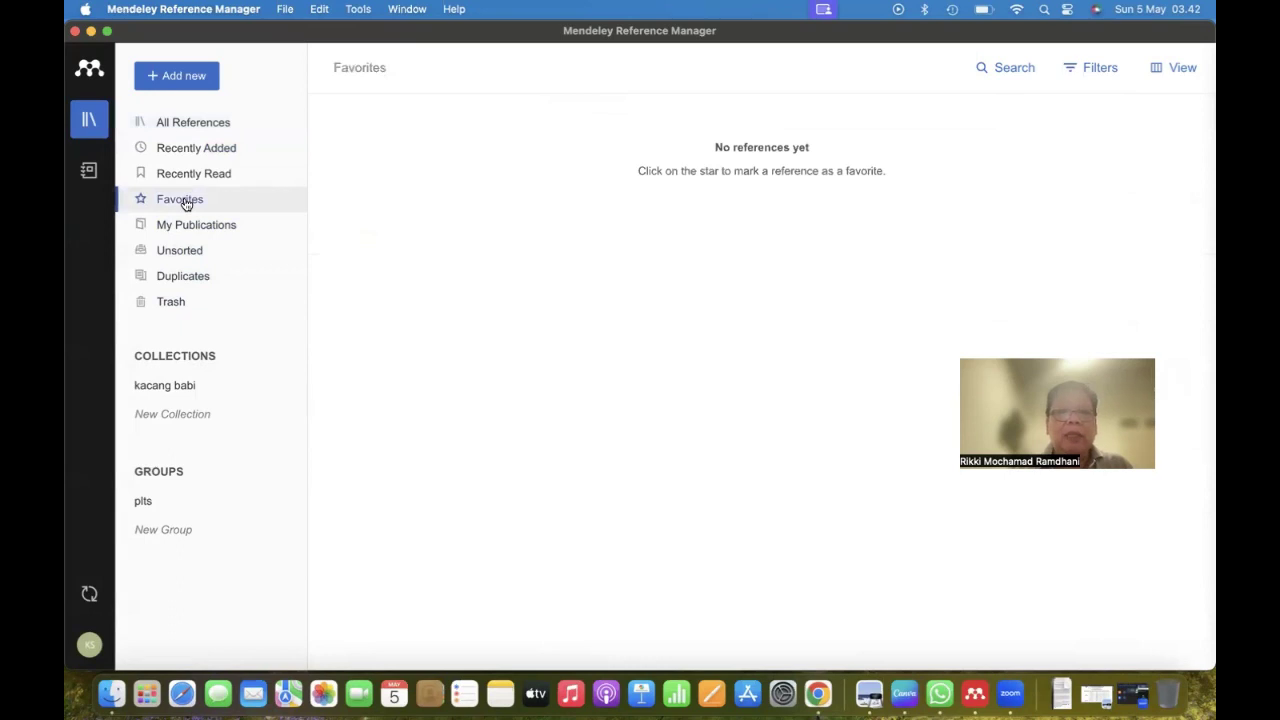
click(205, 133)
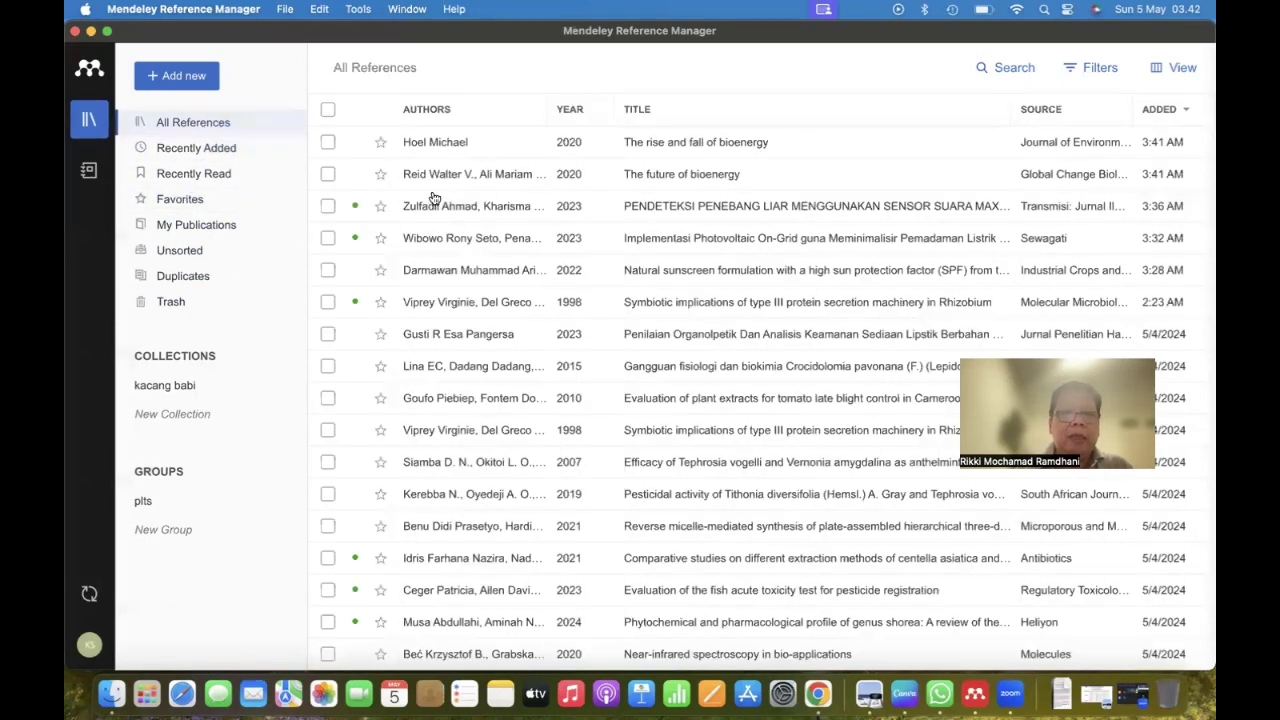
click(381, 398)
click(381, 494)
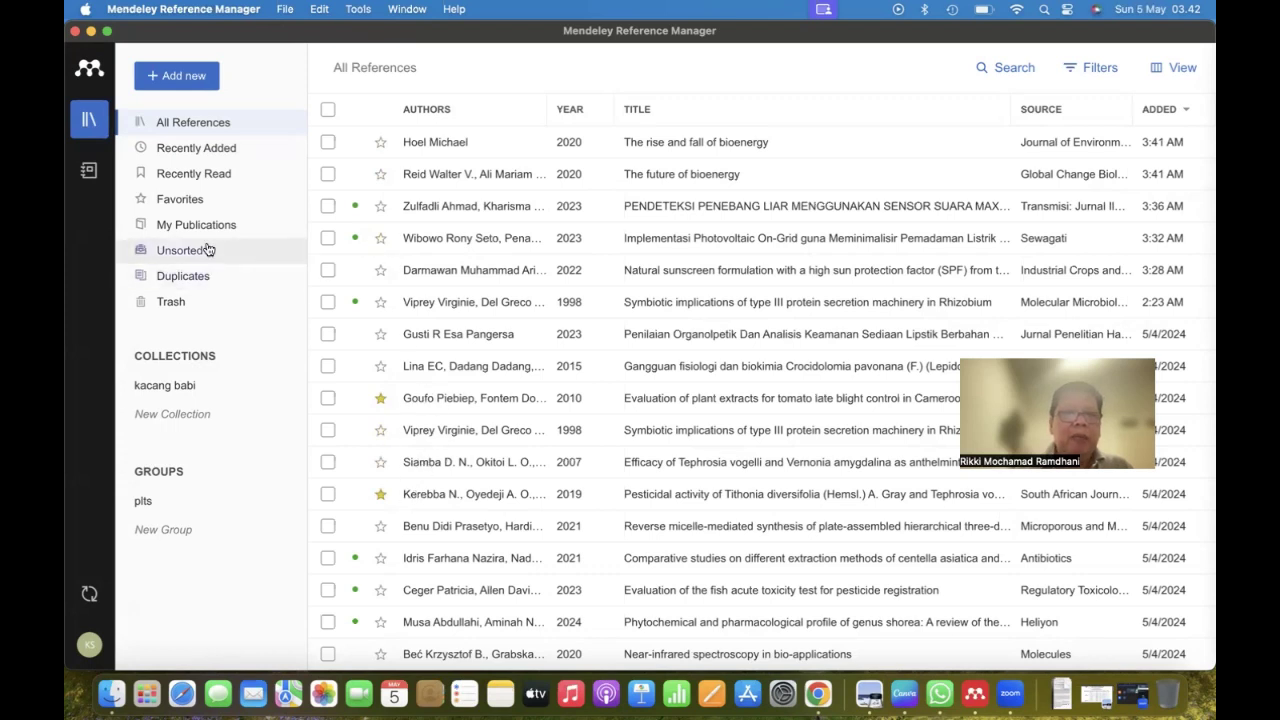
click(220, 203)
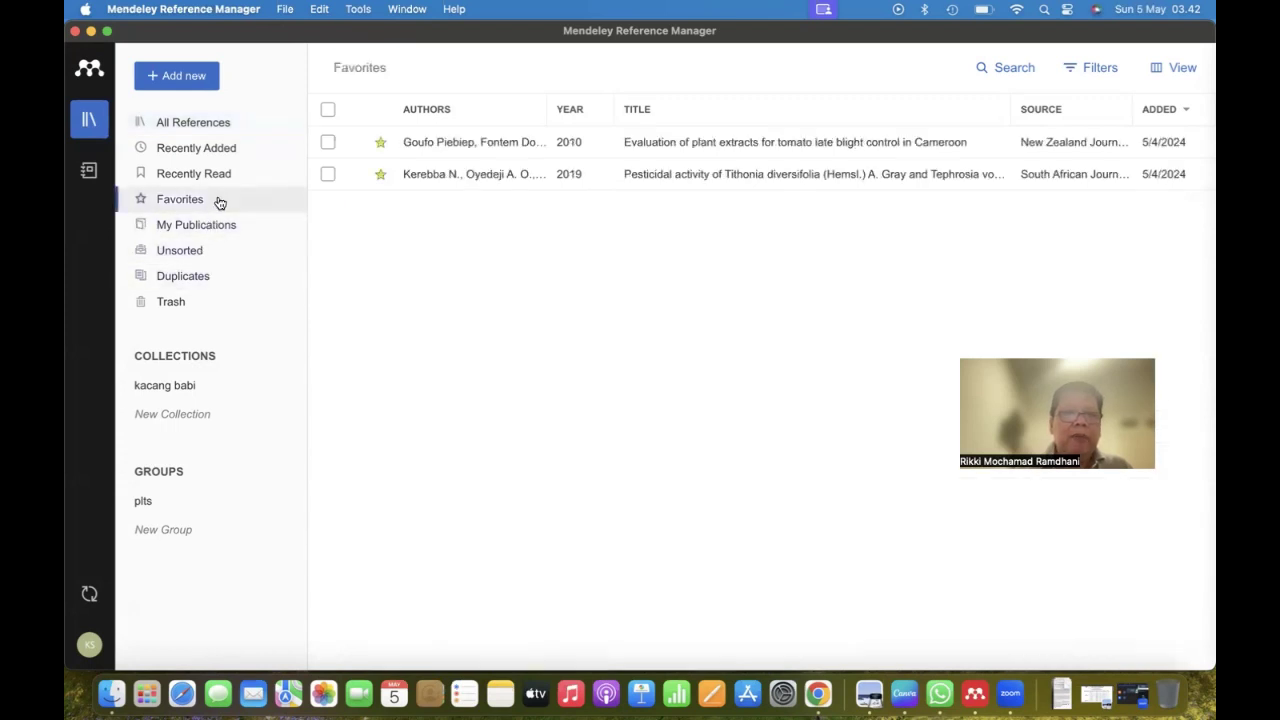
- Remove both references from Favorites and return to All References
click(381, 144)
click(381, 145)
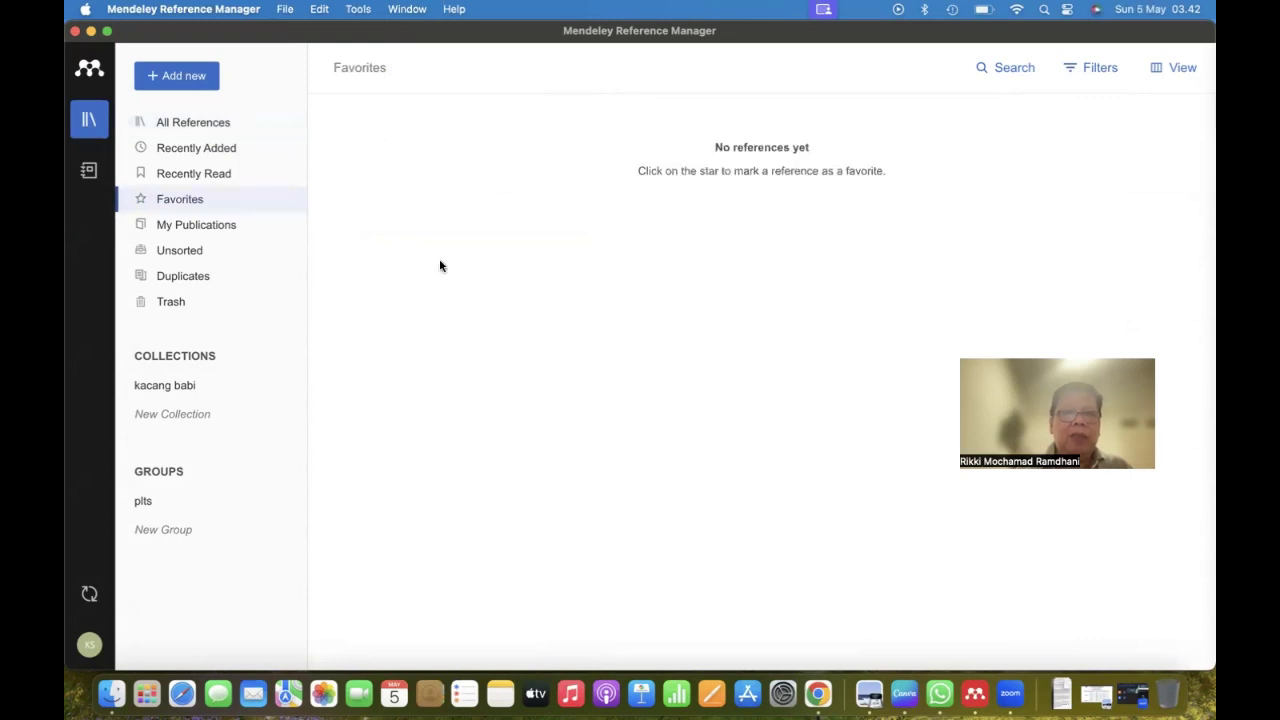
click(223, 125)
- Show the "Mengelola Referensi" slide again and switch to the Mendeley web library in the browser
key(ctrl+Right)
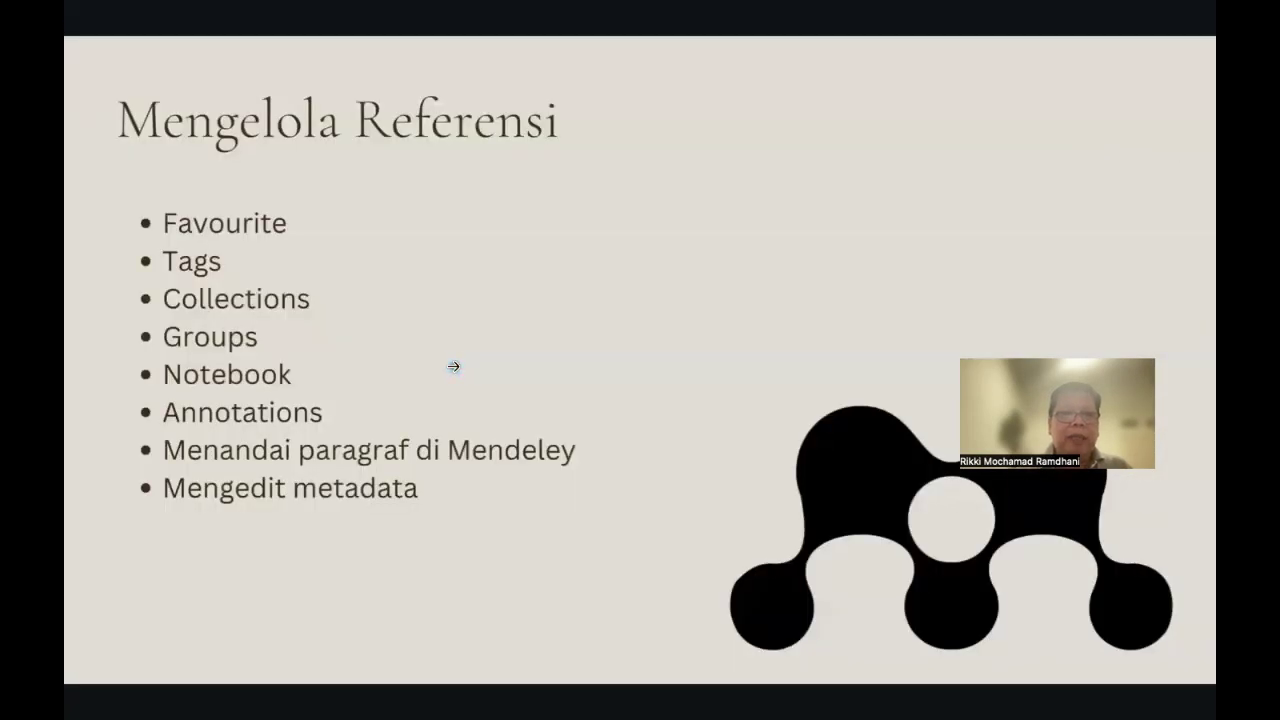
key(ctrl+Left)
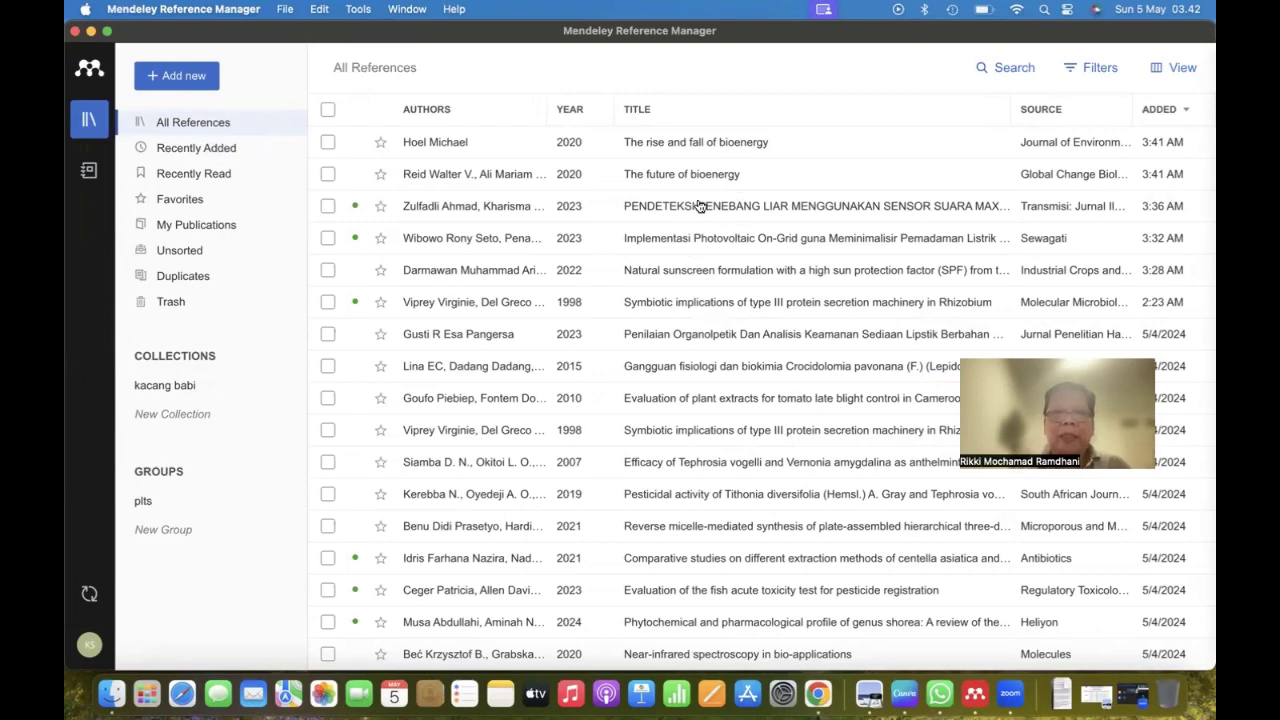
key(ctrl+Right)
key(ctrl+Right)
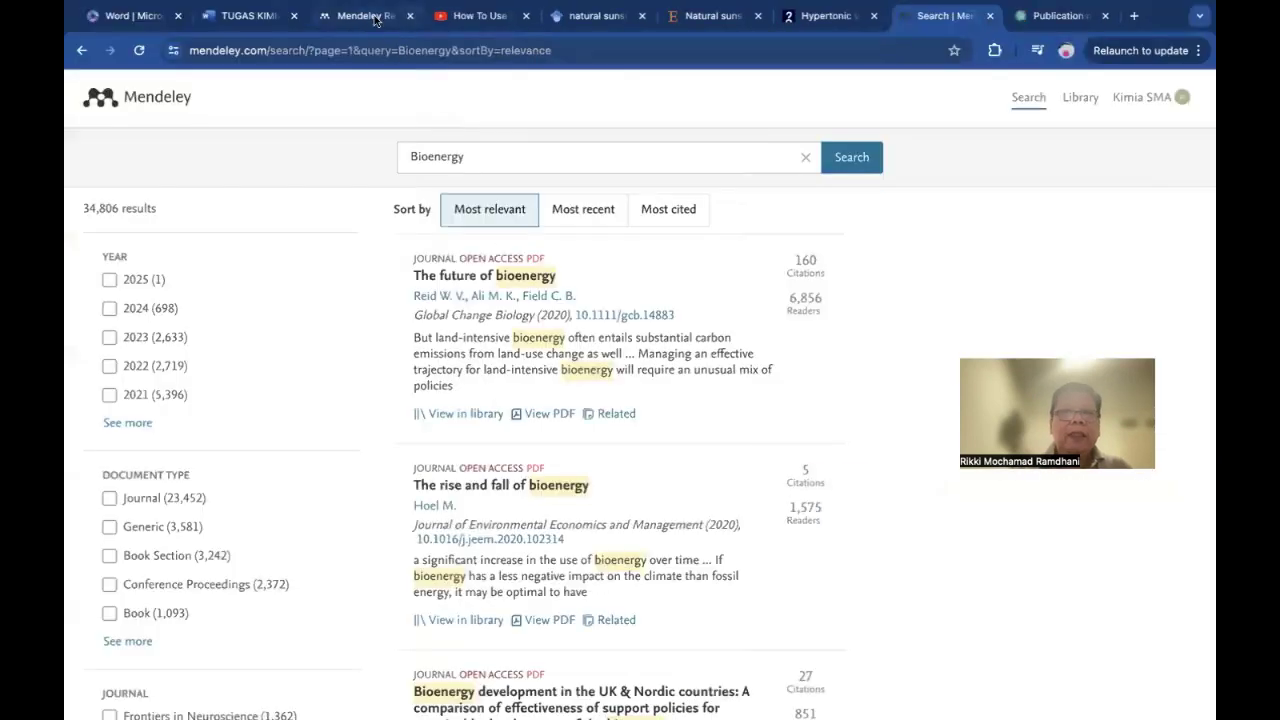
click(375, 20)
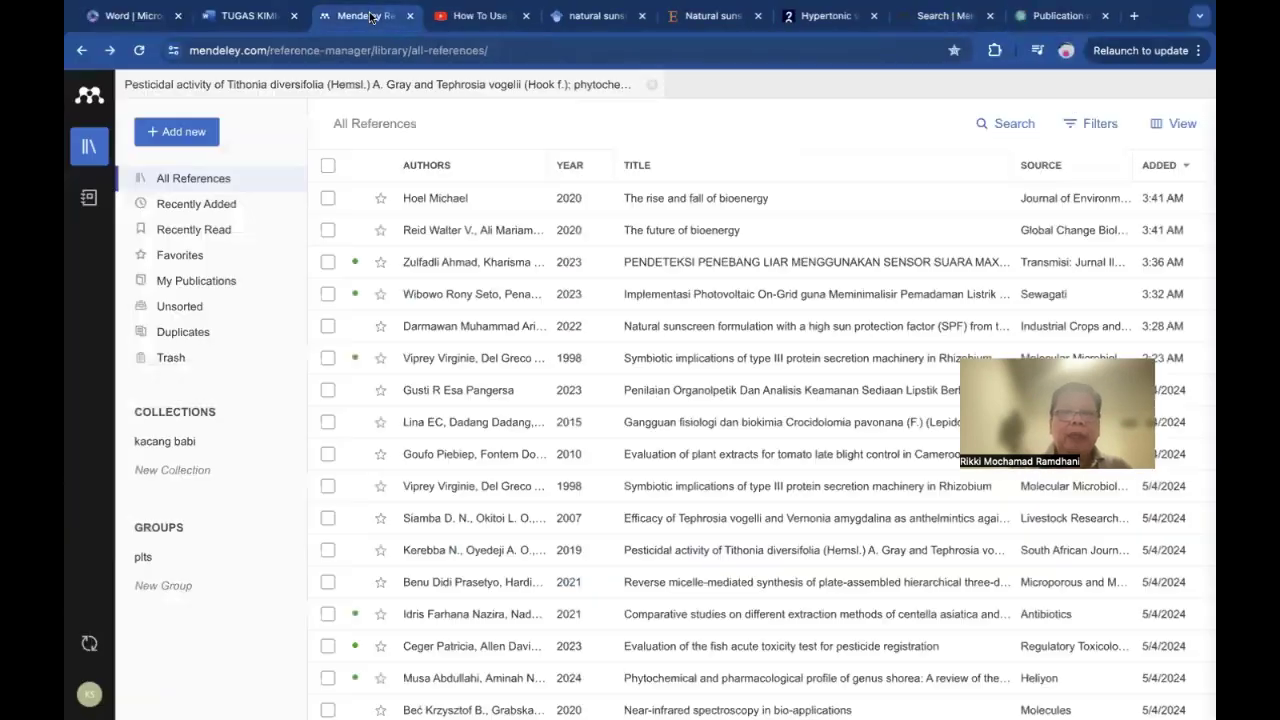
- Add the tag plts to the reference "PENDETEKSI PENEBANG LIAR MENGGUNAKAN SENSOR SUARA MAX4466 DI KAWASAN HUTAN"
click(679, 264)
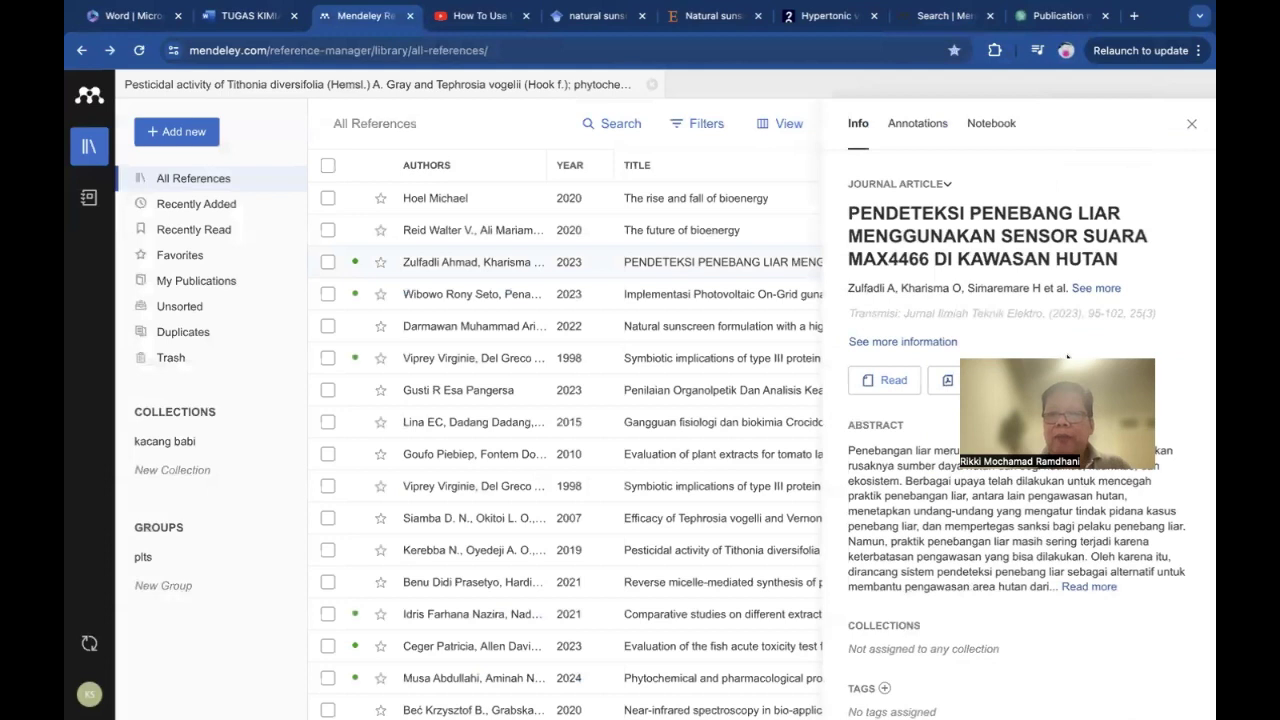
scroll(989, 510, down, 3)
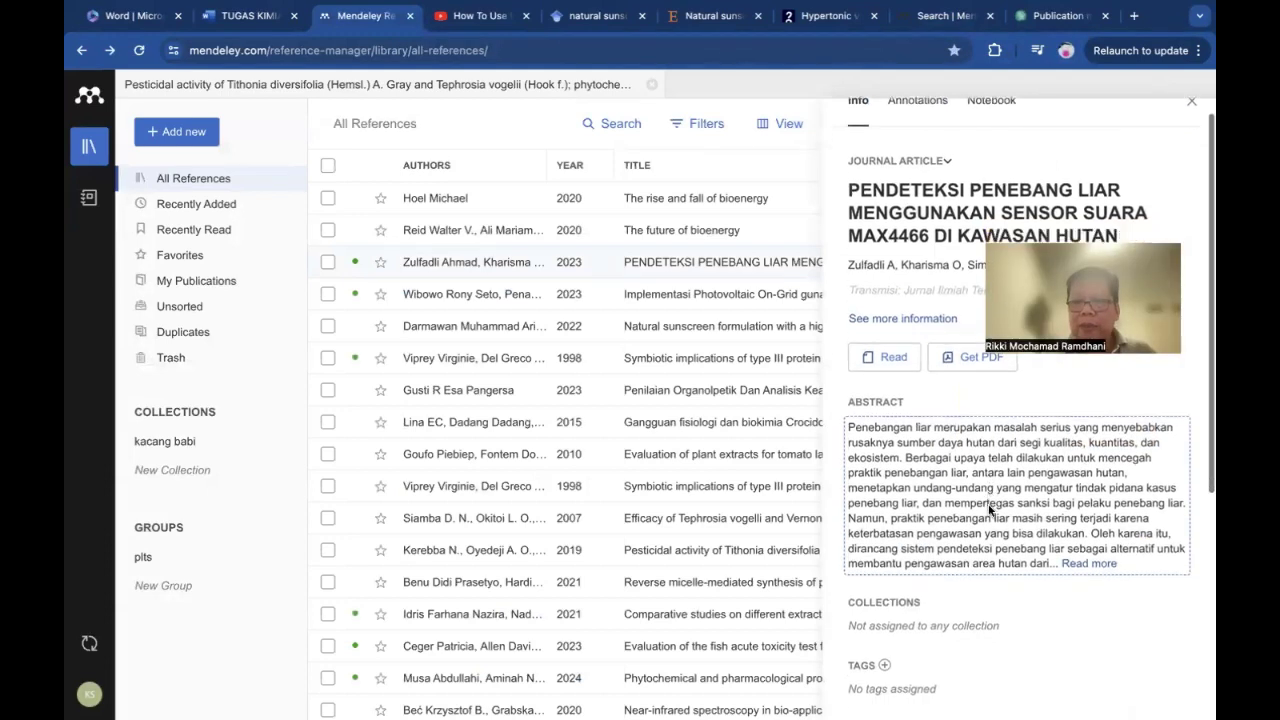
scroll(989, 510, down, 1)
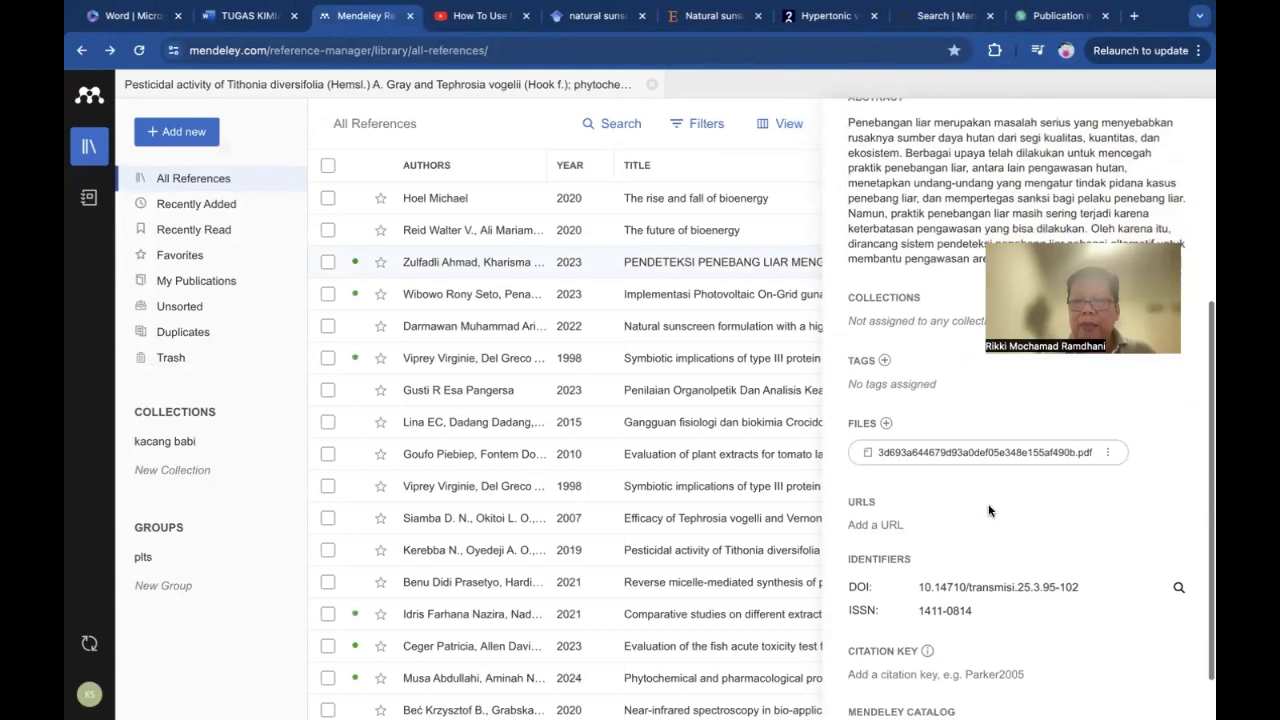
click(884, 360)
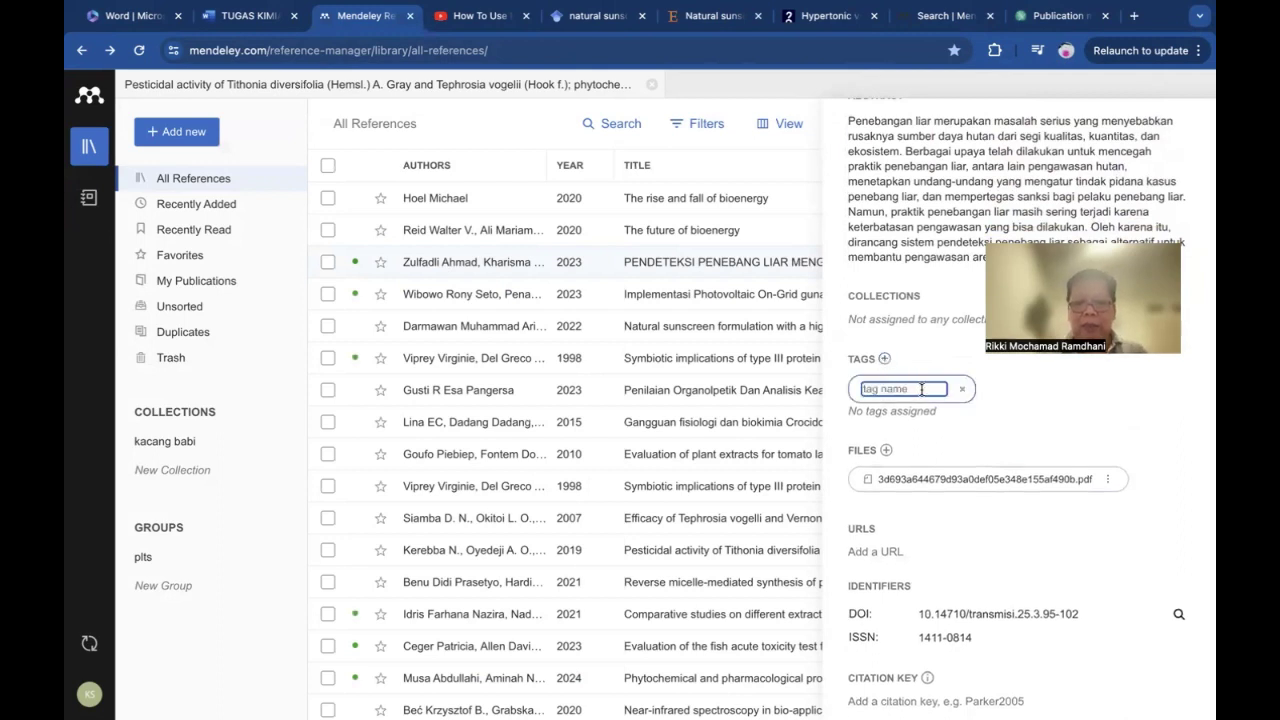
text(plts)
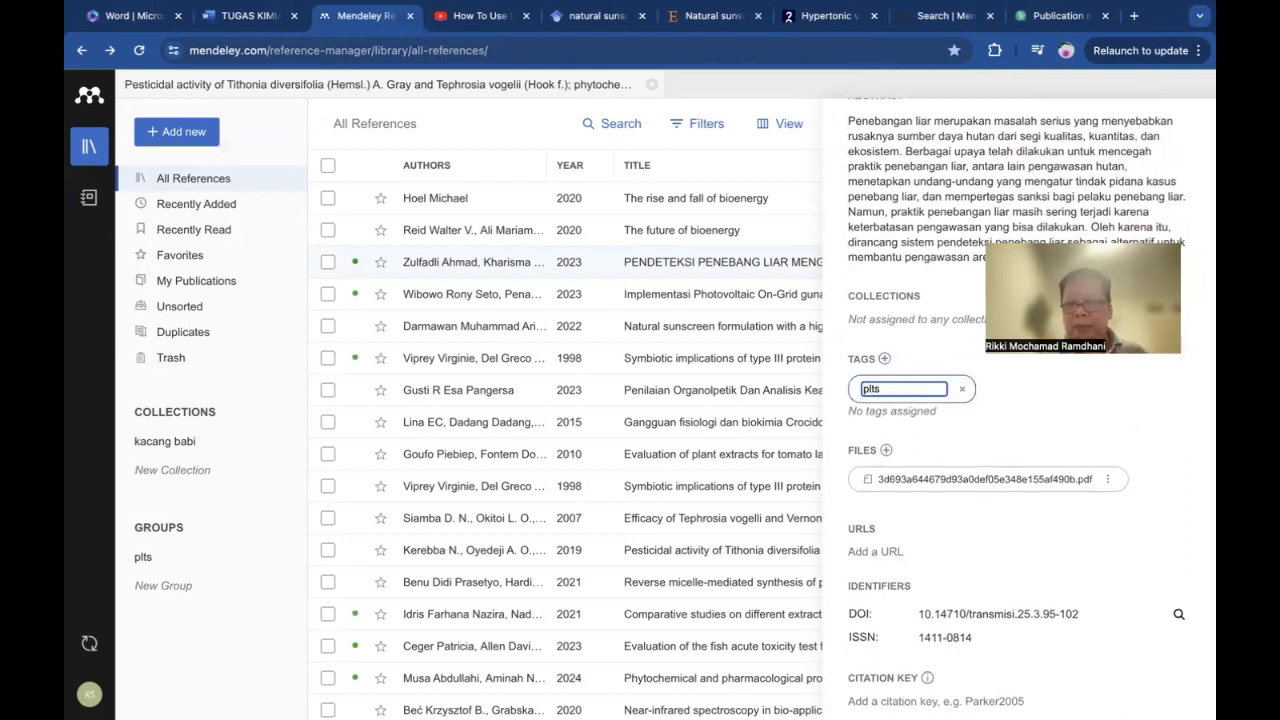
key(Return)
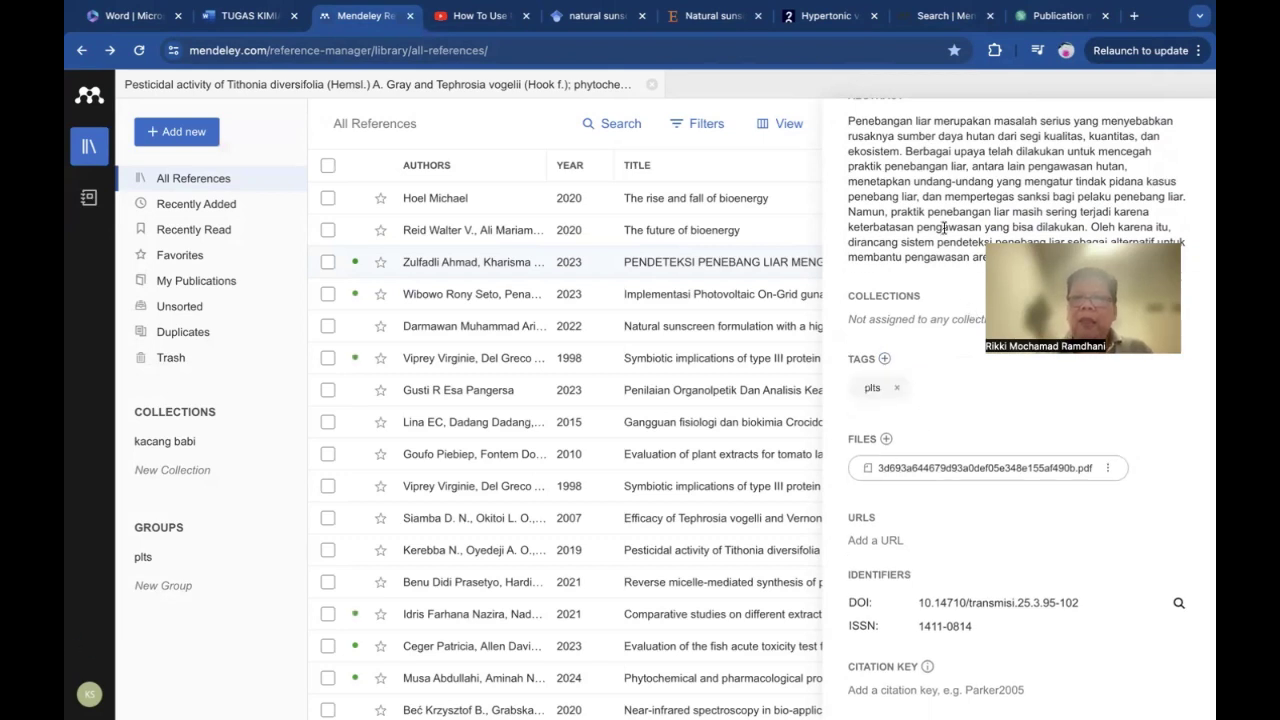
scroll(907, 171, up, 1)
scroll(907, 171, up, 5)
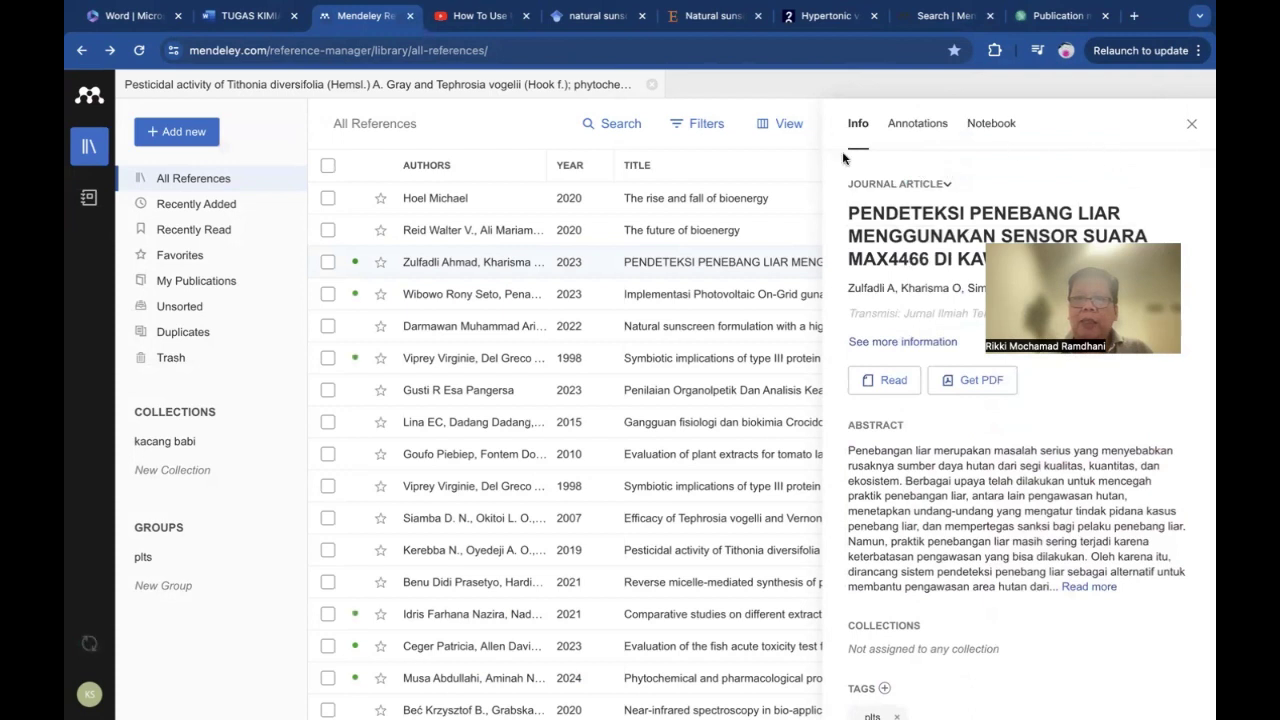
- Add the tag plts to the 2023 reference "Implementasi Photovoltaic On-Grid guna Meminimalisir Pemadaman Listrik Bergilir" and close its details
click(484, 295)
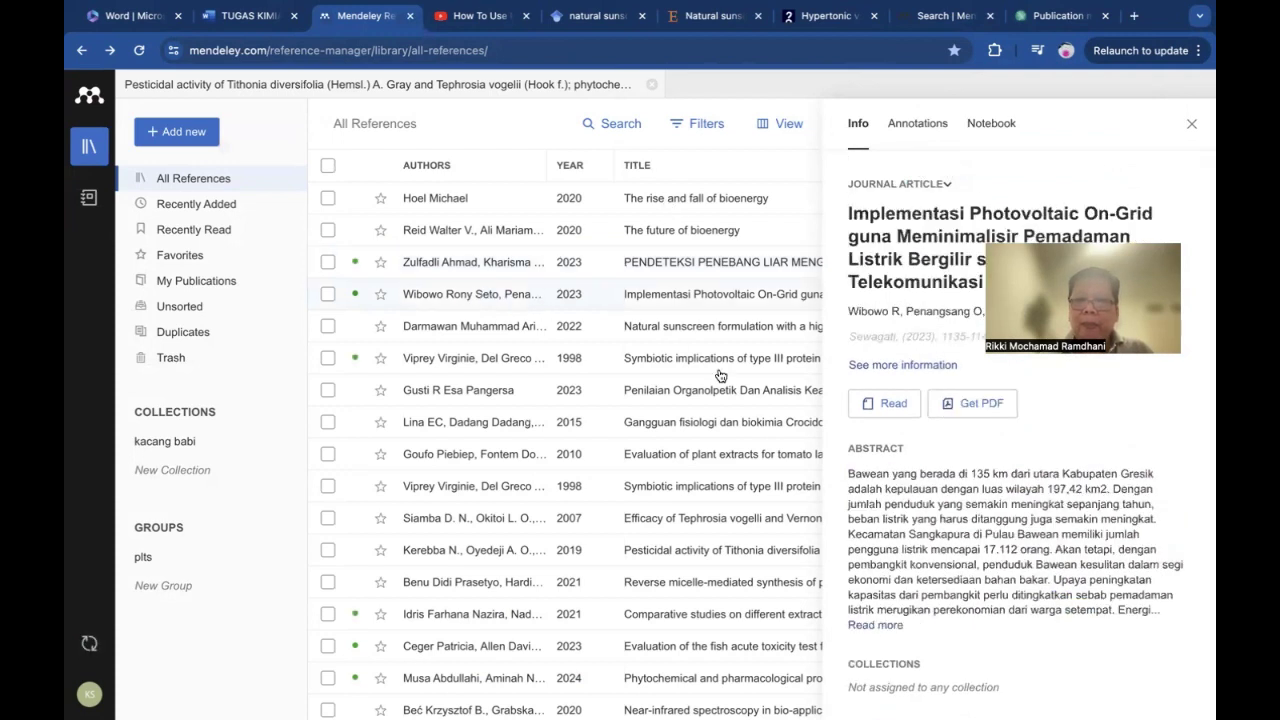
scroll(905, 465, down, 3)
scroll(907, 468, down, 1)
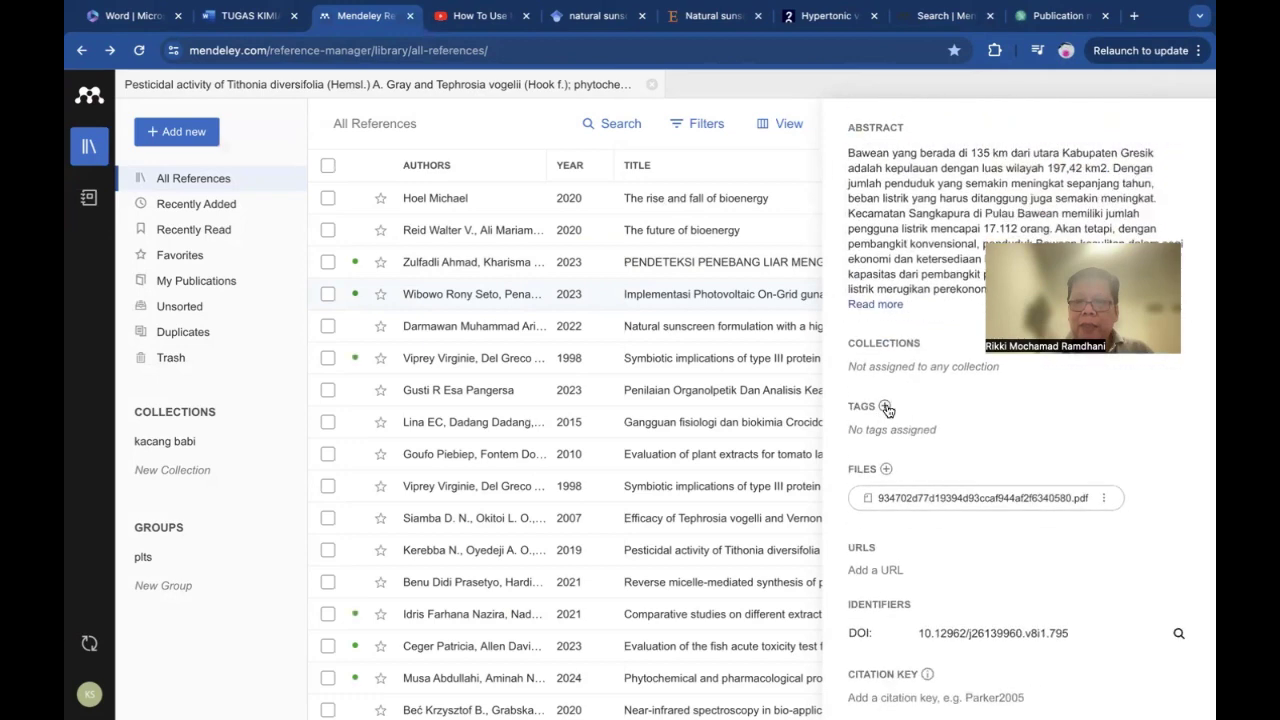
click(885, 406)
text(pl)
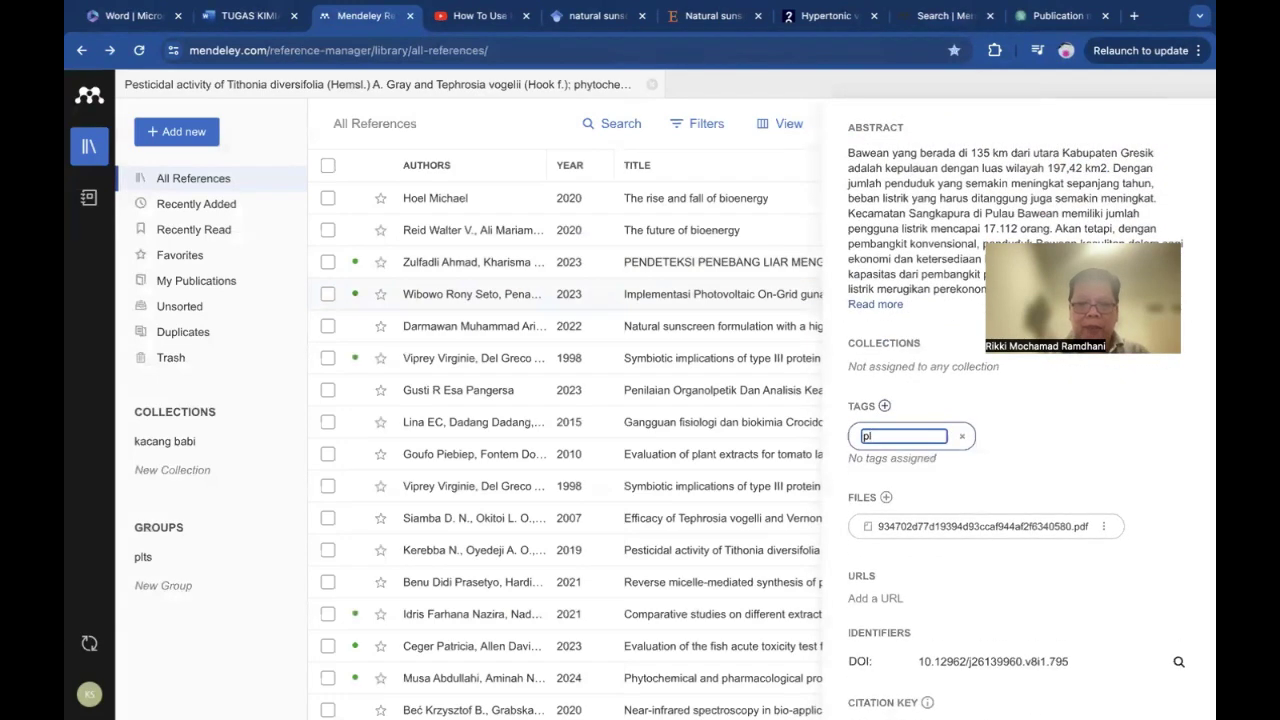
text(ts)
scroll(1056, 133, up, 5)
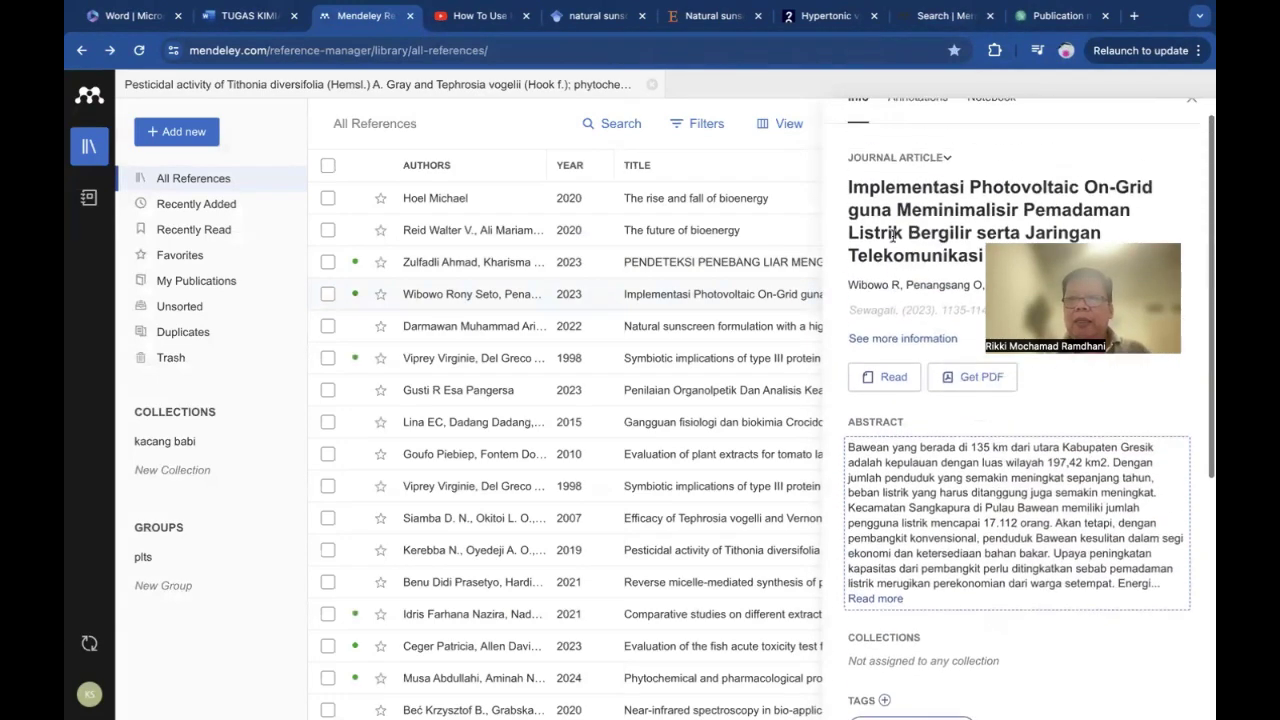
click(1188, 127)
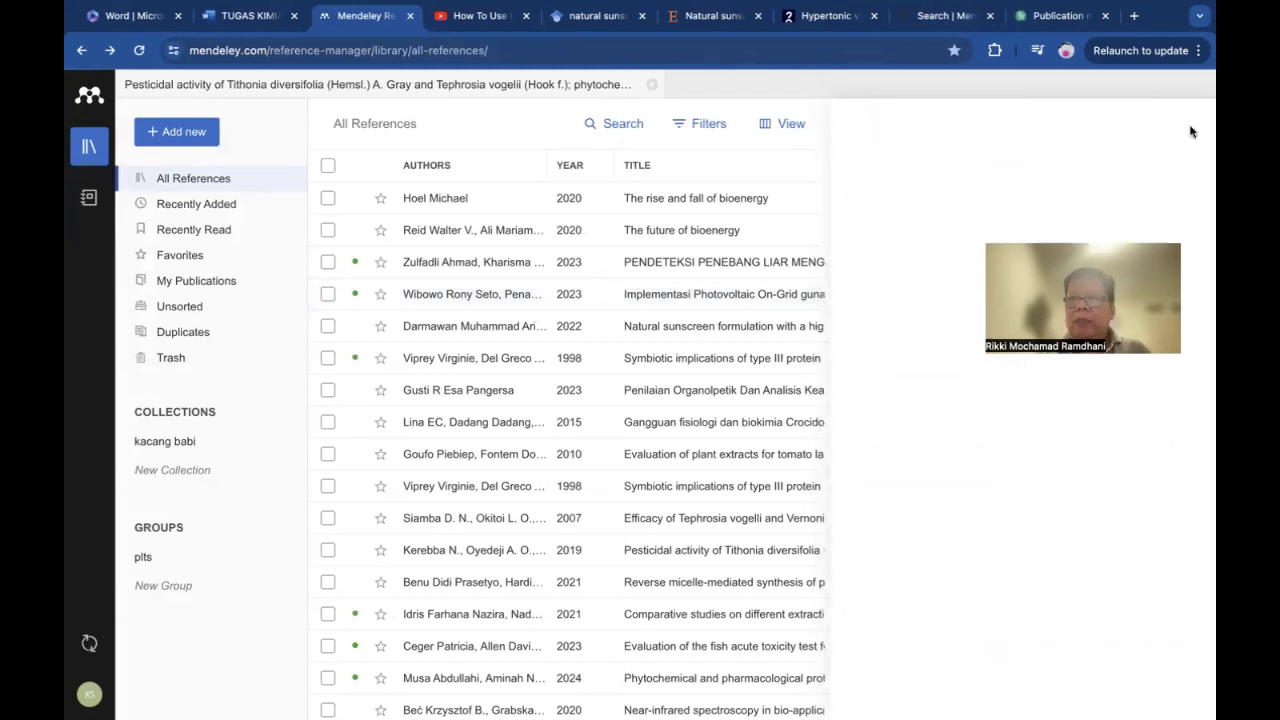
- Filter all references by the tag plts, and remove that filter
click(1100, 124)
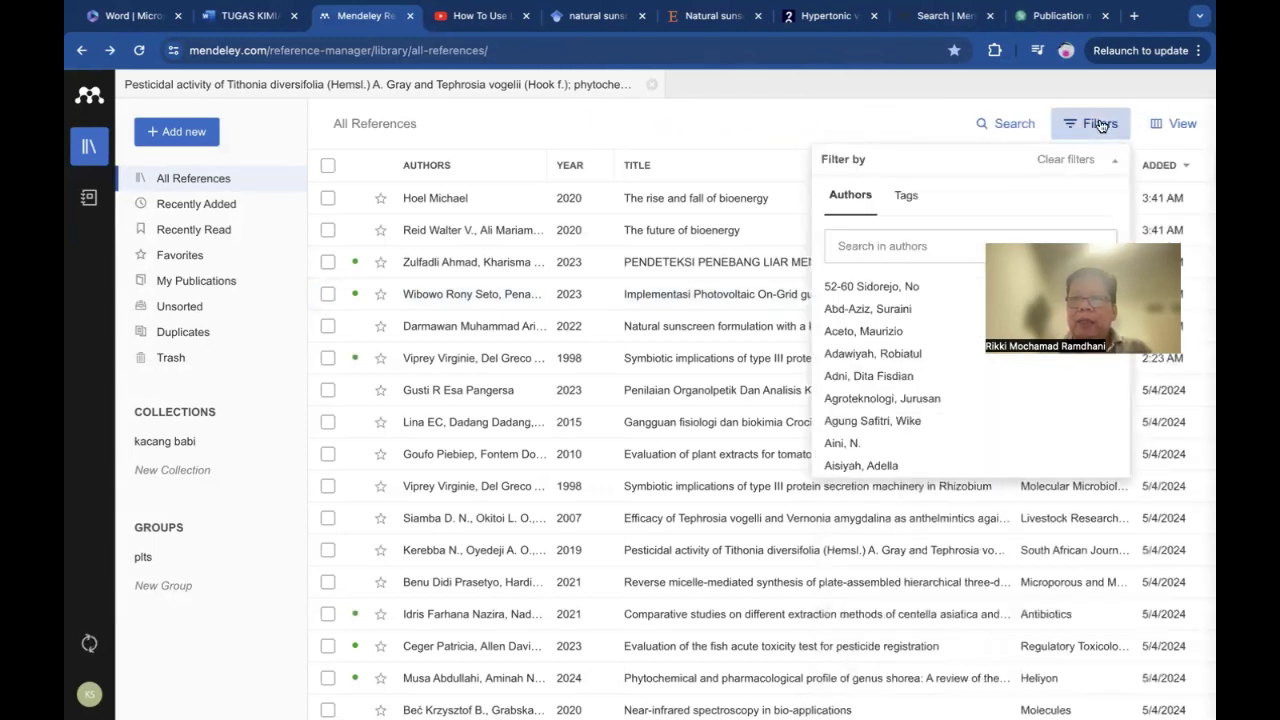
click(906, 197)
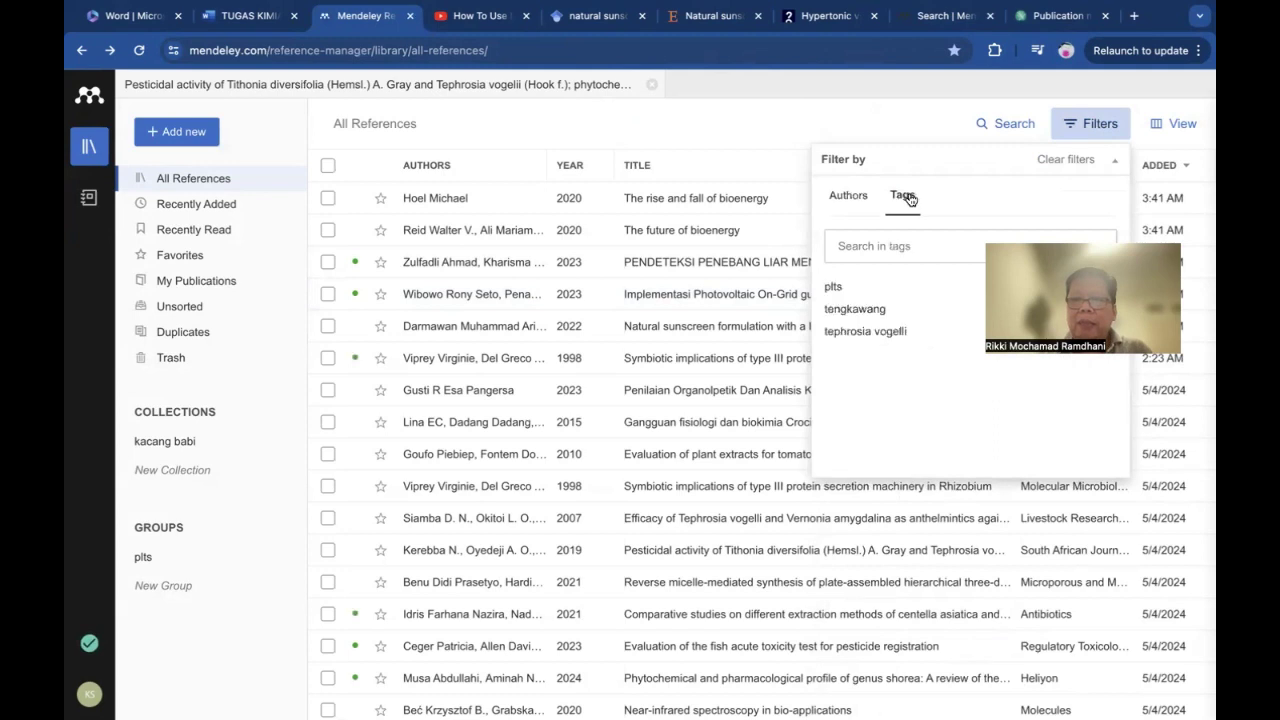
click(835, 287)
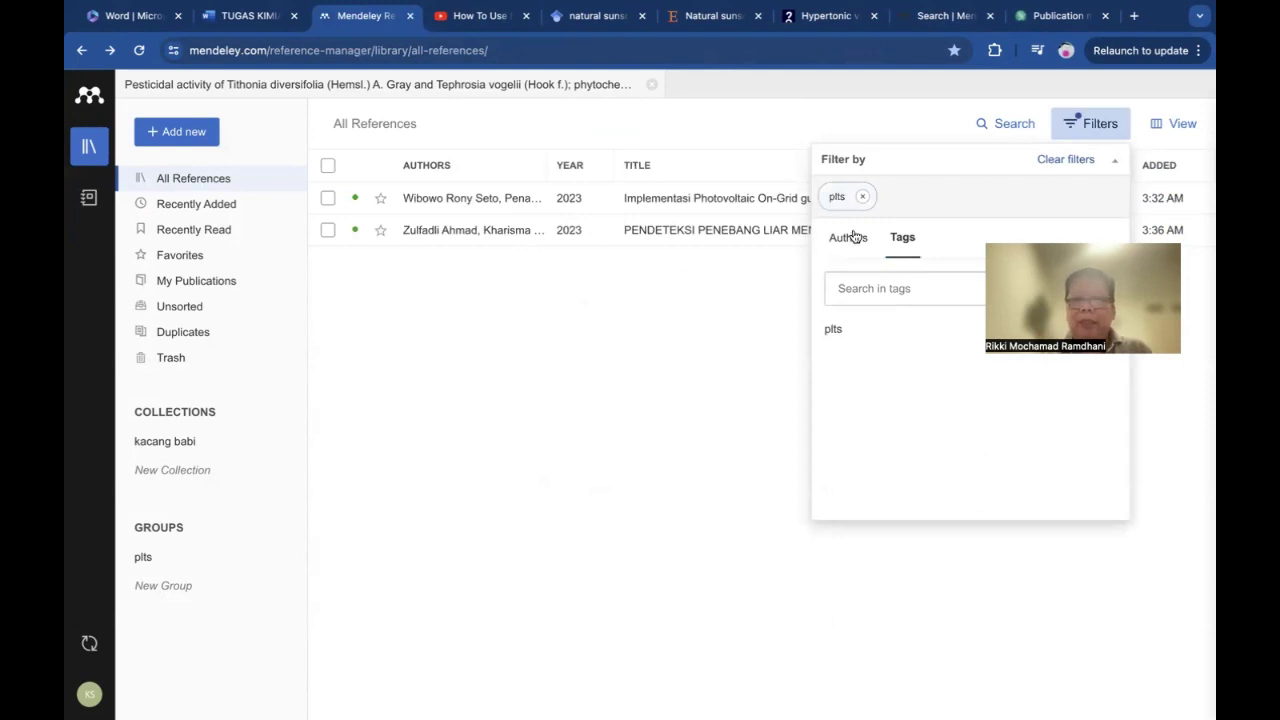
click(863, 199)
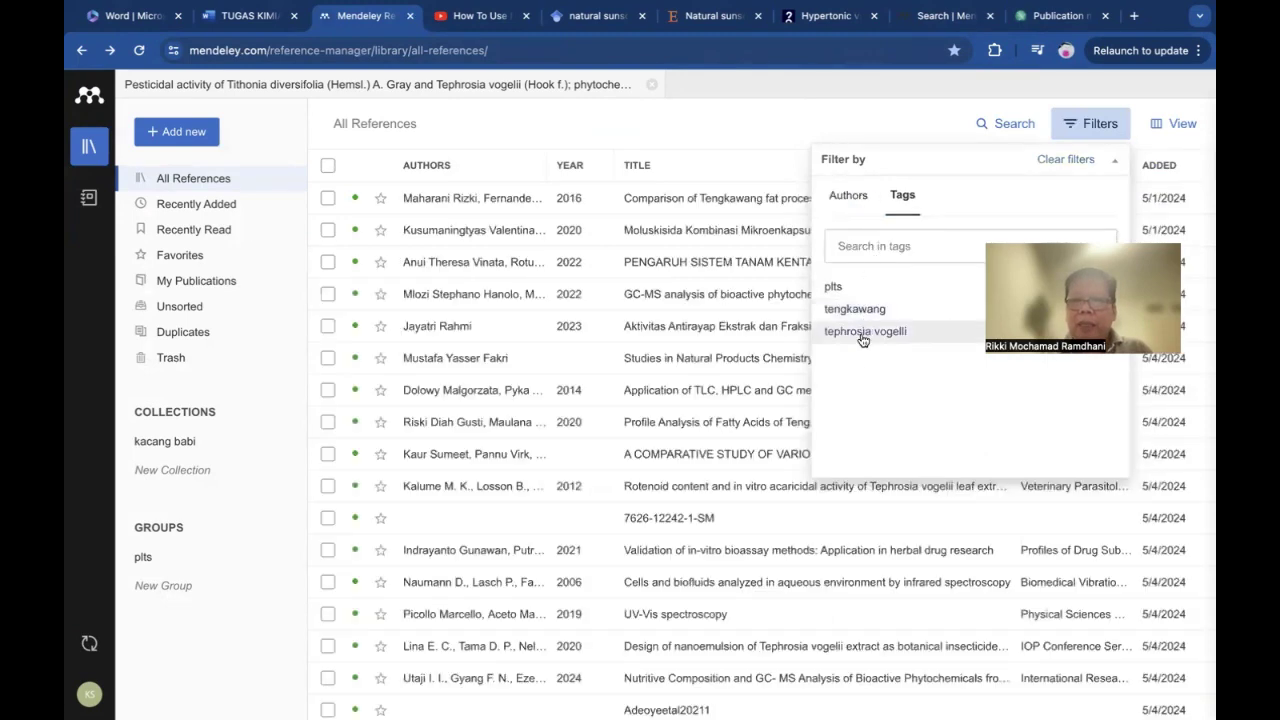
- Filter the references by the tag tephrosia vogelli, clear it, and close the filter options and any opened reference details
click(861, 332)
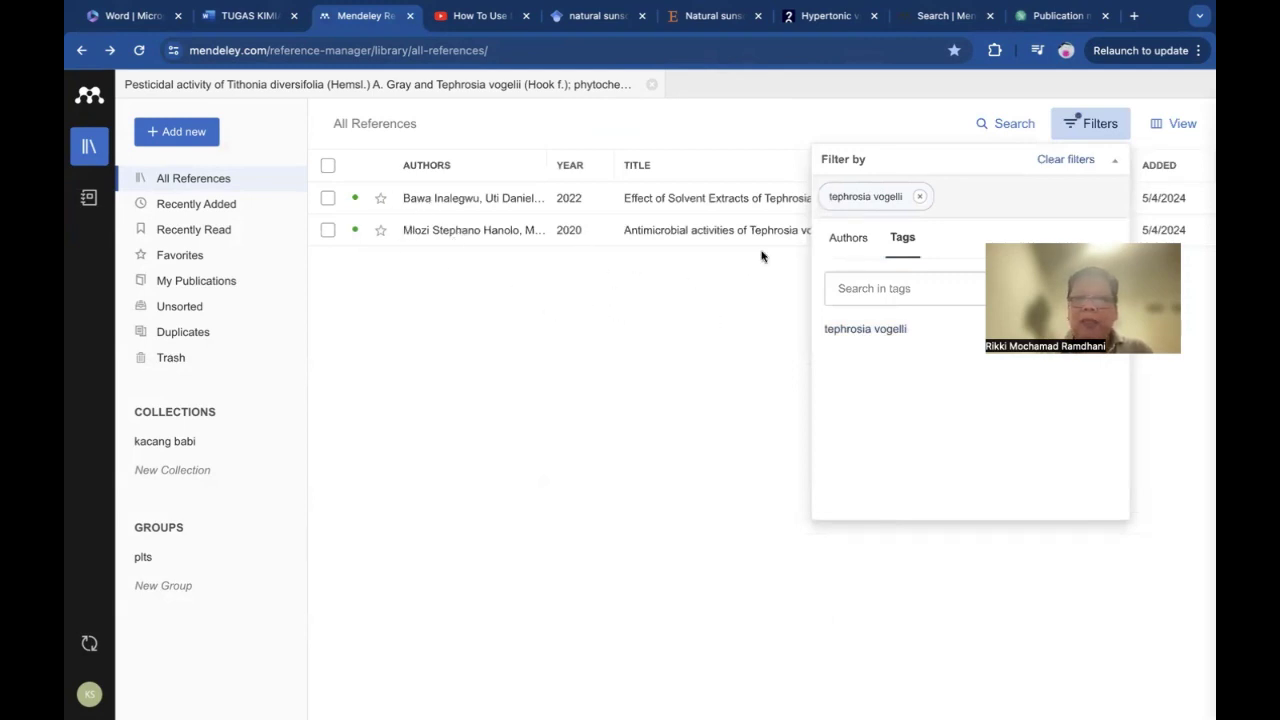
click(1093, 127)
click(1094, 123)
click(920, 200)
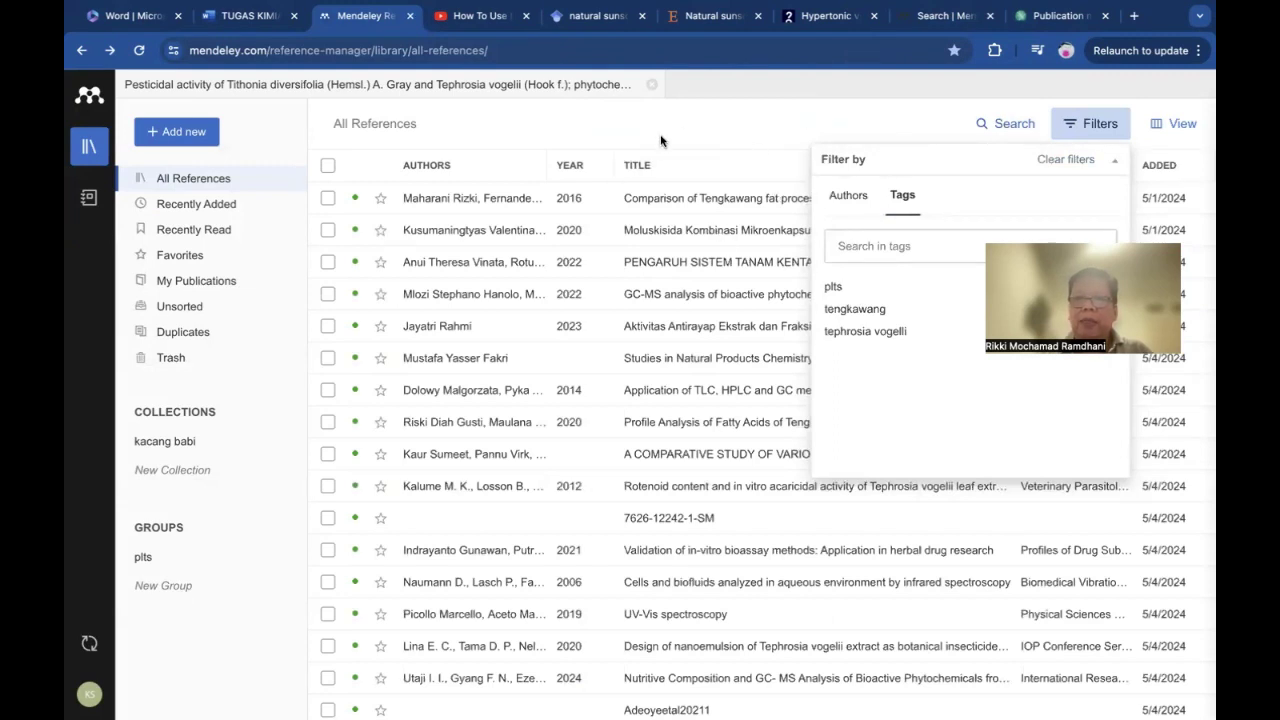
click(576, 203)
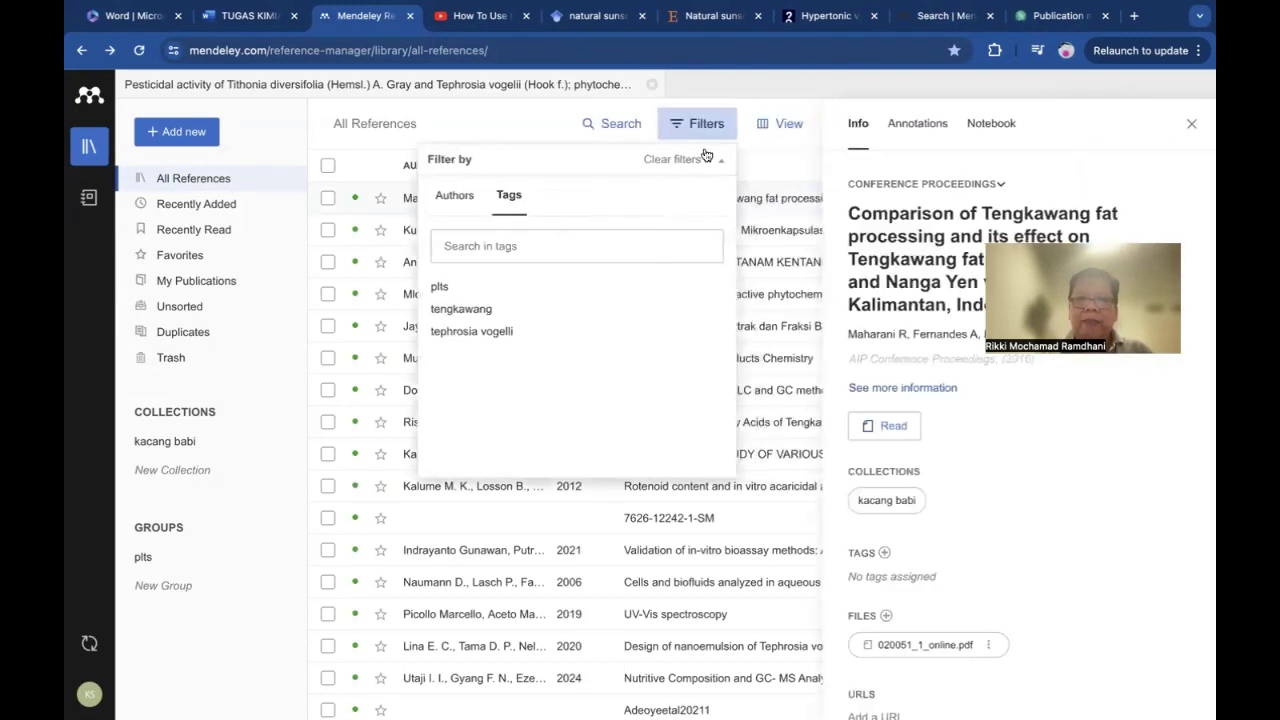
click(358, 320)
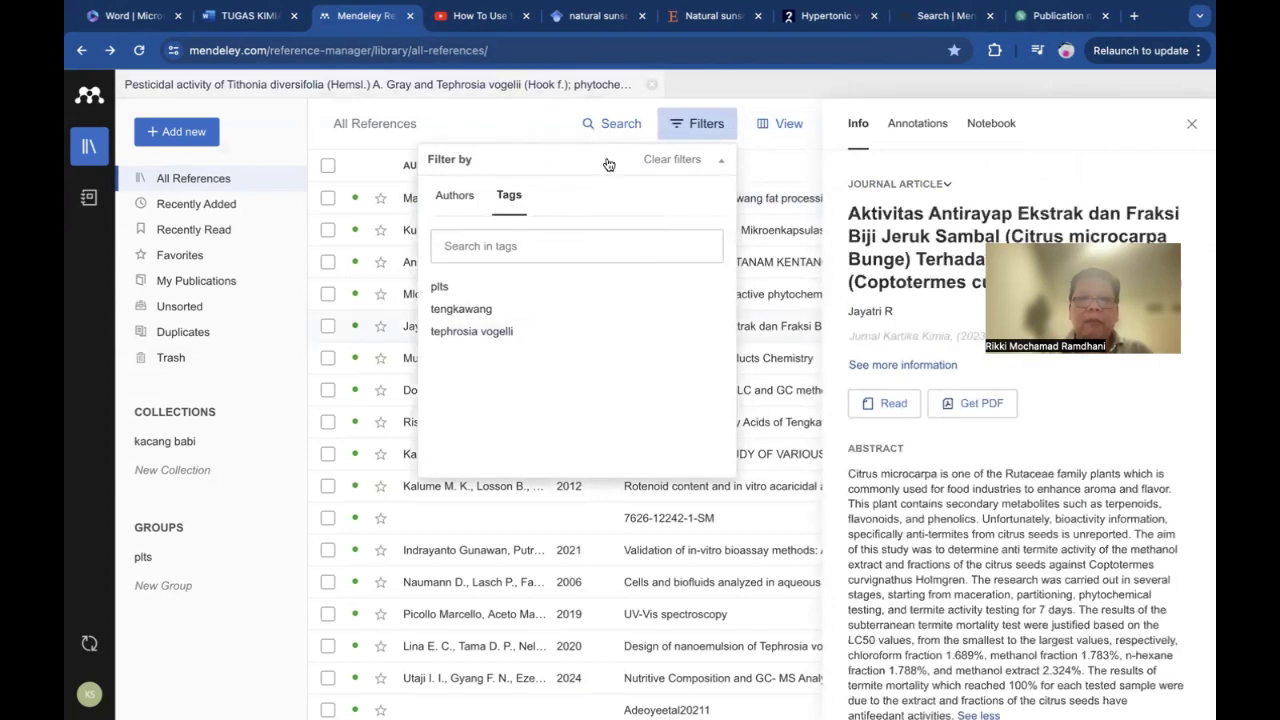
click(714, 162)
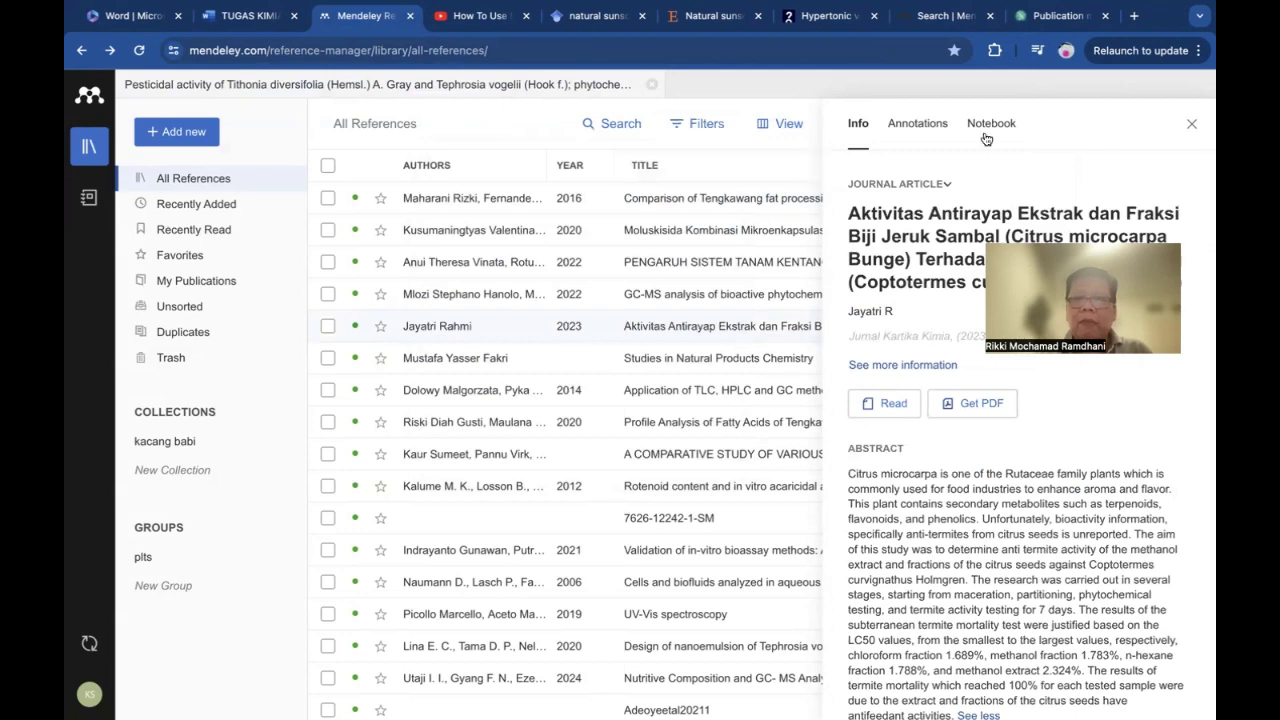
click(1194, 126)
- Create a new collection named plts in the Mendeley library
key(ctrl+Left)
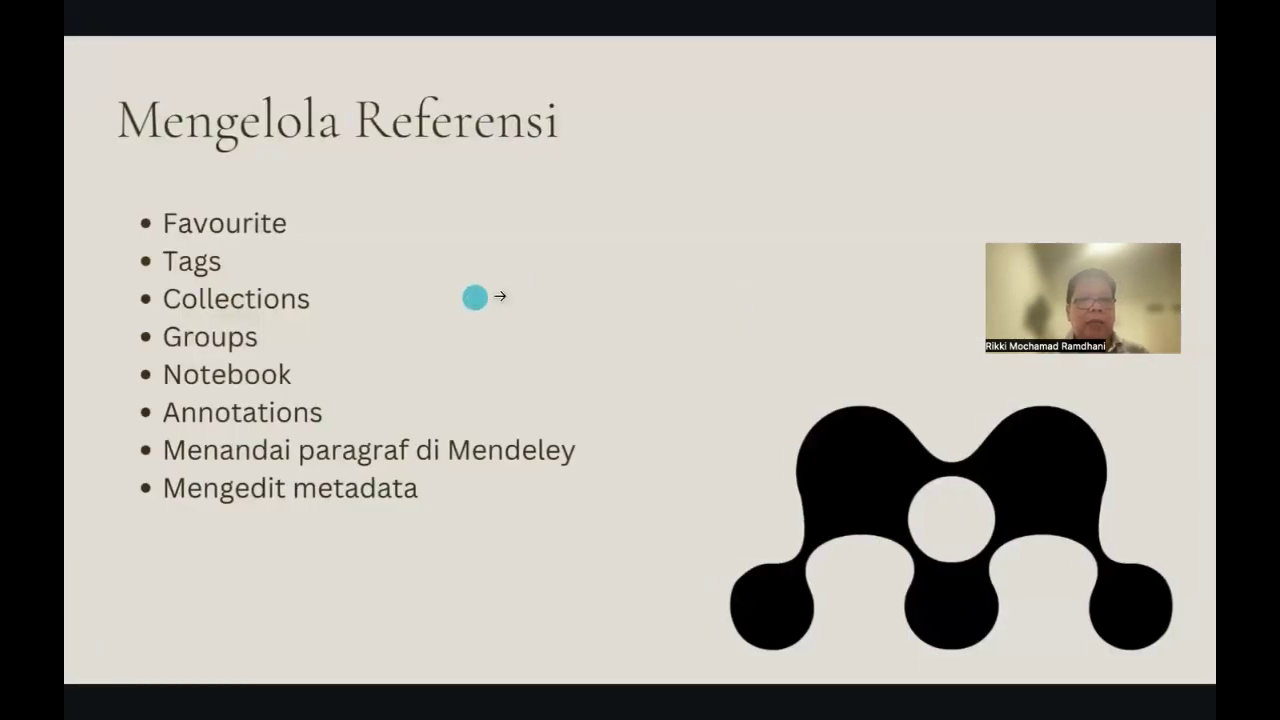
key(ctrl+Right)
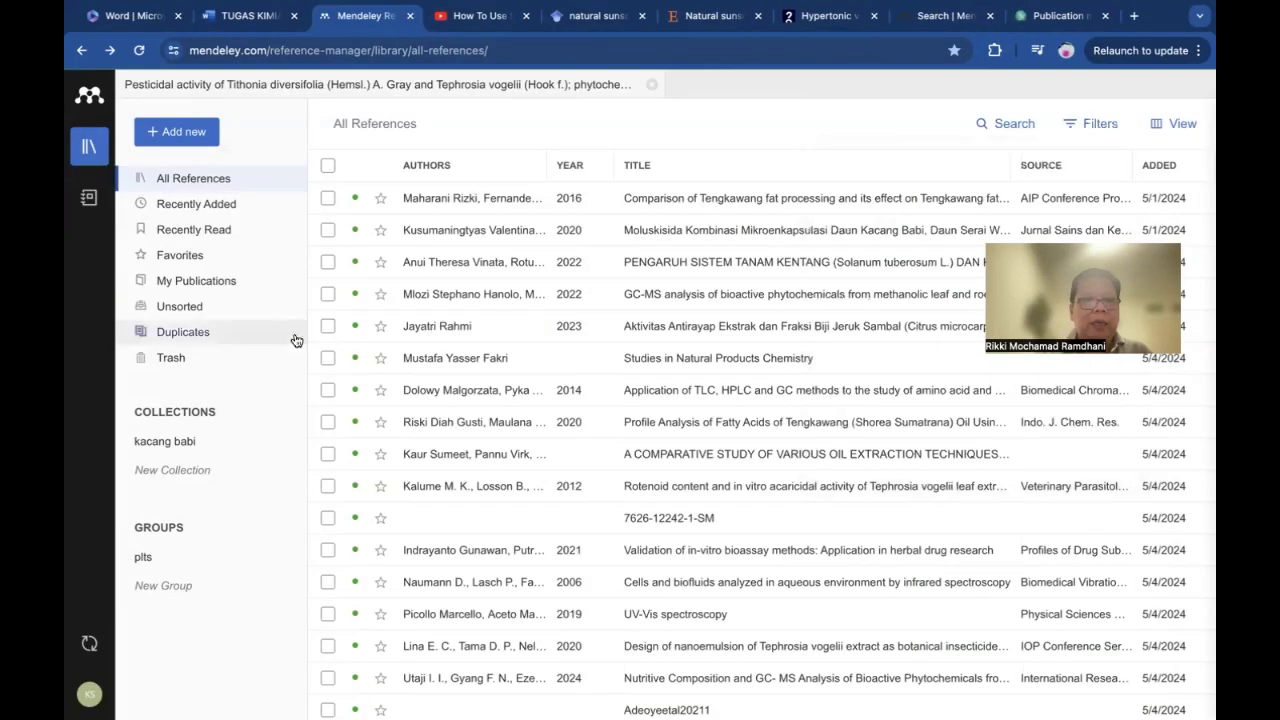
double_click(207, 446)
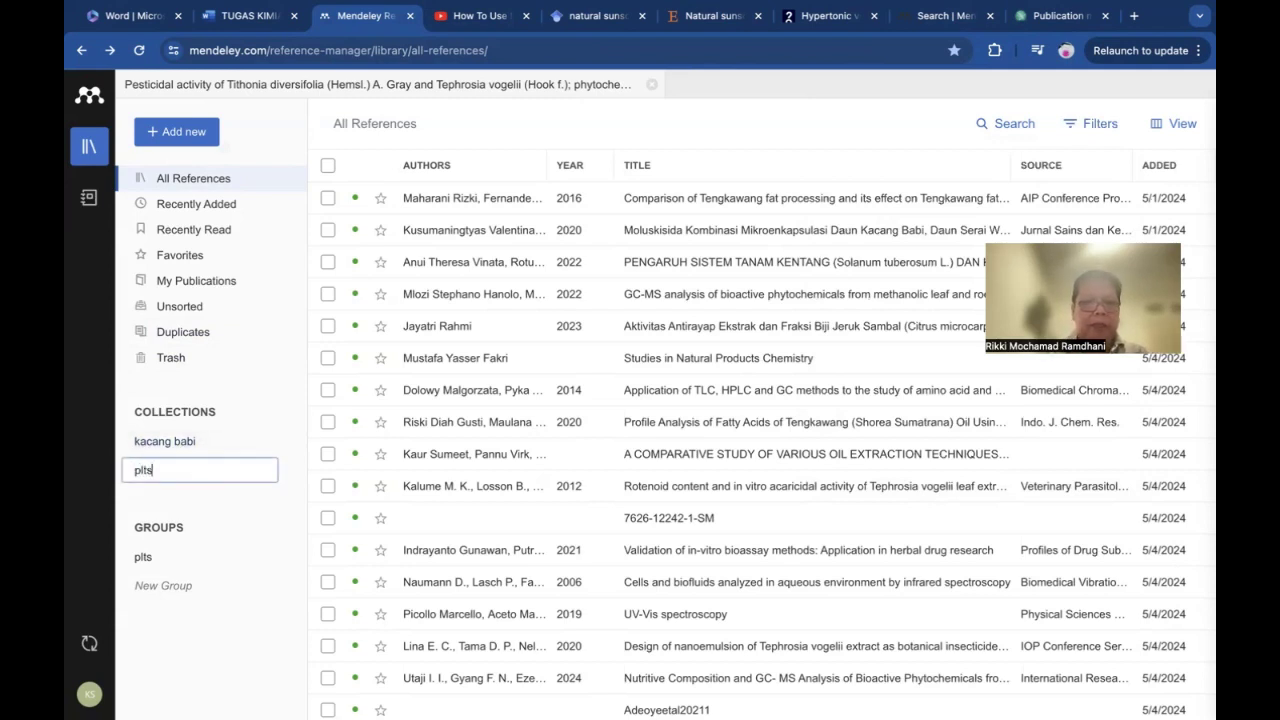
key(Return)
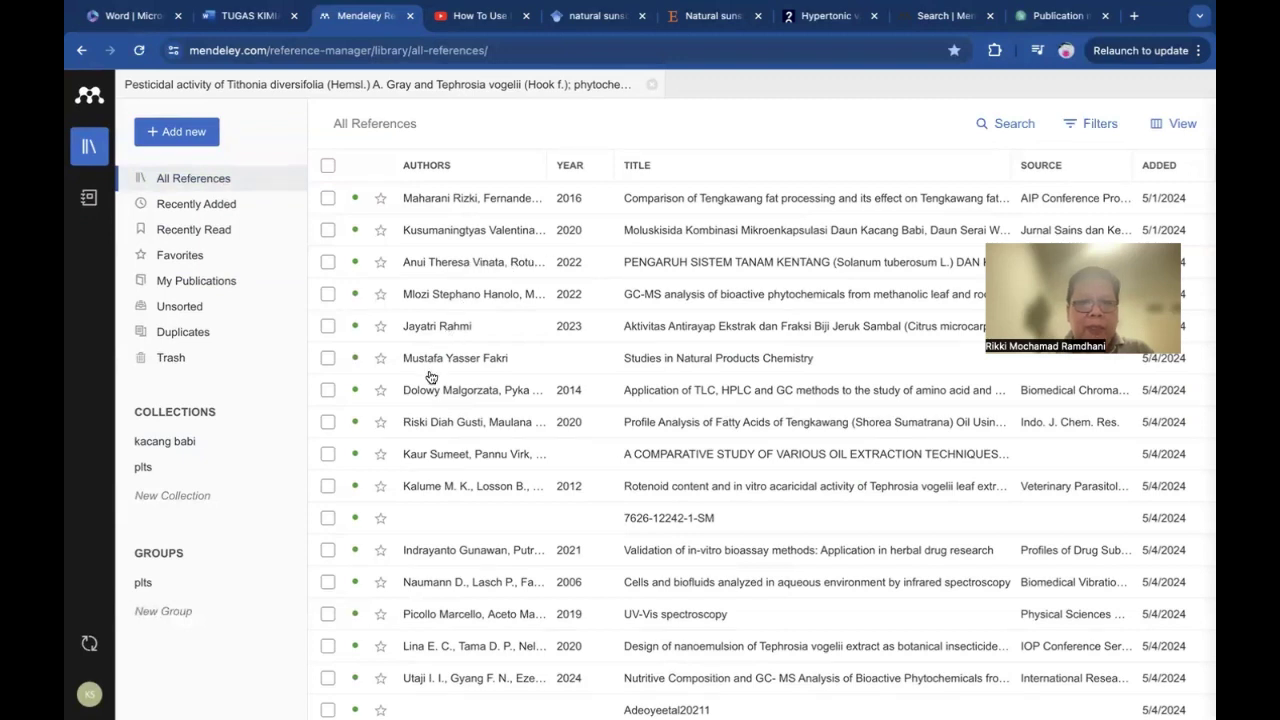
- Add "Studies in Natural Products Chemistry" and the 2014 "Application of TLC, HPLC and GC methods" reference to the plts collection and open it
drag(410, 358, 230, 462)
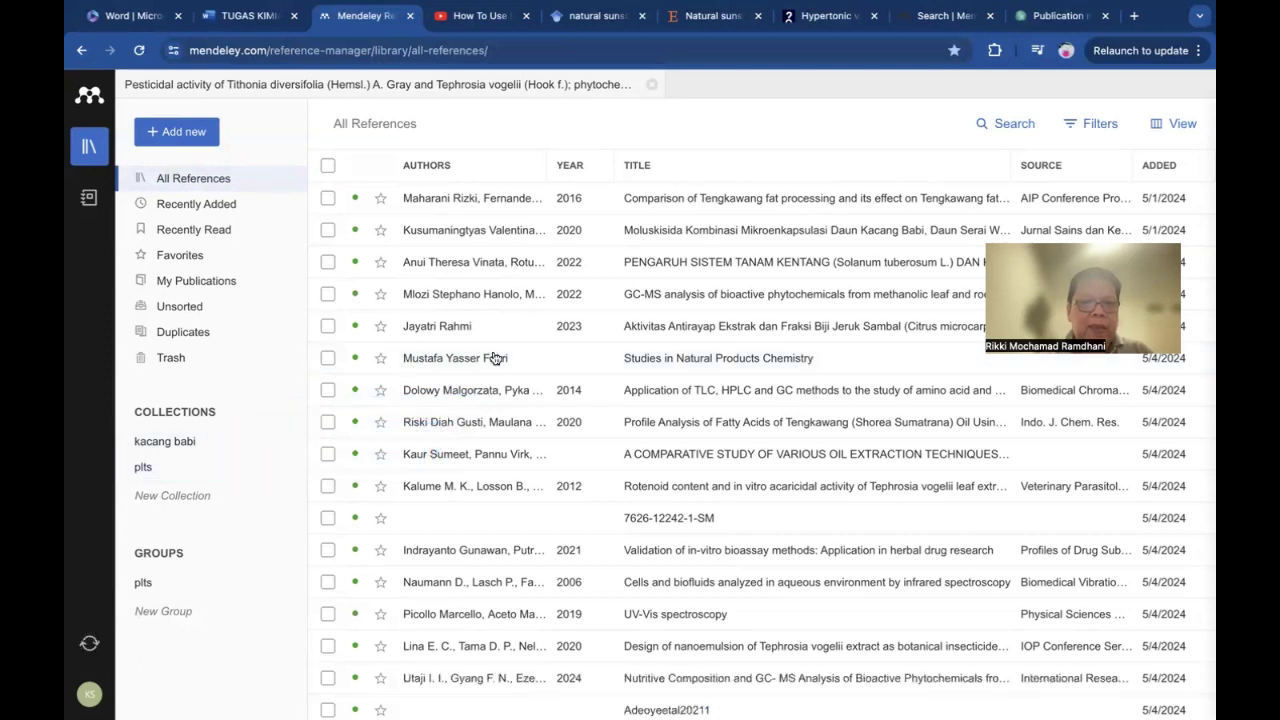
drag(463, 393, 193, 485)
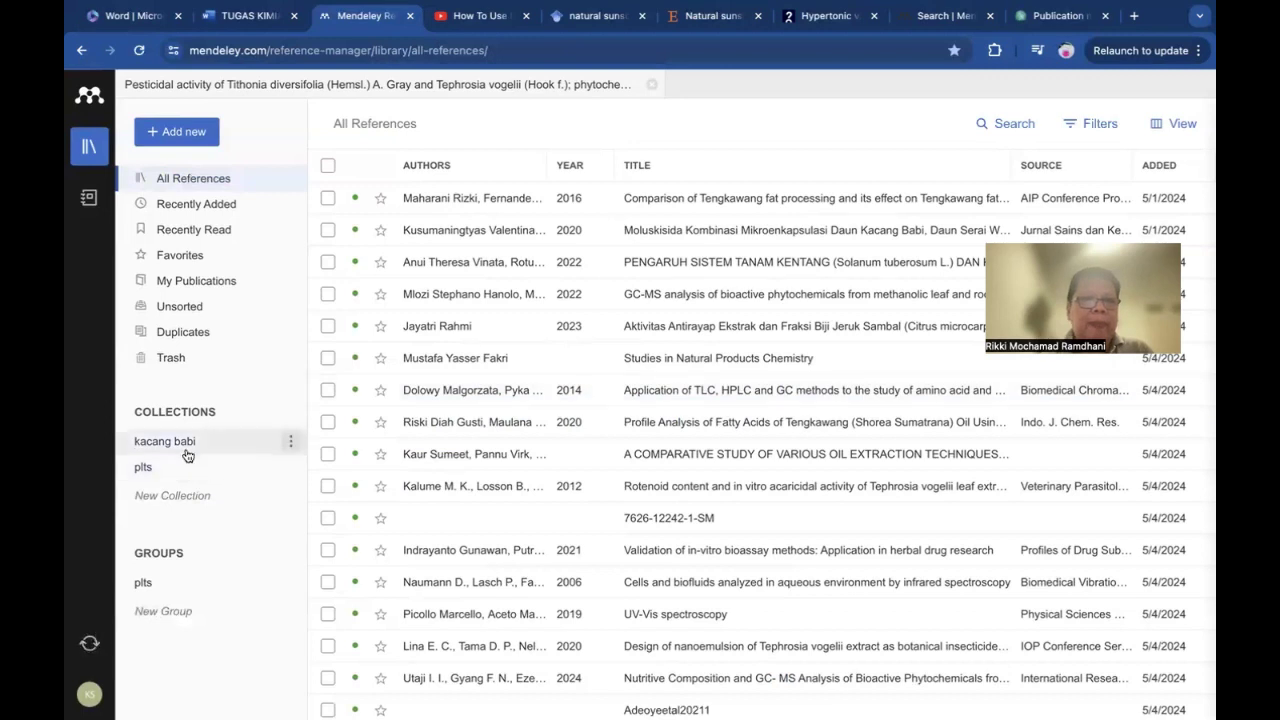
click(158, 468)
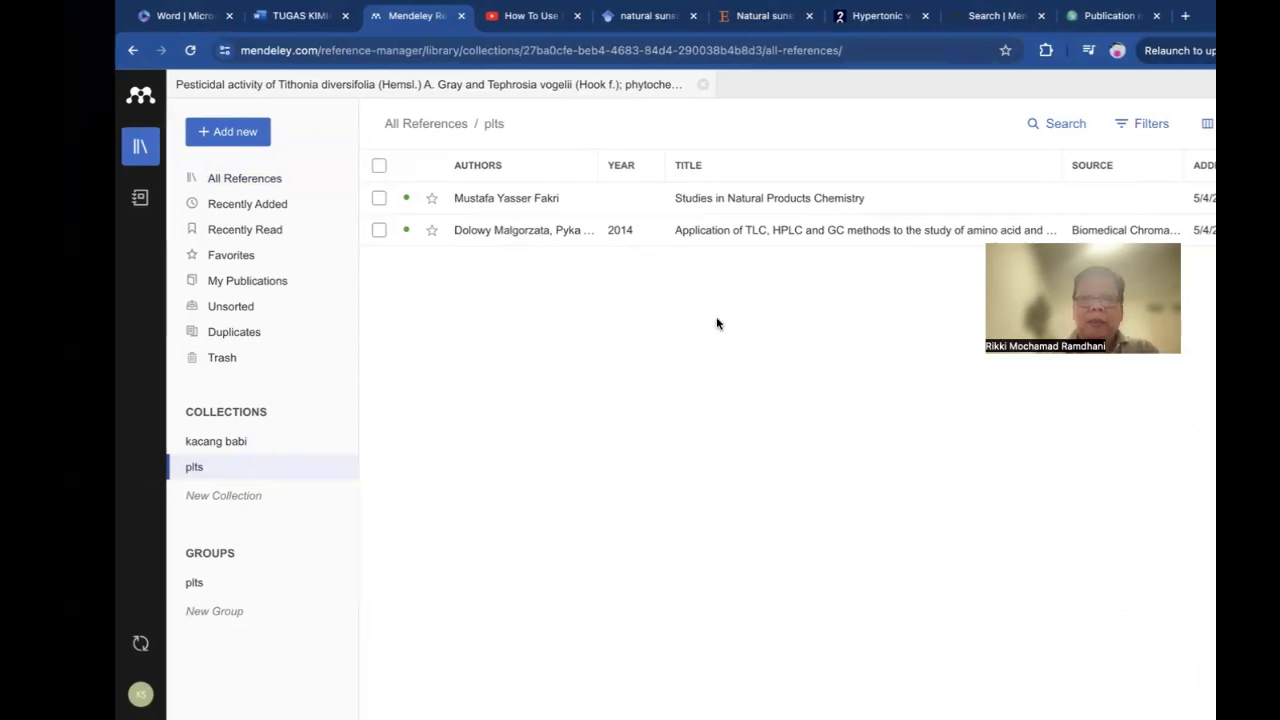
- View the member management and invitation form of the plts group, and close them without inviting anyone
key(ctrl+Left)
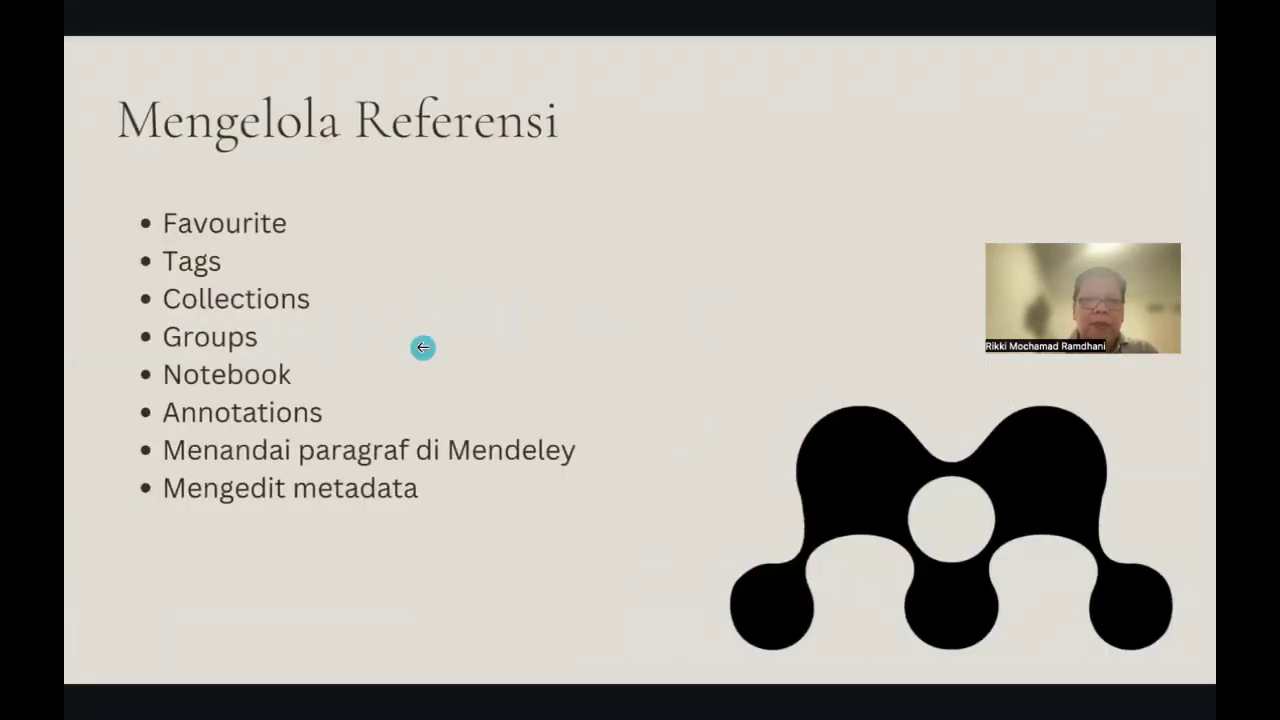
key(ctrl+Right)
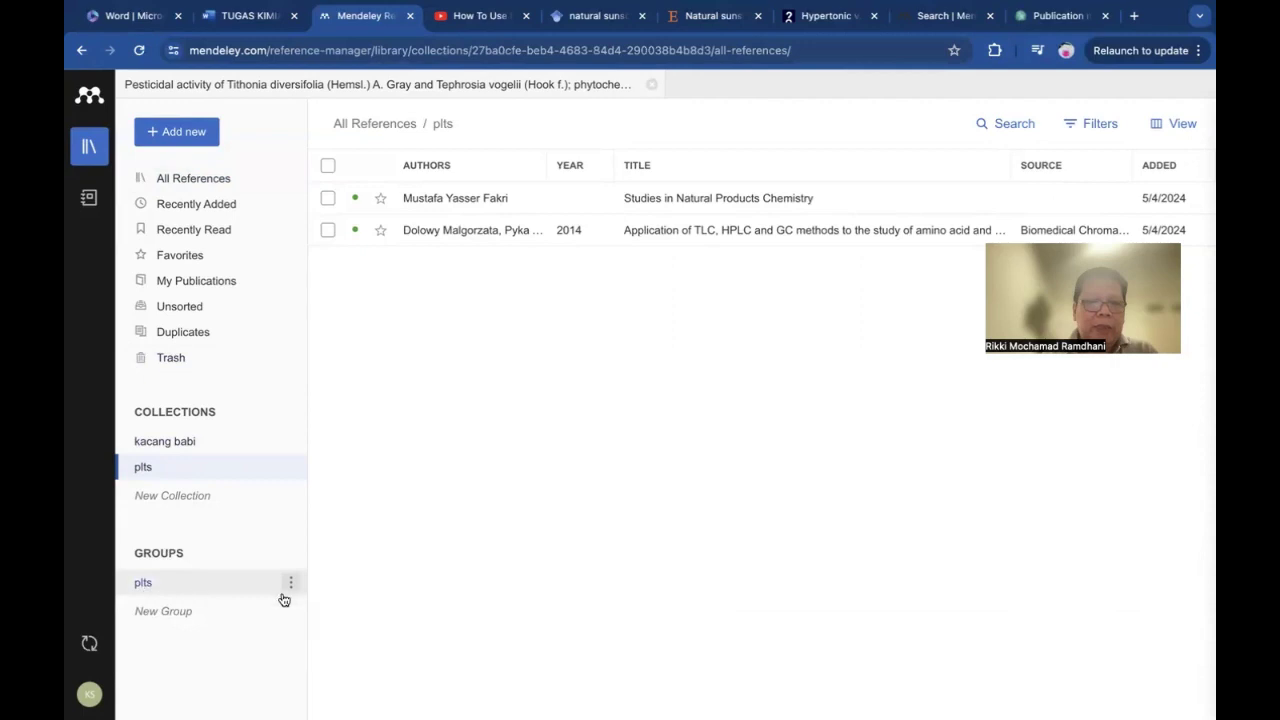
click(291, 584)
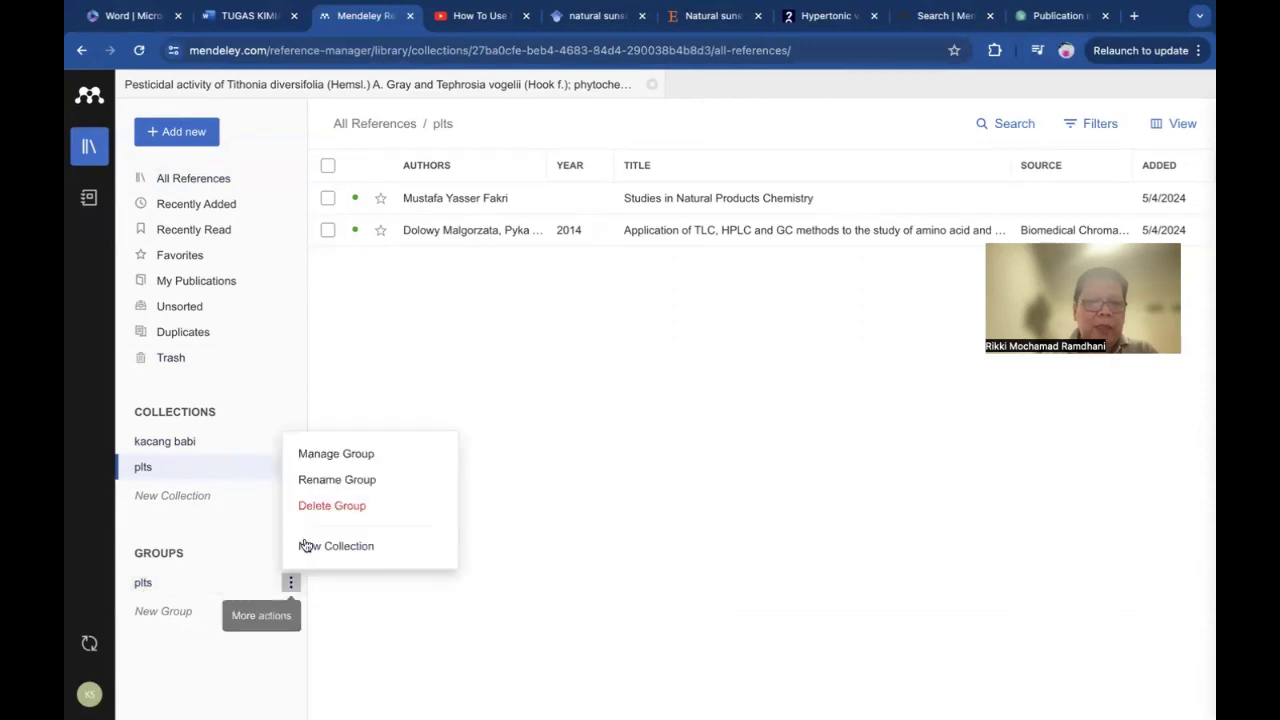
click(337, 452)
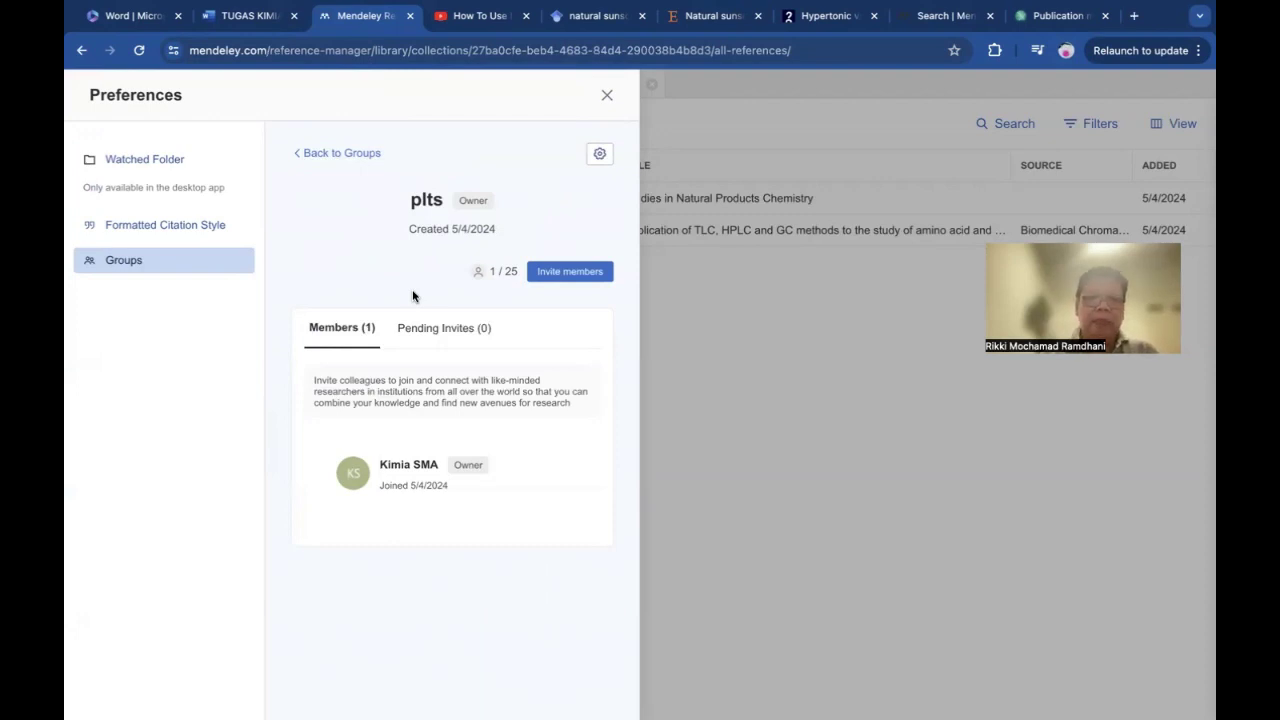
click(566, 274)
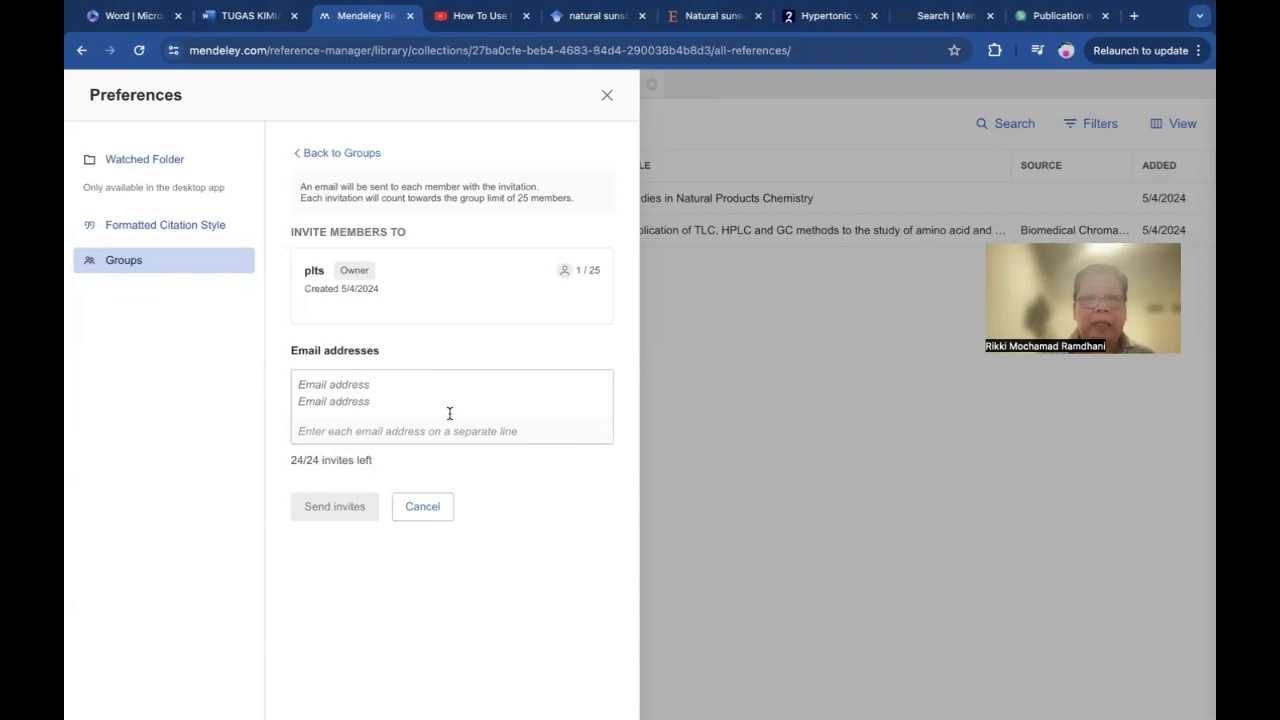
click(420, 517)
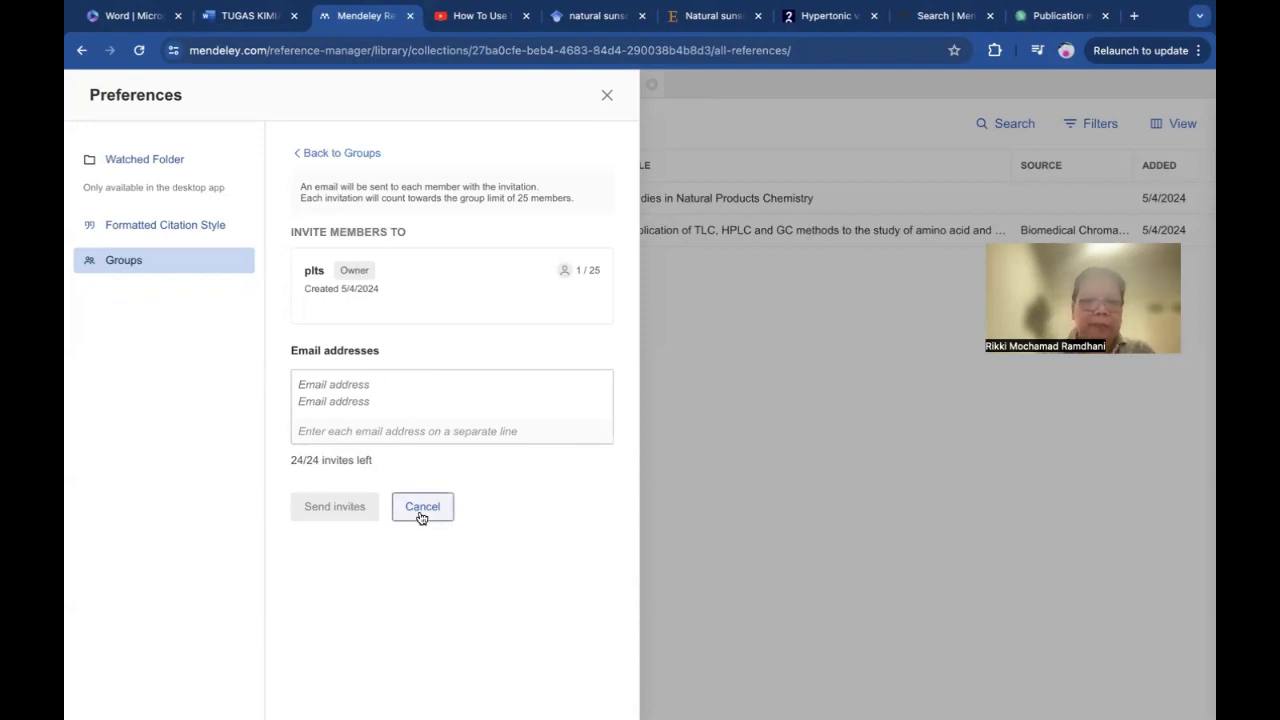
click(607, 97)
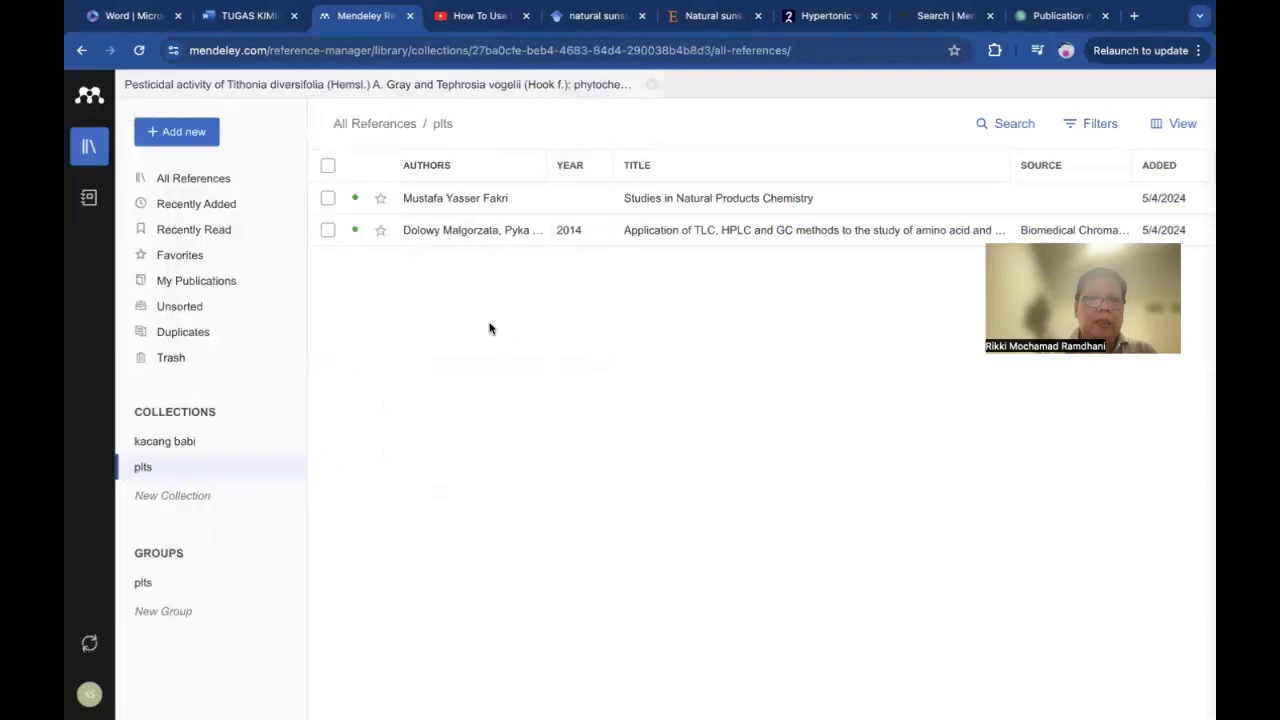
- Try to add both references from the plts collection to the plts group, and view the group's references
click(188, 584)
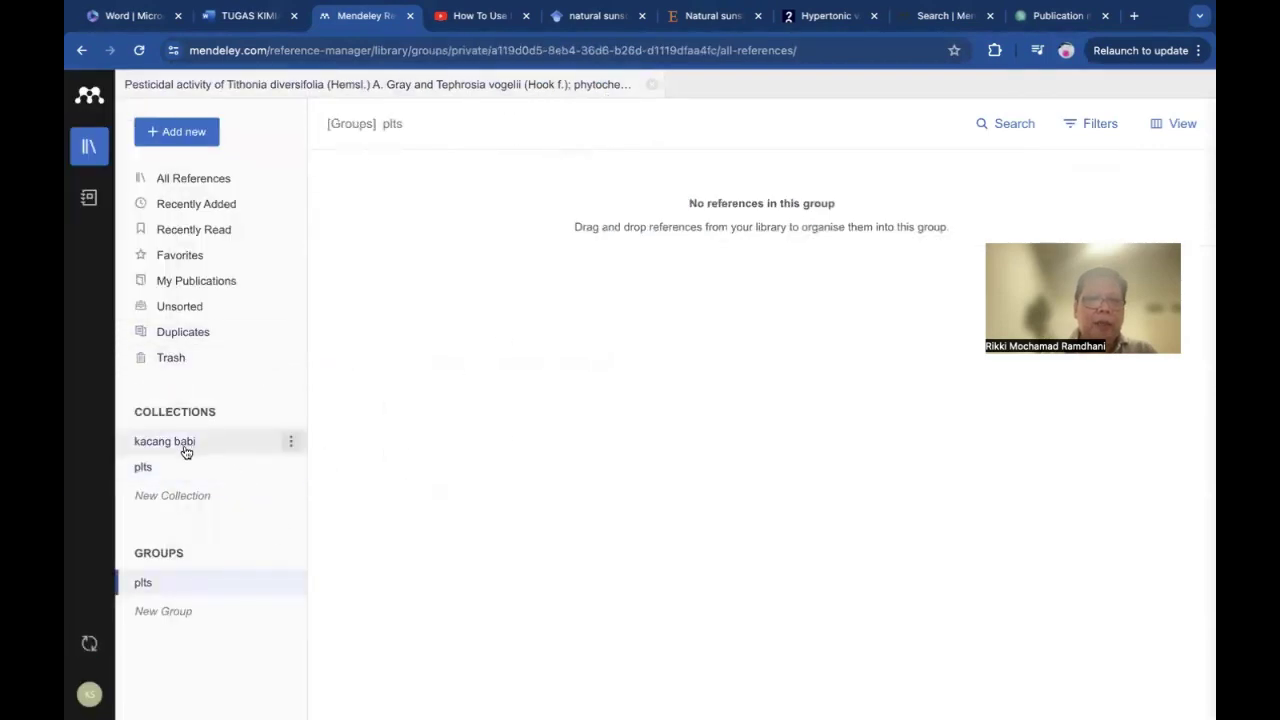
click(168, 482)
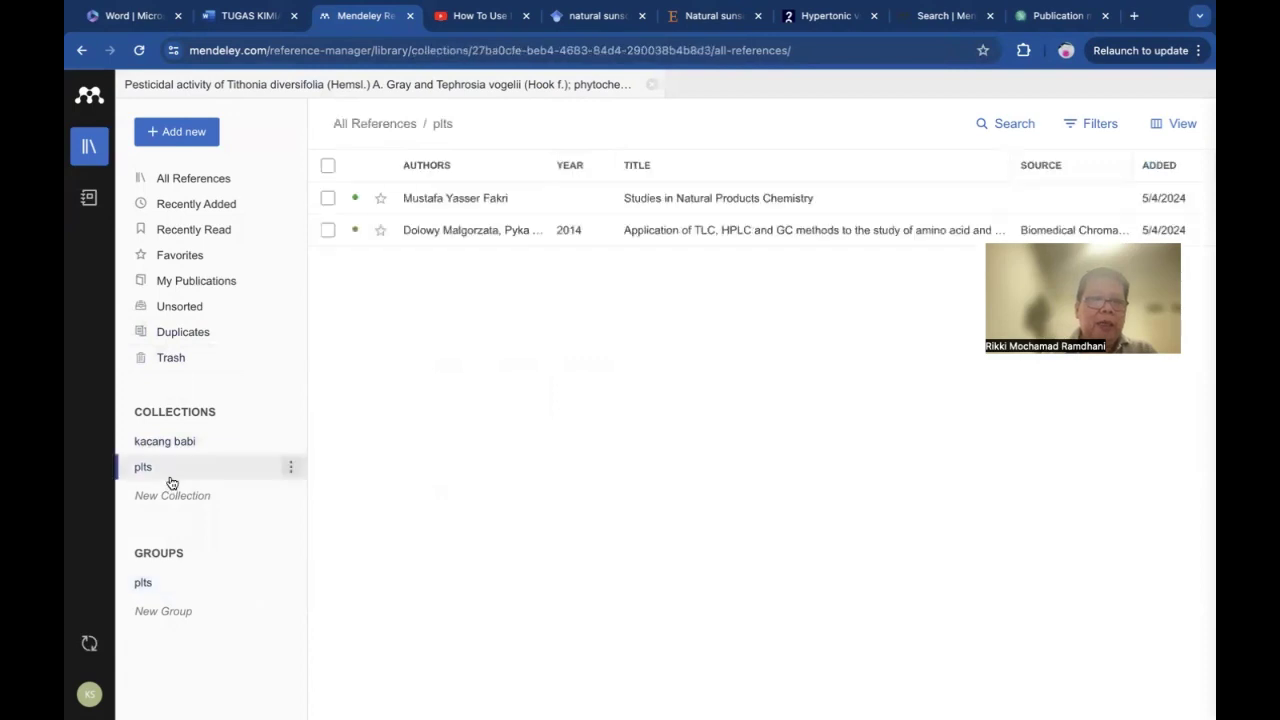
click(328, 198)
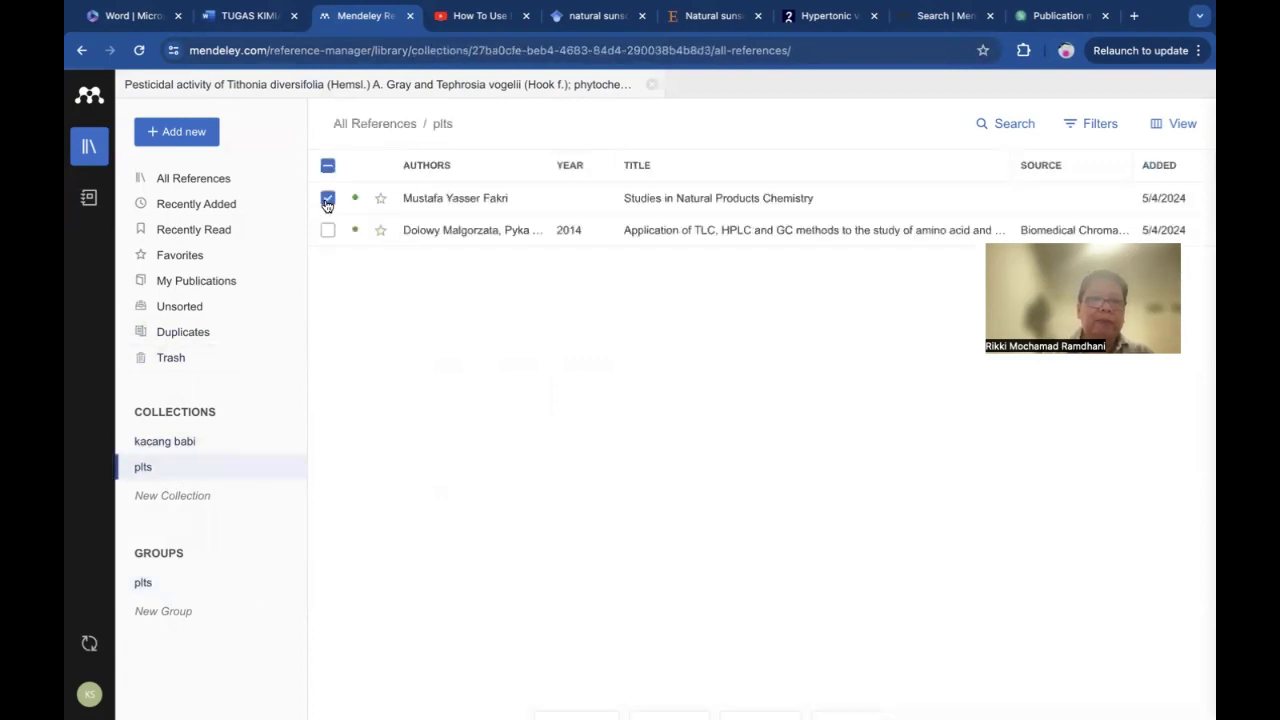
click(328, 230)
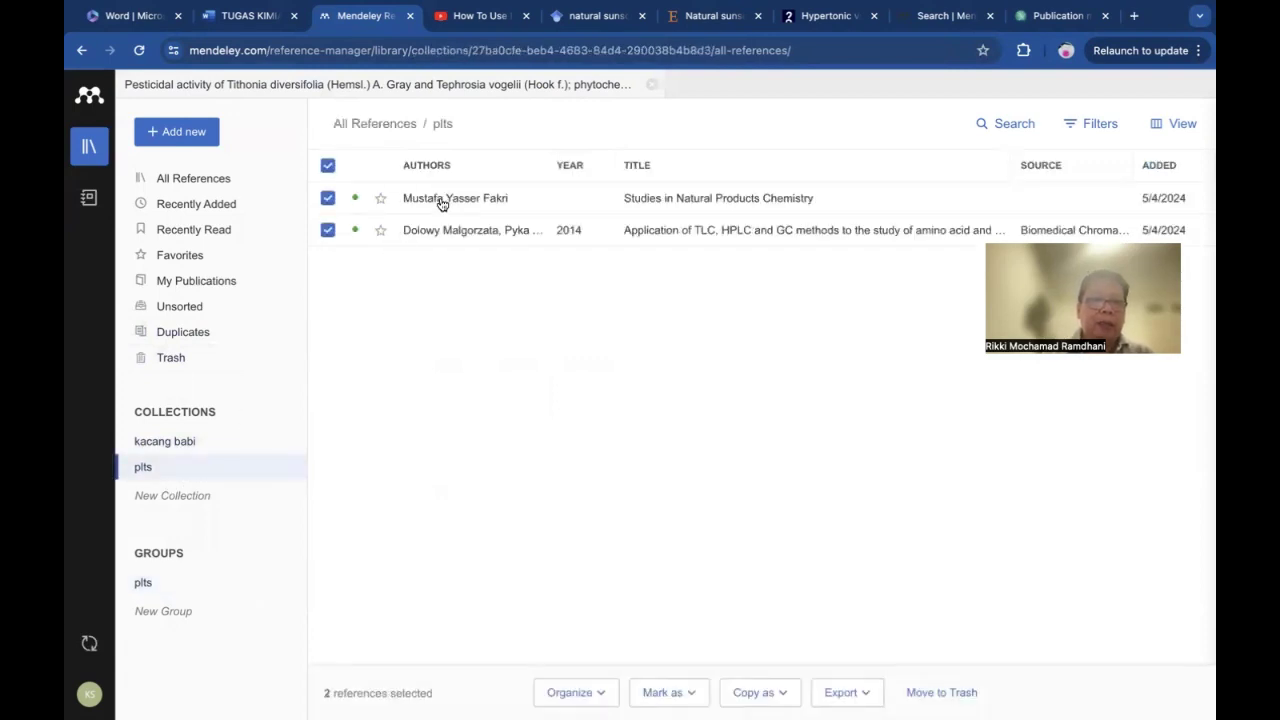
drag(442, 204, 156, 589)
click(203, 585)
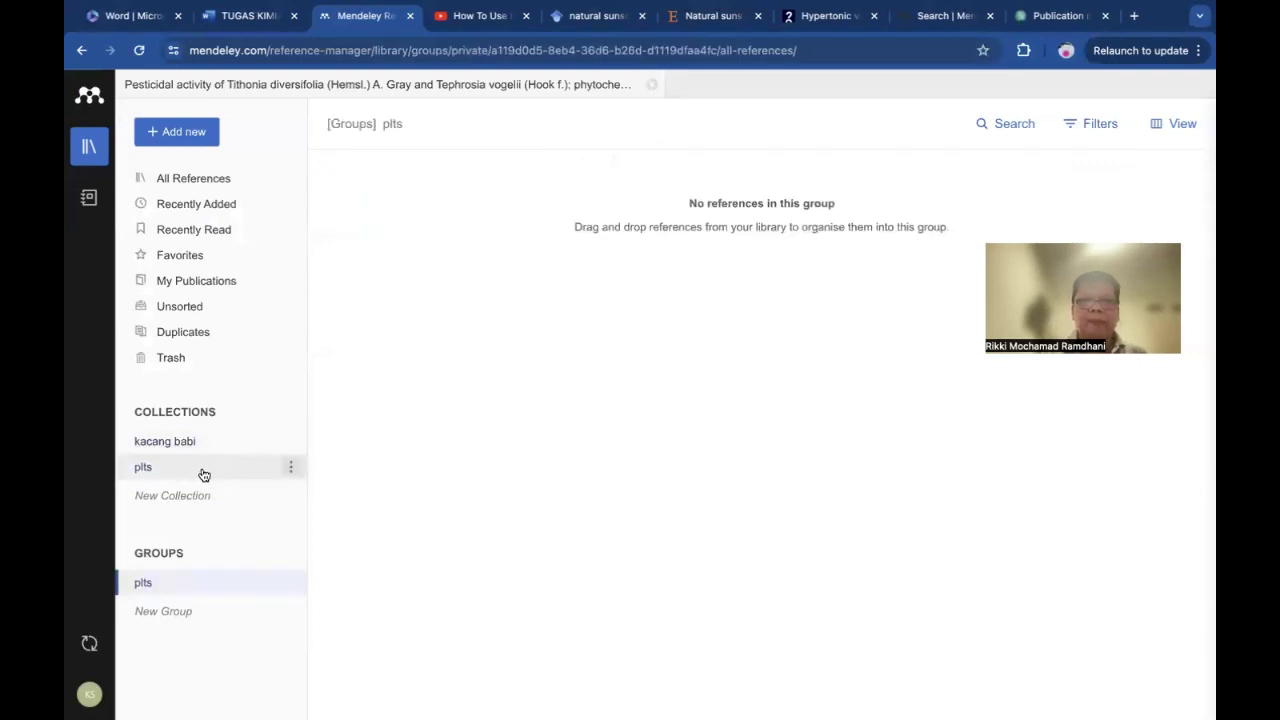
- Return to All References, show the "Mengelola Referensi" slide, and switch back to the Mendeley web library
click(203, 178)
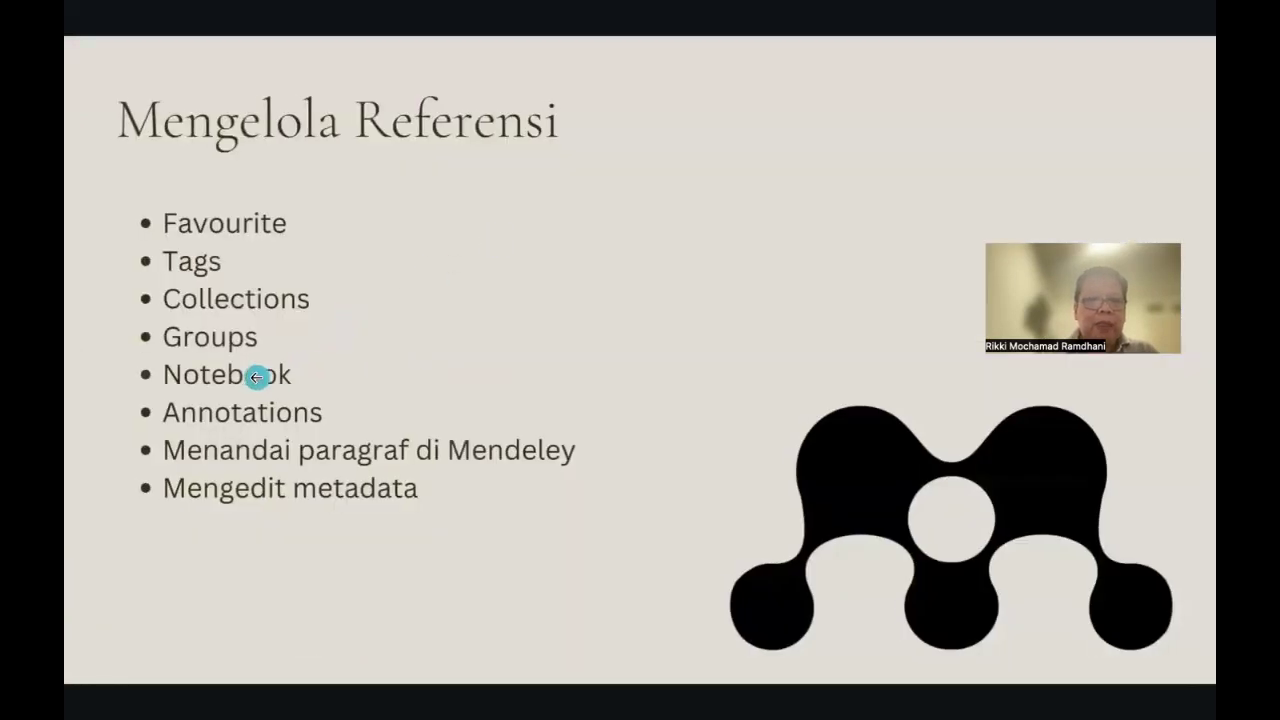
key(ctrl+Right)
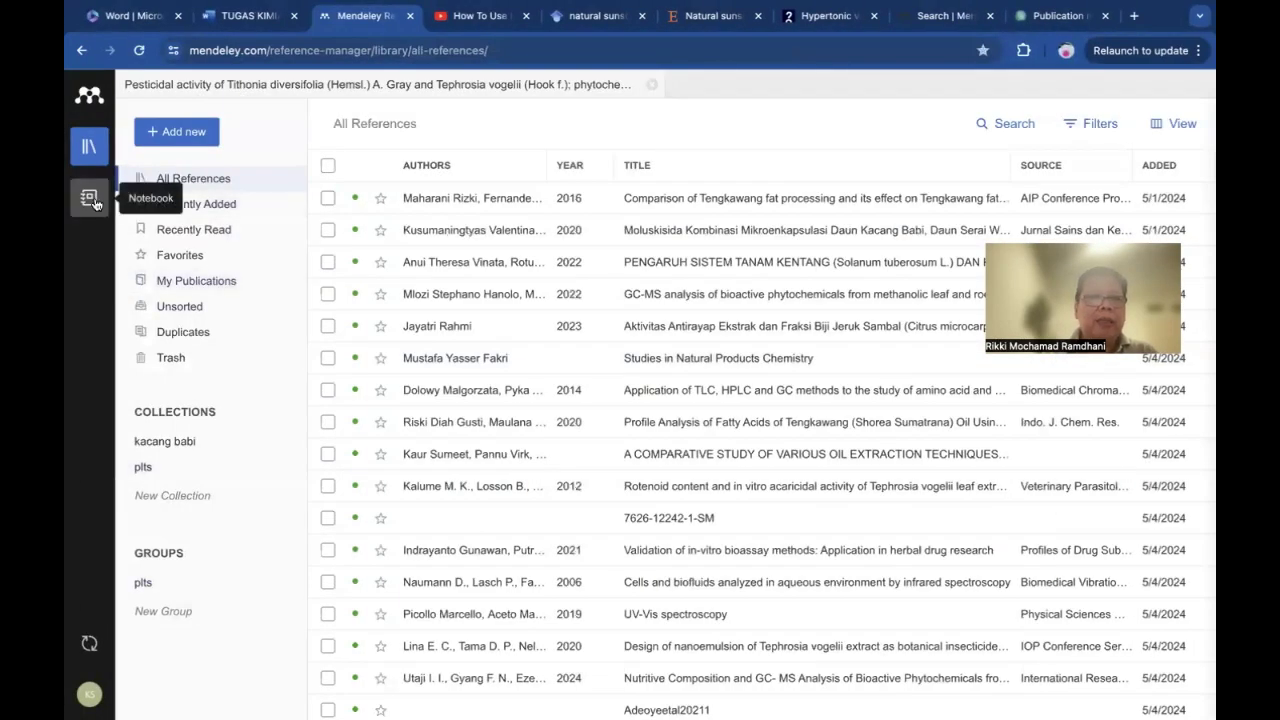
- View the "Contoh Notes" notebook page and its export and delete options, and show the "Mengelola Referensi" slide
click(94, 202)
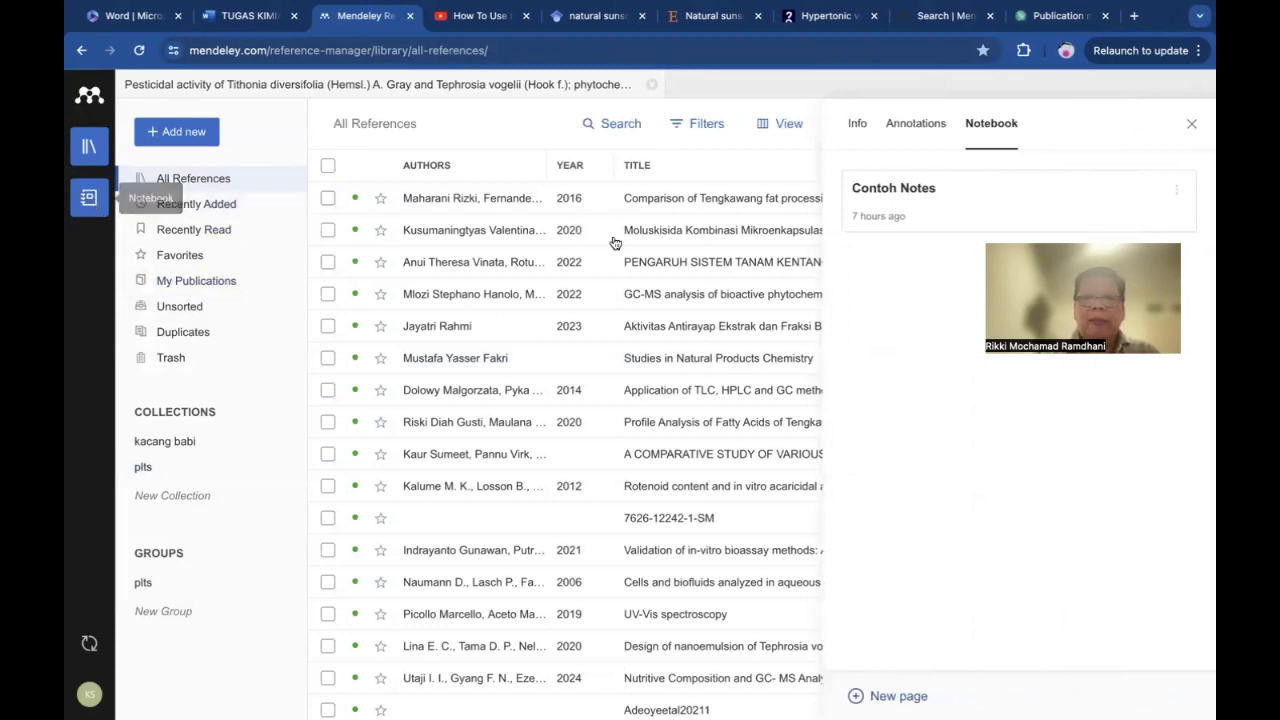
click(899, 197)
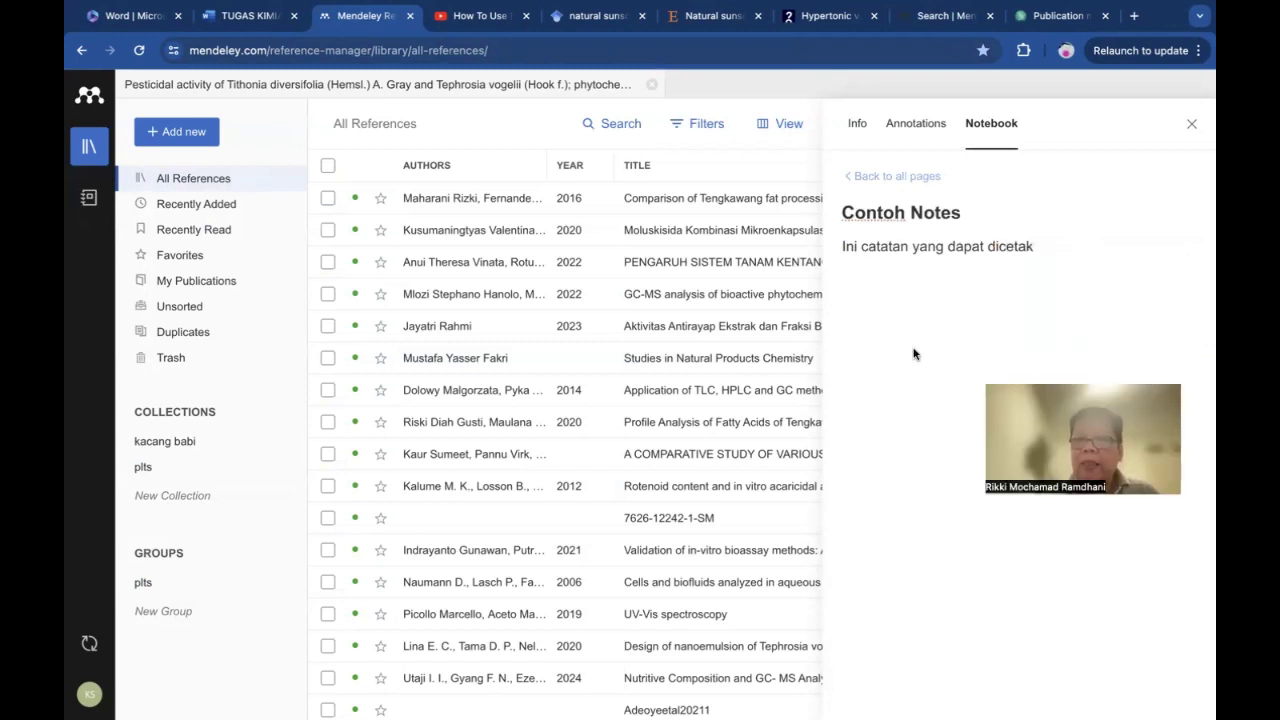
click(848, 176)
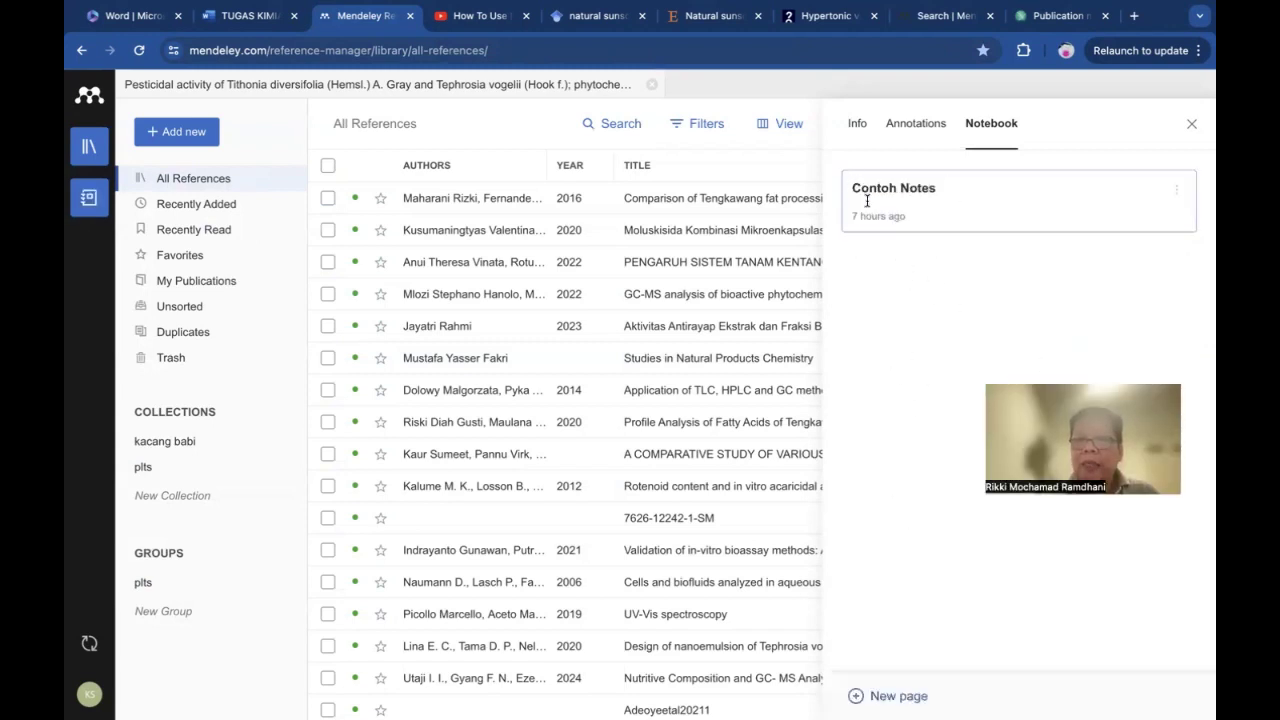
click(1176, 189)
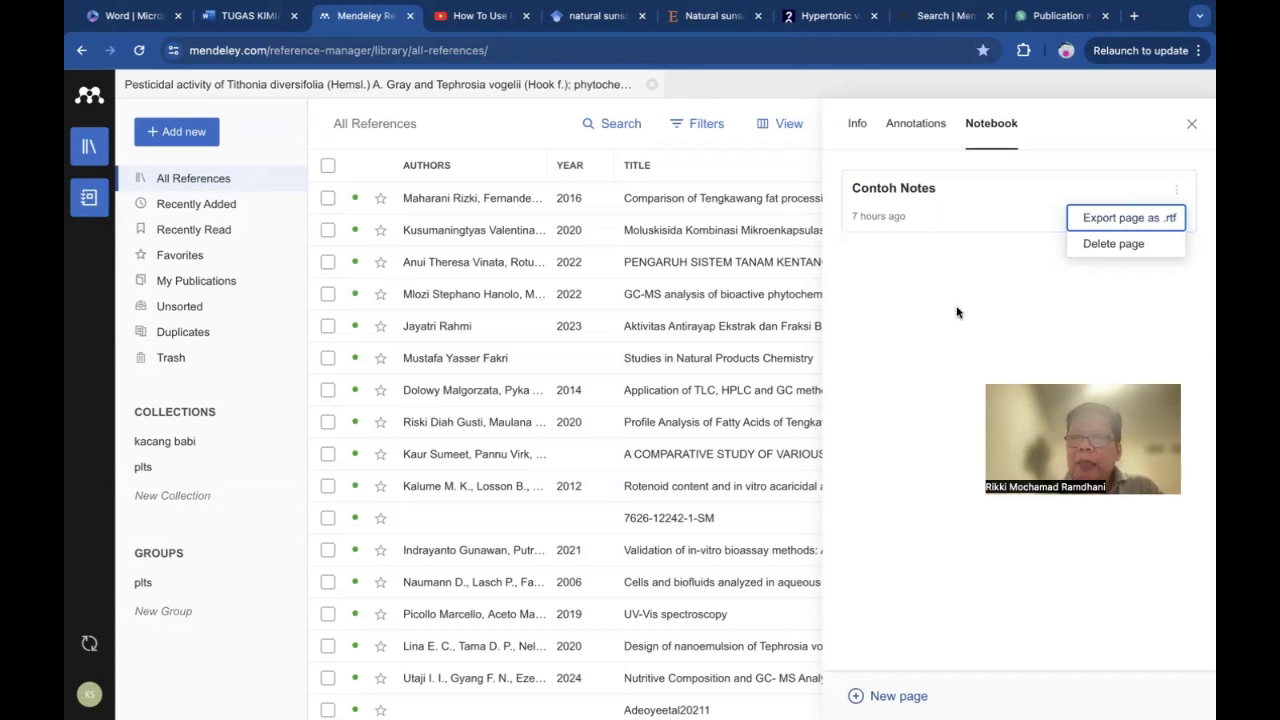
click(1192, 127)
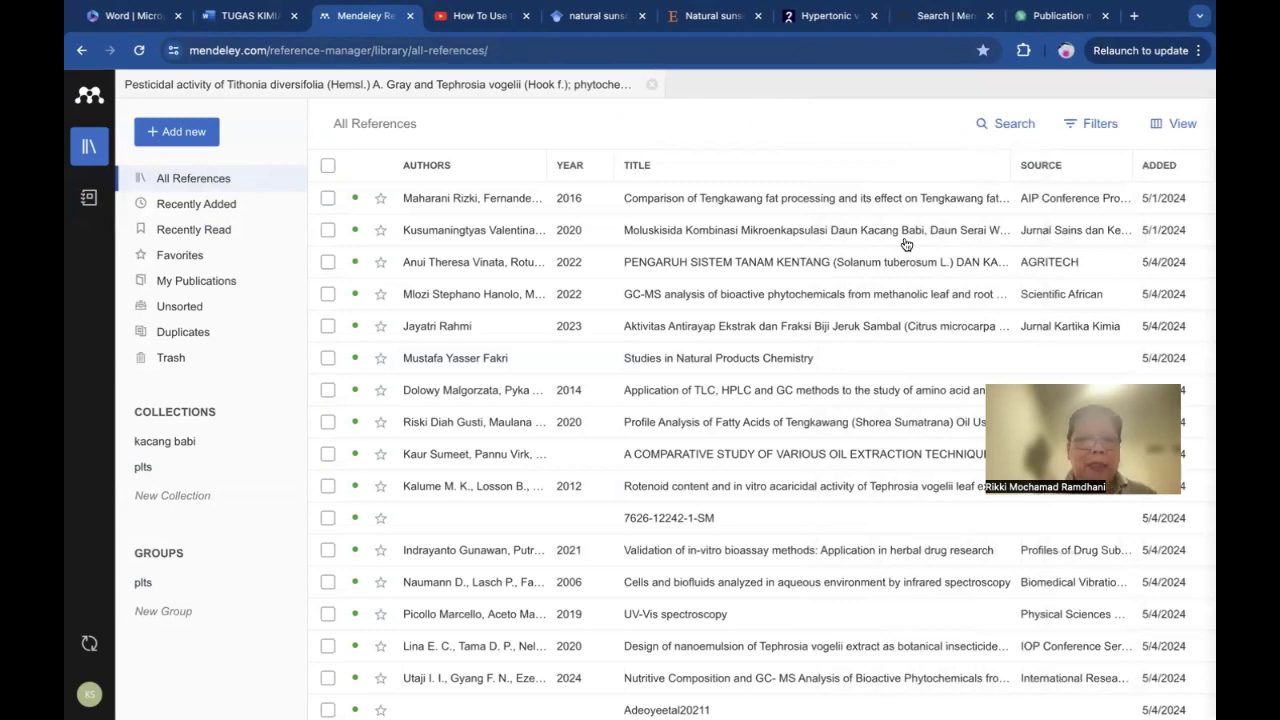
key(ctrl+Left)
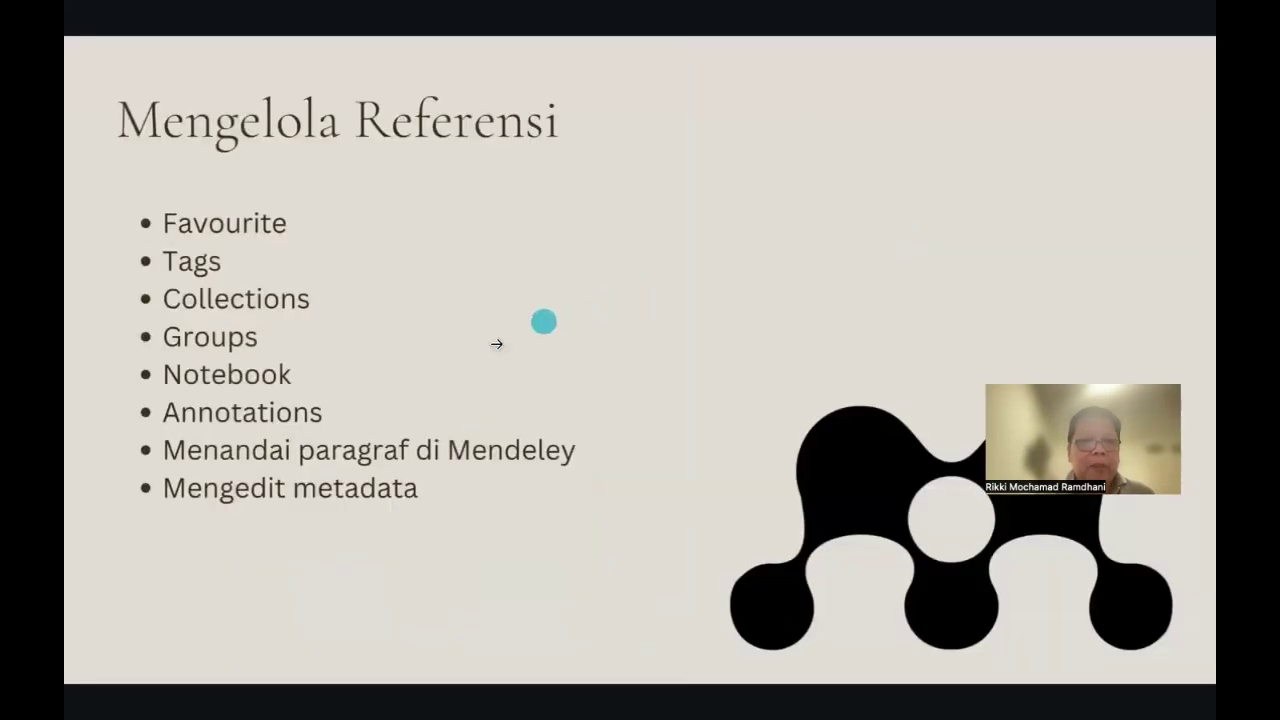
key(ctrl+Right)
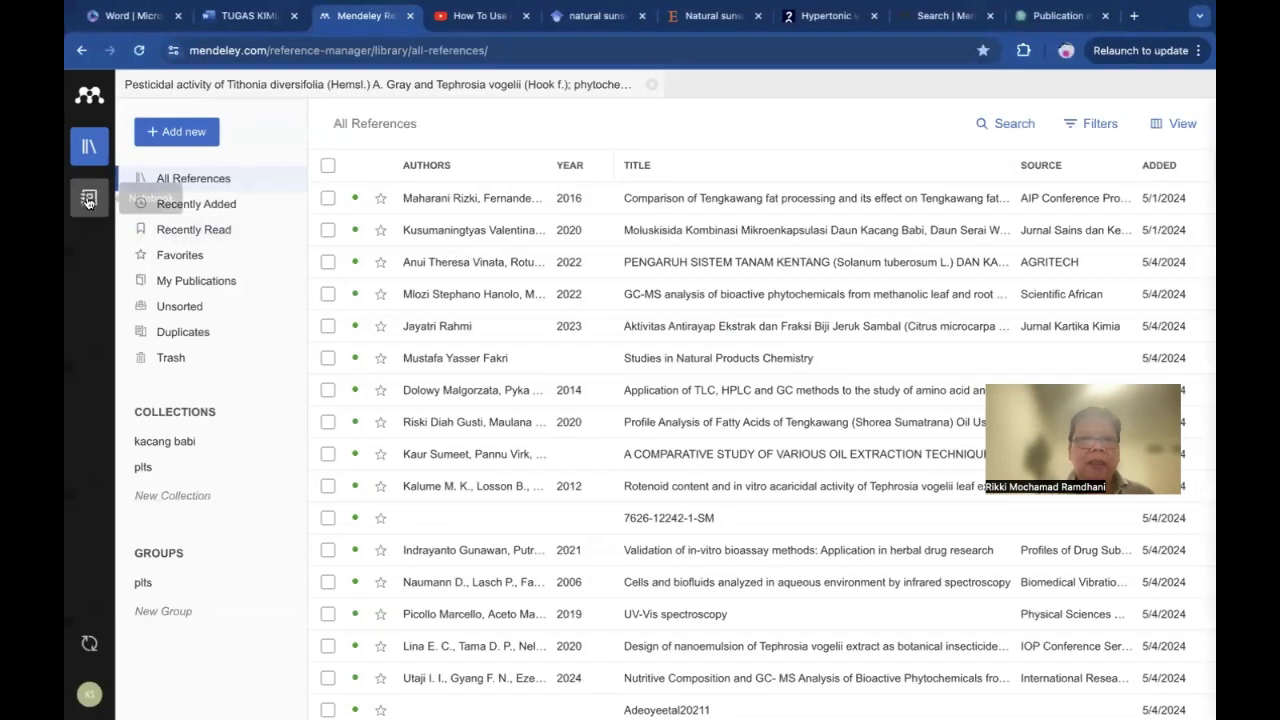
- Add the general note "ini tentang Tengkawang" to the annotations of the 2016 "Comparison of Tengkawang fat processing" reference
click(85, 202)
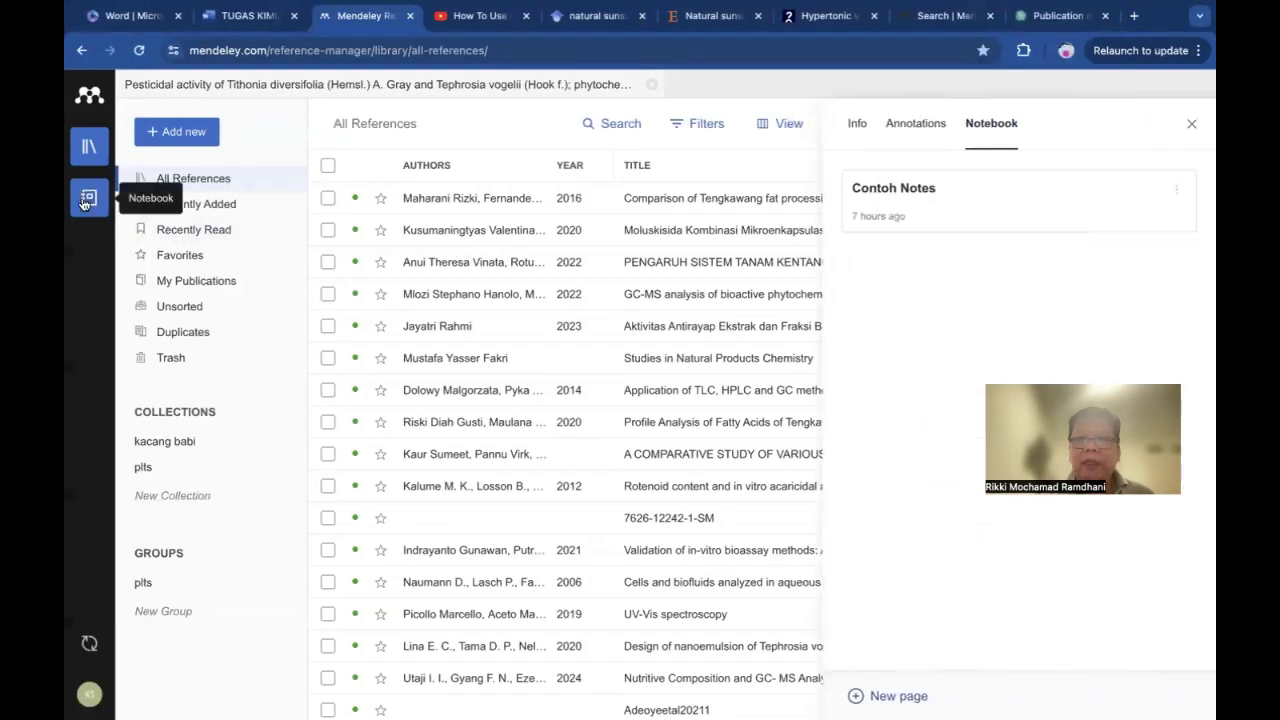
click(925, 126)
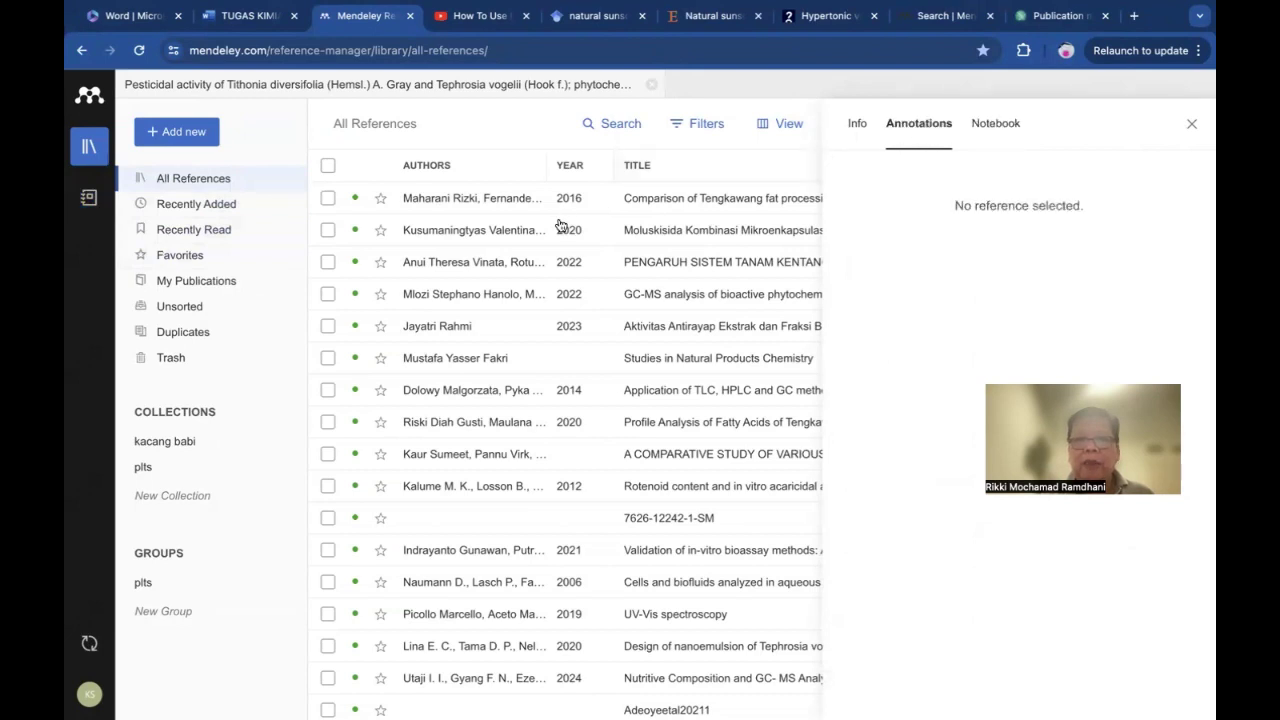
click(474, 199)
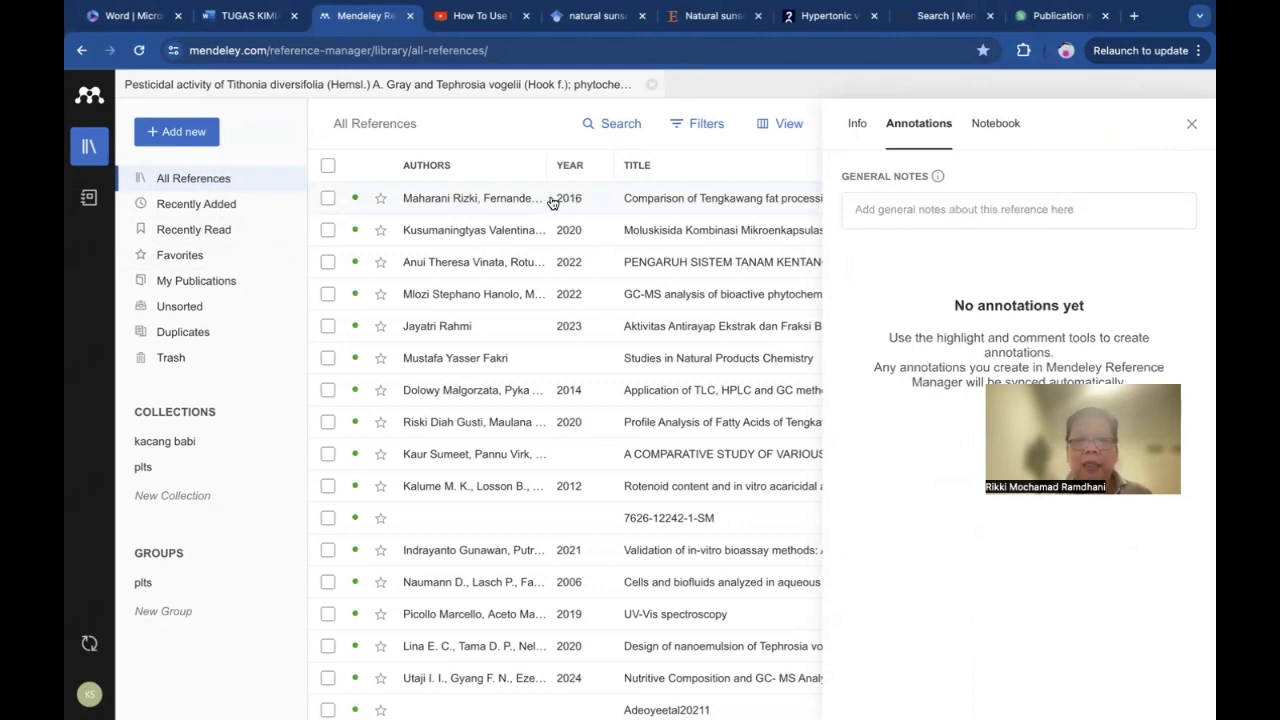
click(897, 210)
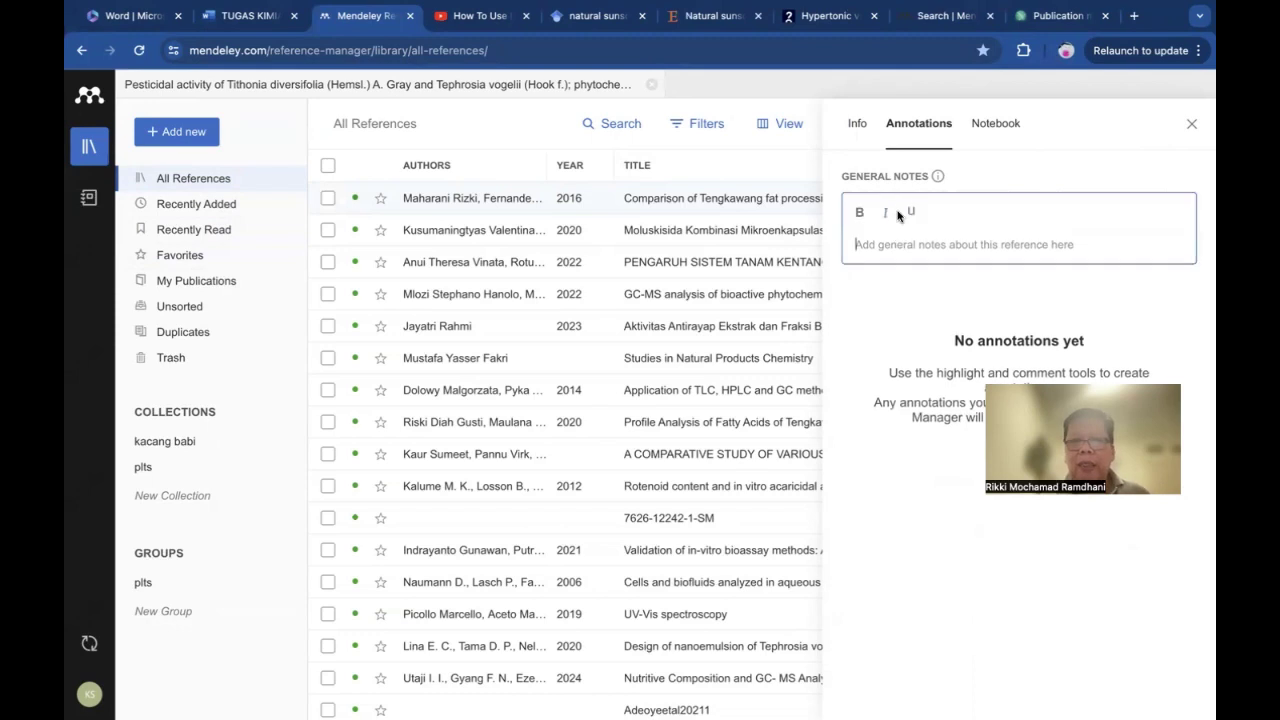
text(ini tentang Tengkawang)
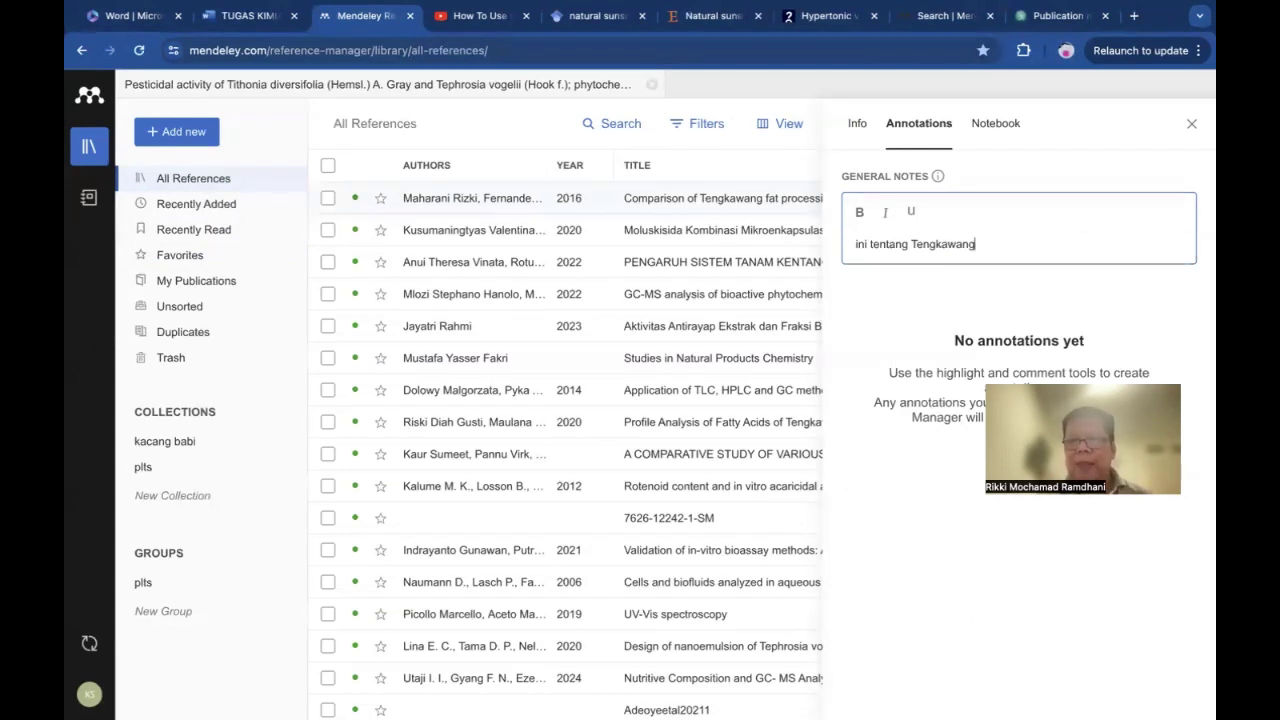
click(899, 333)
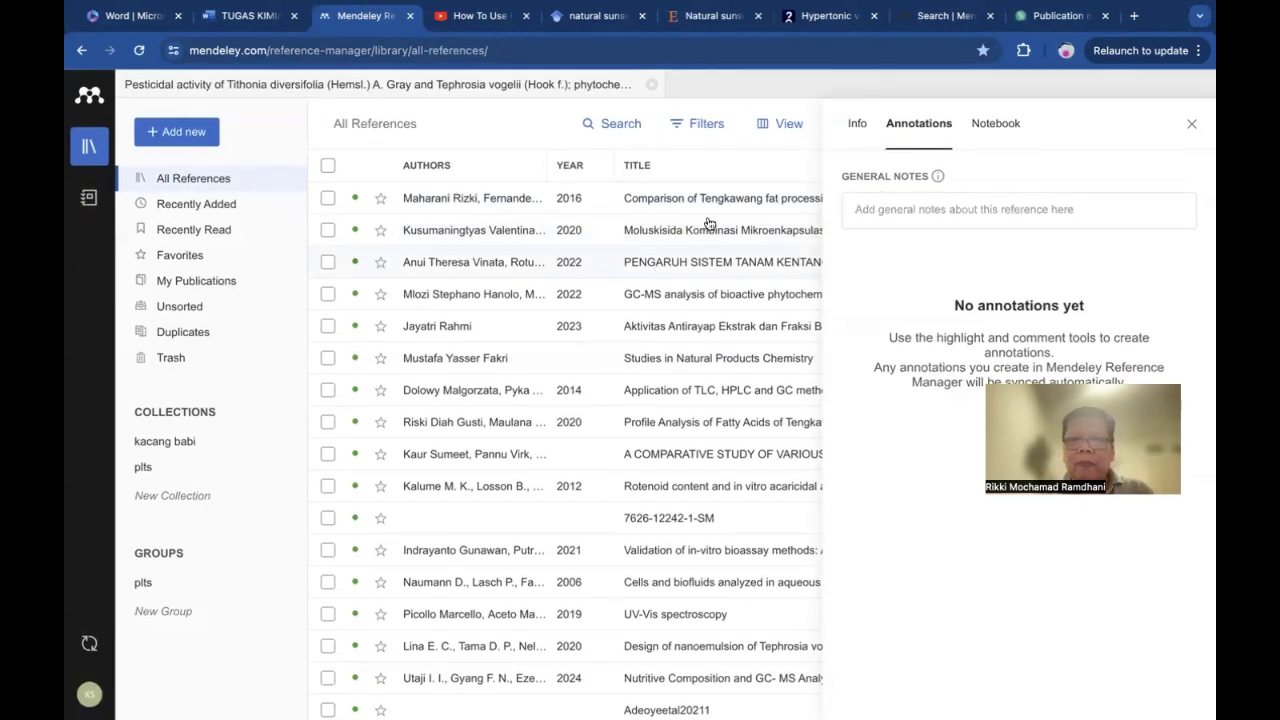
- Check the info and annotations of the 2016 Tengkawang reference, and show the "Mengelola Referensi" slide again
click(750, 198)
click(858, 126)
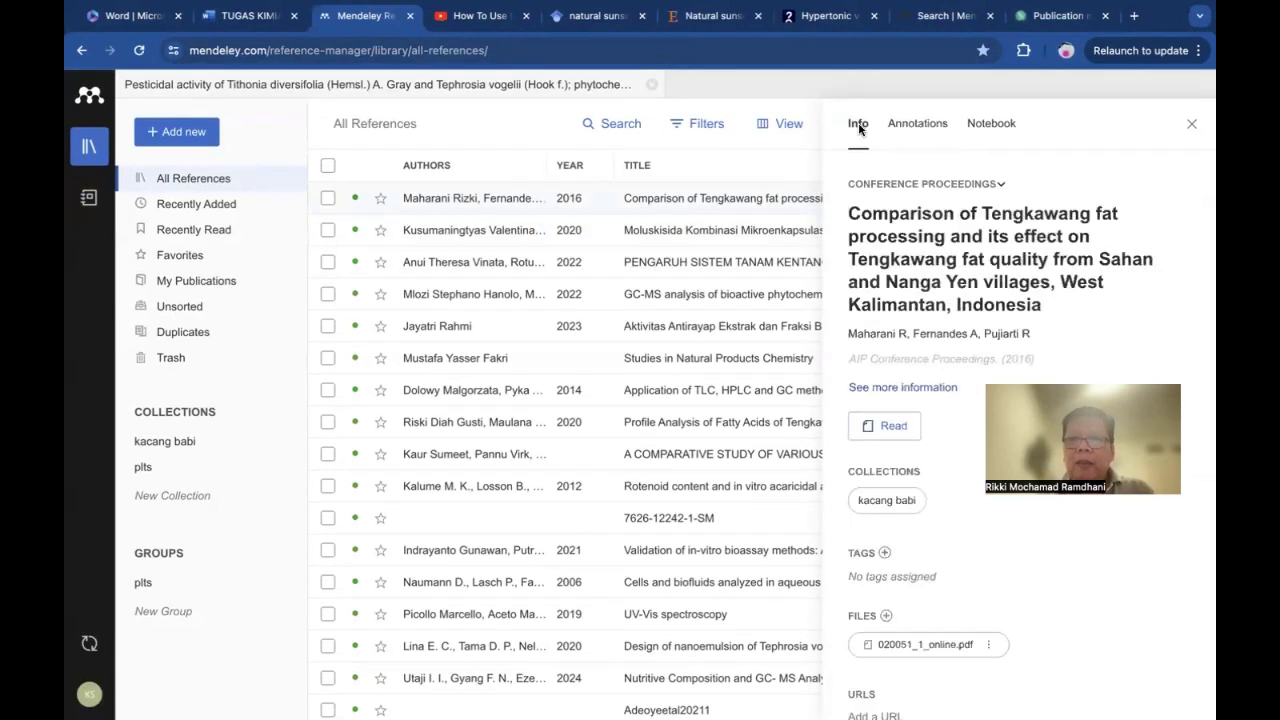
click(920, 123)
key(ctrl+Right)
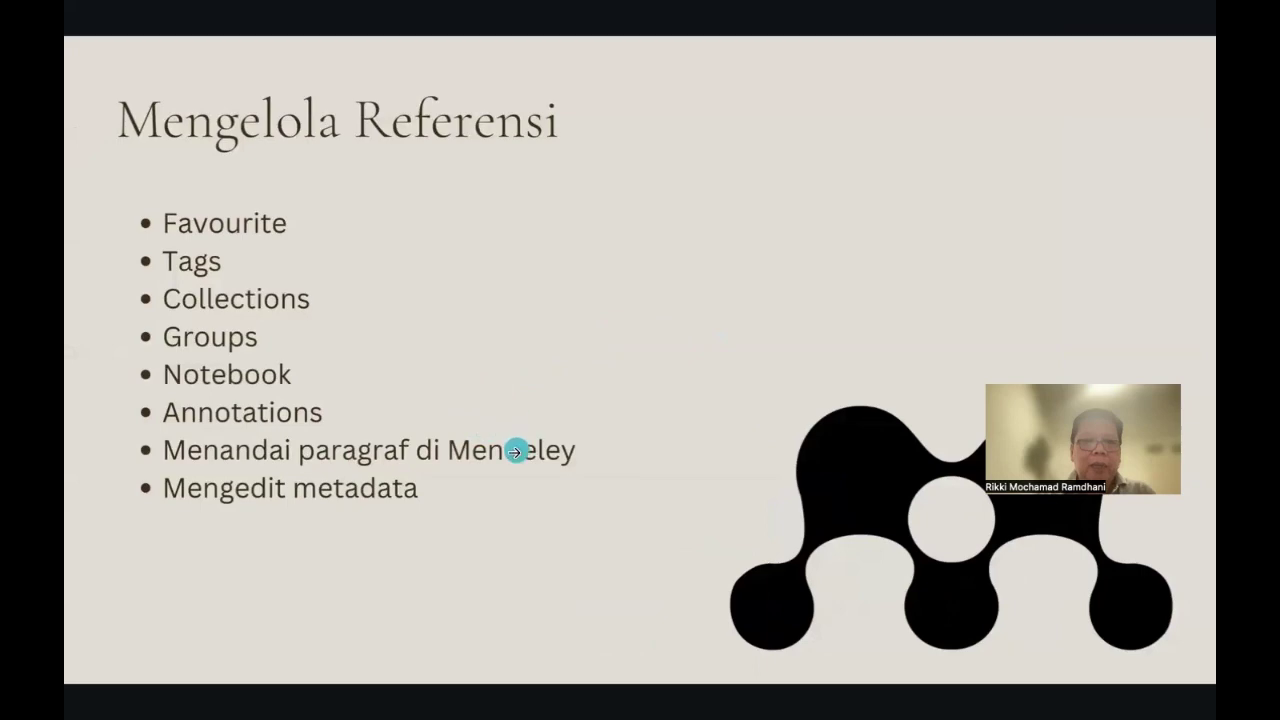
key(ctrl+Right)
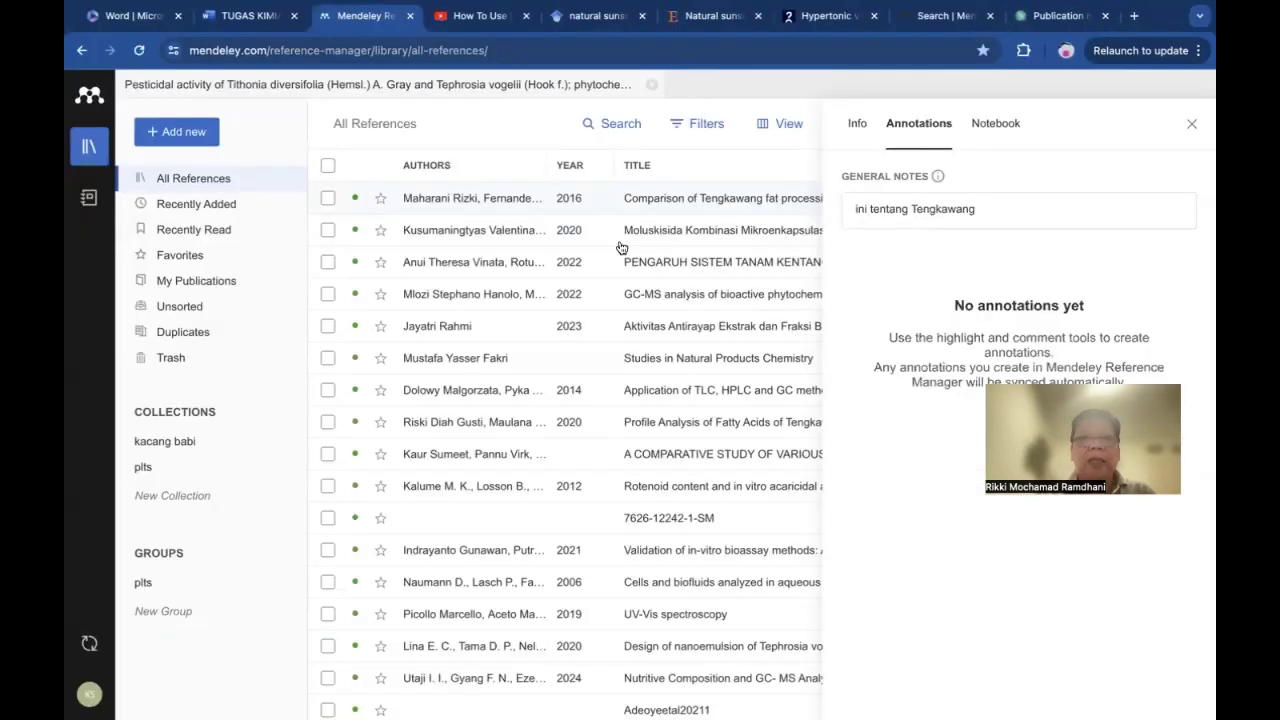
- Reopen the info of the 2016 Tengkawang reference, and open the "PENGARUH SISTEM TANAM KENTANG" PDF in the reader
click(1191, 128)
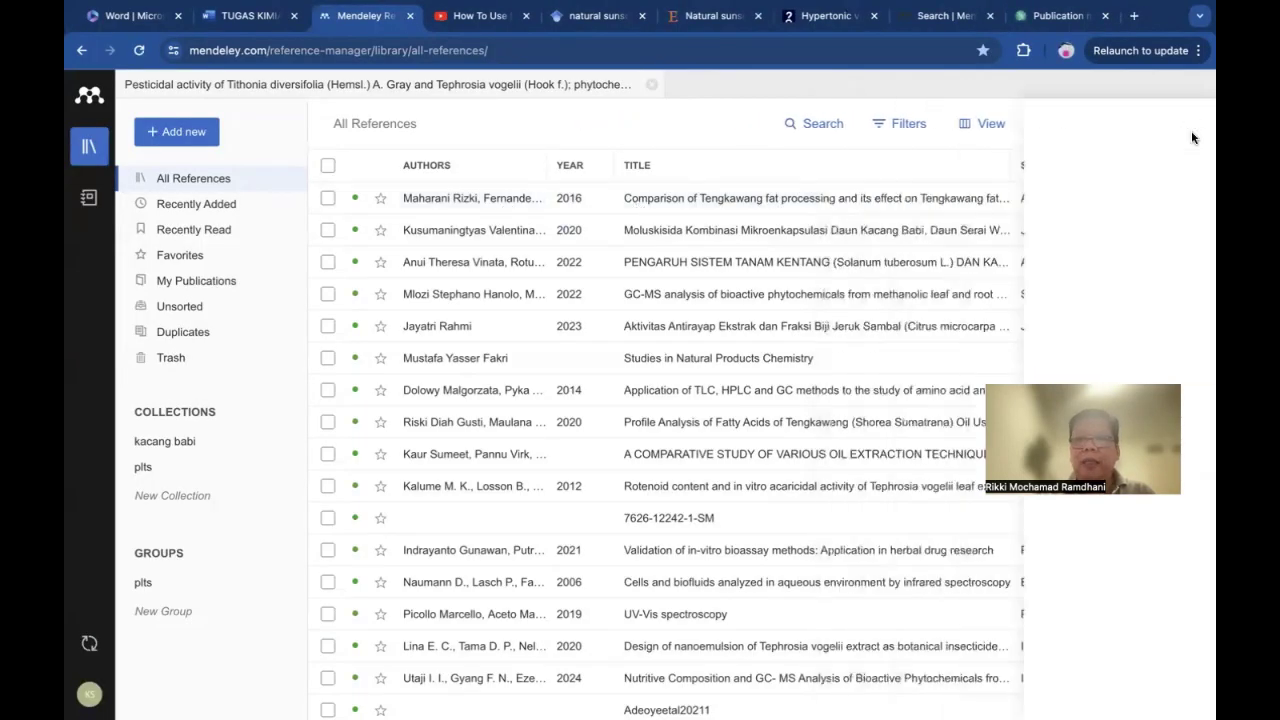
click(533, 200)
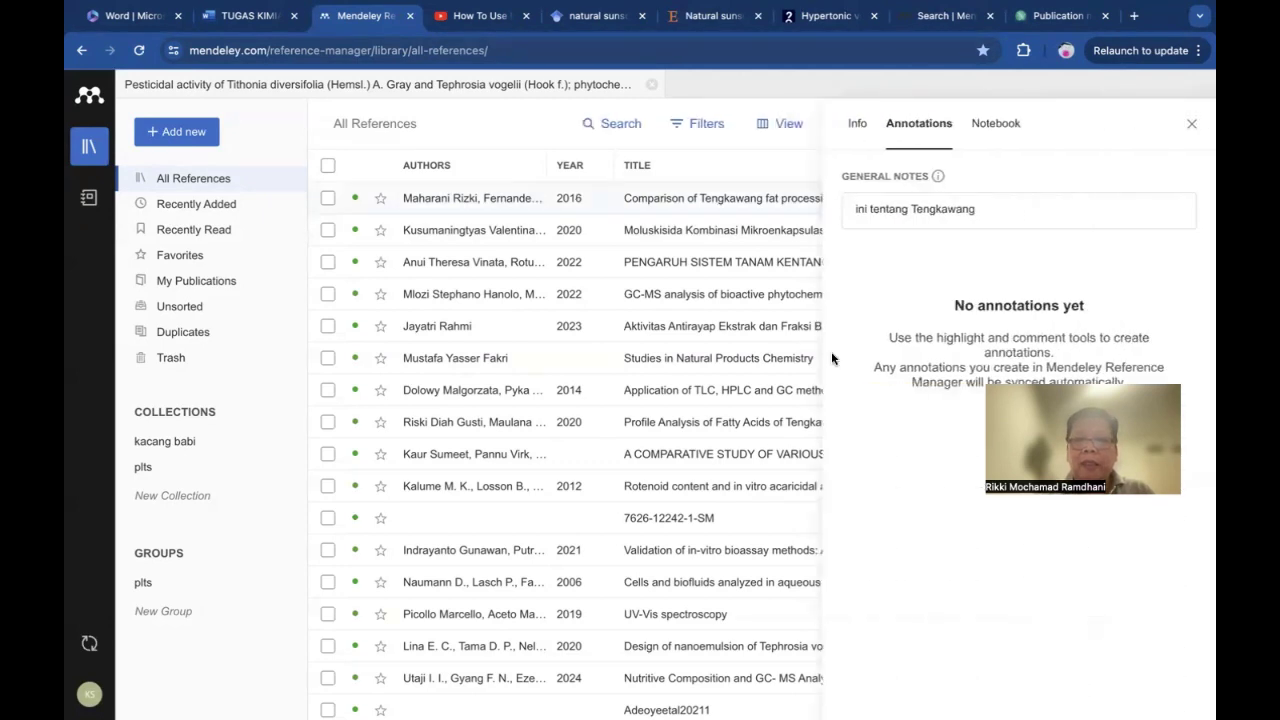
click(858, 126)
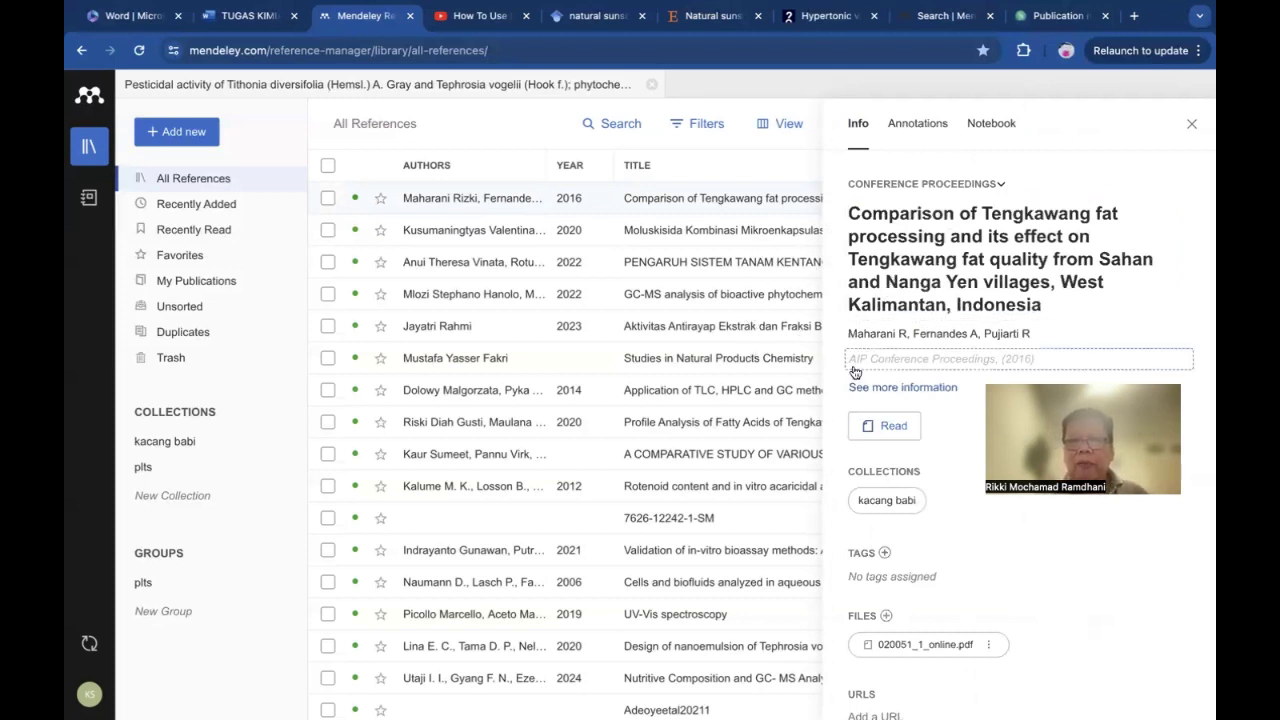
click(893, 428)
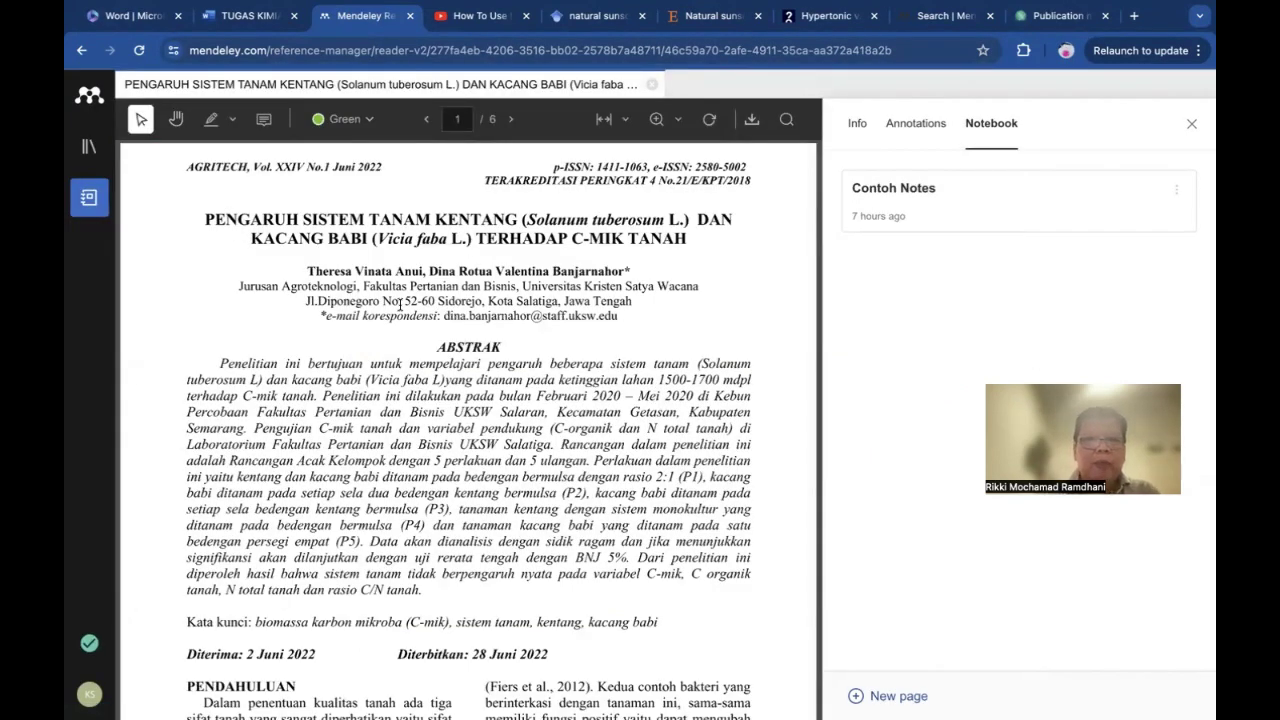
- Highlight in green the first sentence of the page 1 paragraph starting "Keragaman jenis dan fungsi mikroba"
scroll(389, 457, down, 3)
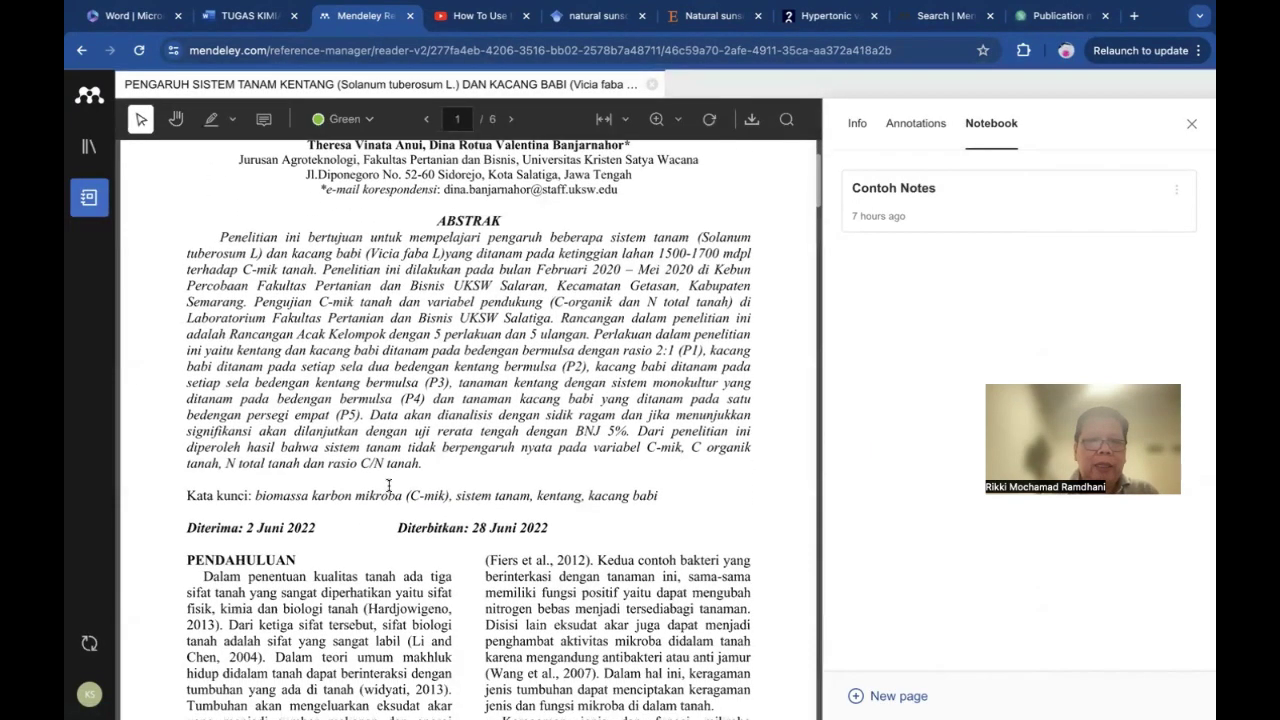
scroll(389, 485, down, 1)
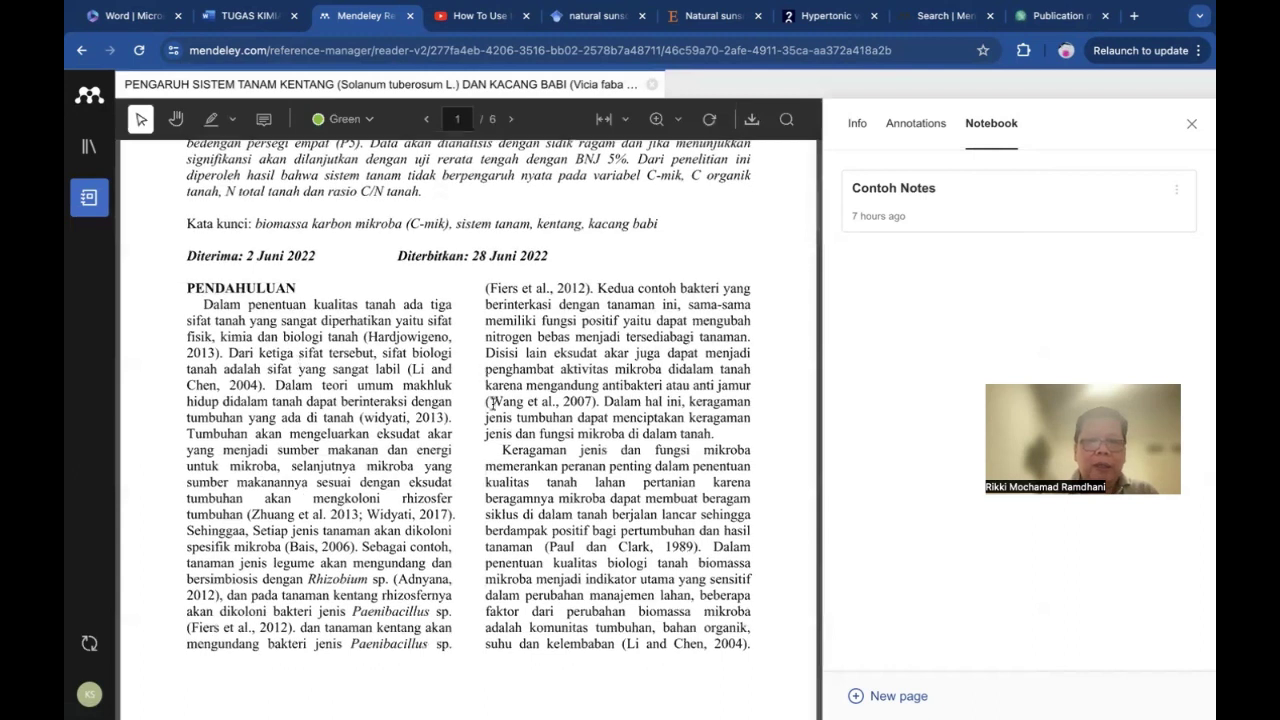
scroll(492, 404, down, 1)
drag(503, 404, 700, 512)
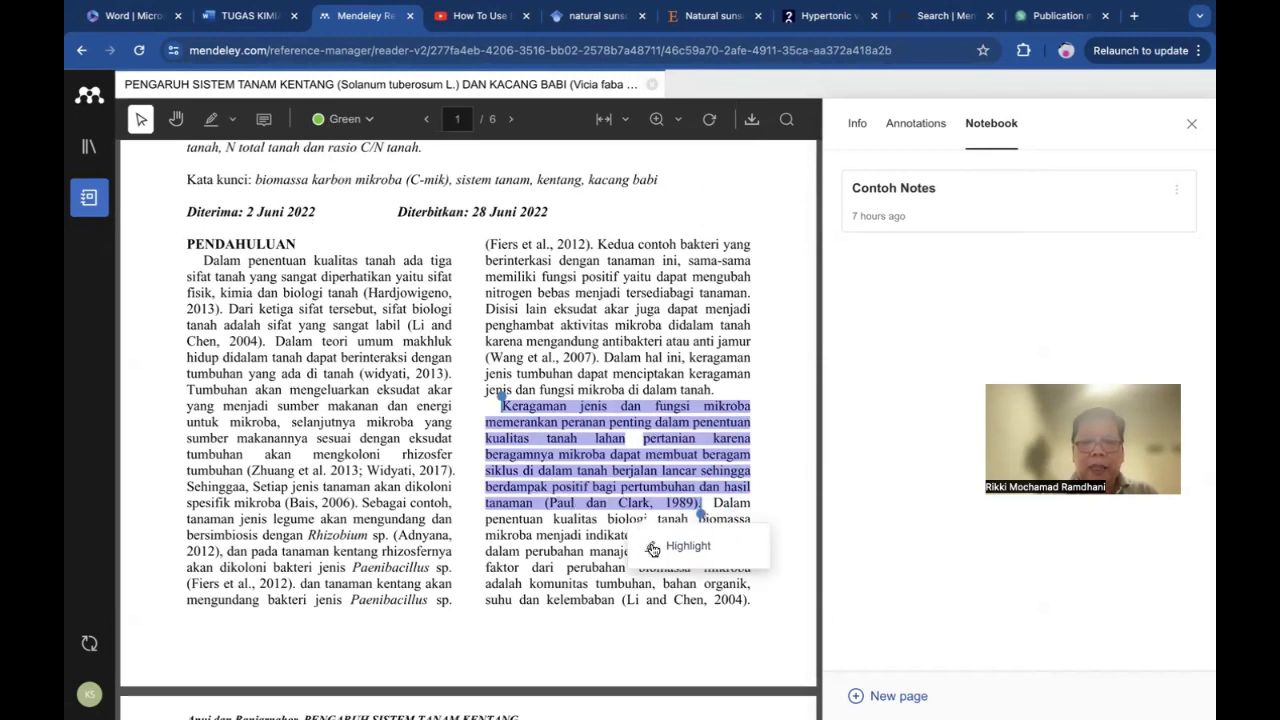
click(211, 122)
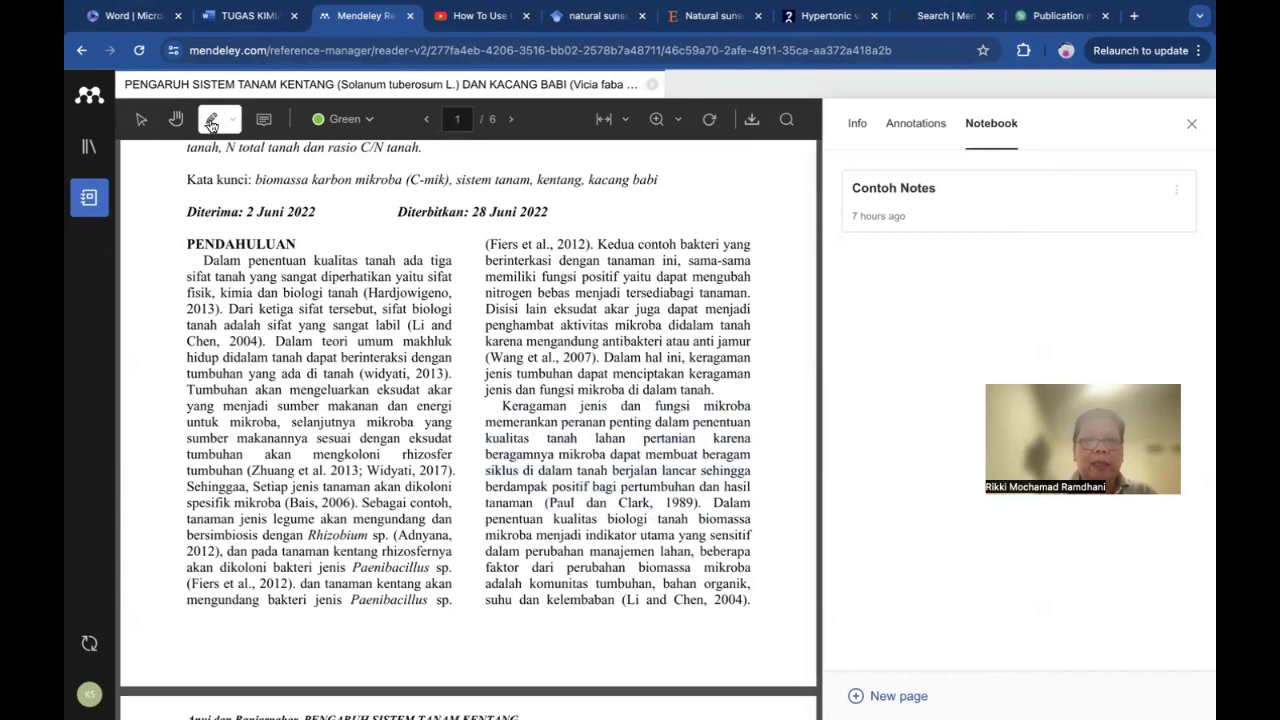
mouse_move(499, 401)
mouse_down()
mouse_move(576, 422)
mouse_move(645, 494)
mouse_move(709, 510)
mouse_up()
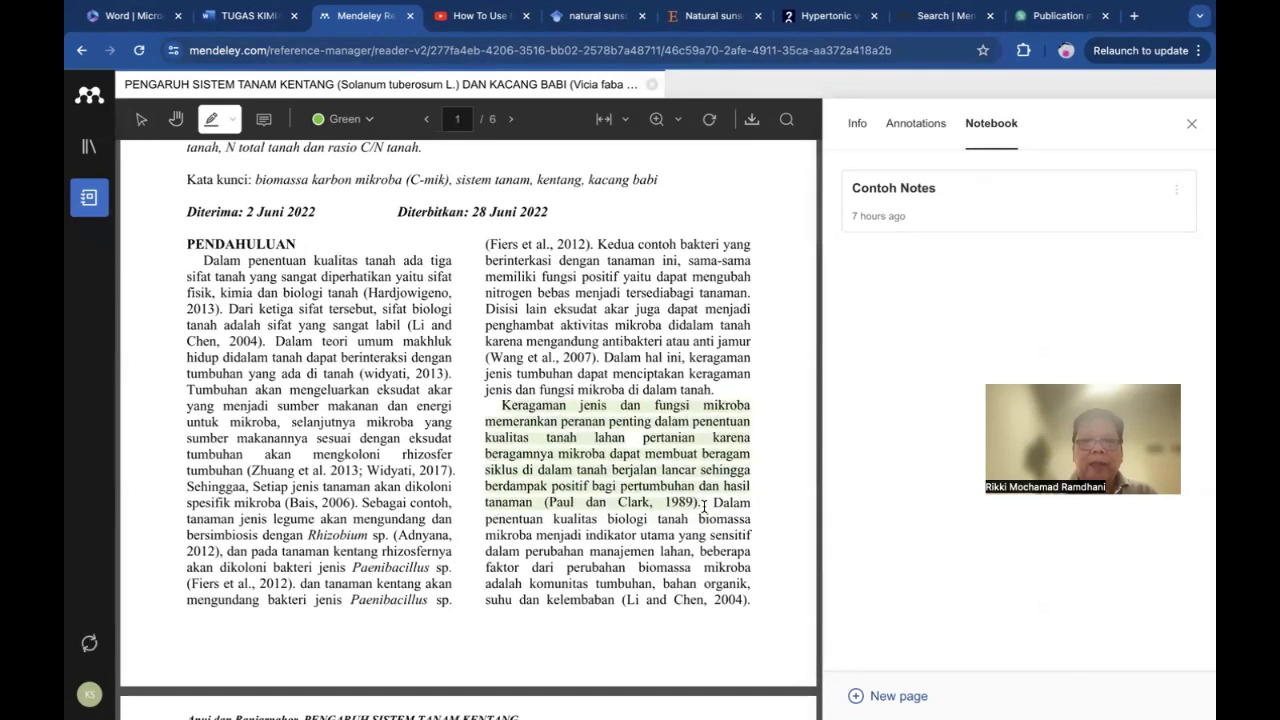
- Switch the highlight colour to yellow and highlight the first two sentences under PENDAHULUAN
click(344, 120)
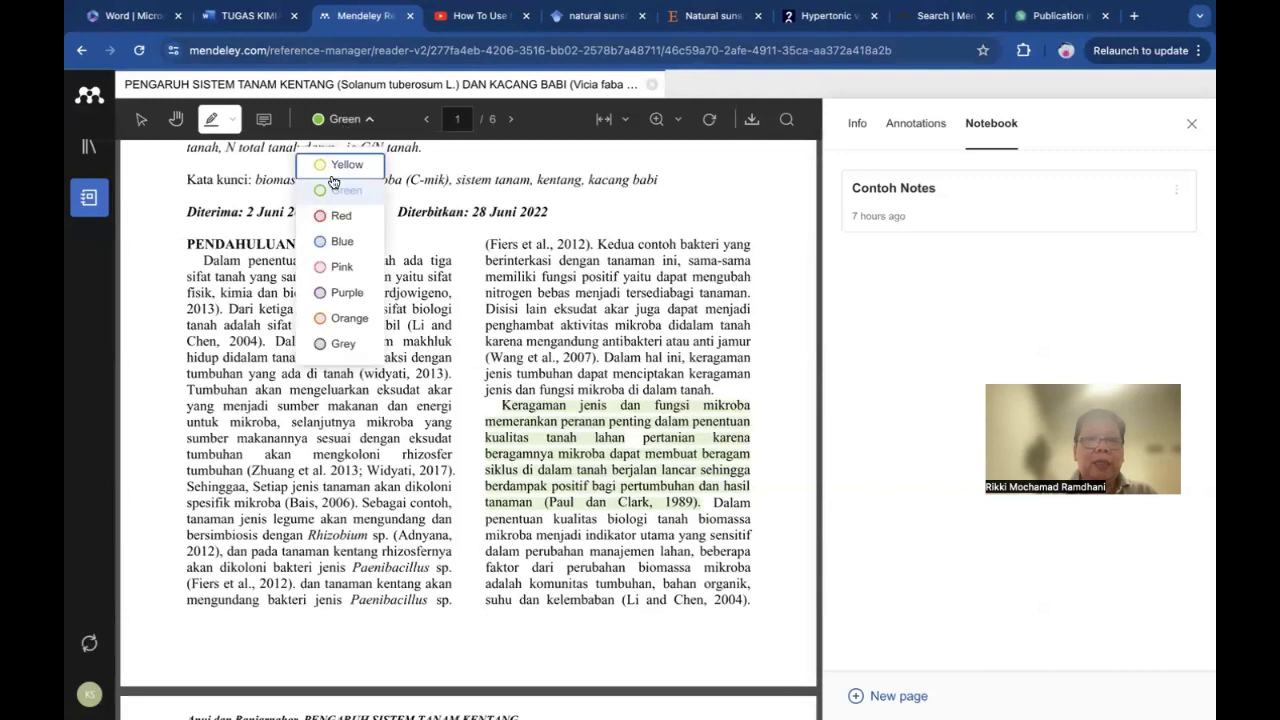
click(337, 163)
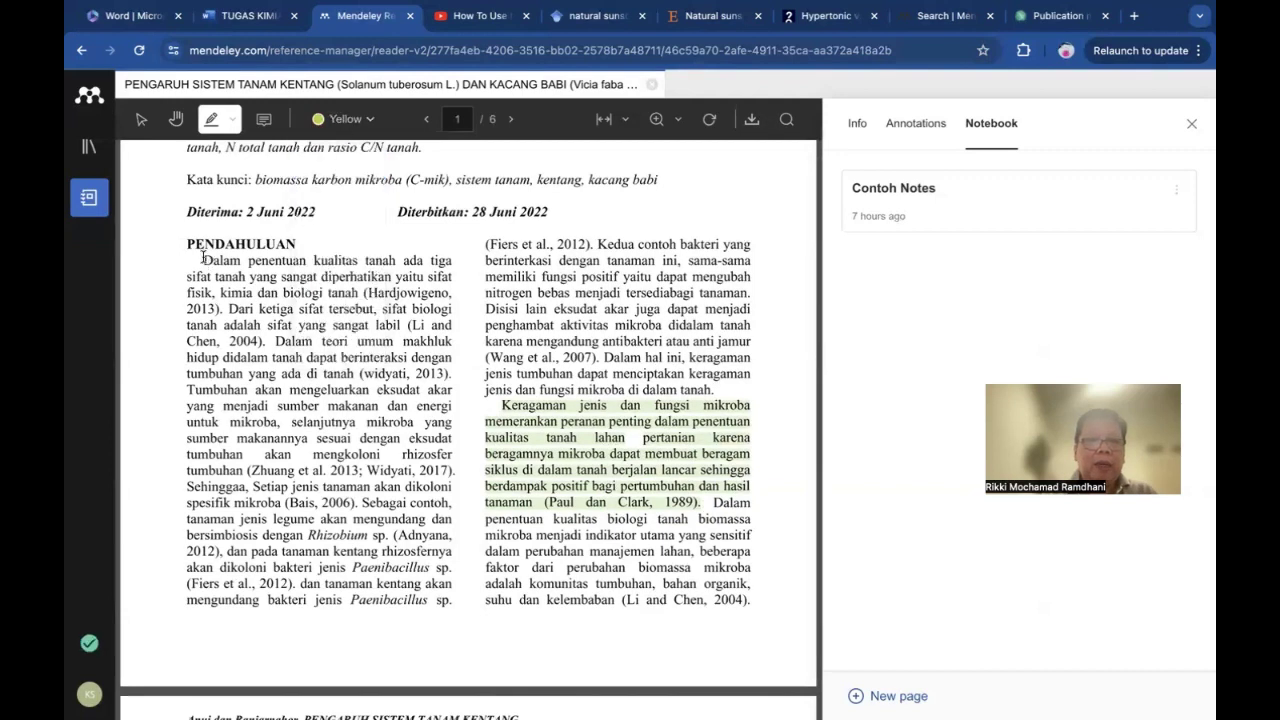
drag(204, 259, 263, 343)
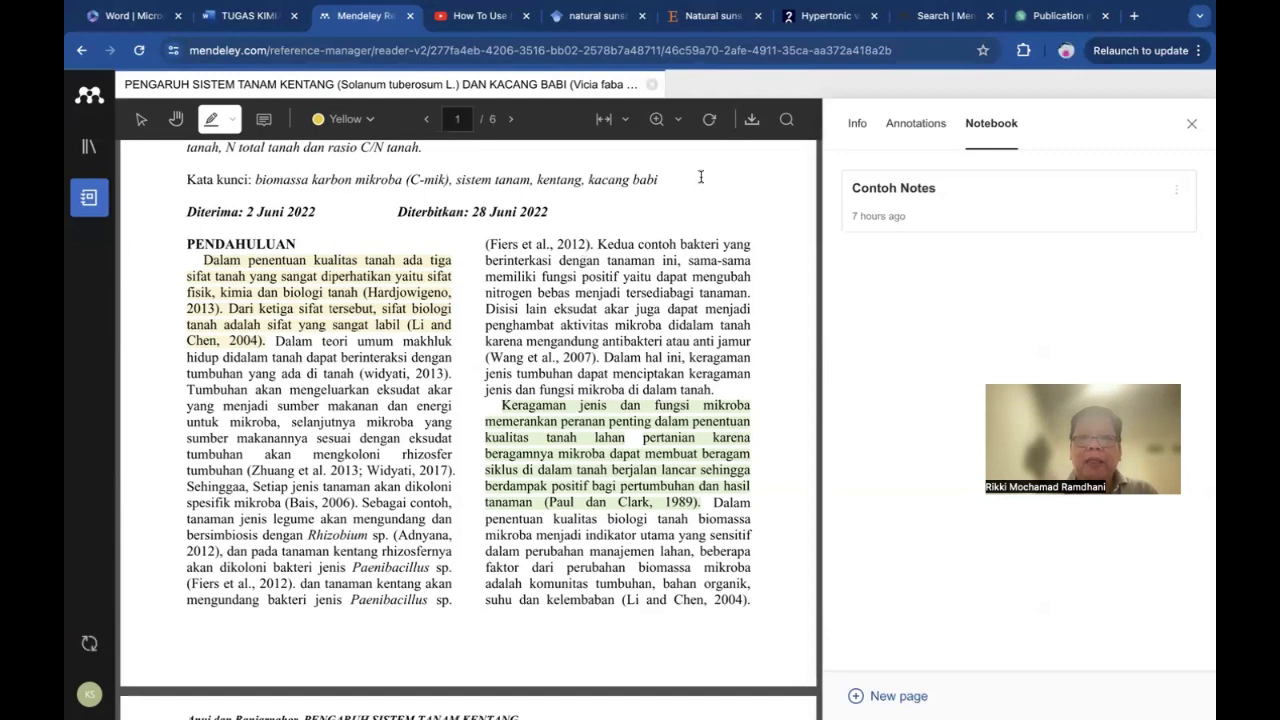
- Close the PDF, show the "Mengelola Referensi" slide, and close the notebook beside the reference list
click(651, 84)
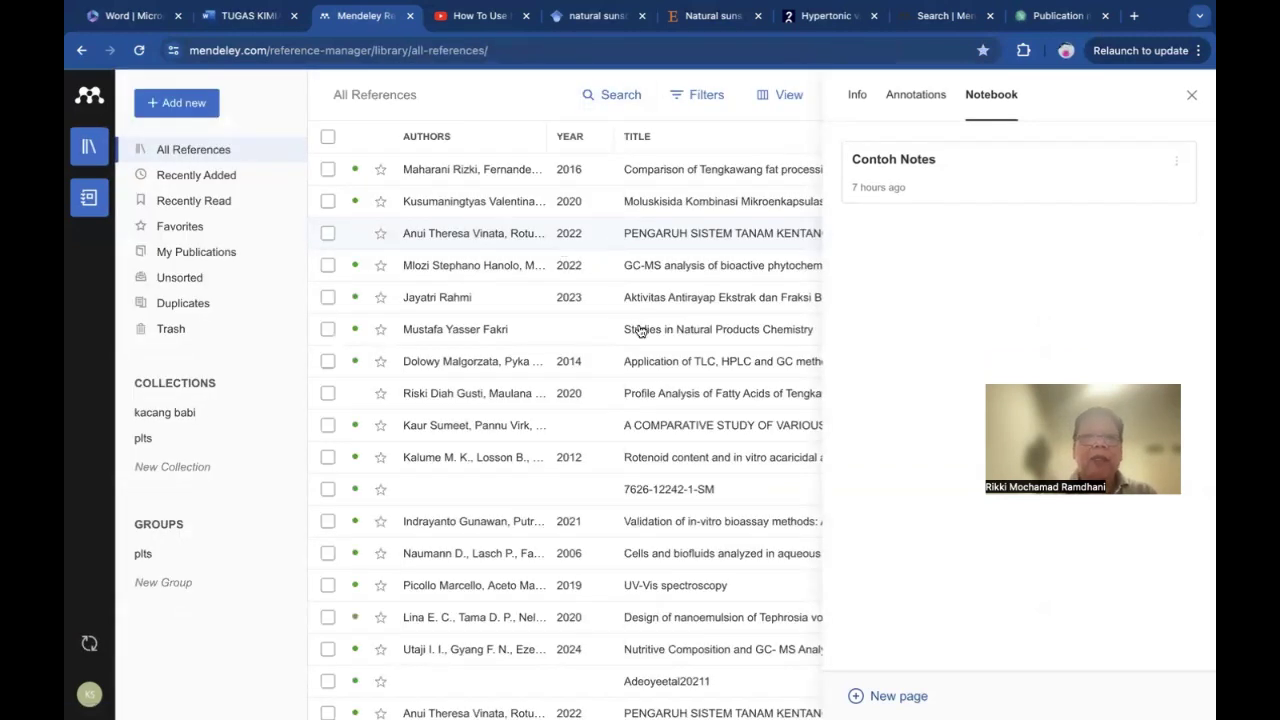
key(alt+Tab)
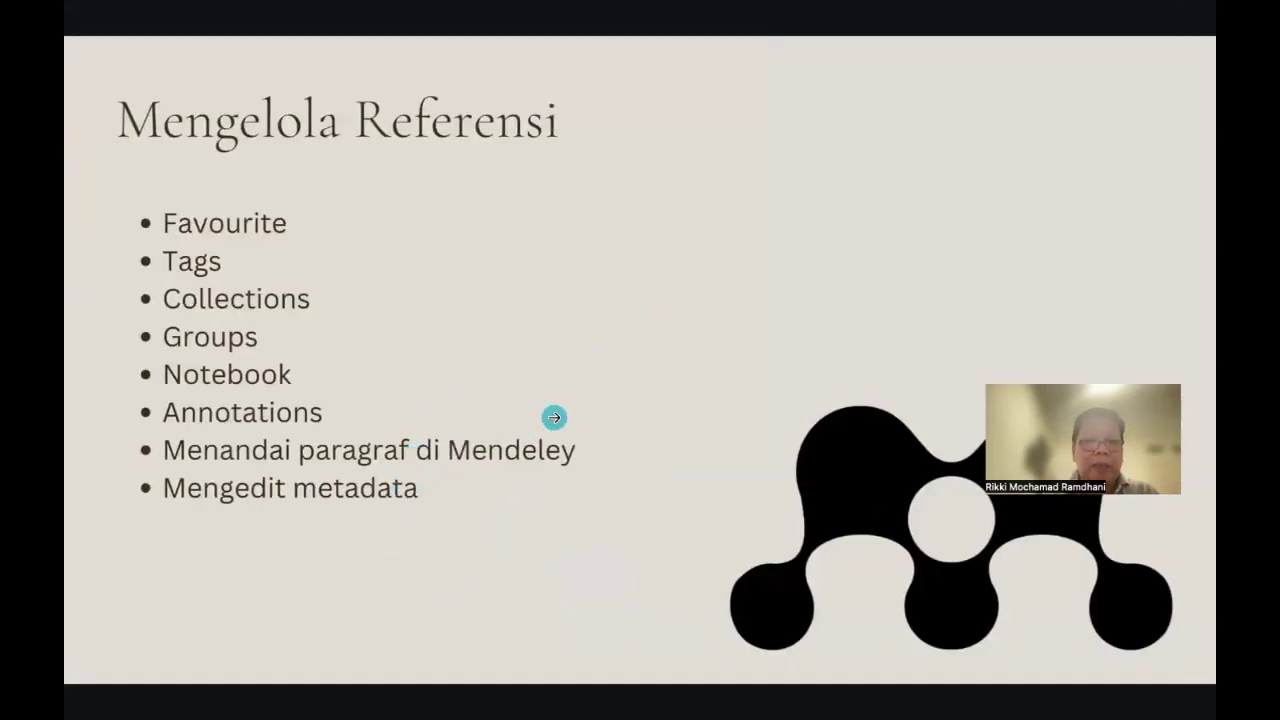
key(alt+Tab)
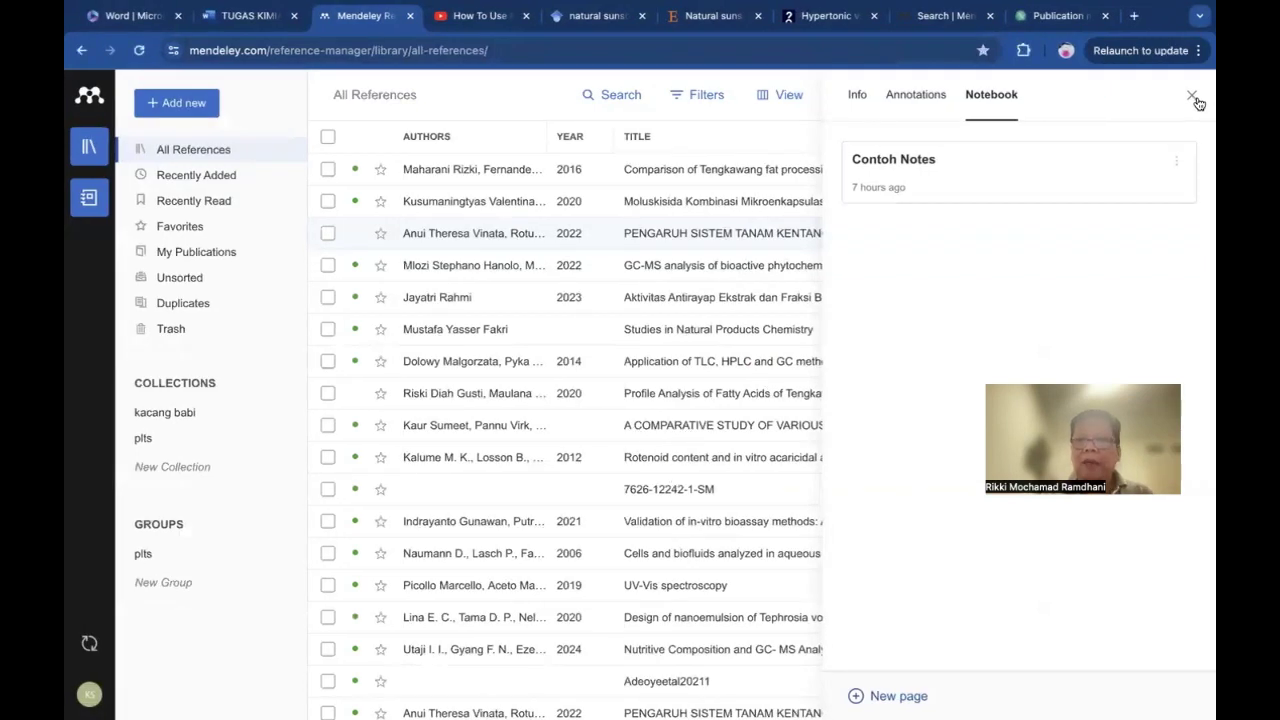
click(1193, 97)
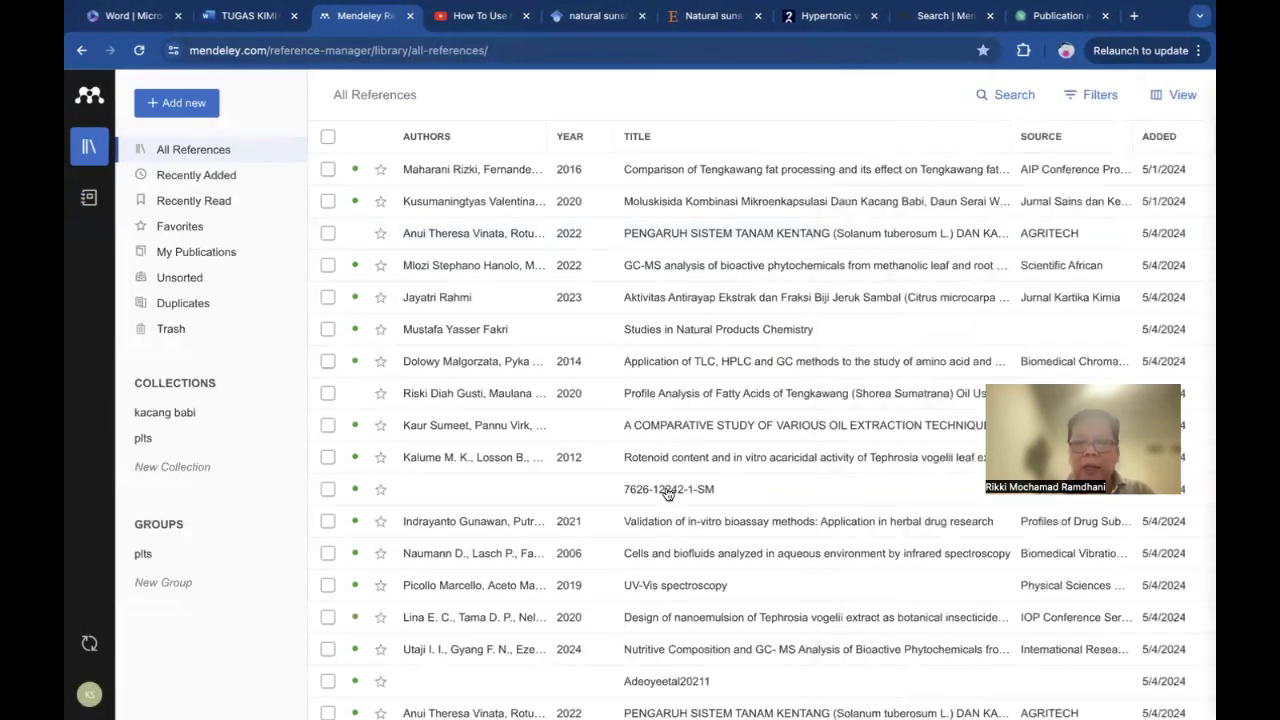
scroll(720, 498, down, 2)
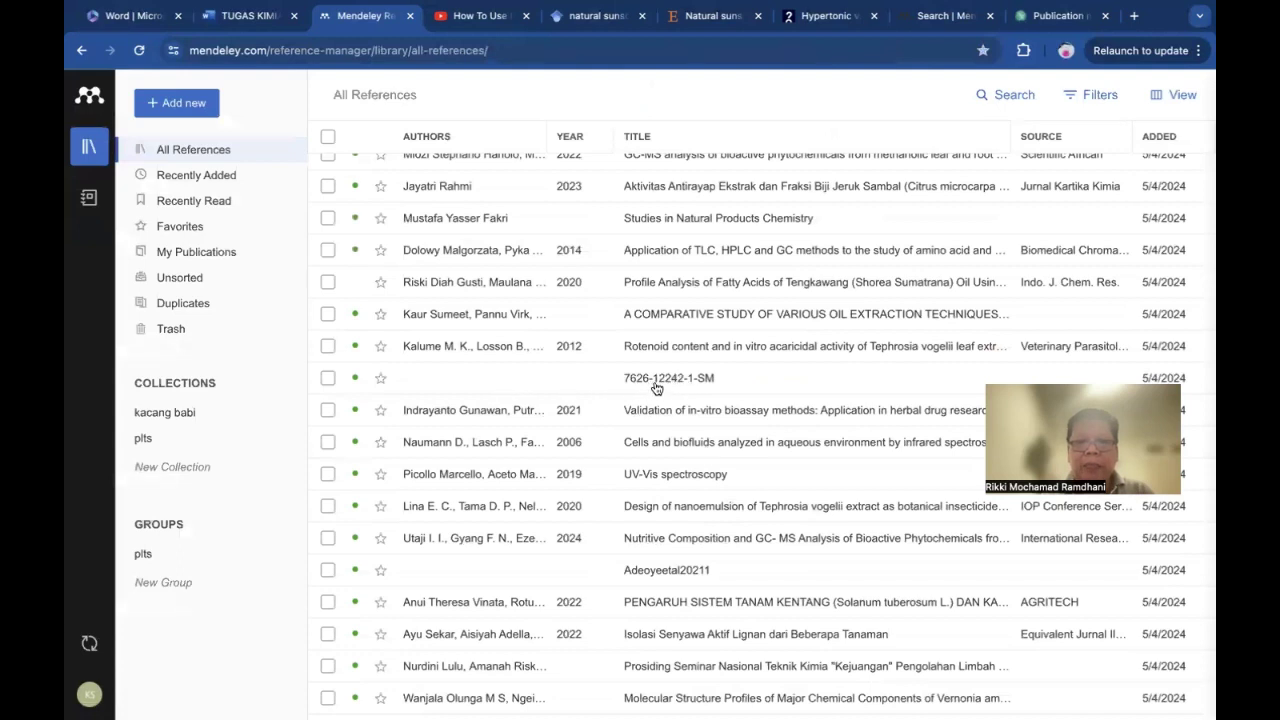
click(669, 384)
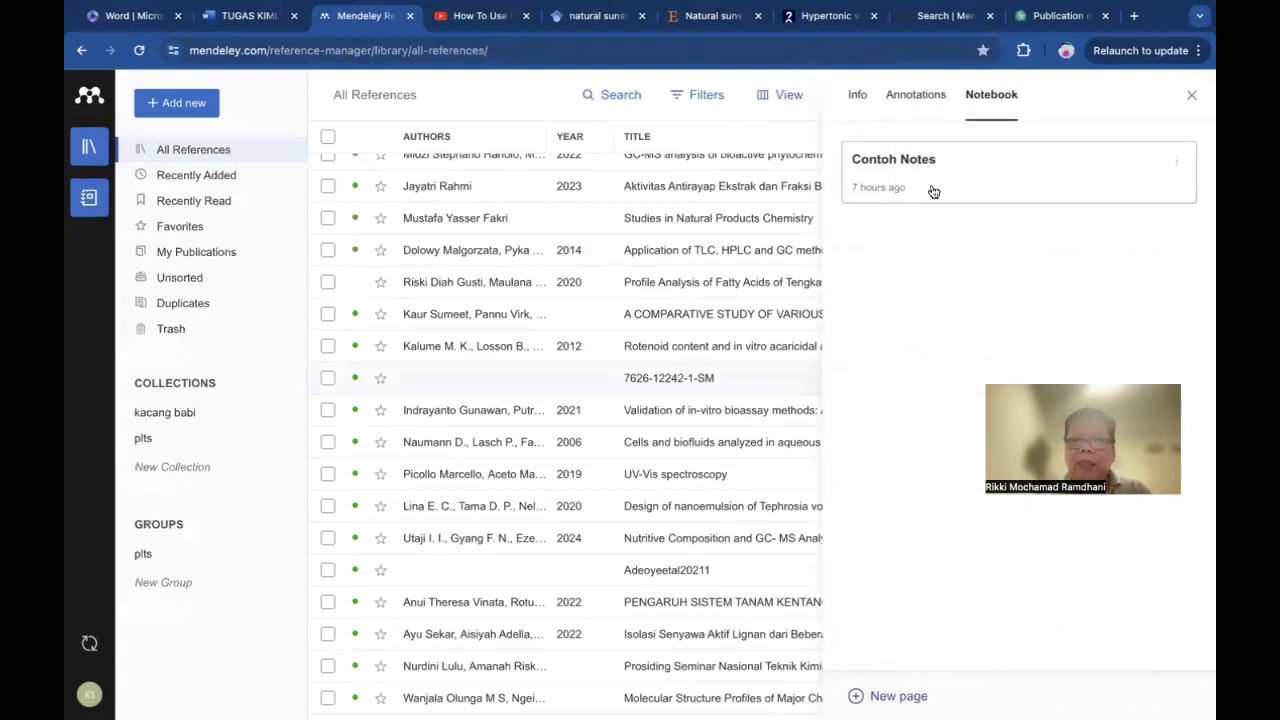
click(858, 97)
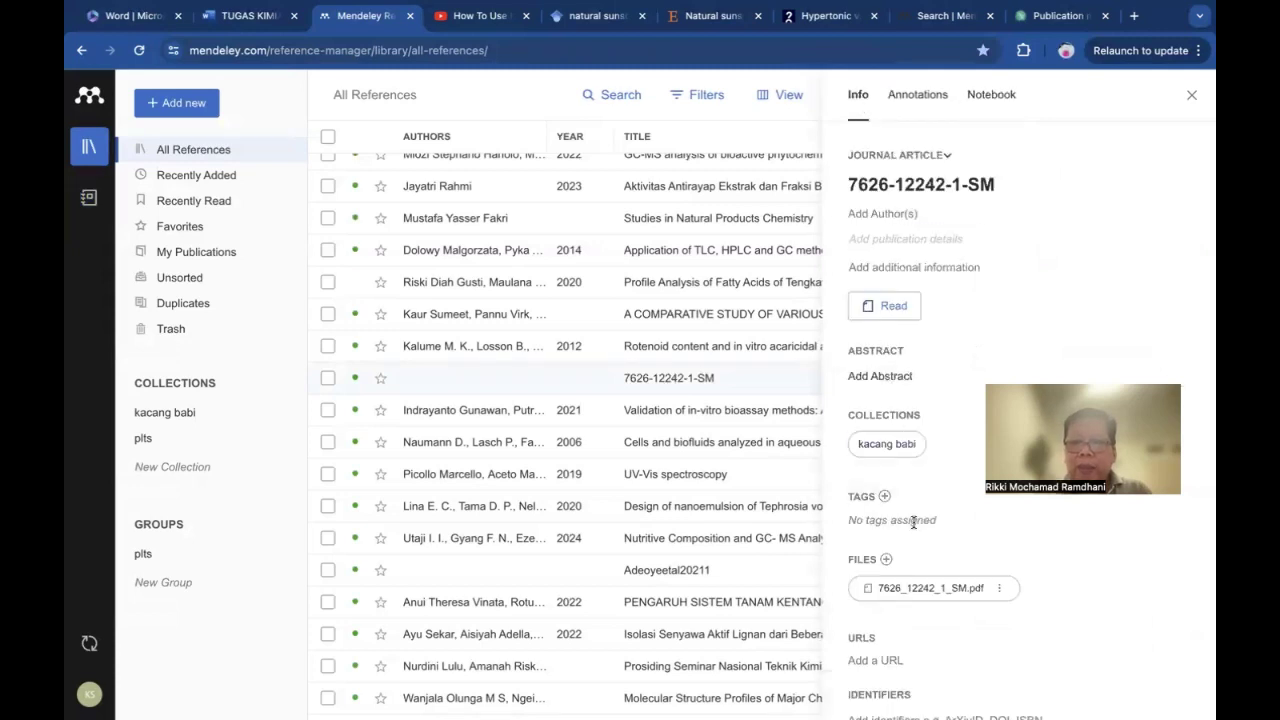
scroll(914, 527, down, 1)
scroll(914, 527, down, 1)
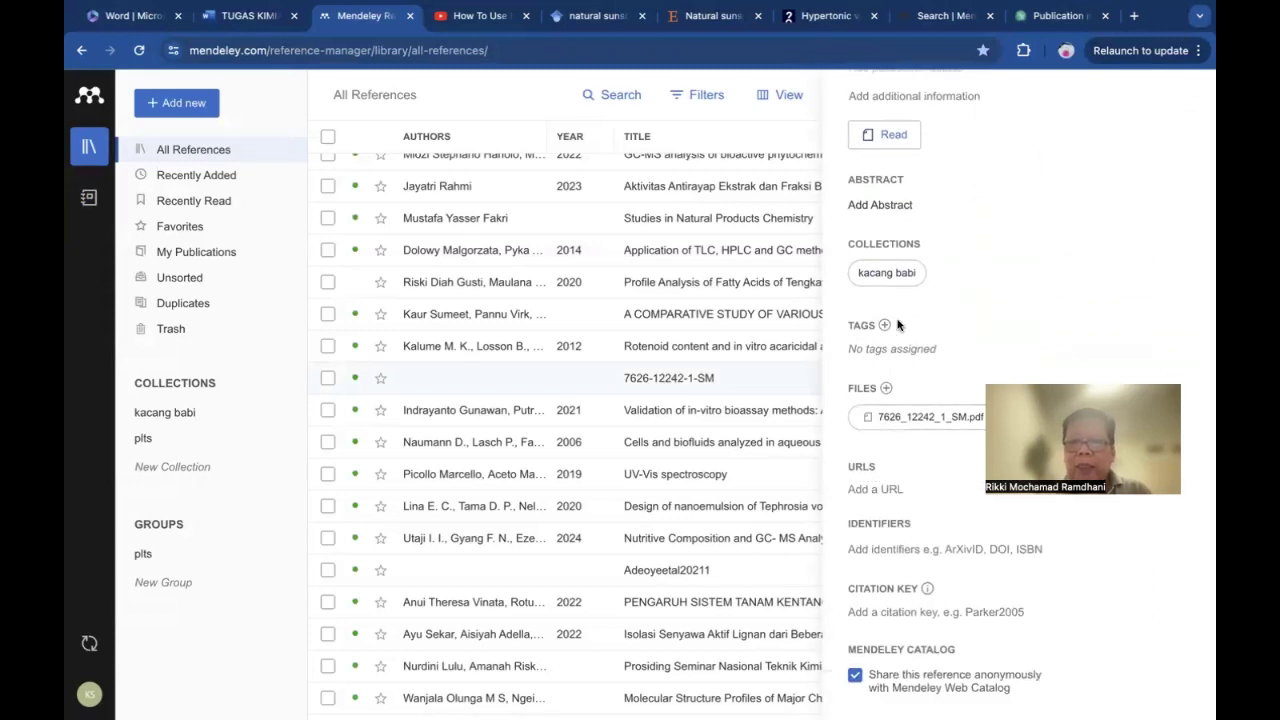
scroll(963, 263, up, 2)
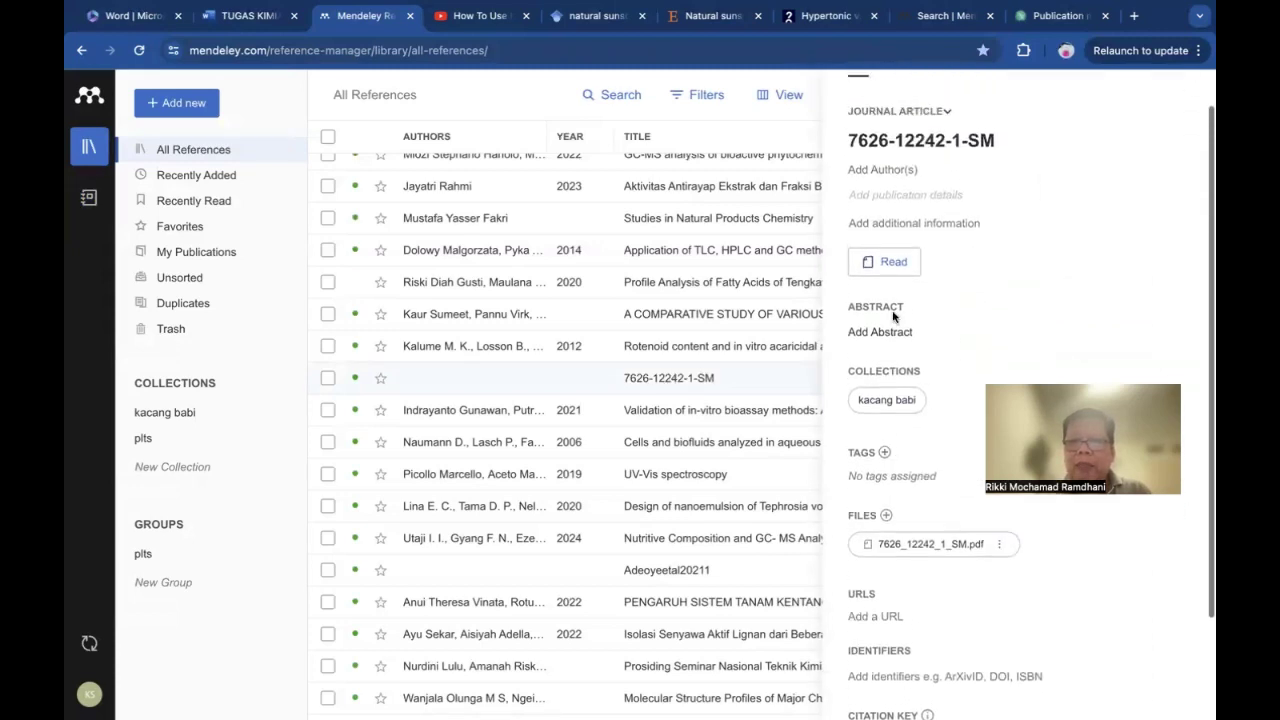
click(912, 171)
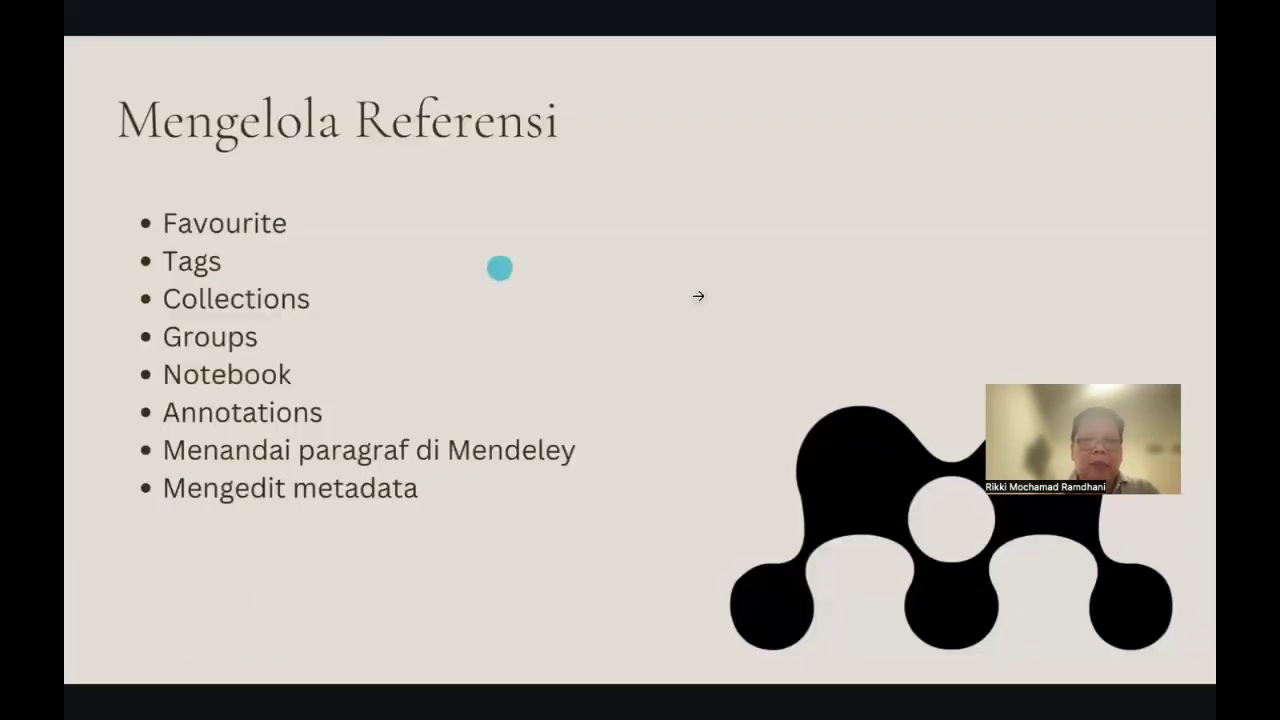
click(1167, 264)
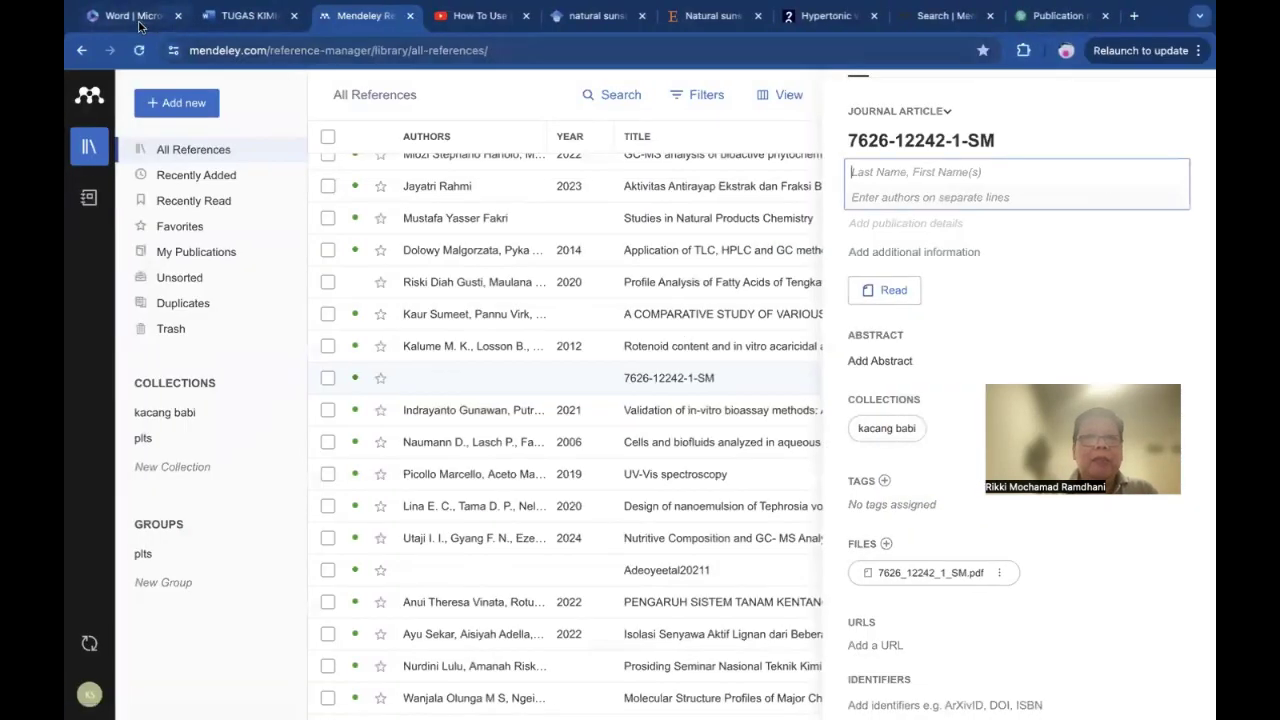
- Switch to the Word document "TUGAS KIMIA MEDISINAL apa style 1" and show the References tools beside the "Metode Pencarian" section
click(135, 16)
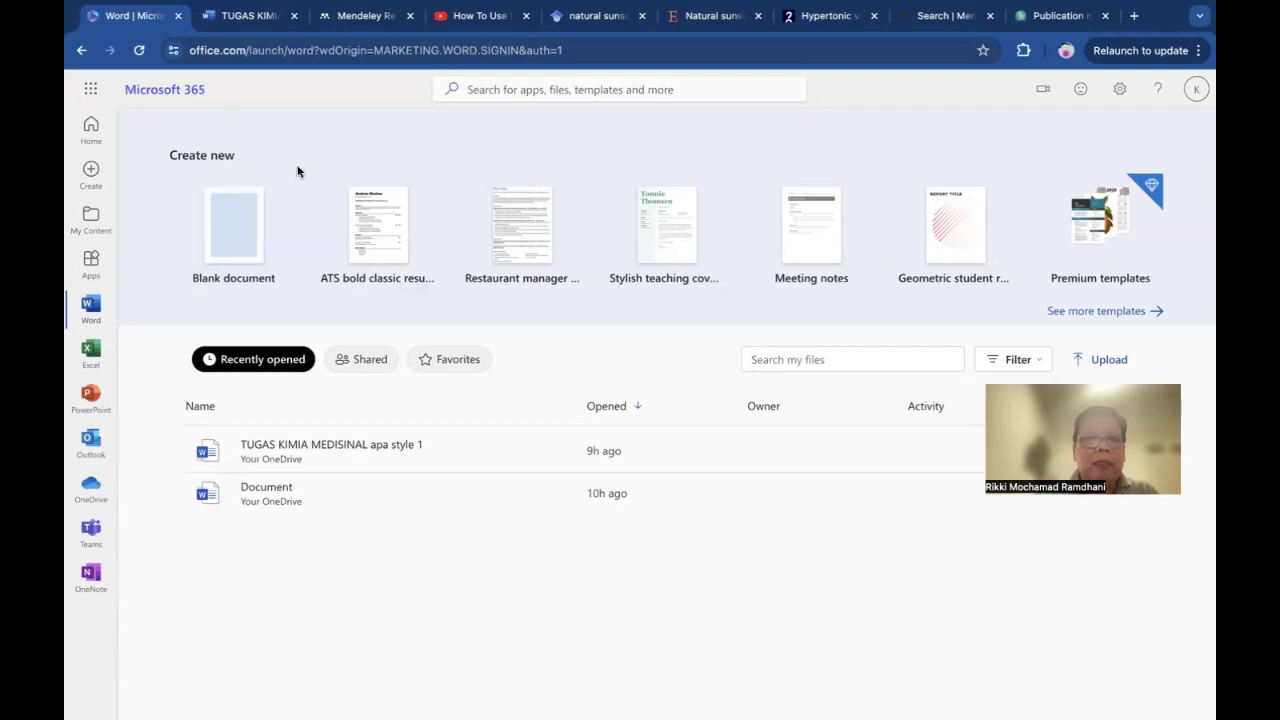
click(262, 19)
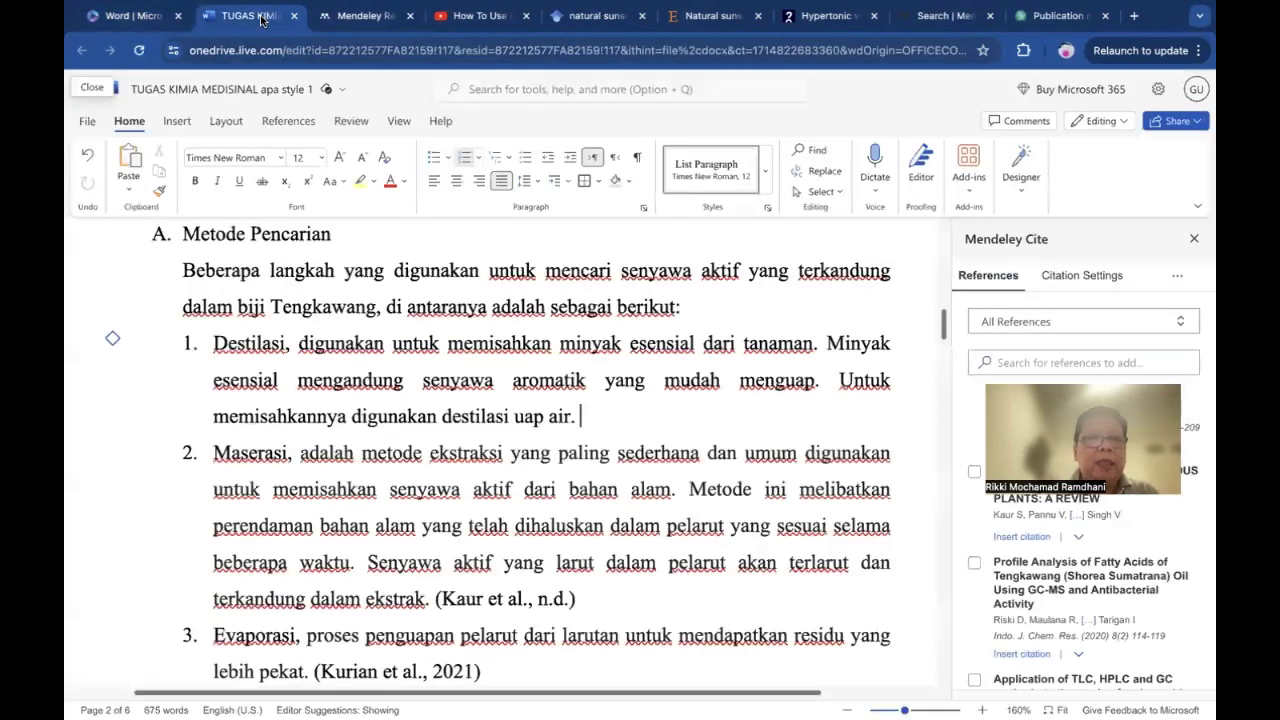
scroll(346, 374, up, 2)
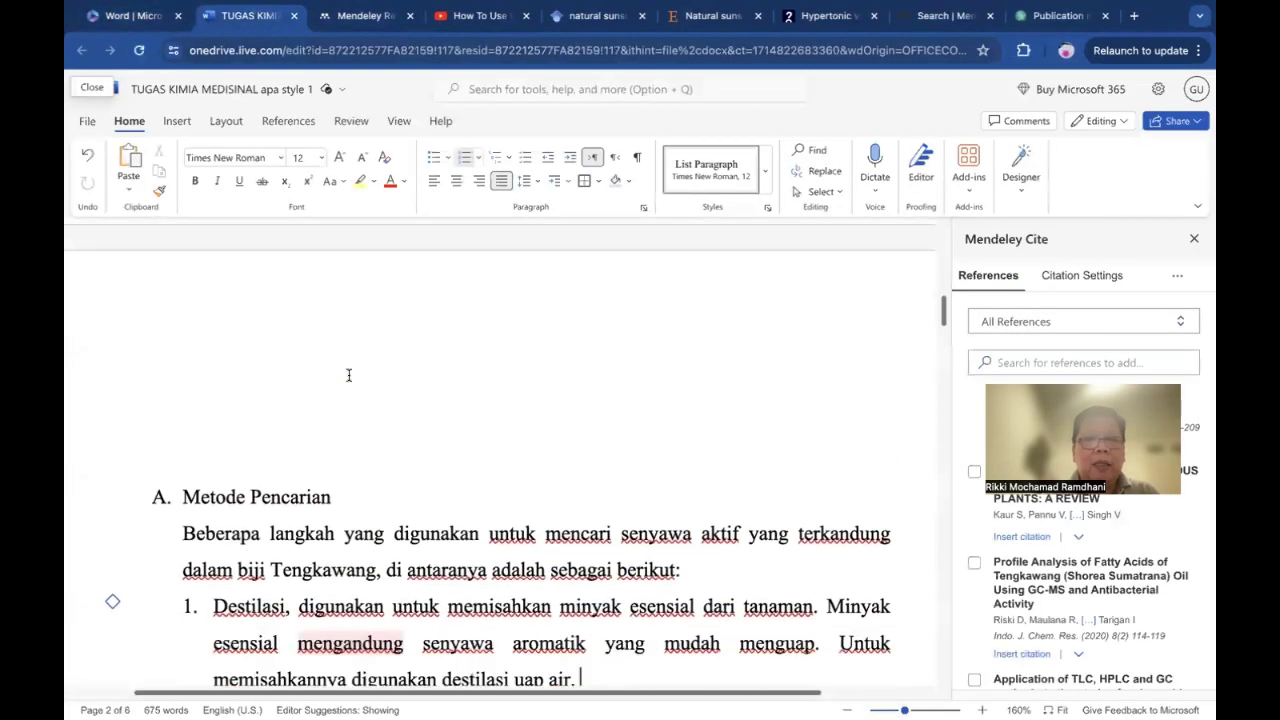
scroll(348, 374, down, 1)
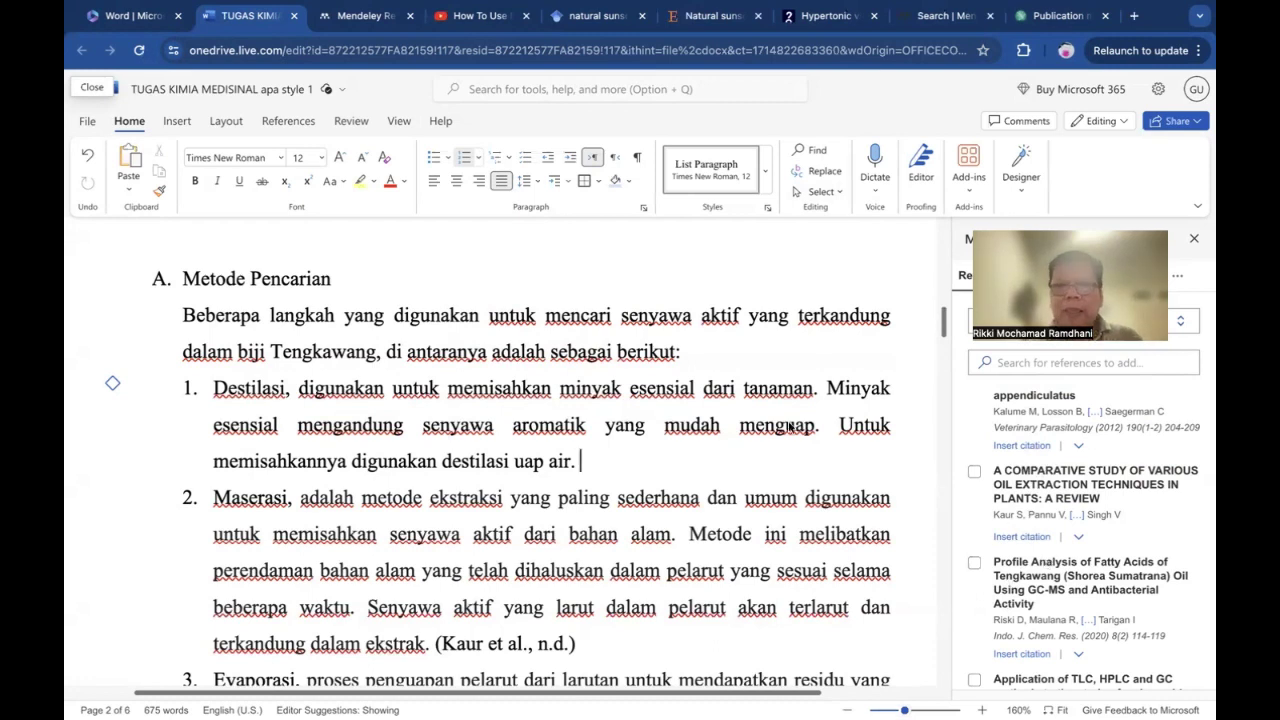
click(289, 121)
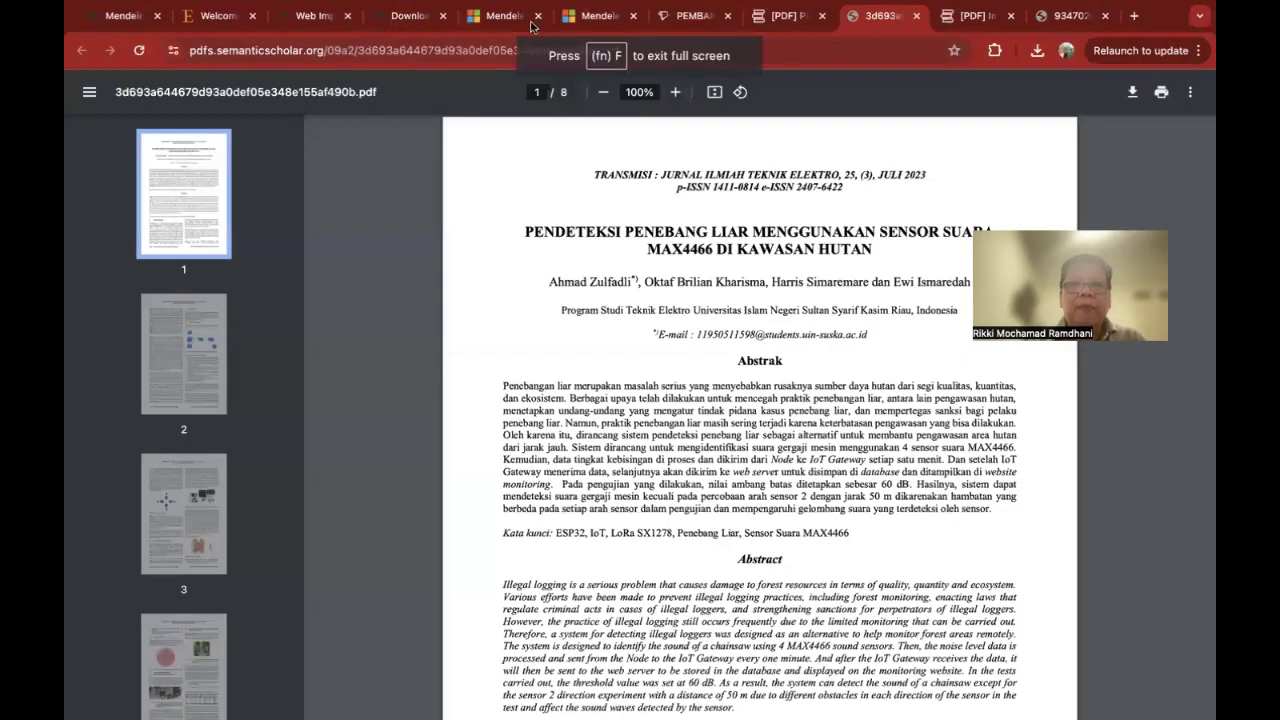
- Show the Mendeley Cite add-in page on Microsoft AppSource in the other browser window
click(520, 20)
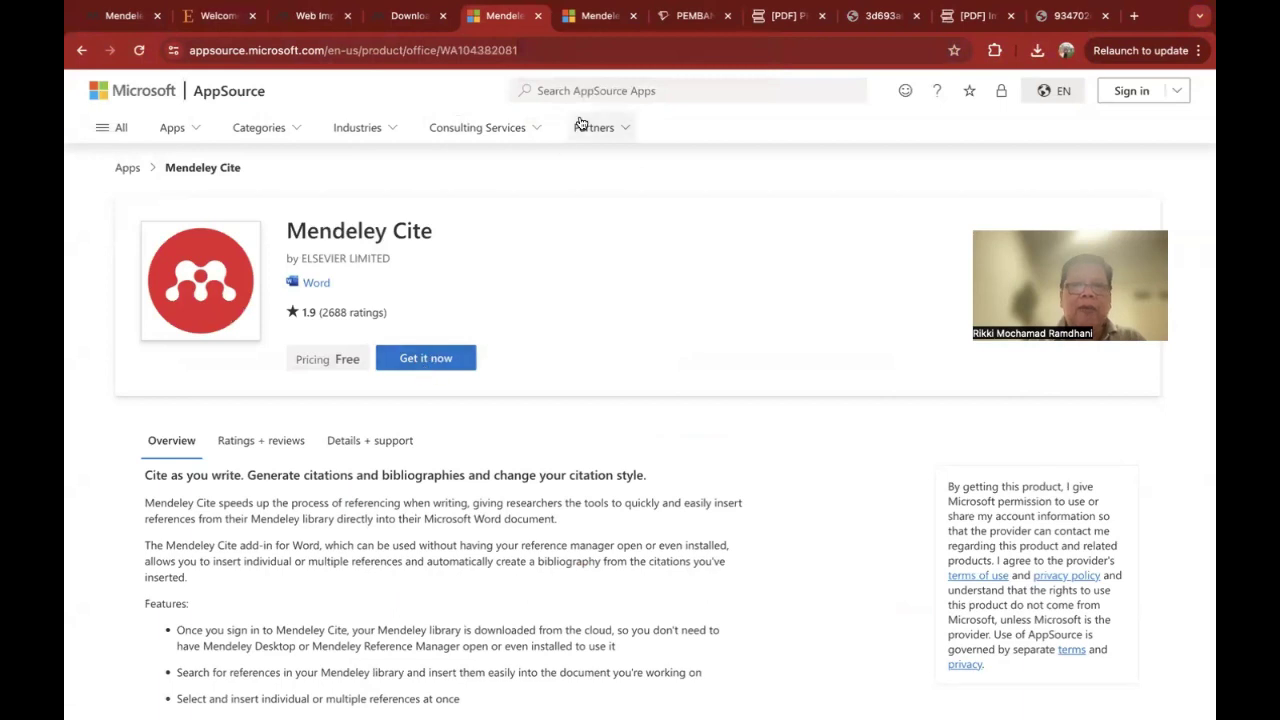
click(598, 16)
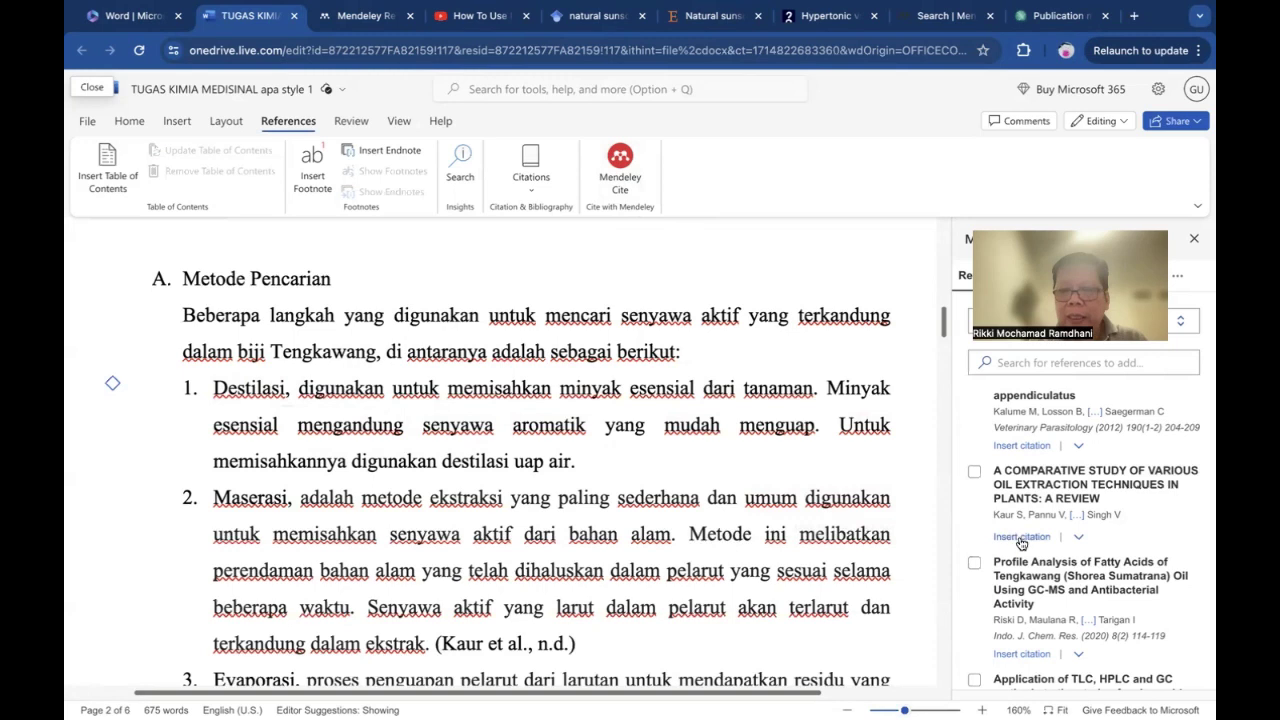
- Insert a citation of "A COMPARATIVE STUDY OF VARIOUS OIL EXTRACTION TECHNIQUES IN PLANTS: A REVIEW" at the end of the Destilasi item
click(974, 473)
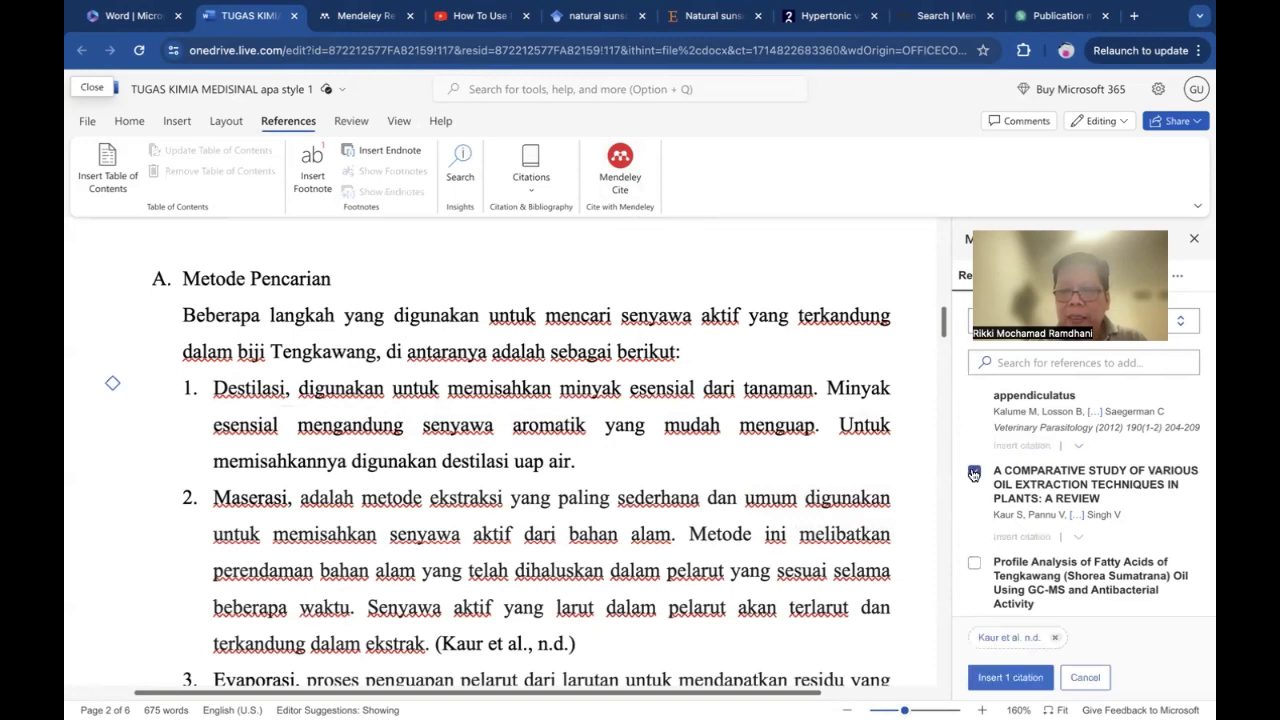
click(1003, 680)
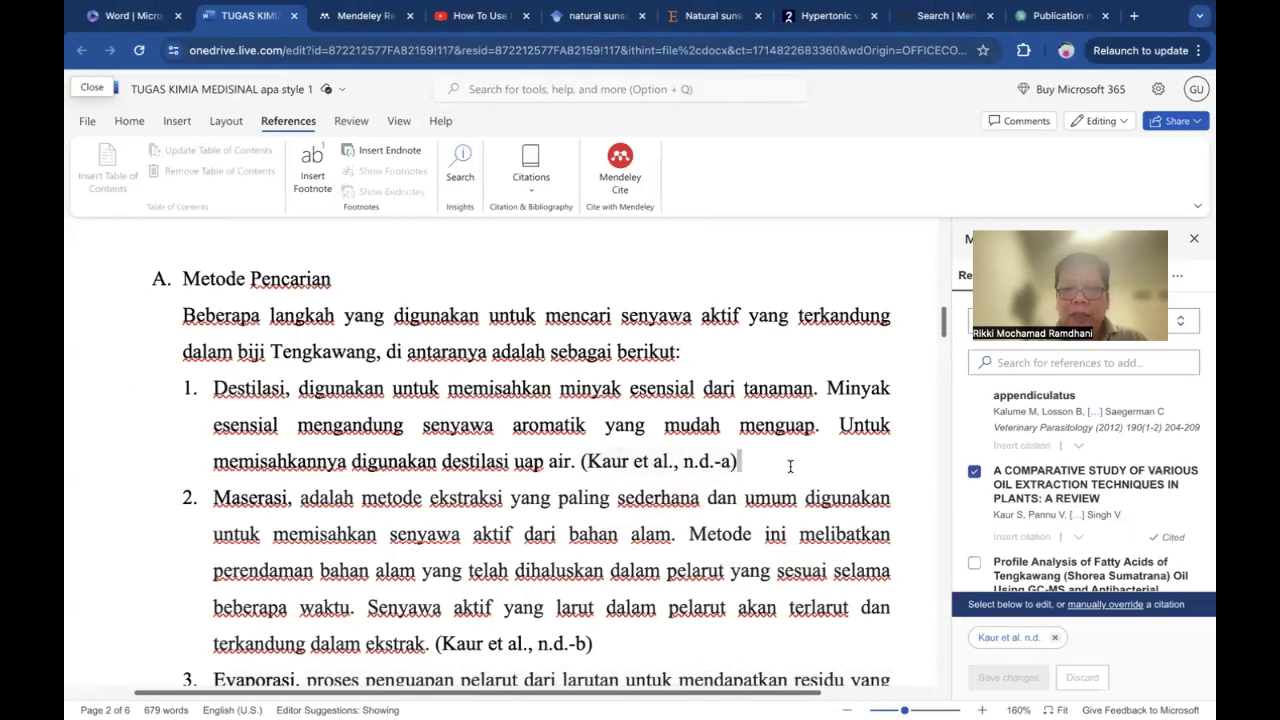
scroll(781, 540, down, 3)
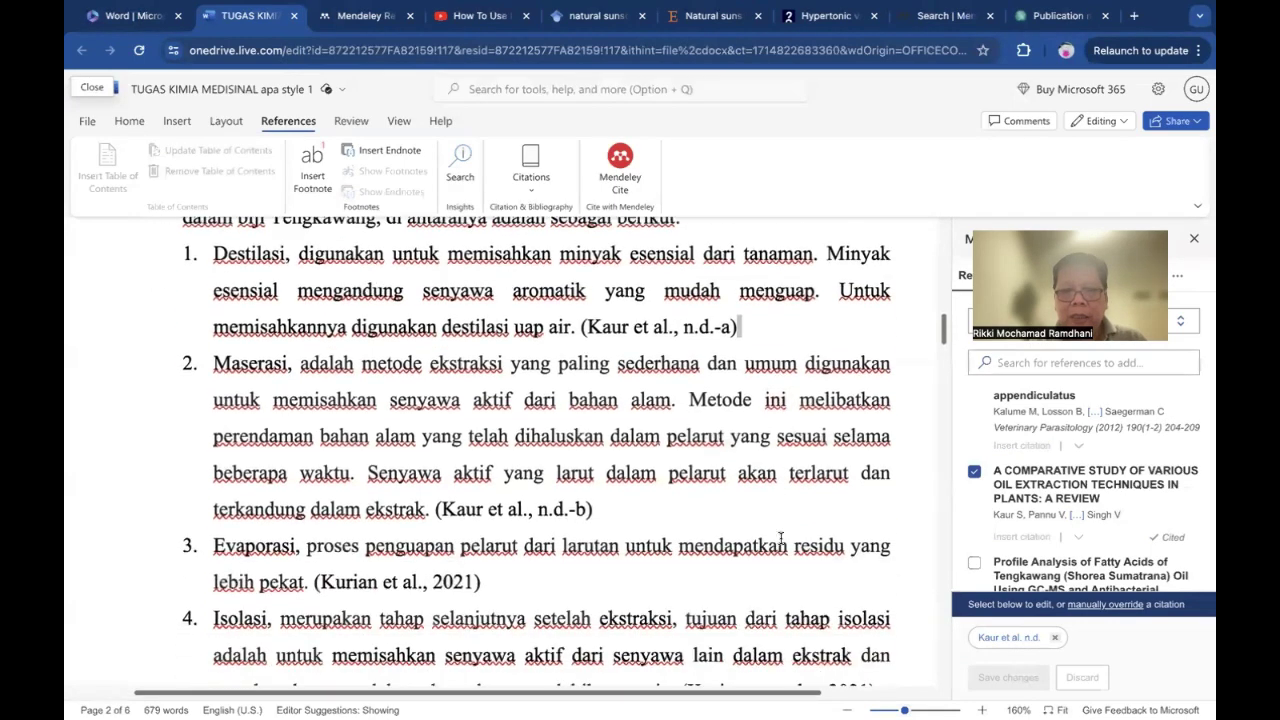
scroll(781, 540, down, 2)
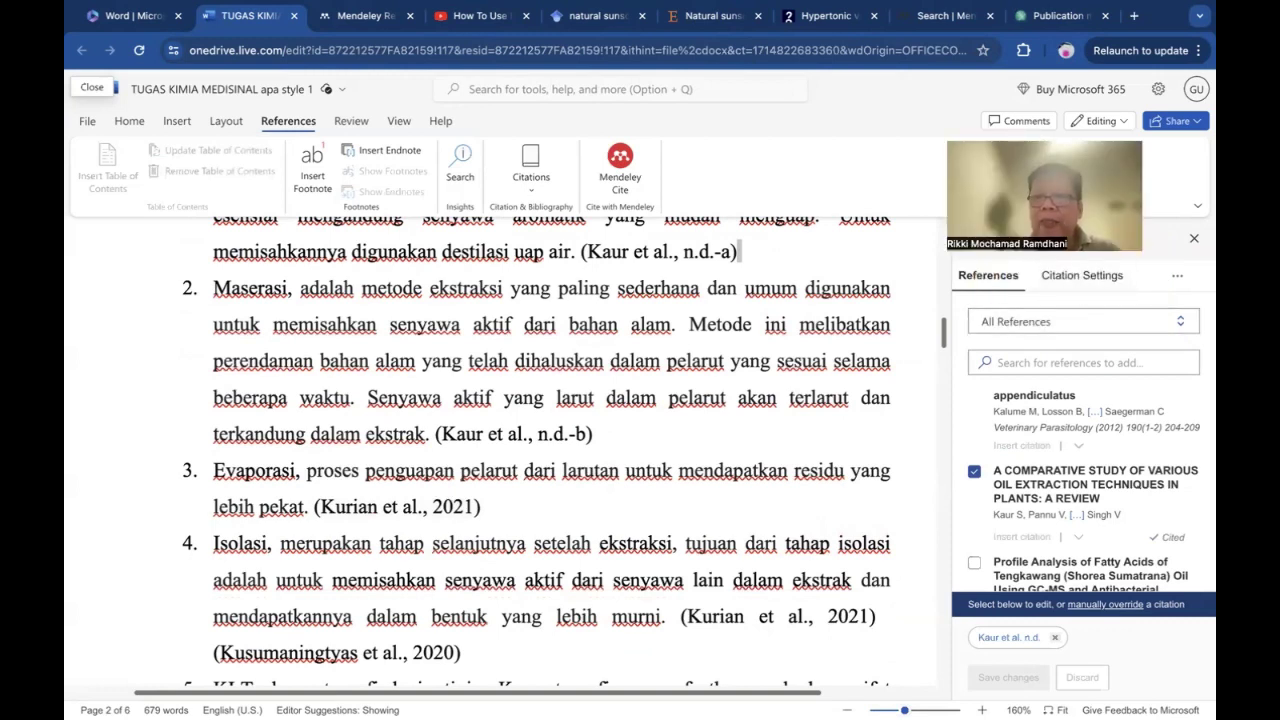
- Change the Mendeley Cite citation language of the document to Bahasa Indonesia
click(1082, 273)
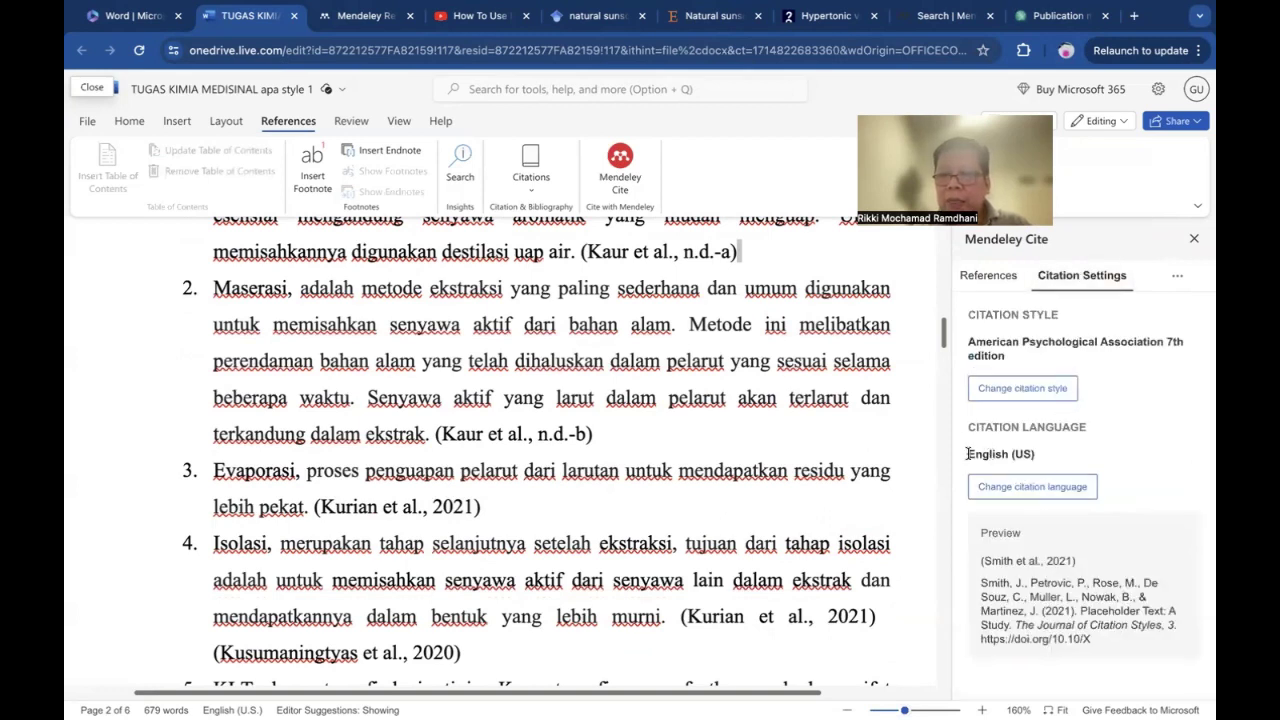
click(1028, 488)
scroll(1028, 605, down, 5)
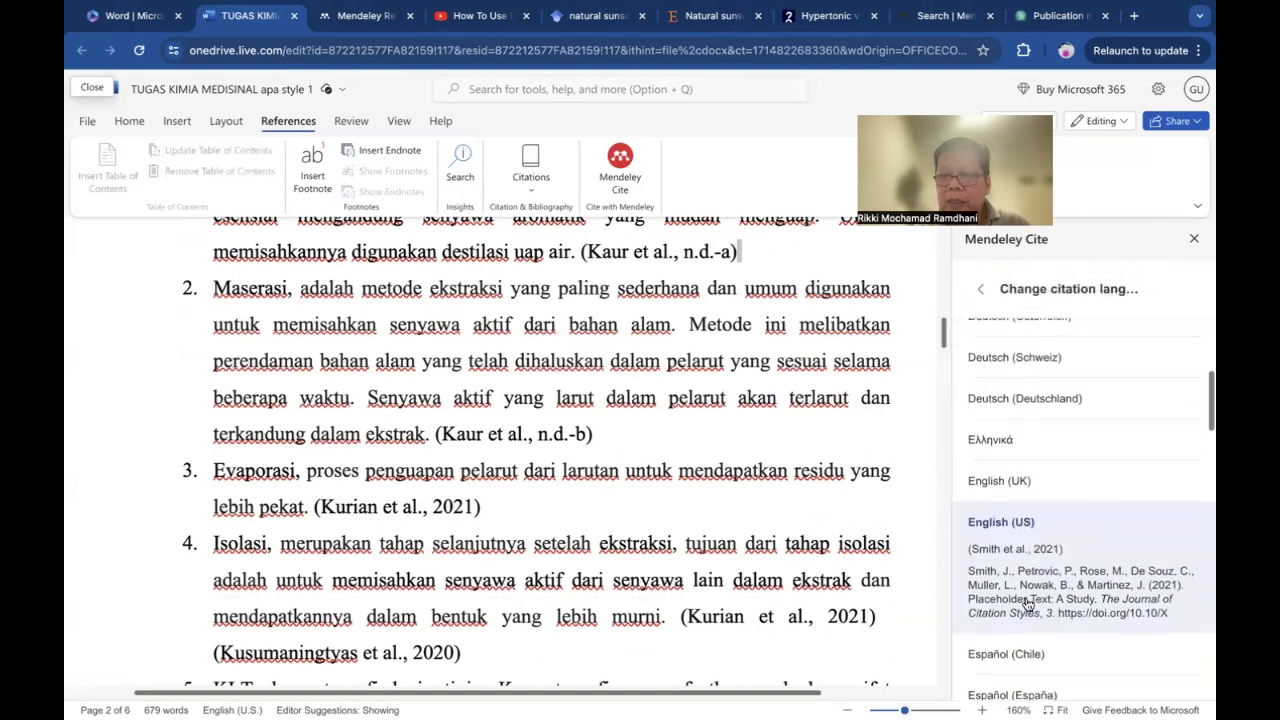
scroll(1040, 548, down, 5)
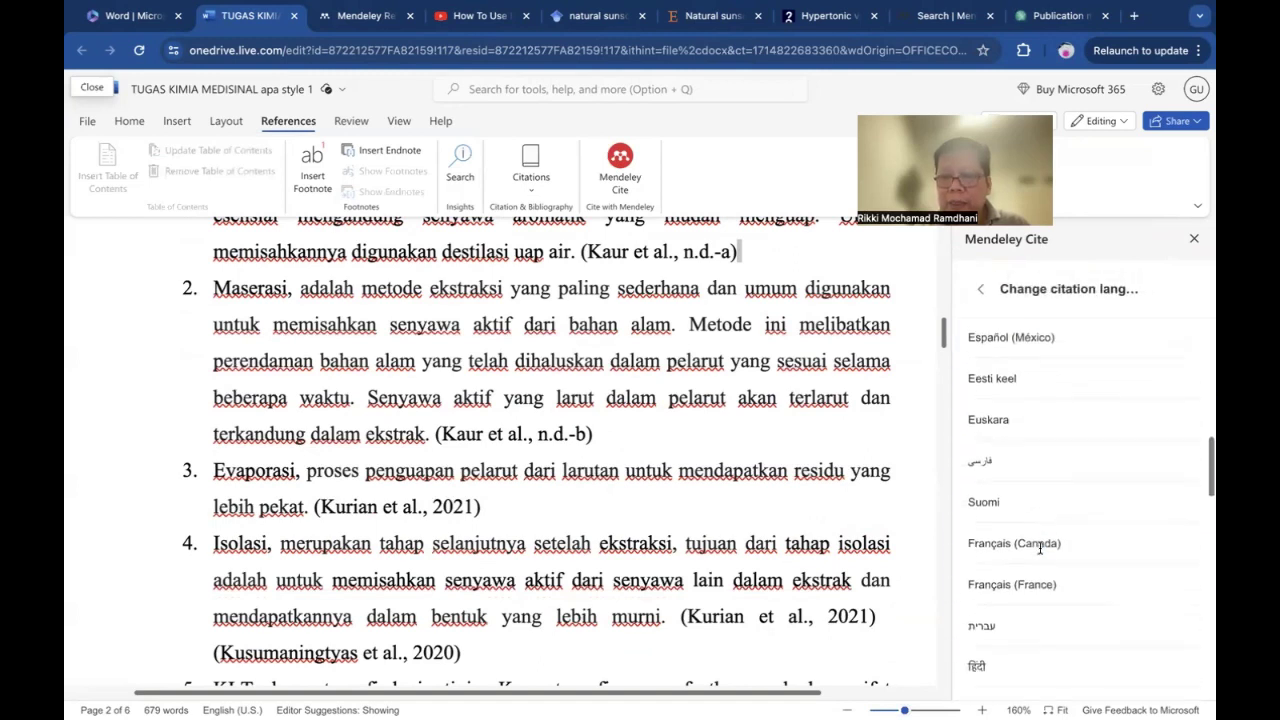
click(1030, 500)
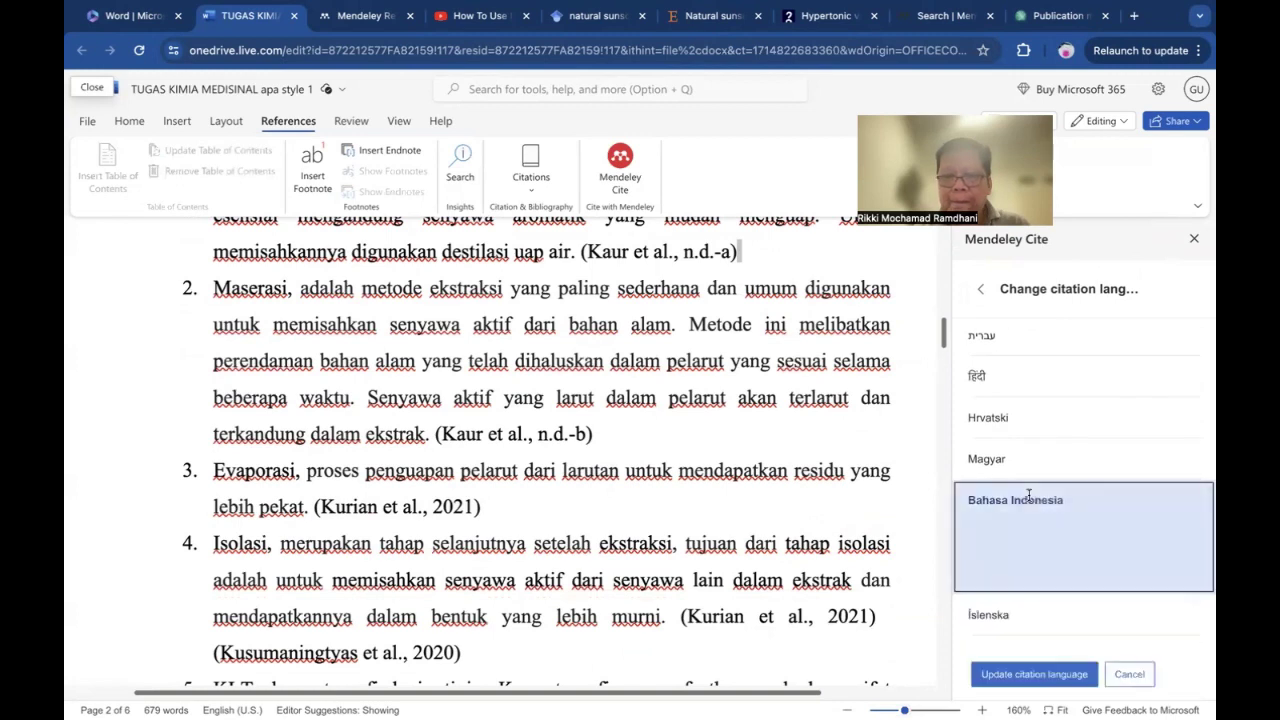
click(1030, 674)
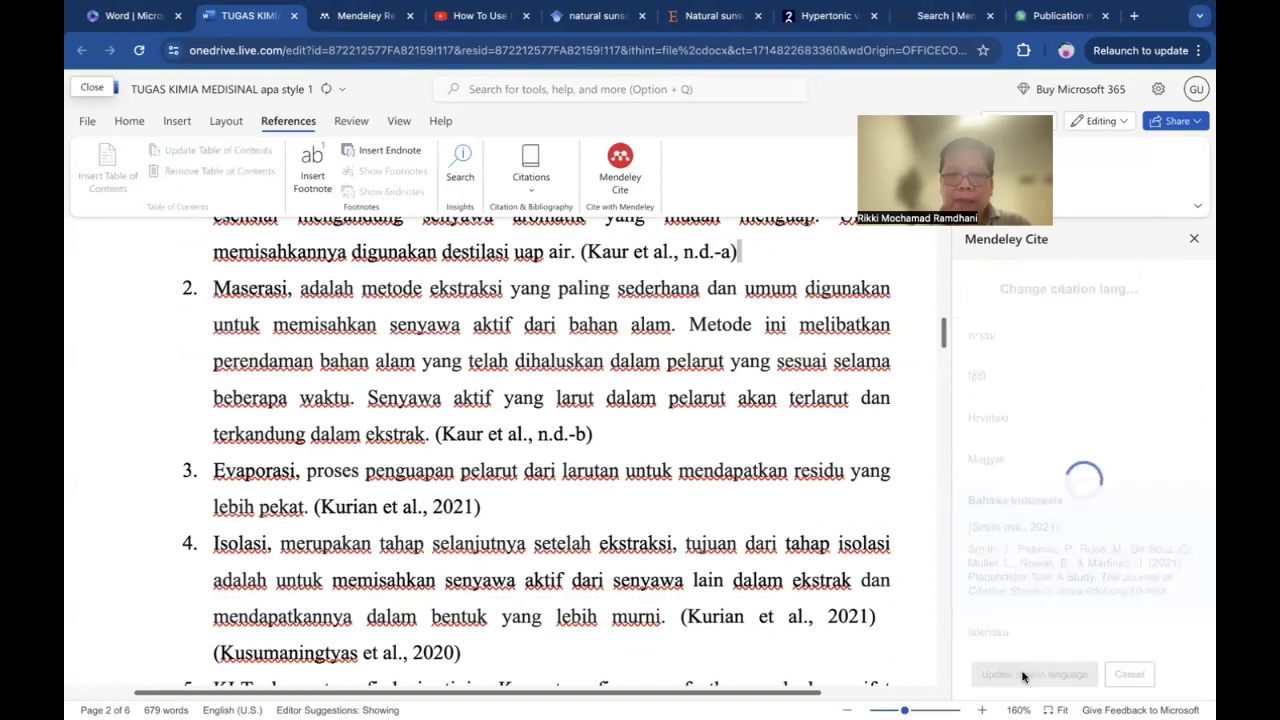